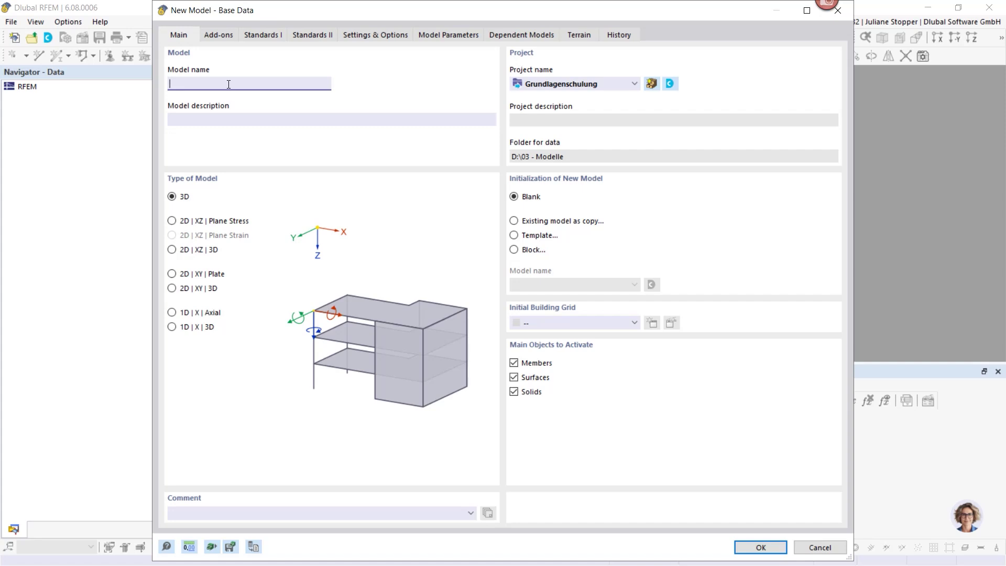
Step: Create a blank 3D model named Concrete Beam with the Concrete Design add-on and Eurocode CEN standards, and maximize its model window
text(oncrete Beam)
click(218, 33)
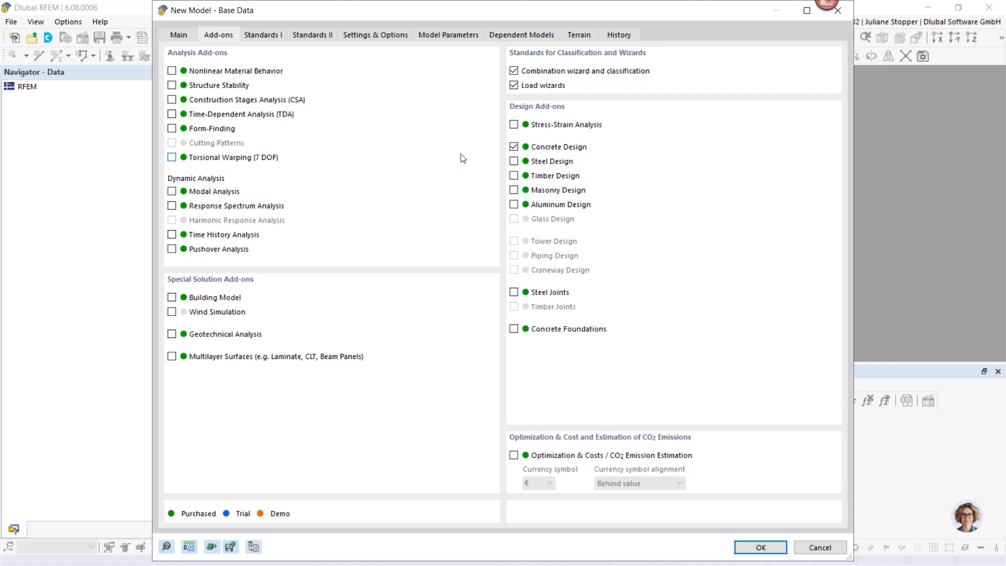
click(266, 35)
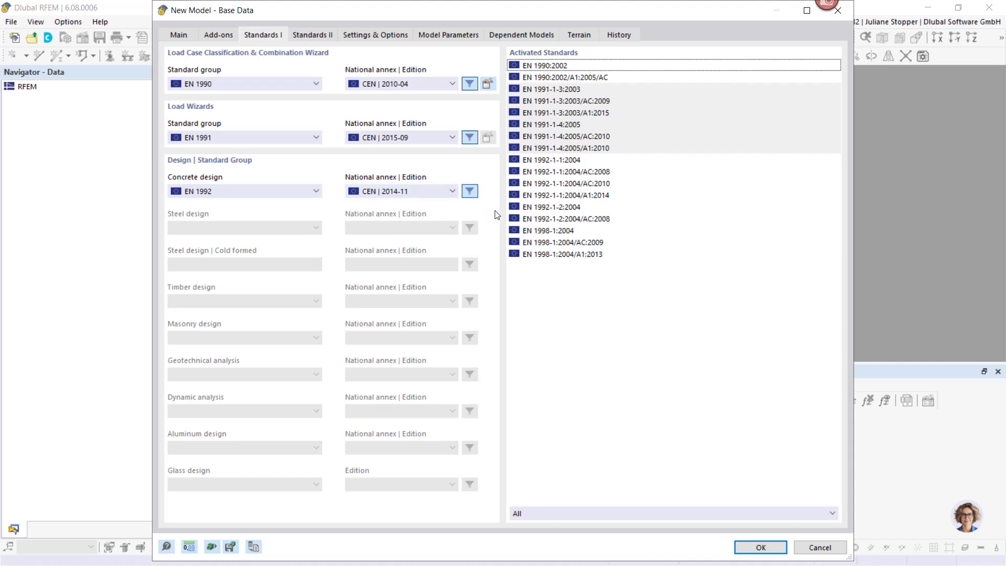
click(758, 550)
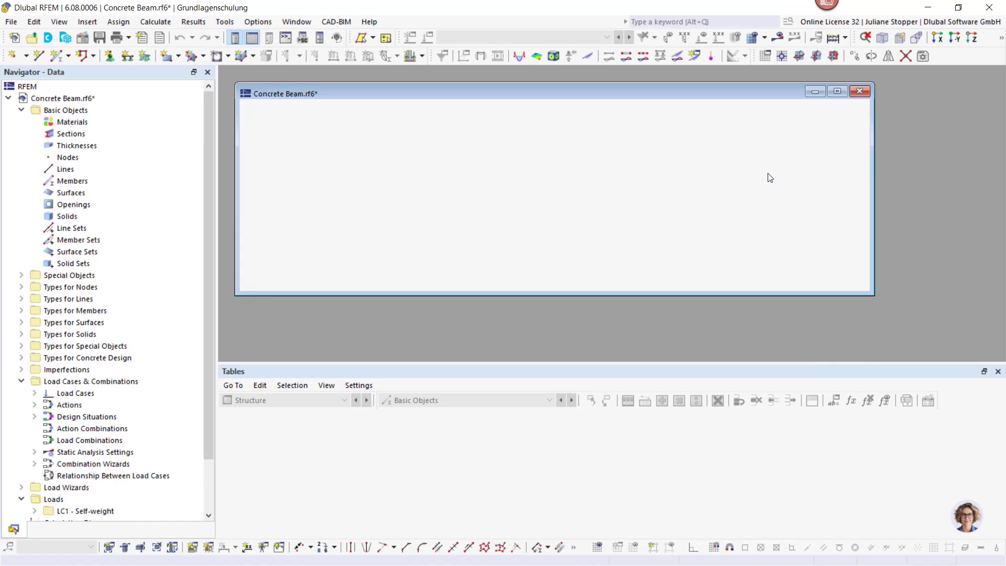
click(837, 91)
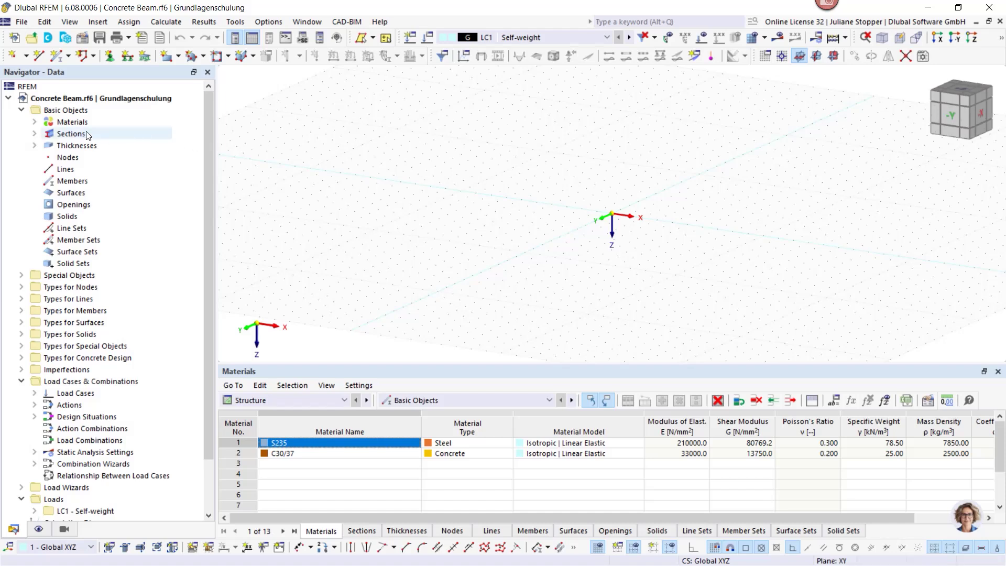
Step: Delete all unassigned basic objects from the model, including the predefined sections, thicknesses and materials
click(35, 123)
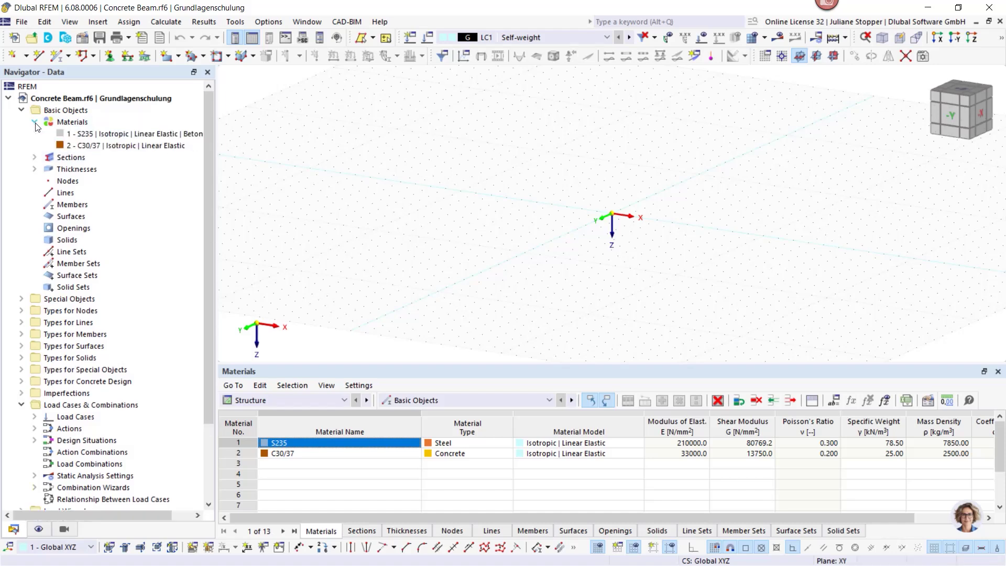
click(34, 158)
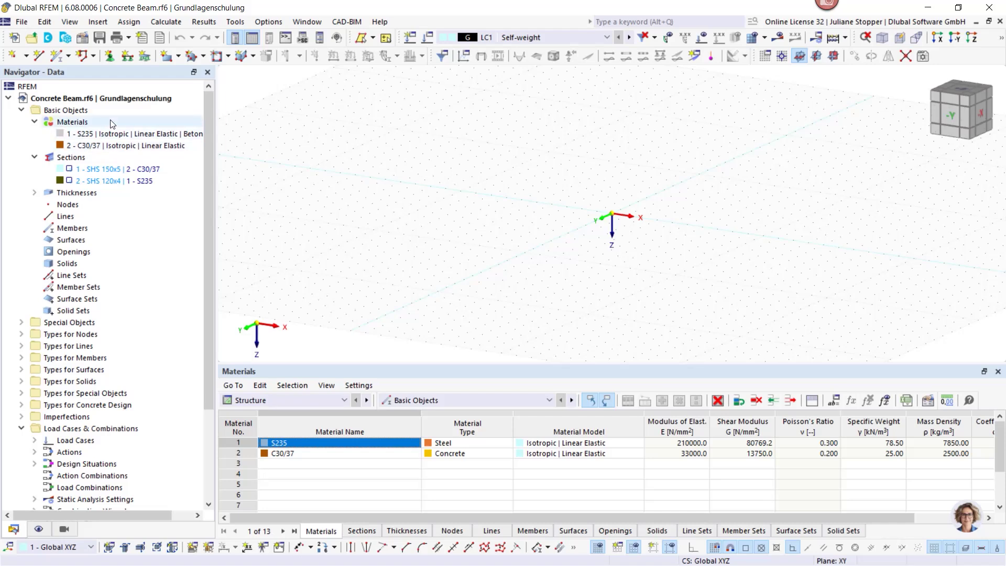
right_click(64, 109)
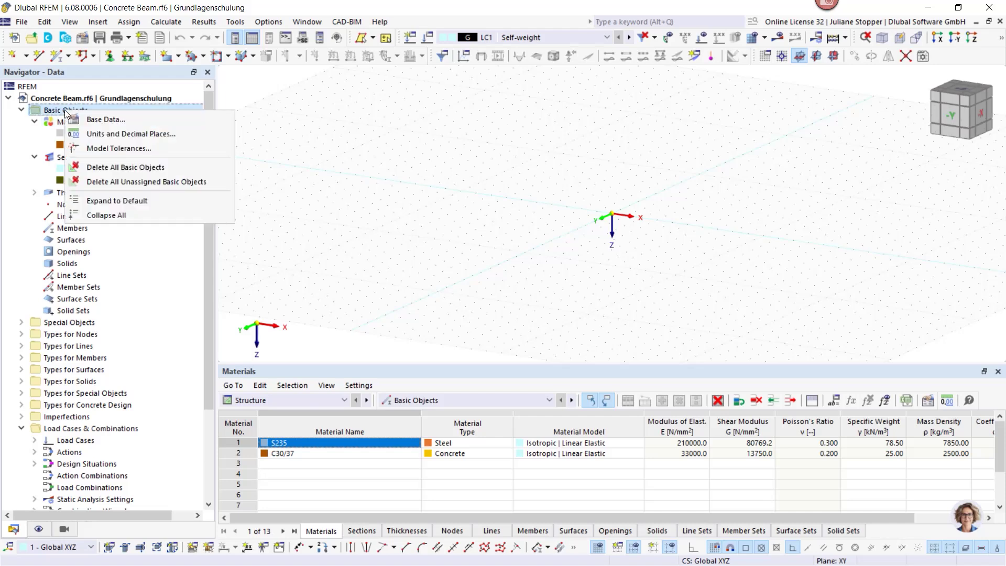
click(103, 183)
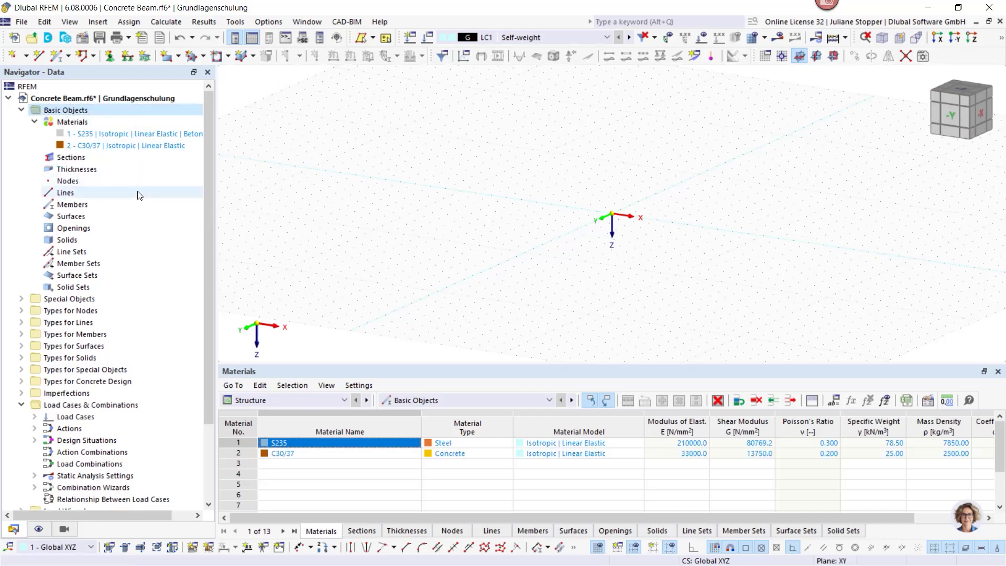
right_click(71, 111)
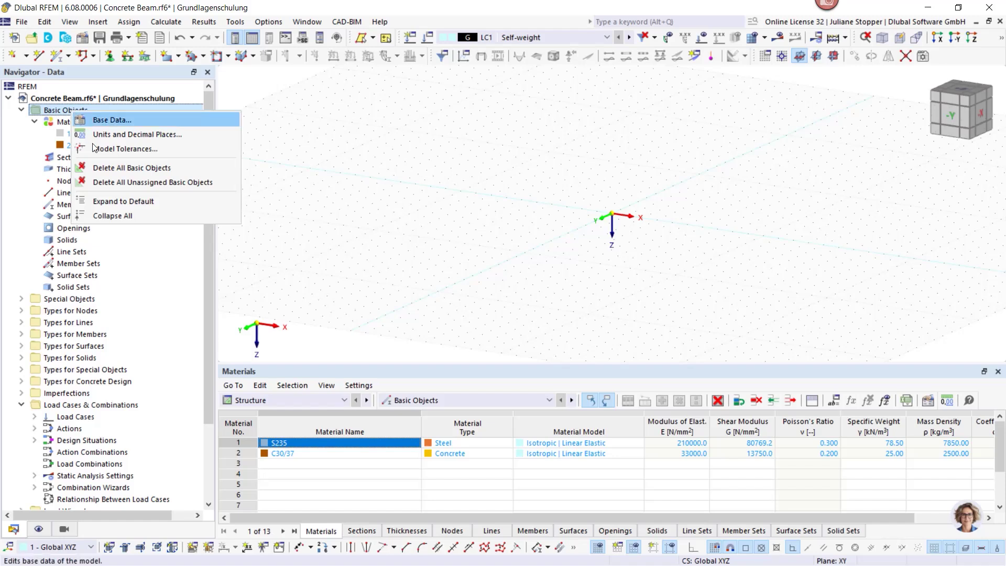
click(110, 182)
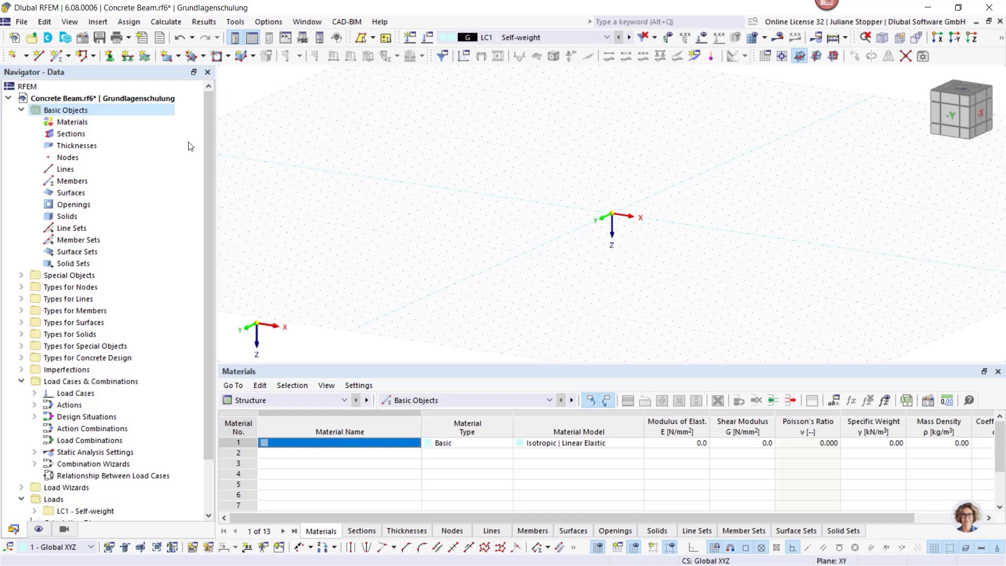
Step: Add concrete C30/37 from the European Union EN 1992-1-1:2004/A1:2014 series of the material library as material 1
right_click(63, 122)
click(94, 145)
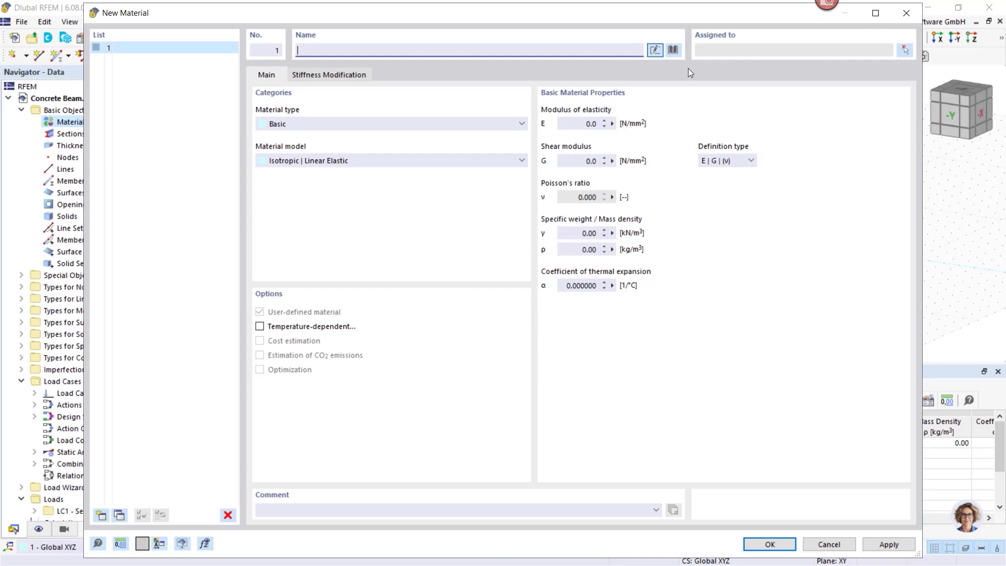
click(675, 51)
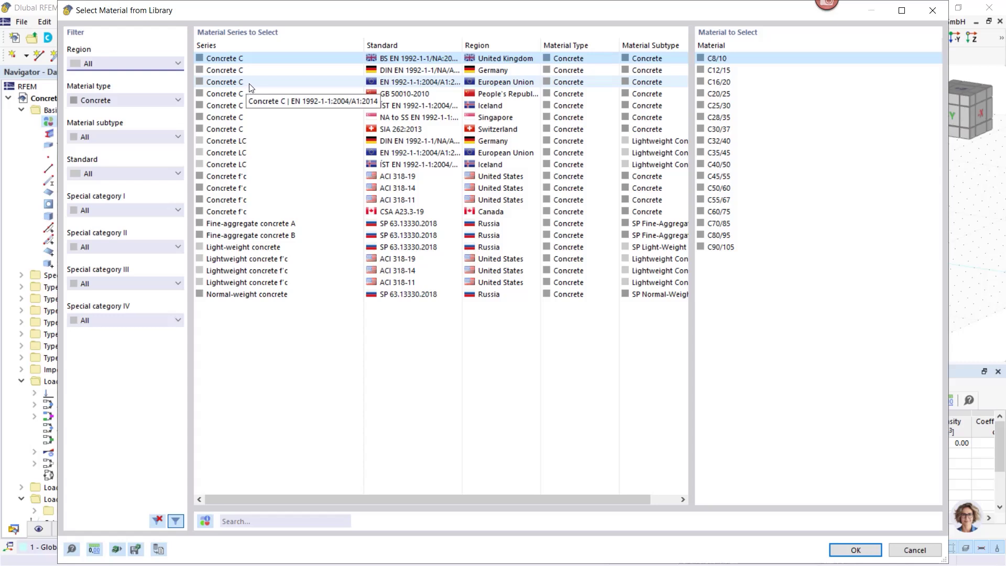
click(394, 84)
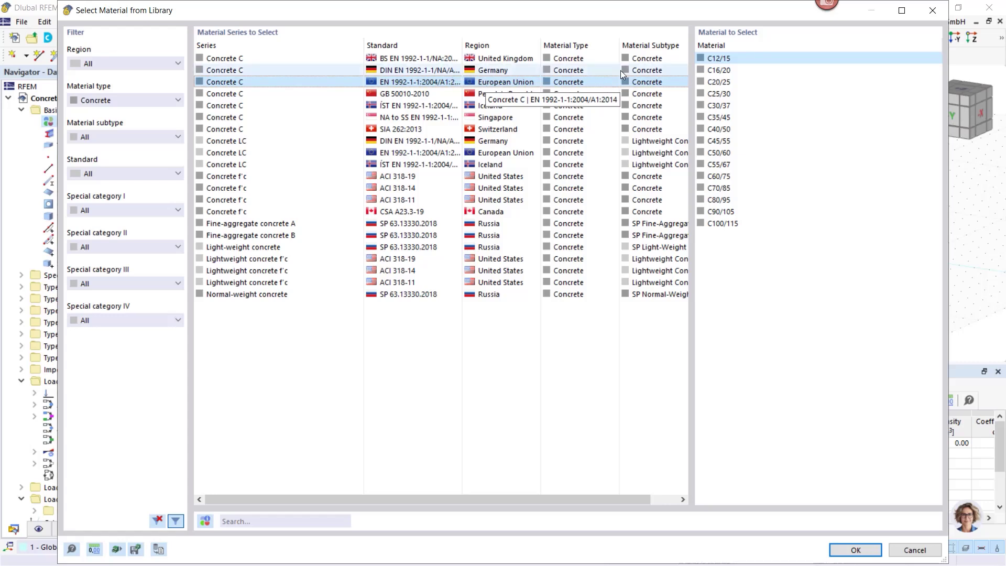
click(715, 106)
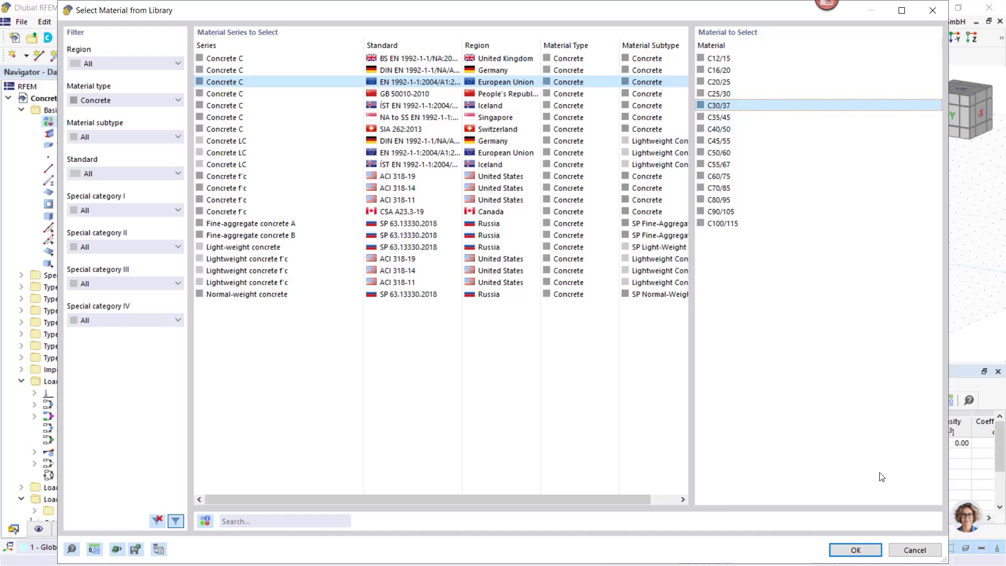
click(855, 549)
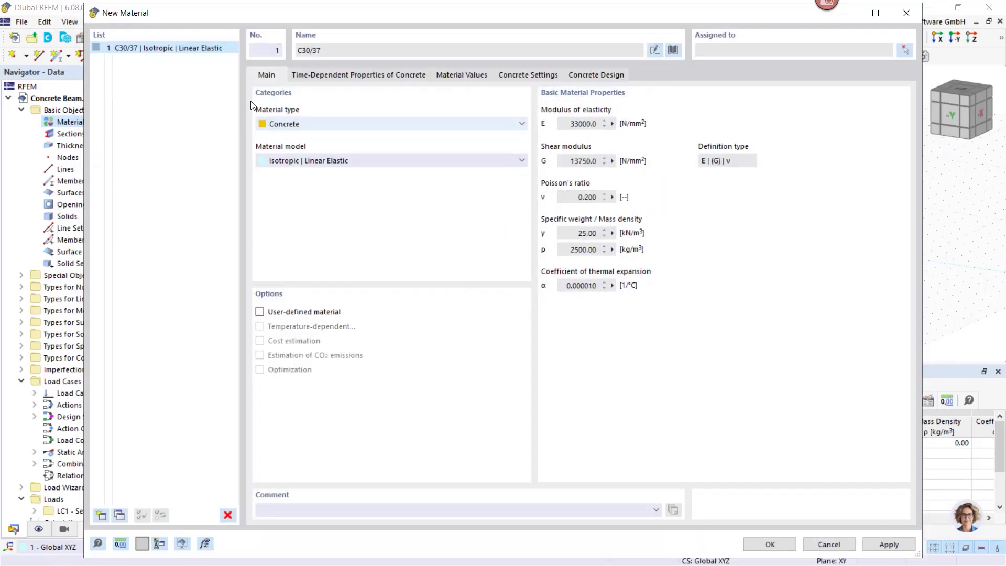
click(877, 549)
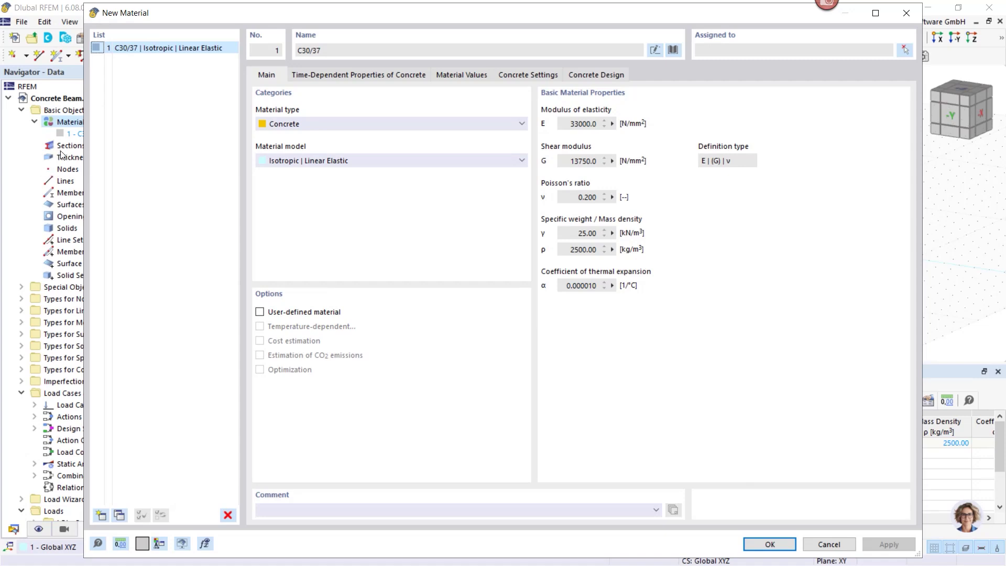
Step: Add reinforcing steel B500S(A) according to EN 1992-1-1:2004/A1:2014 as material 2 and close the material definition
drag(206, 17, 225, 29)
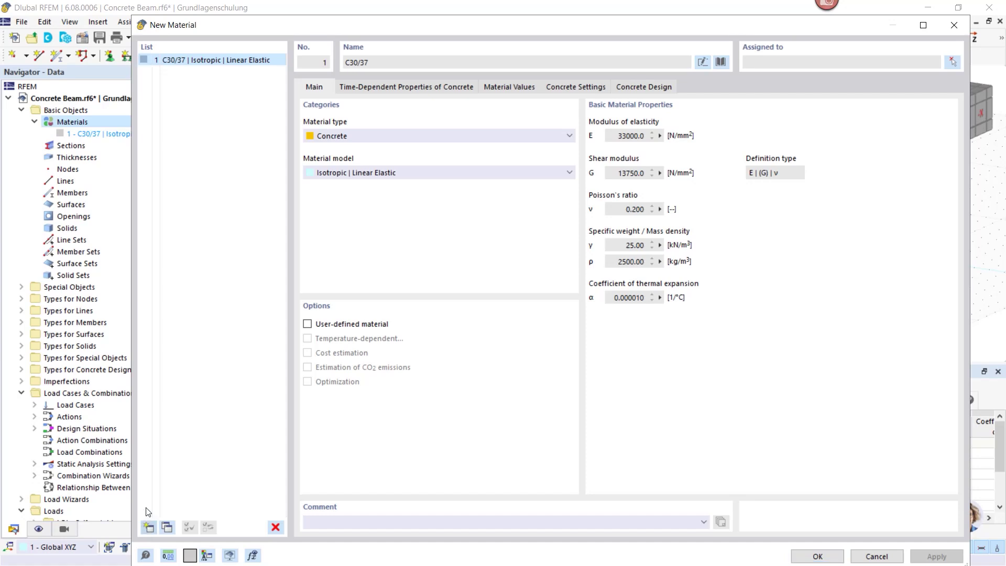
click(149, 528)
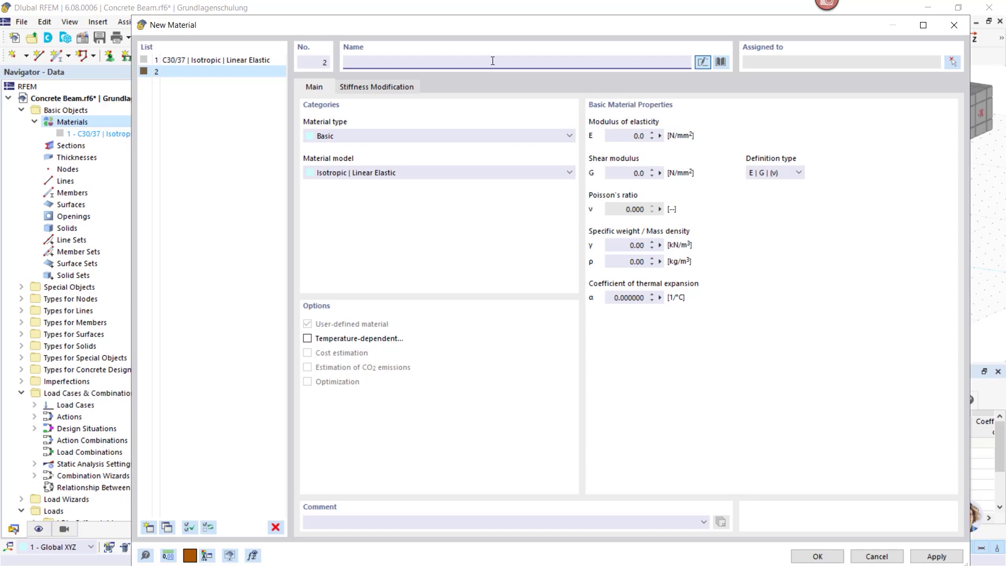
text(B)
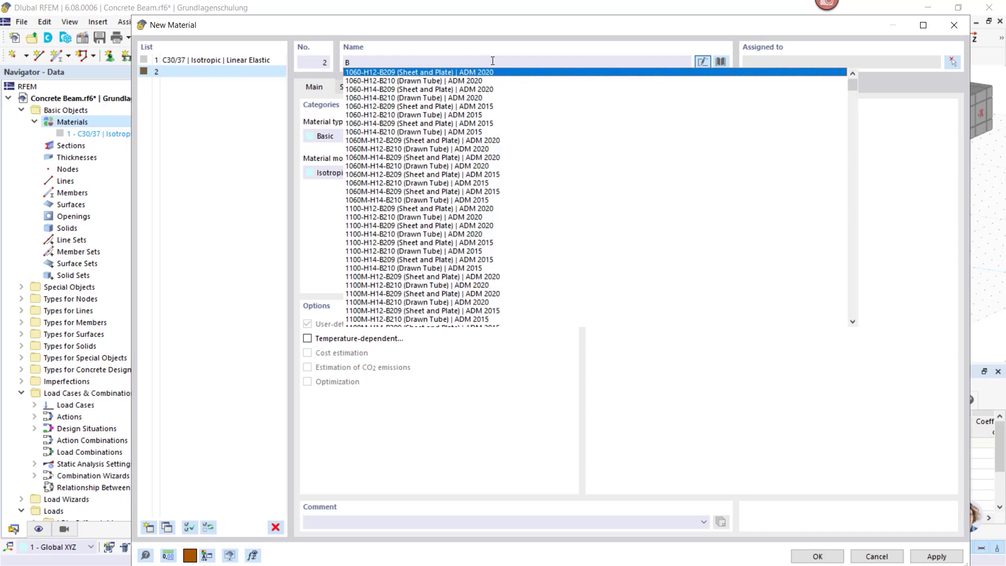
text(500)
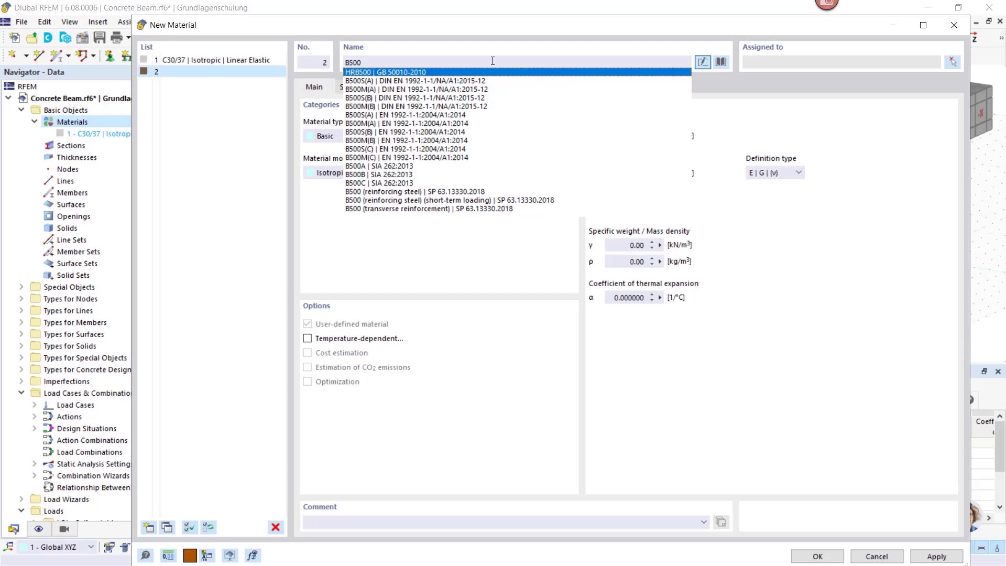
text(-)
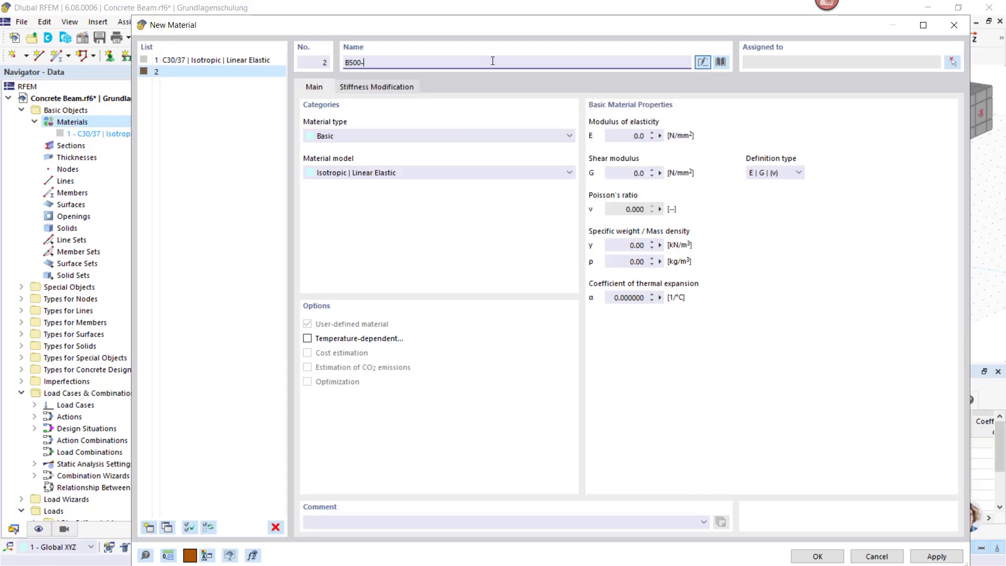
key(BackSpace)
text(s)
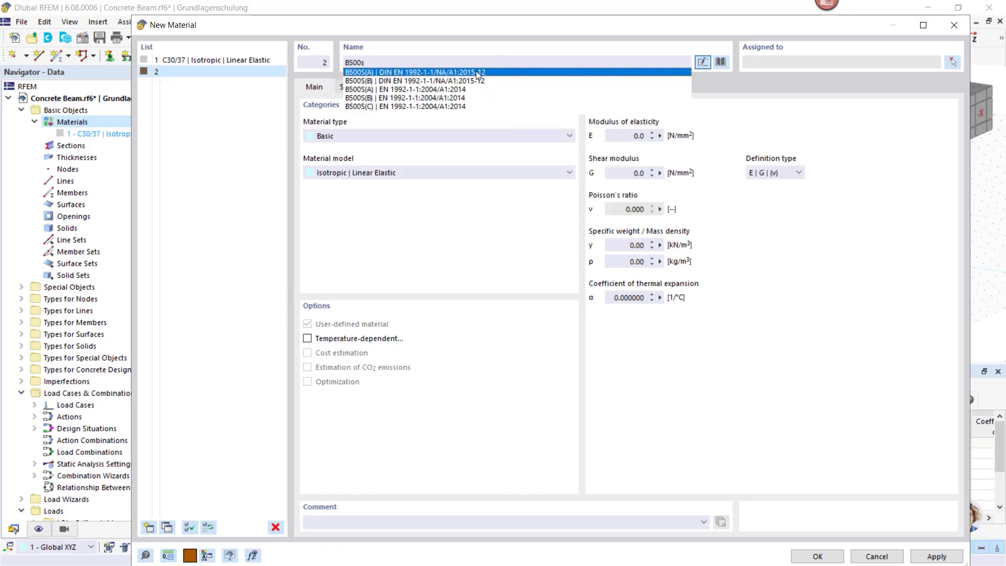
click(361, 89)
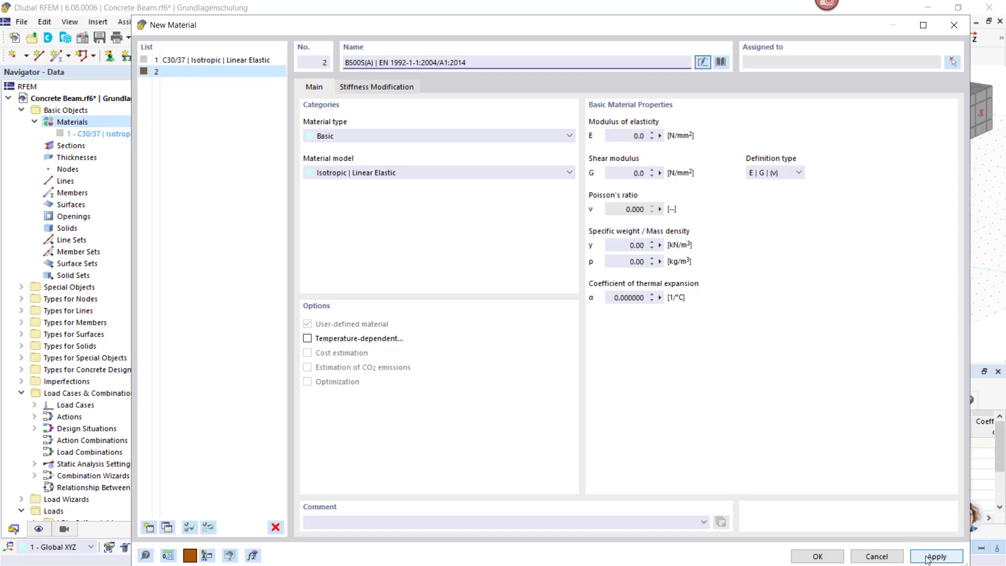
click(818, 558)
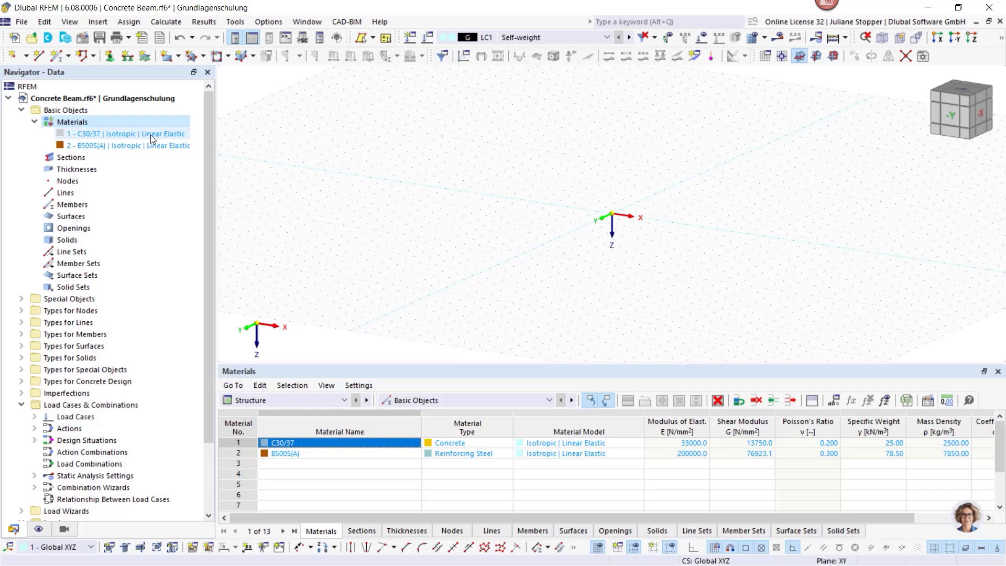
Step: Create a massive rectangular section in C30/37 with a width of 300 mm and a height of 450 mm
right_click(68, 159)
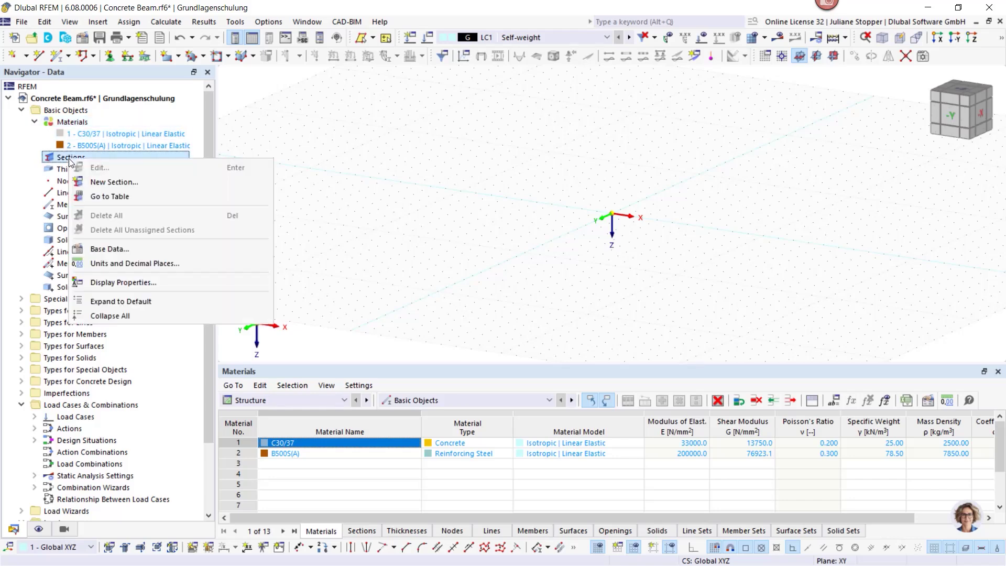
click(101, 182)
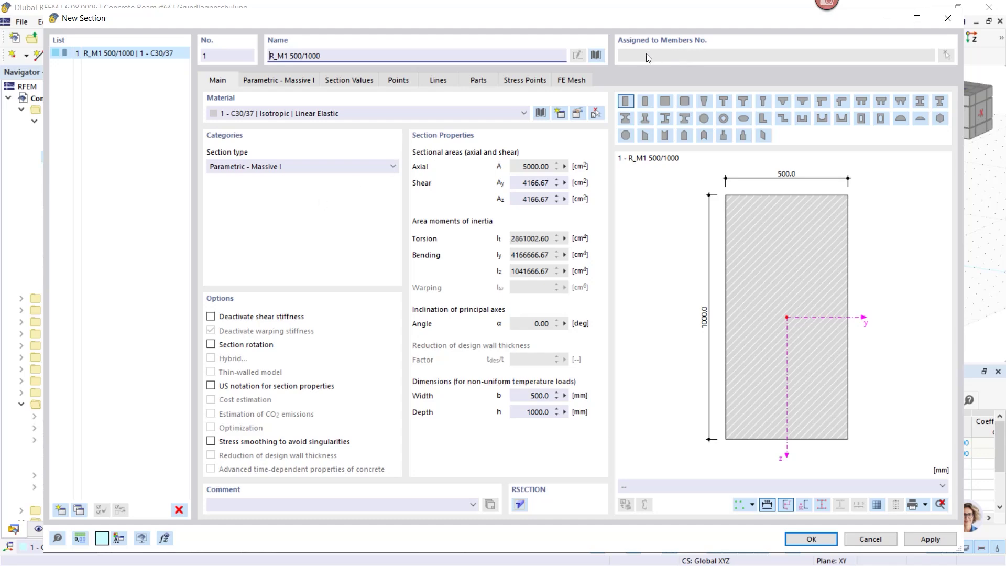
click(596, 56)
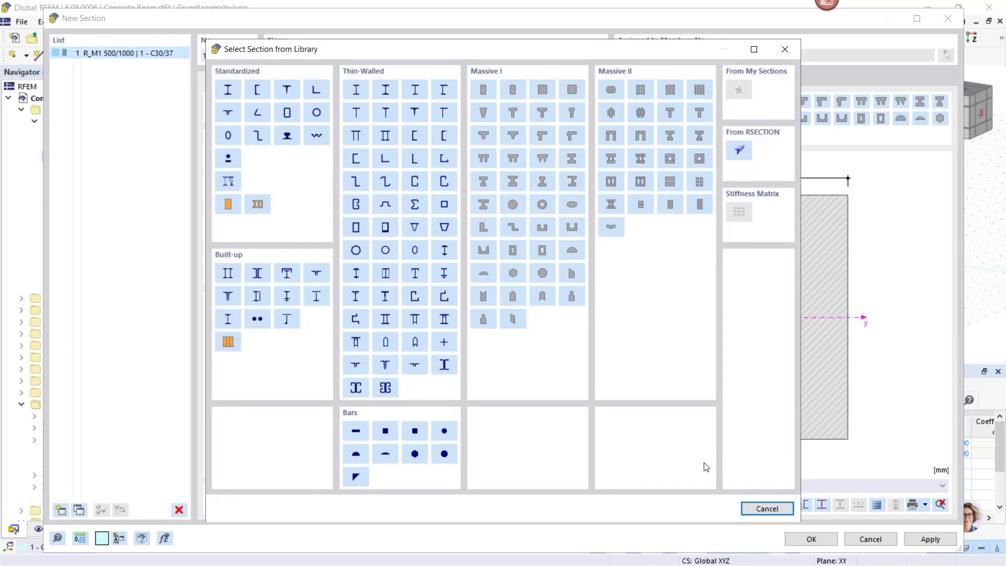
click(757, 511)
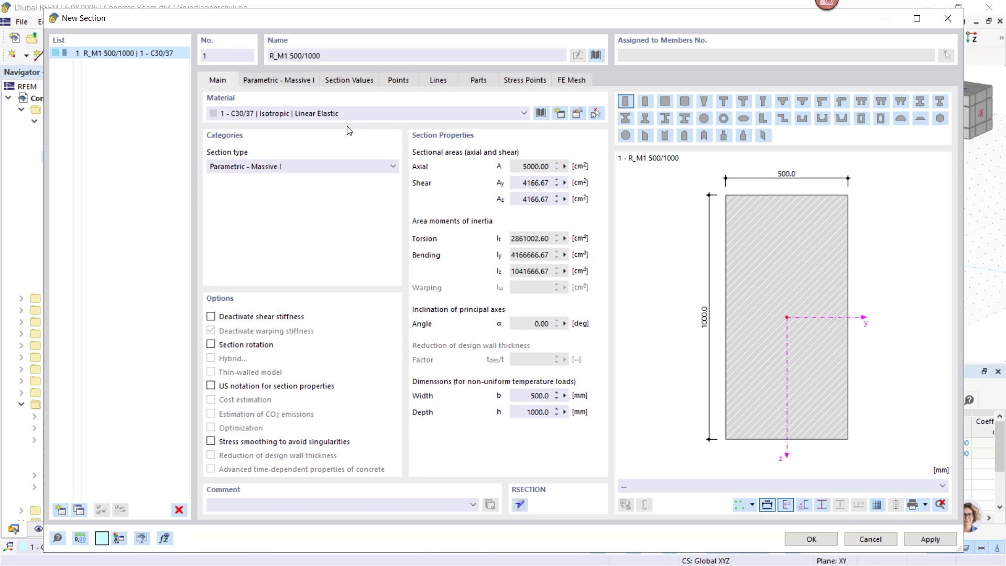
click(275, 79)
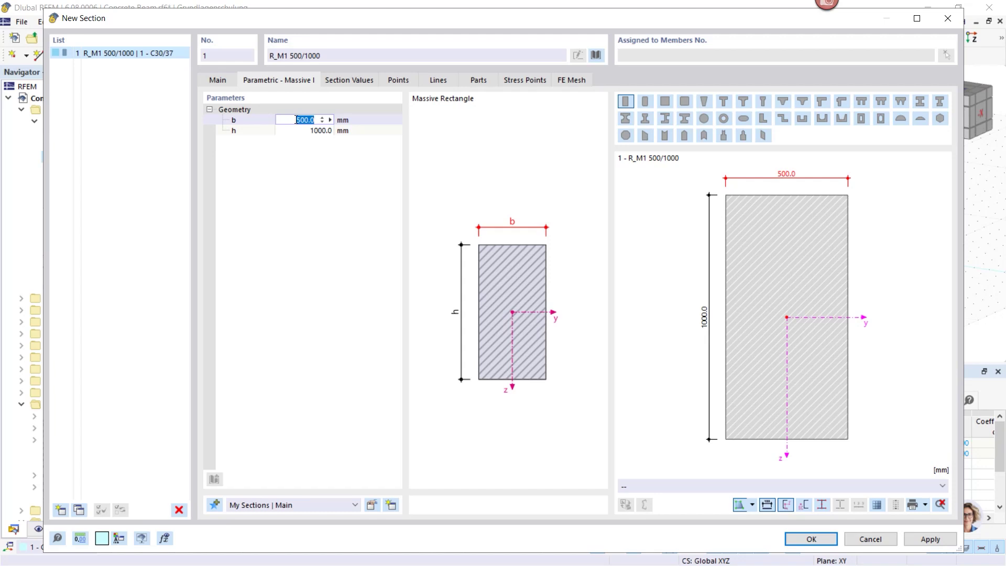
text(300)
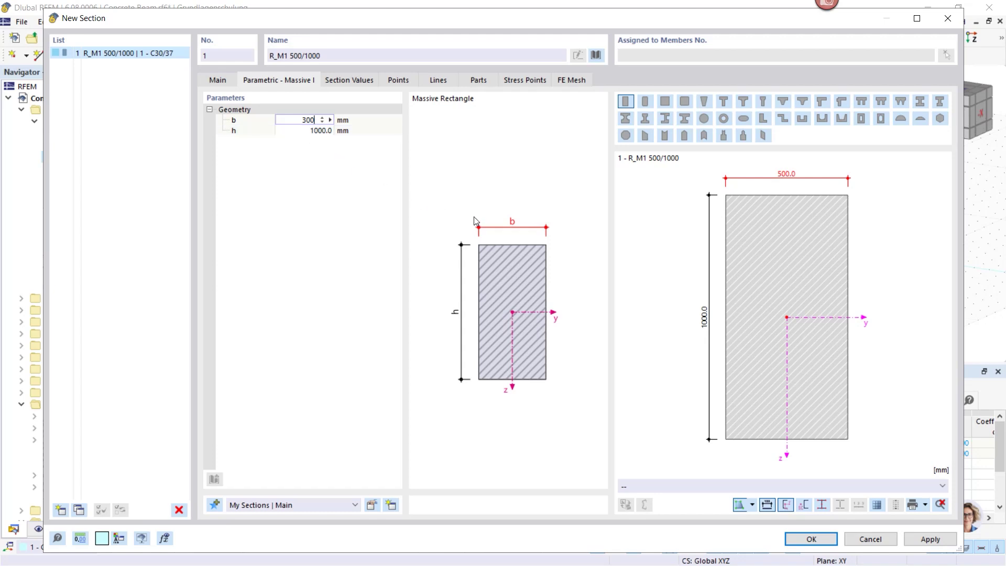
click(307, 131)
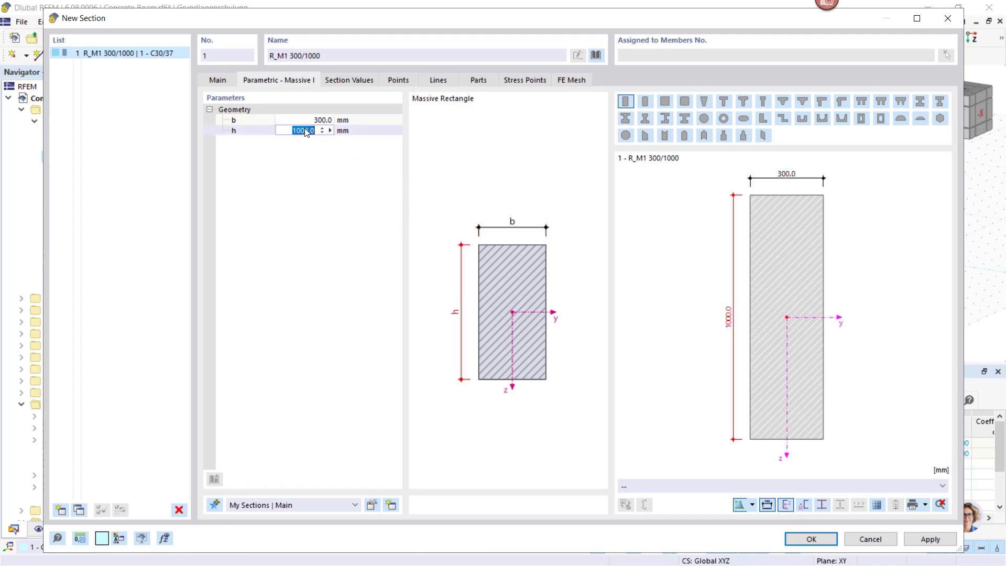
text(450)
click(809, 541)
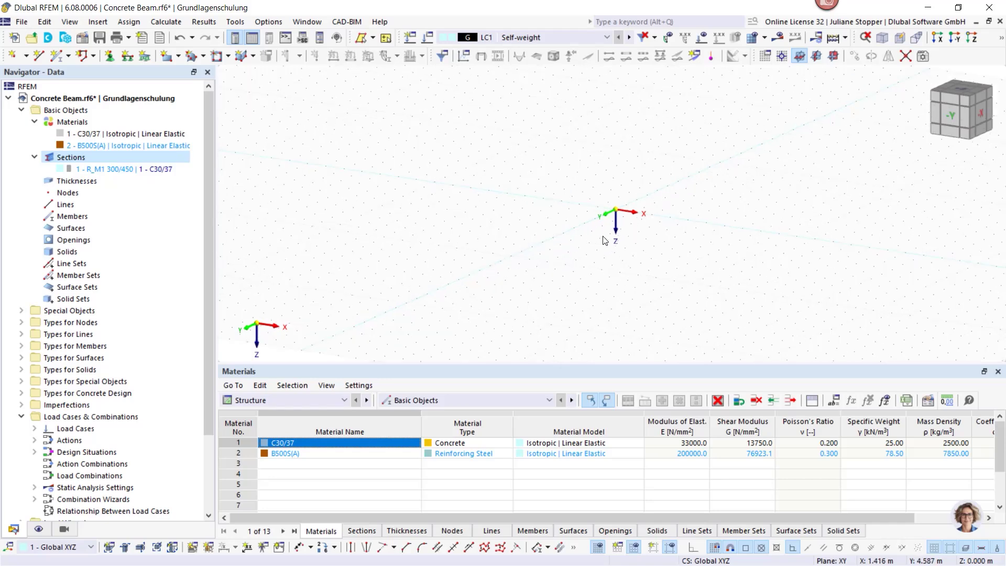
Step: Create a single beam member with section R_M1 300/450 from the origin to X 8.000 m along the X-axis
middle_drag(599, 242, 449, 217)
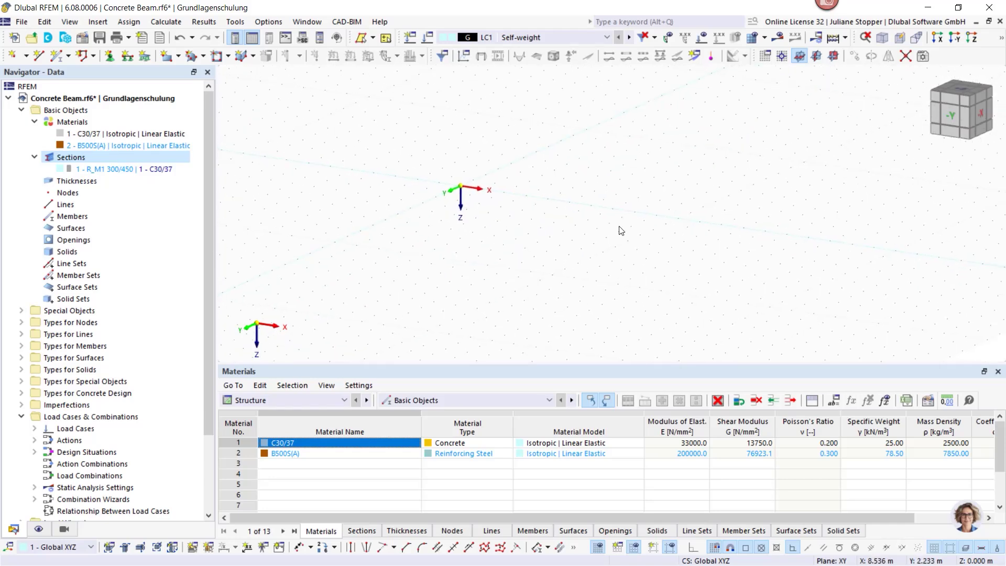
click(56, 57)
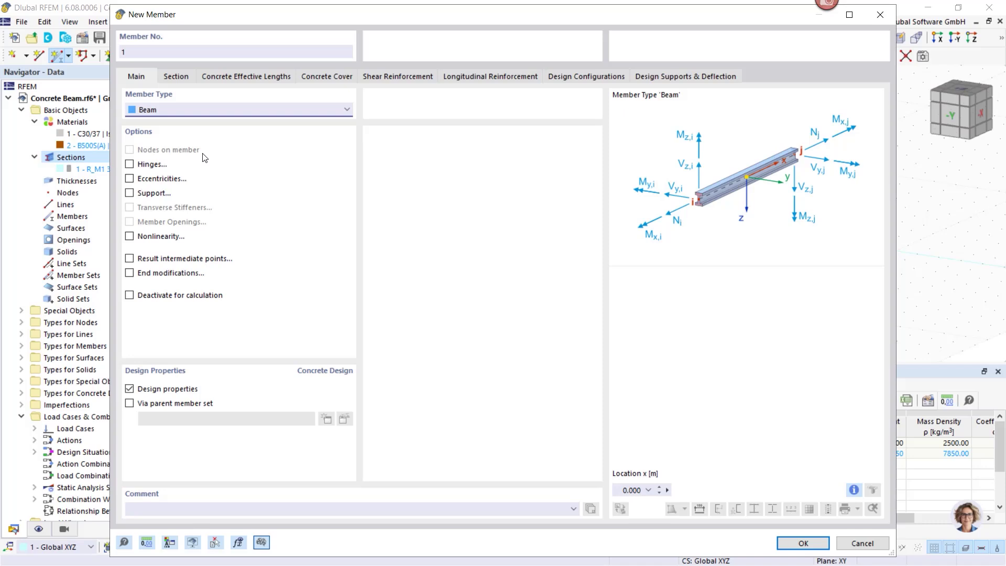
click(173, 77)
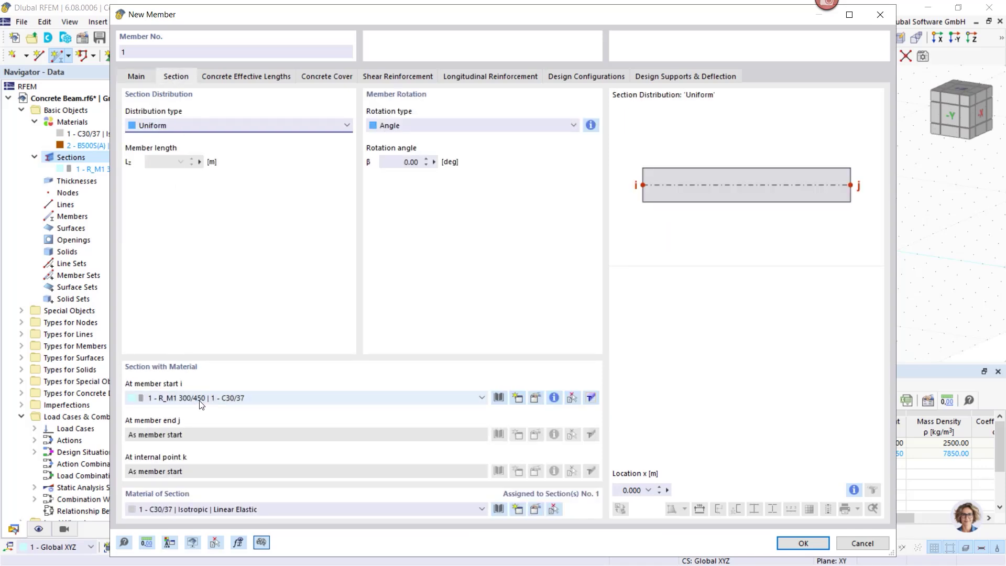
click(792, 545)
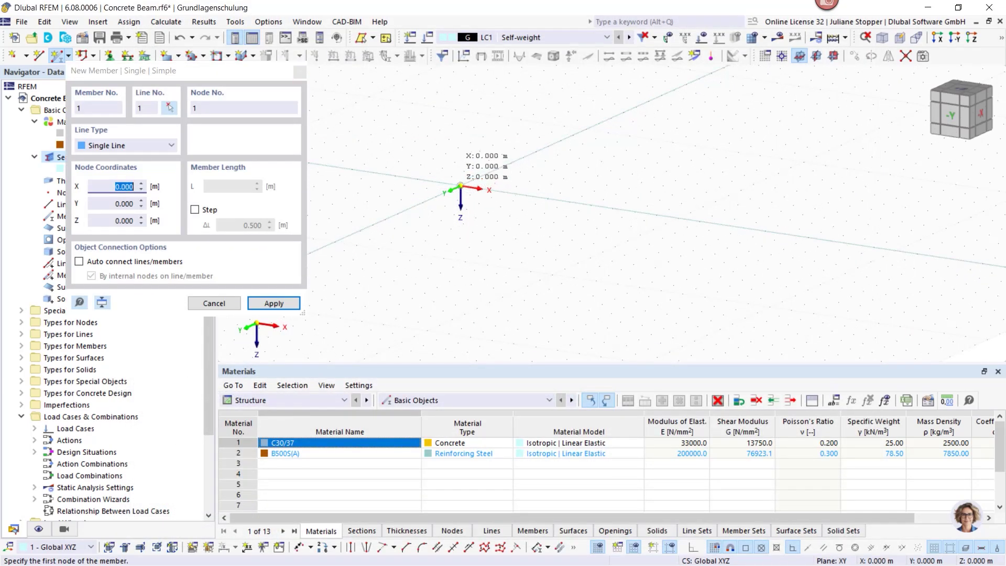
click(460, 187)
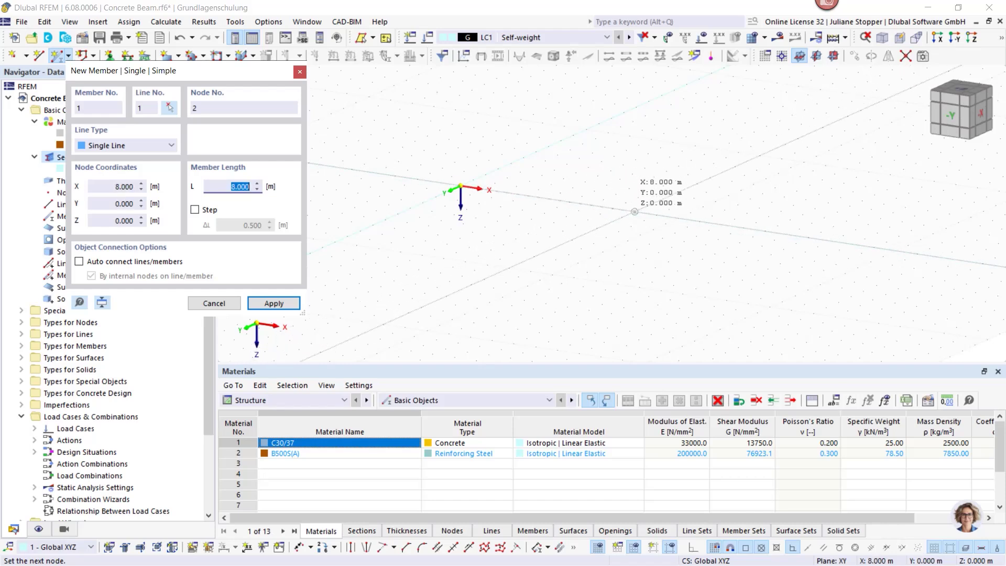
scroll(634, 210, up, 4)
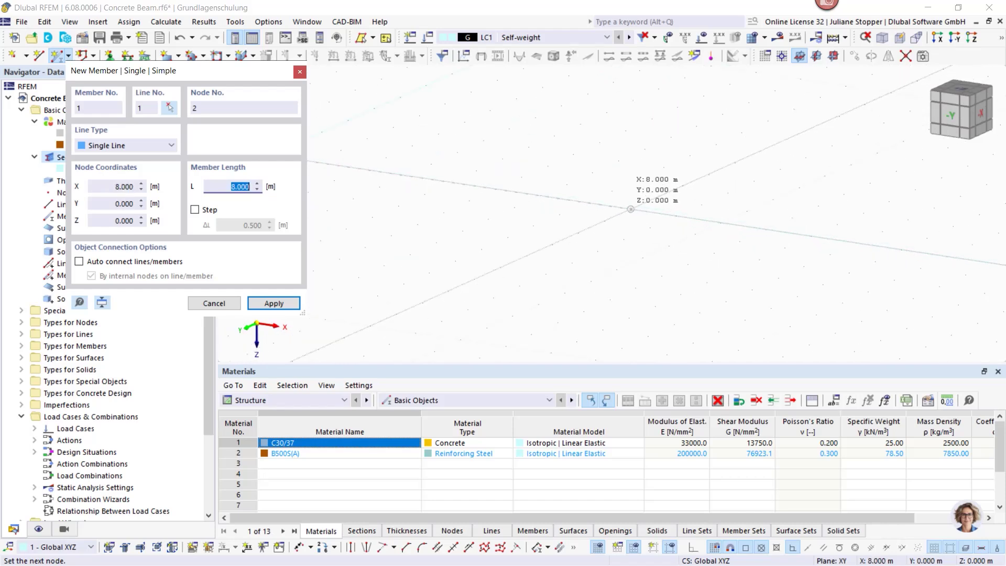
click(631, 209)
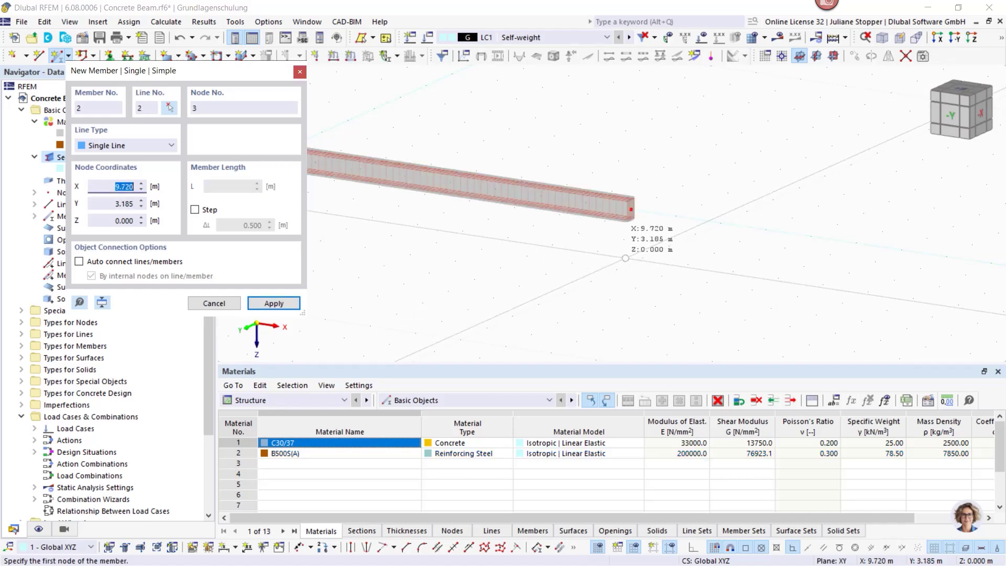
key(Escape)
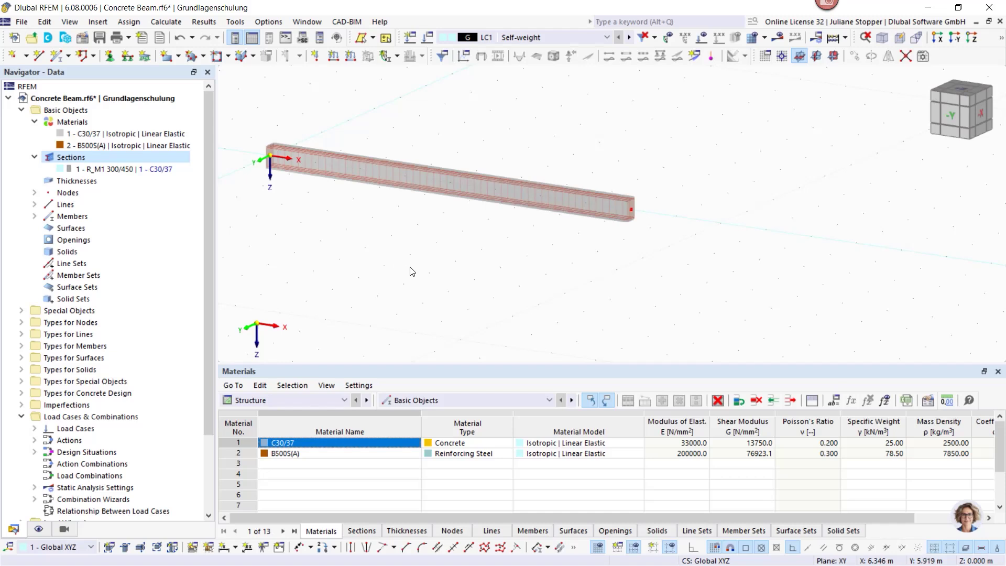
Step: Enable nodes on member for the beam and open the node assignment table
middle_drag(465, 267, 540, 272)
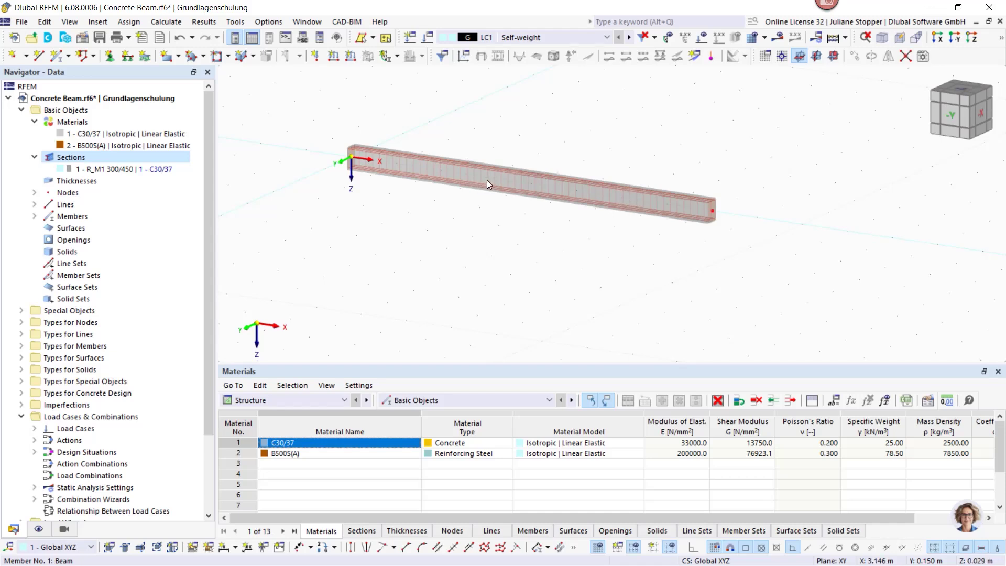
drag(563, 143, 490, 206)
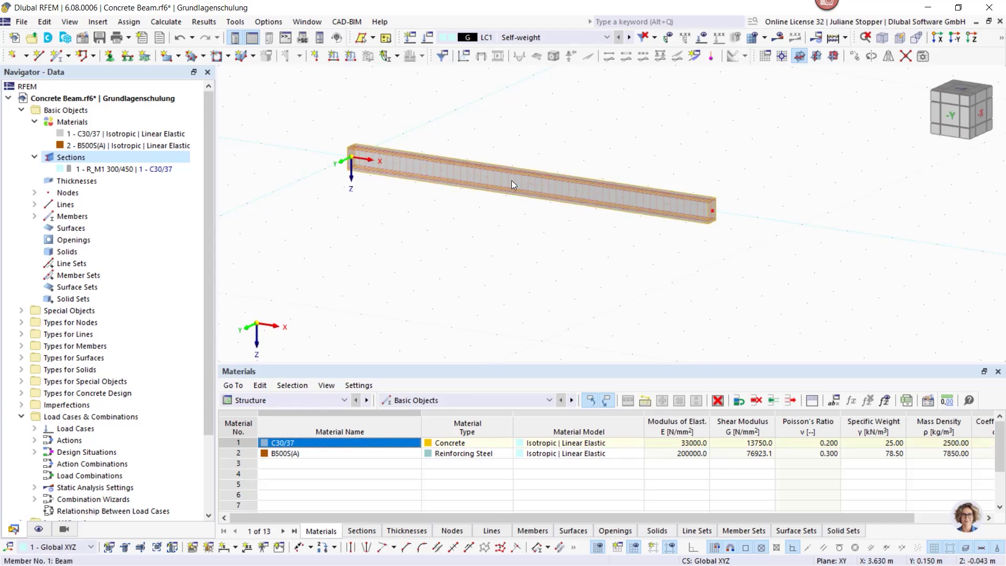
double_click(500, 190)
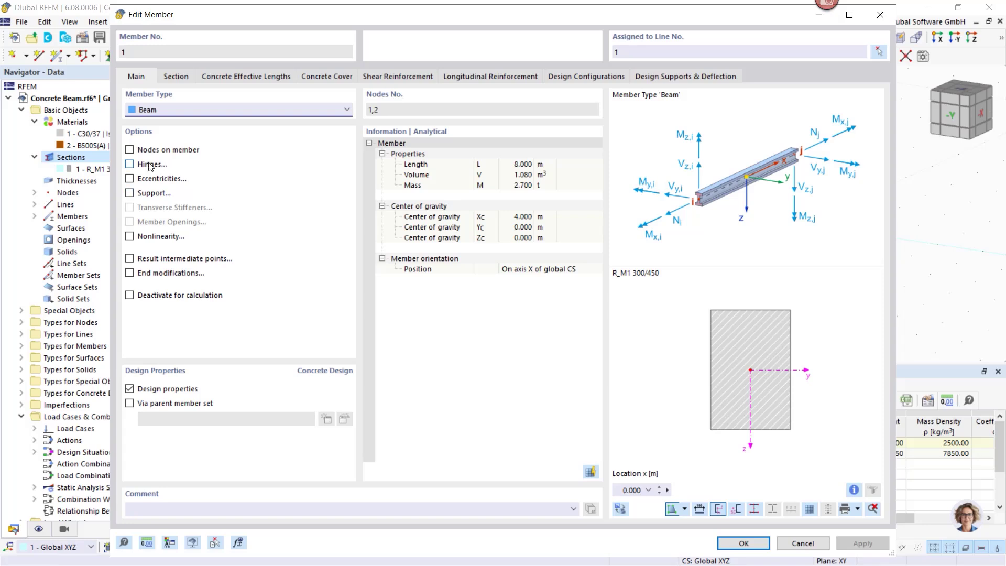
click(129, 150)
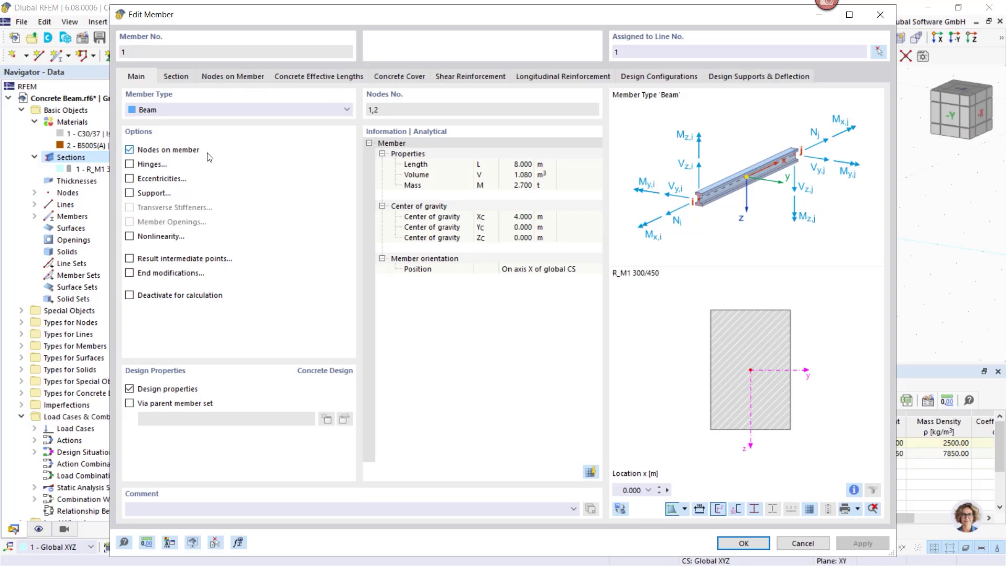
click(232, 78)
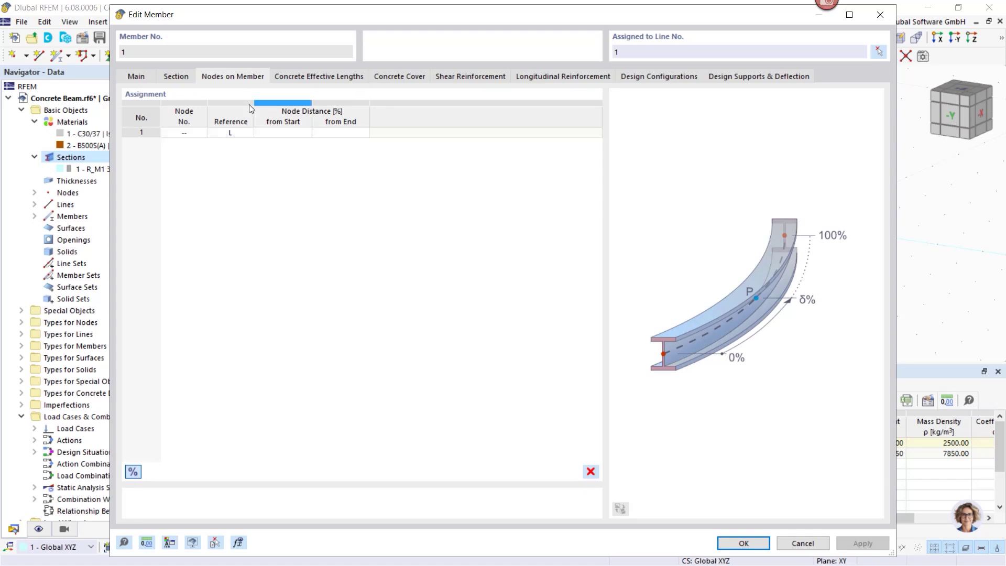
click(135, 78)
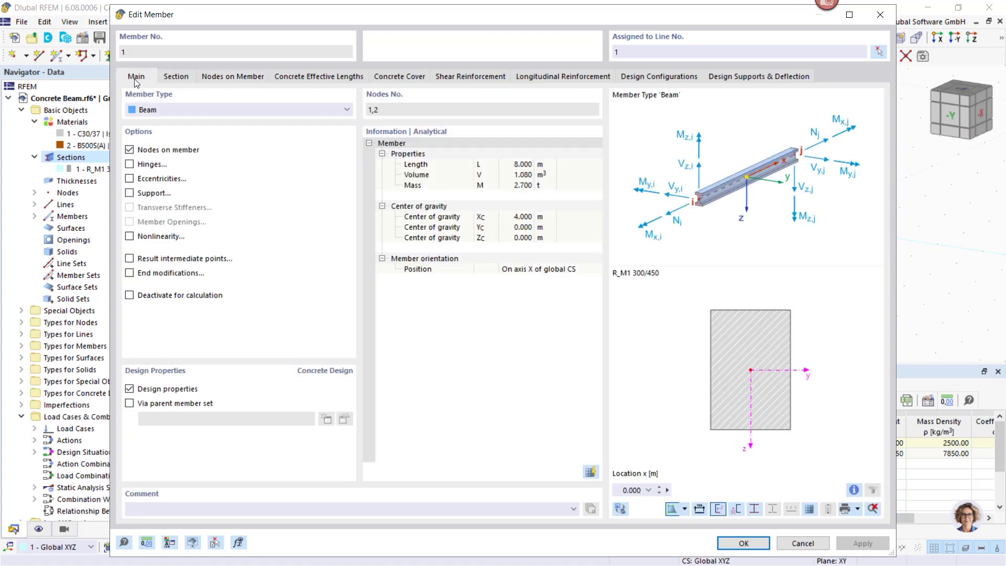
click(129, 150)
click(130, 149)
click(232, 76)
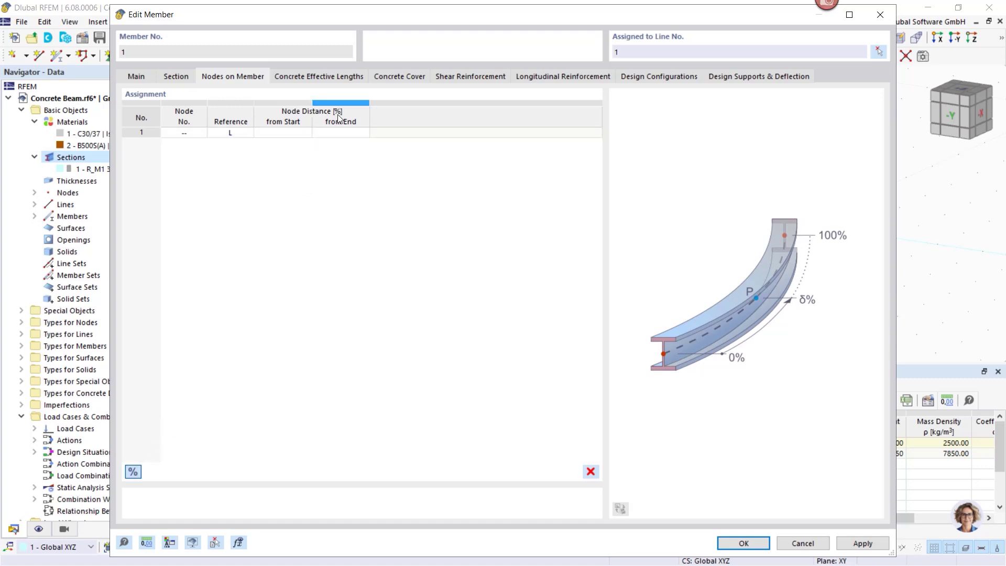
Step: Switch the node distances to metres and place an intermediate node on the beam 6 m from its start
click(133, 471)
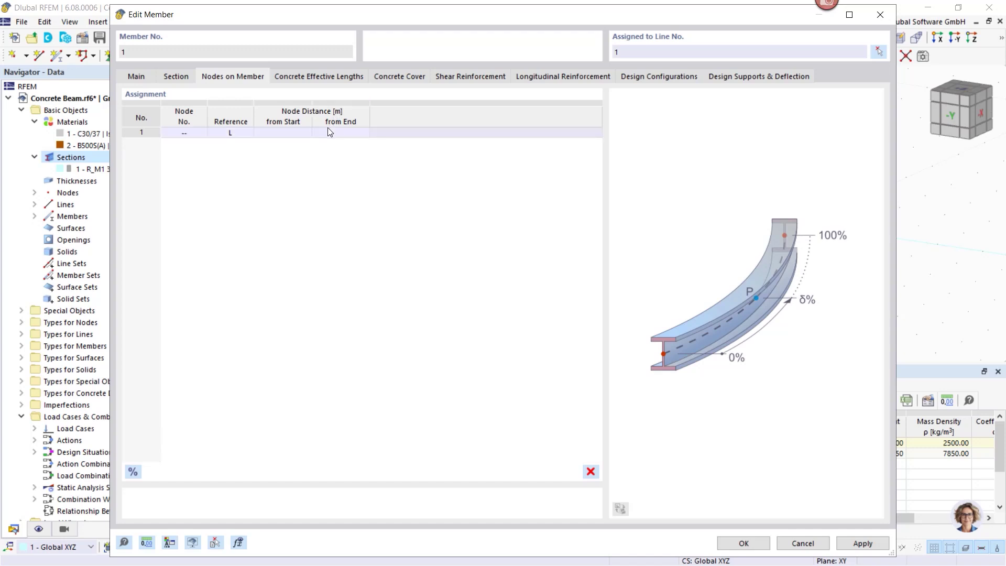
click(280, 133)
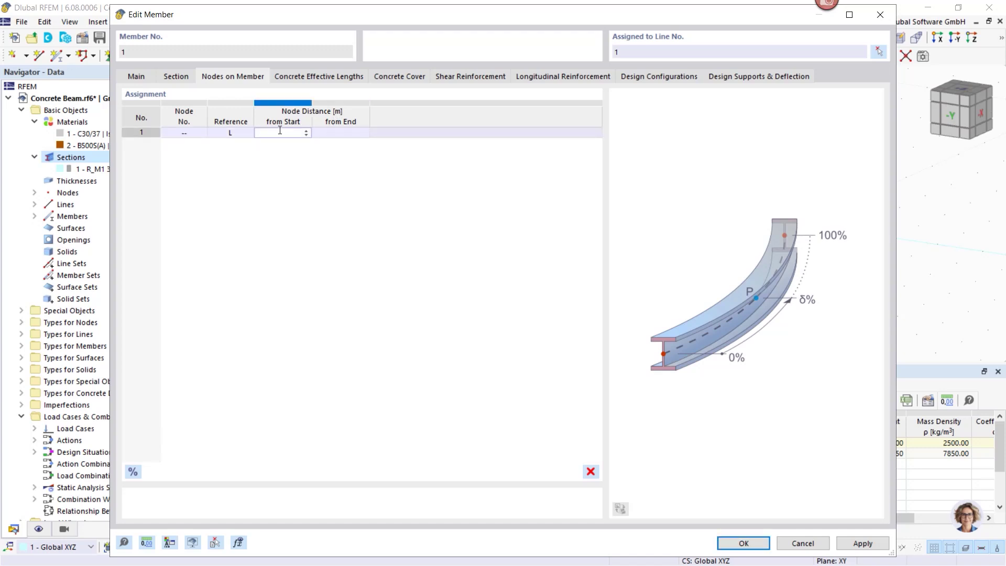
key(Return)
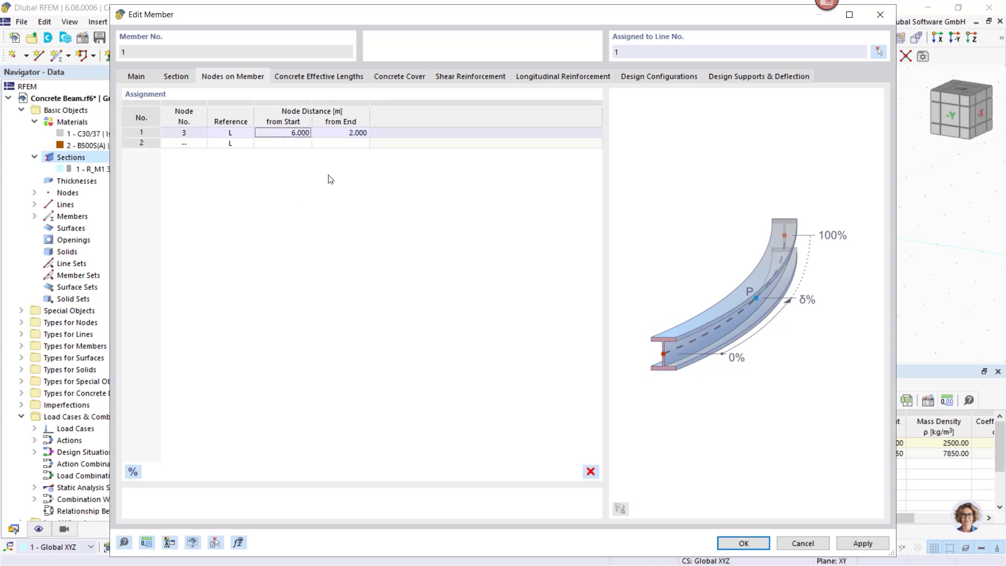
click(744, 544)
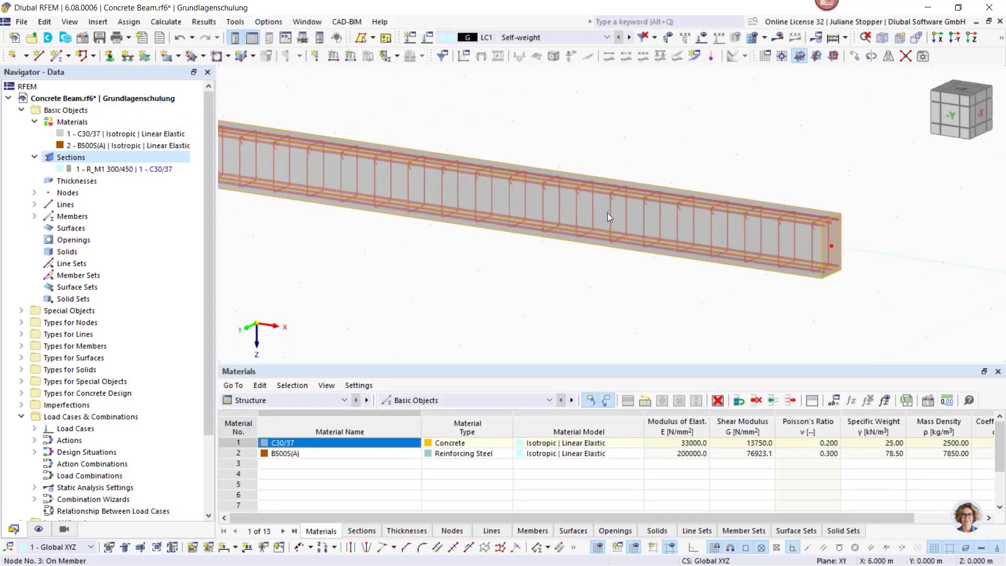
Step: Assign a new fixed nodal support, restrained in all translations and rotations, to the beam's start node at the origin
scroll(600, 278, down, 3)
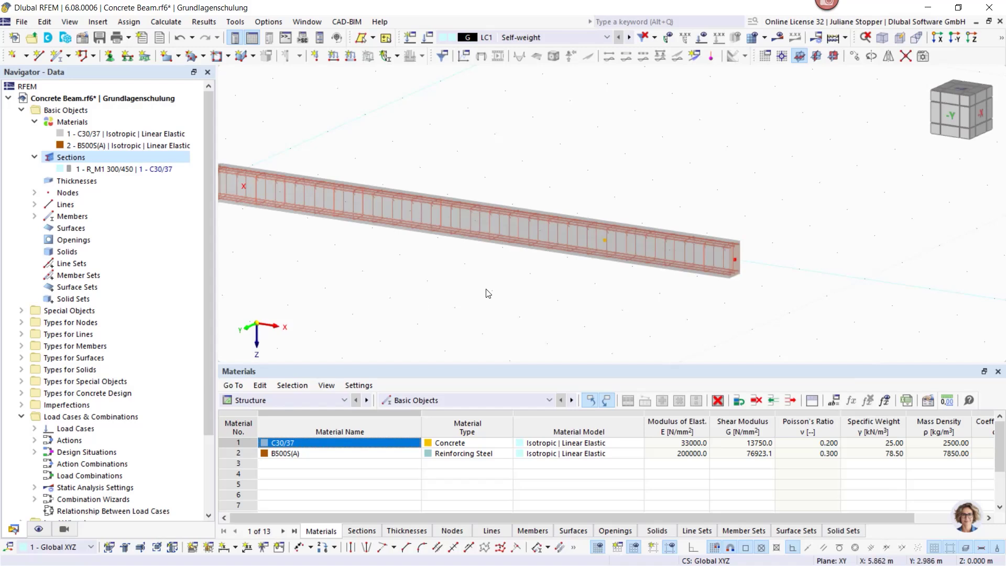
middle_drag(399, 284, 526, 274)
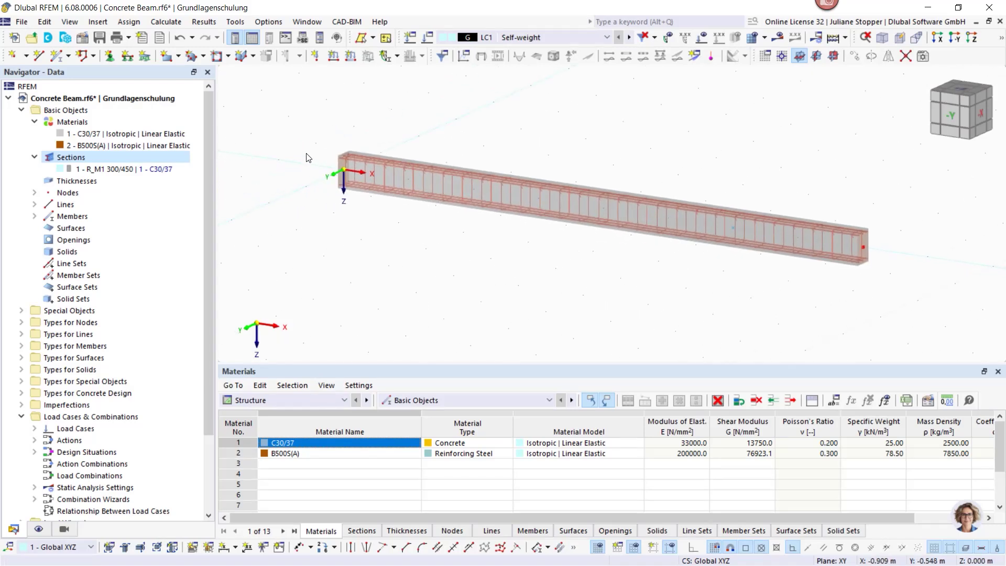
drag(306, 154, 350, 180)
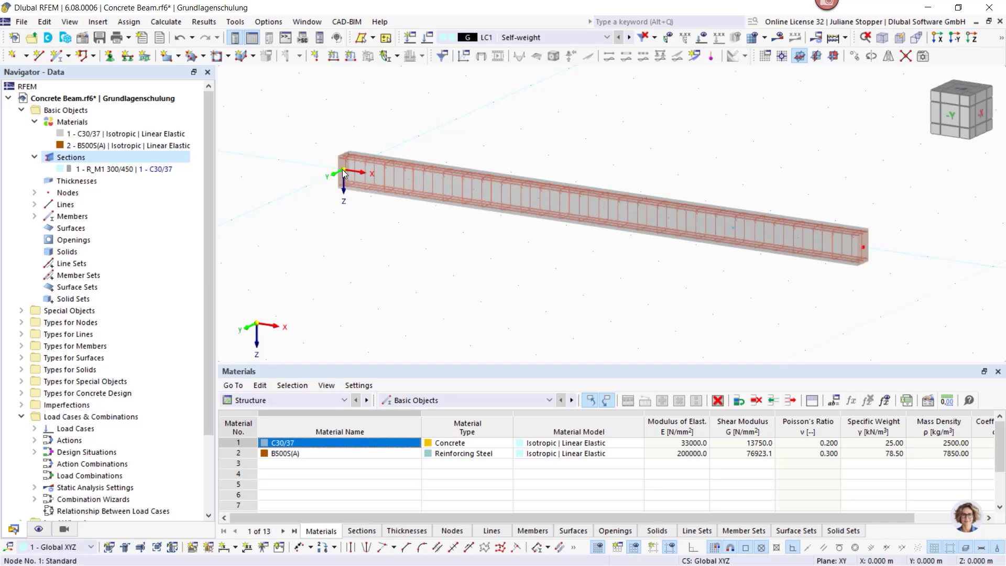
double_click(346, 173)
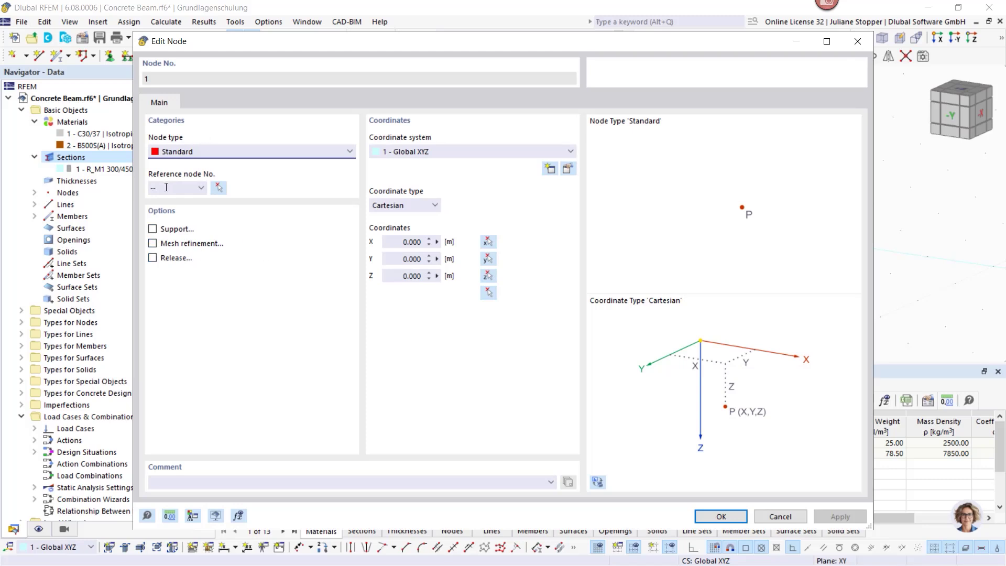
click(152, 229)
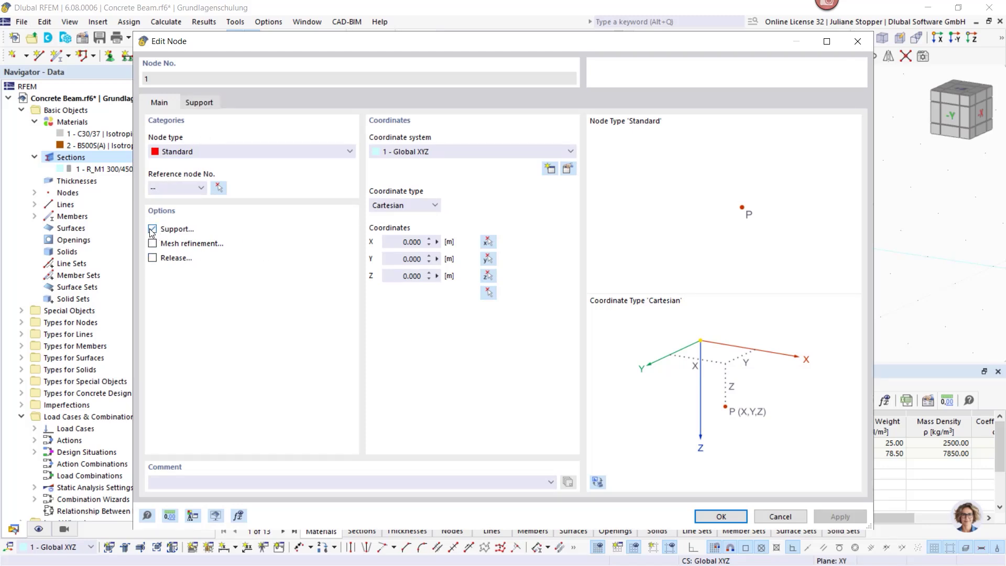
click(200, 103)
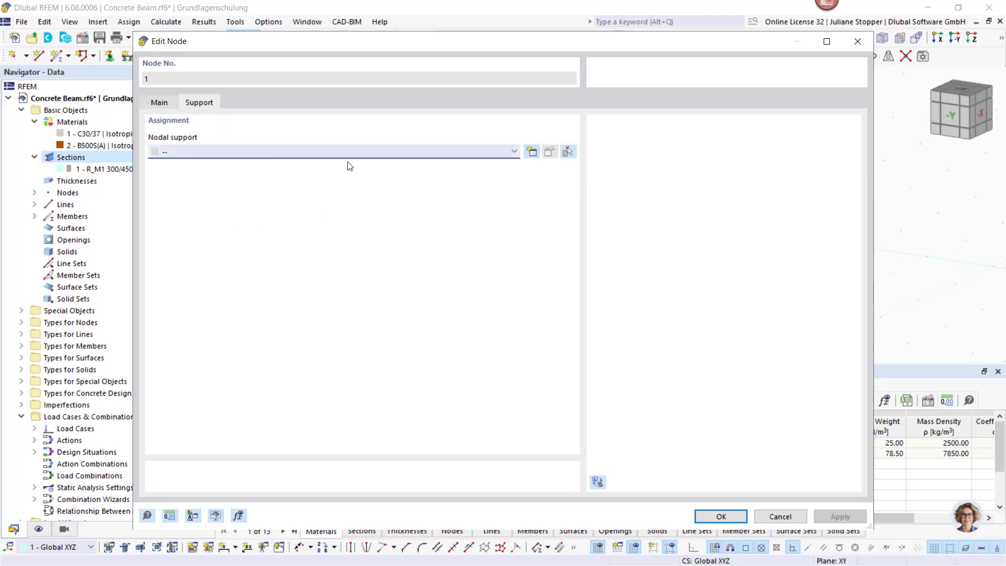
click(532, 152)
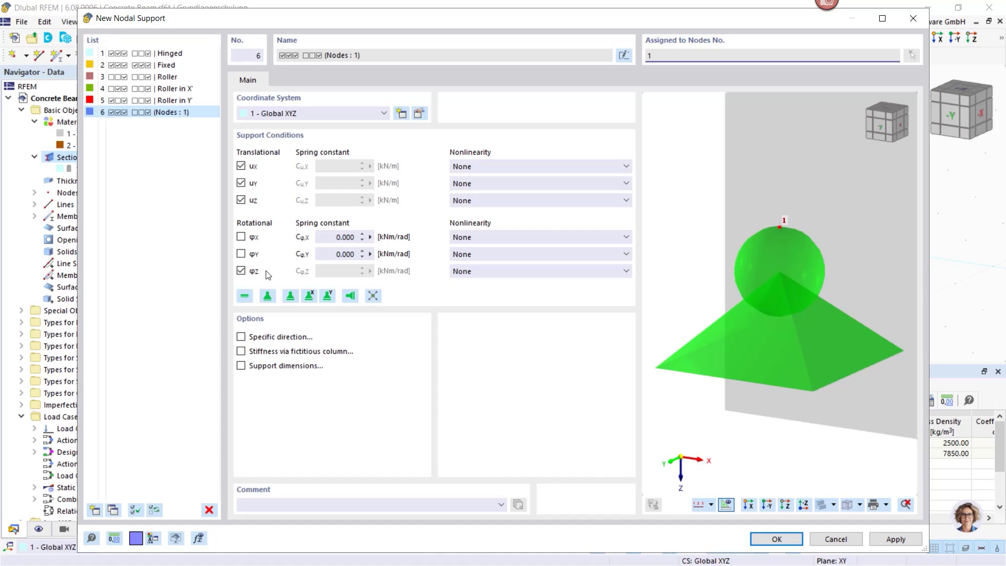
click(244, 295)
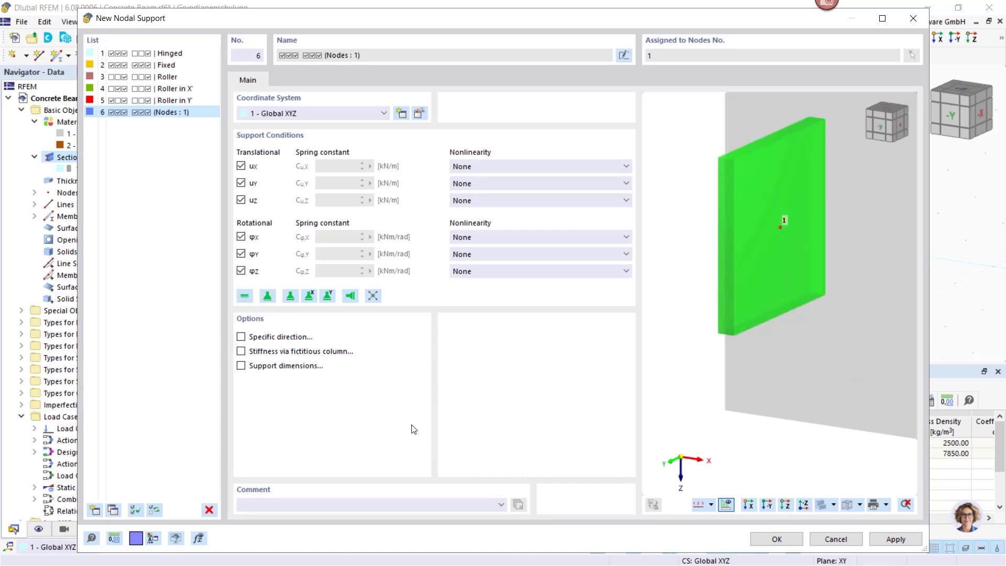
click(774, 540)
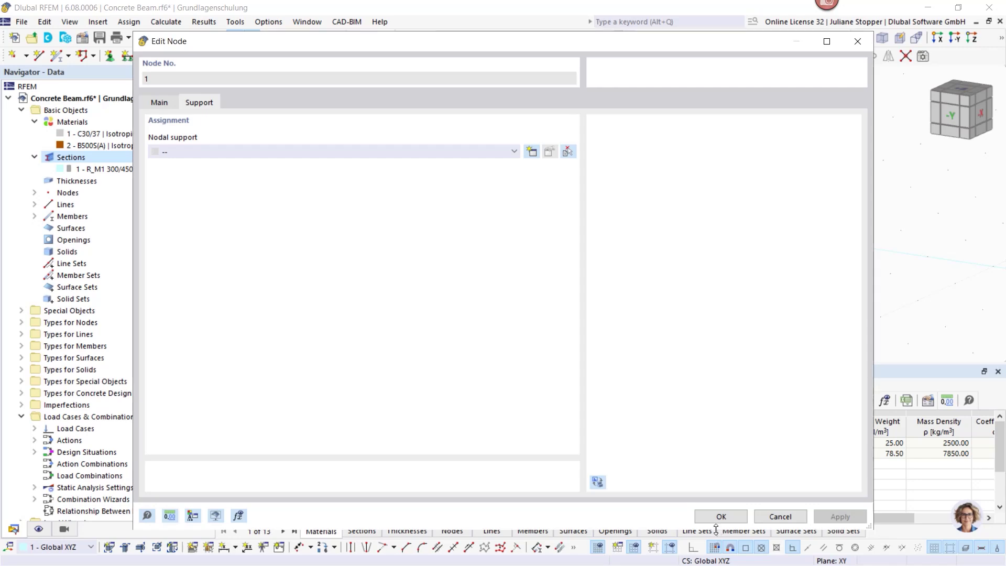
click(723, 519)
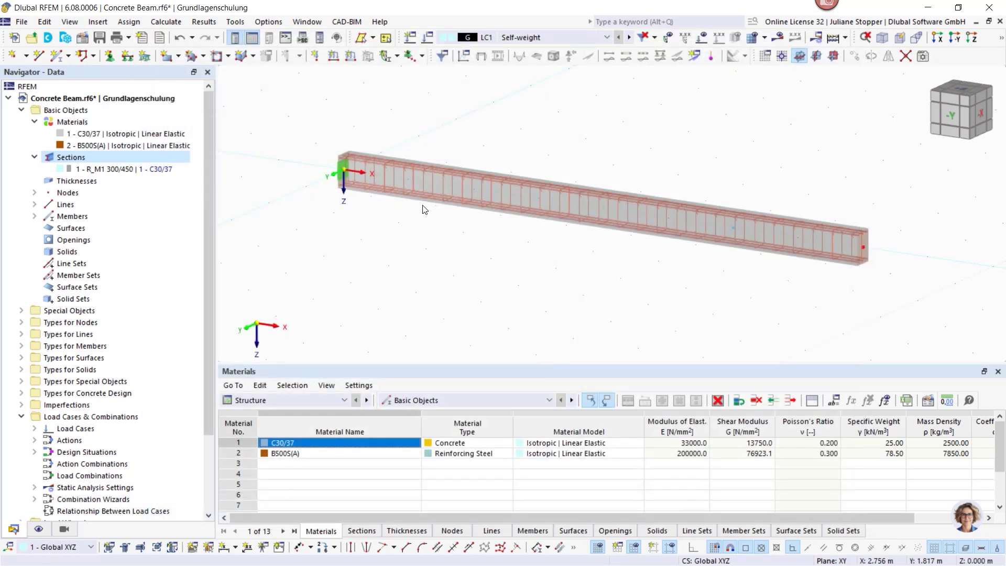
Step: Enable a nodal support for the intermediate node 6 m from the beam's start and open its support assignment
scroll(338, 172, up, 3)
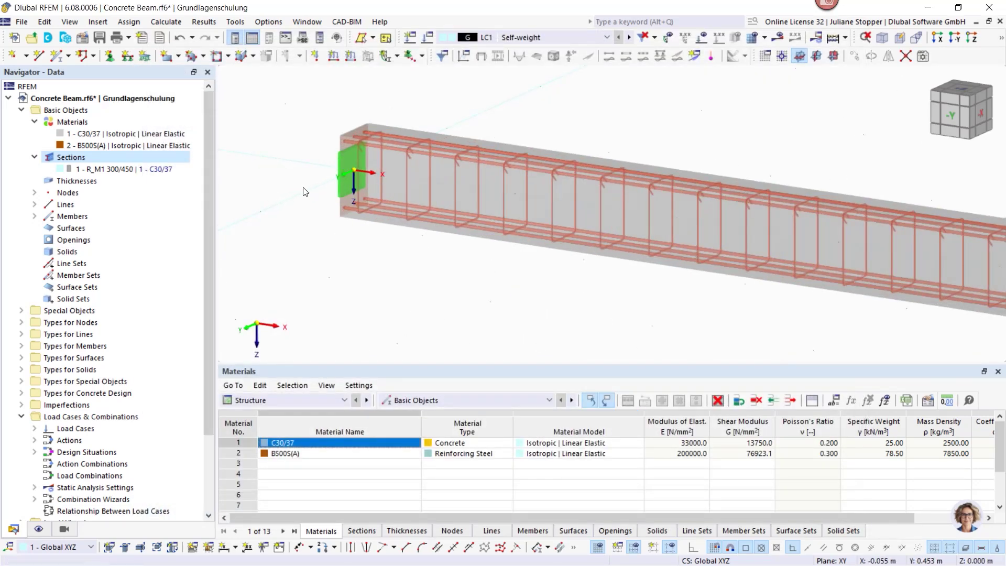
scroll(344, 156, down, 3)
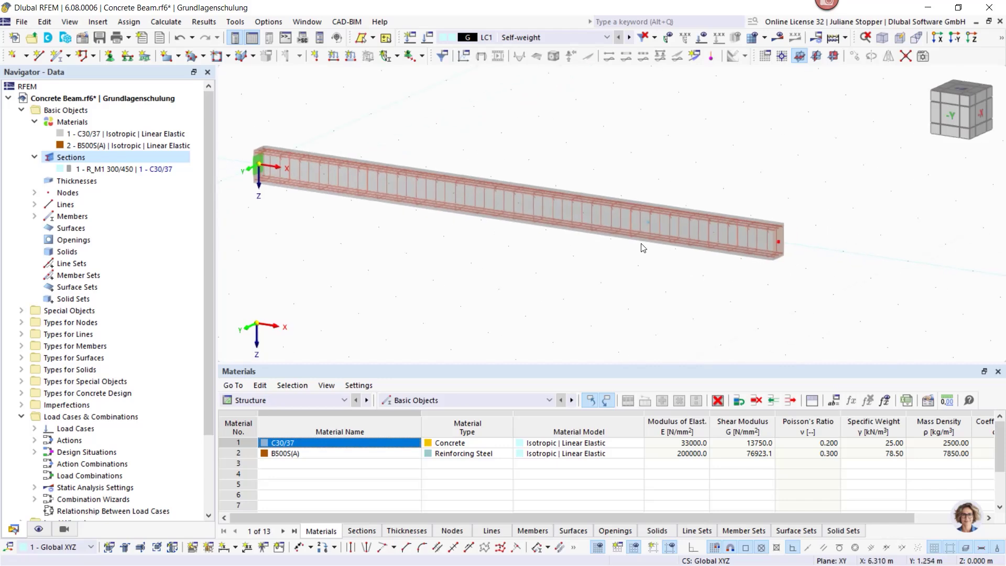
scroll(652, 234, up, 2)
scroll(645, 215, up, 2)
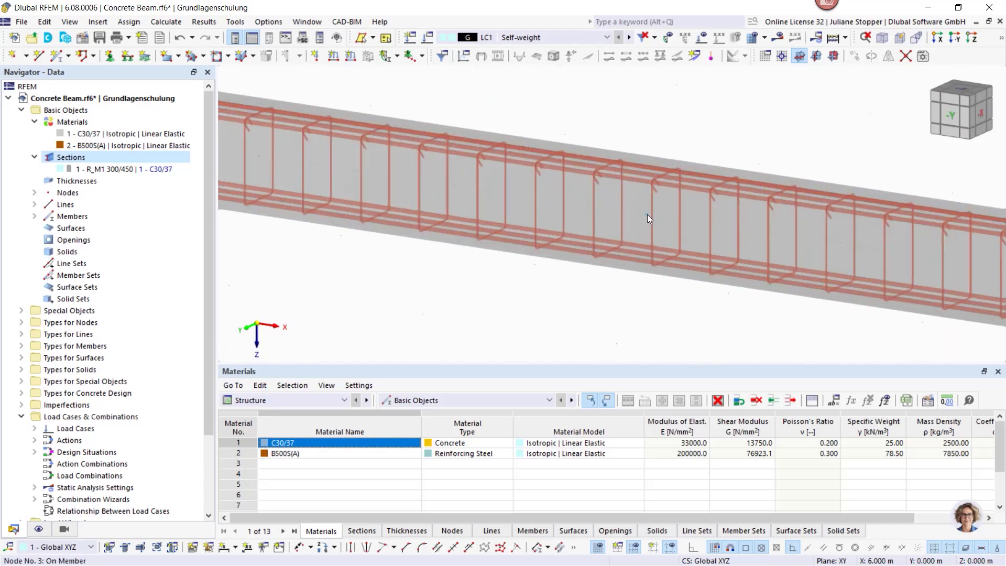
double_click(646, 215)
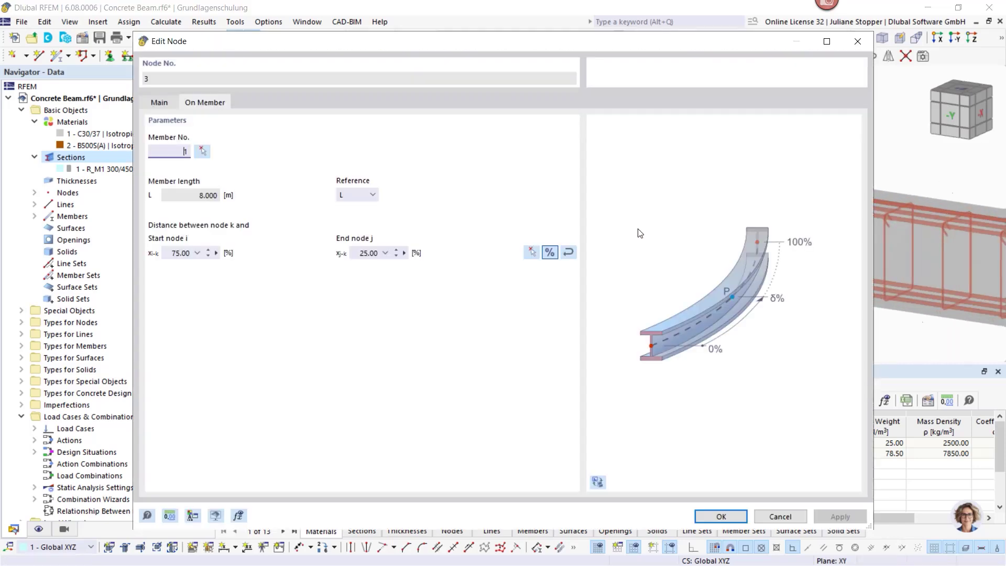
click(152, 102)
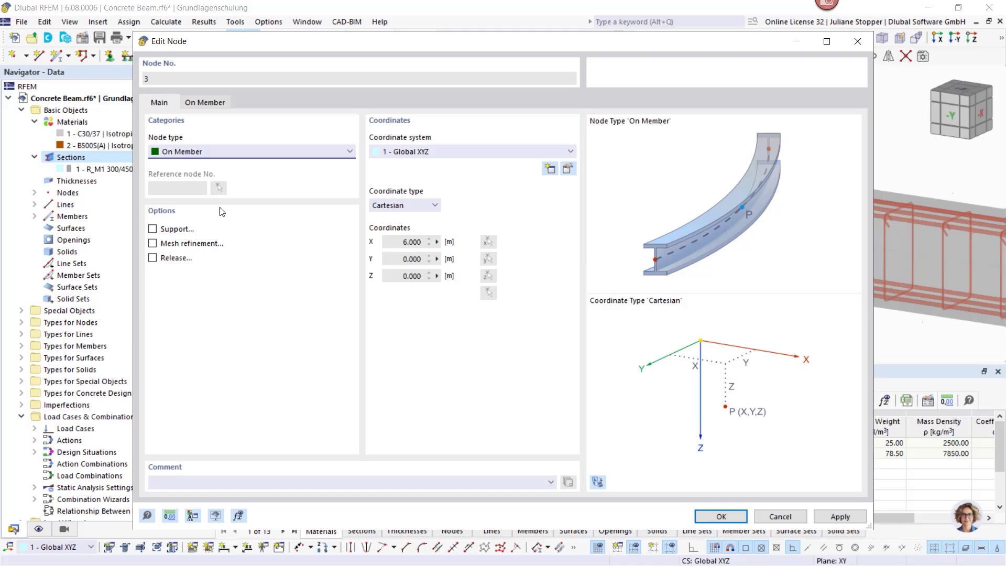
click(152, 231)
click(250, 104)
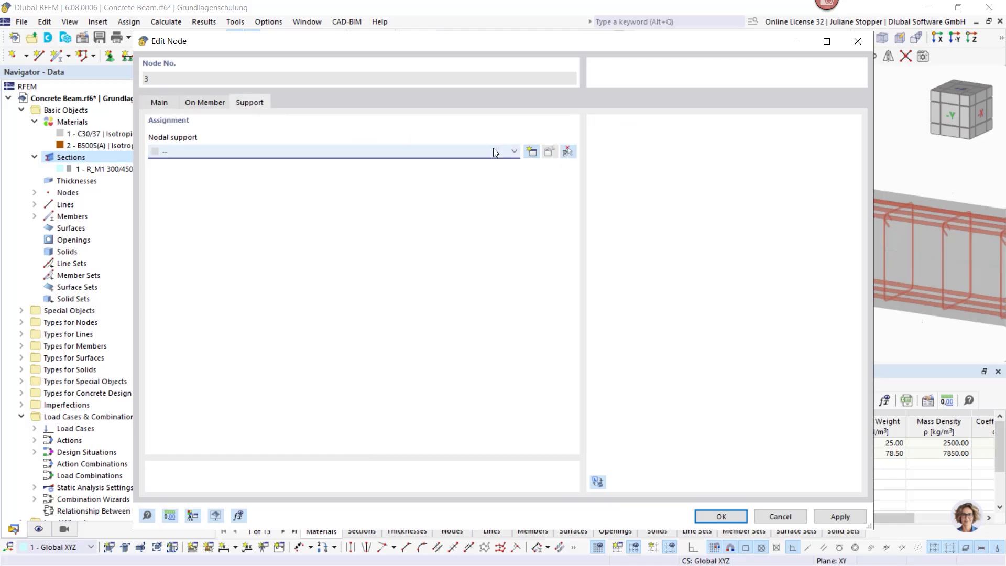
Step: Assign the intermediate node a new roller support free to translate in X and rotate about Y, with rotation about X also restrained
click(532, 151)
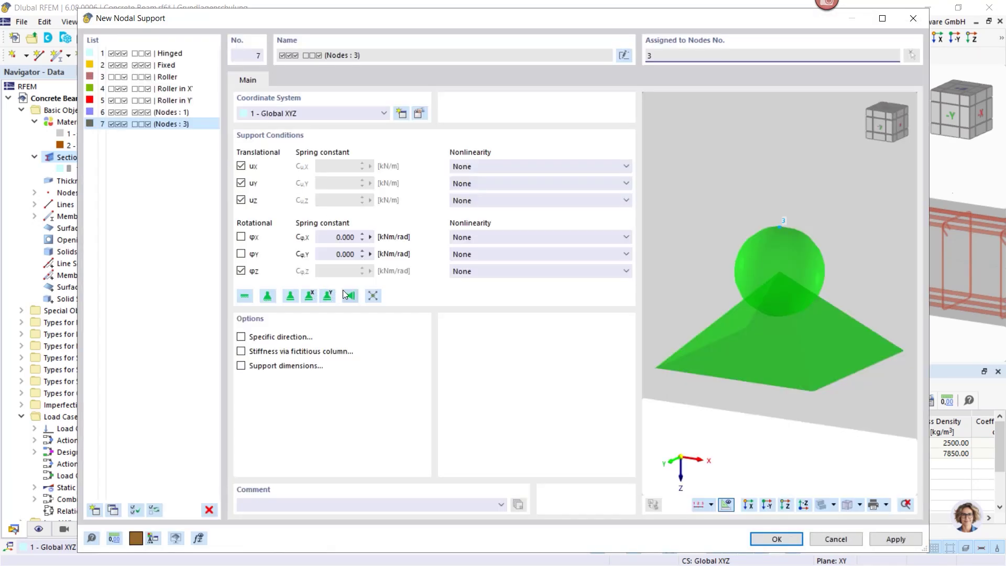
click(309, 298)
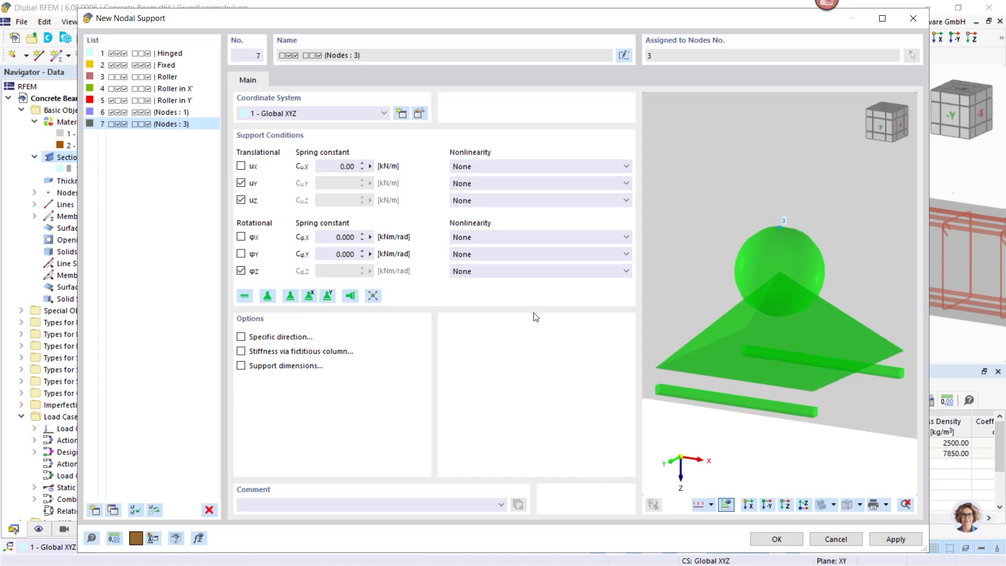
click(241, 239)
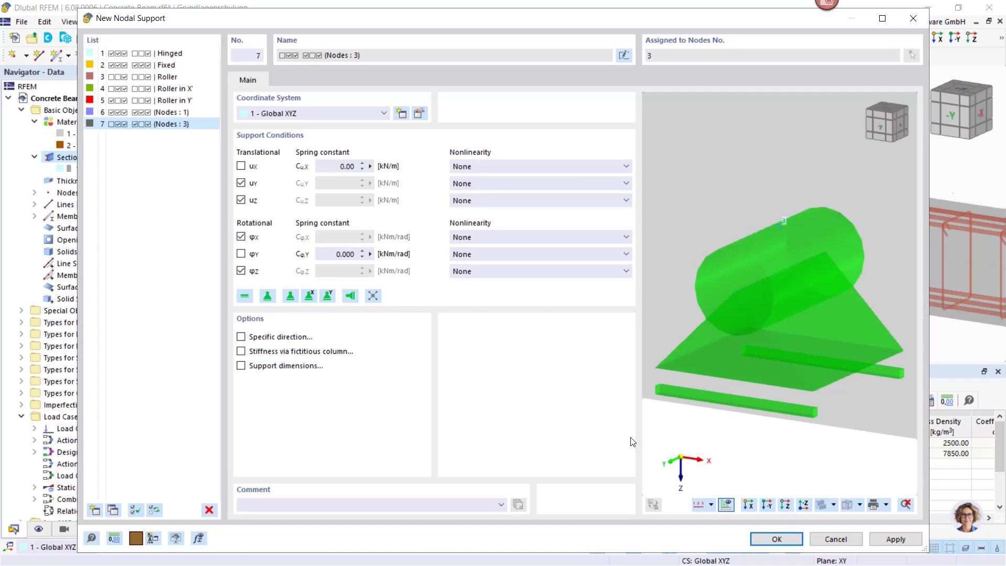
click(774, 545)
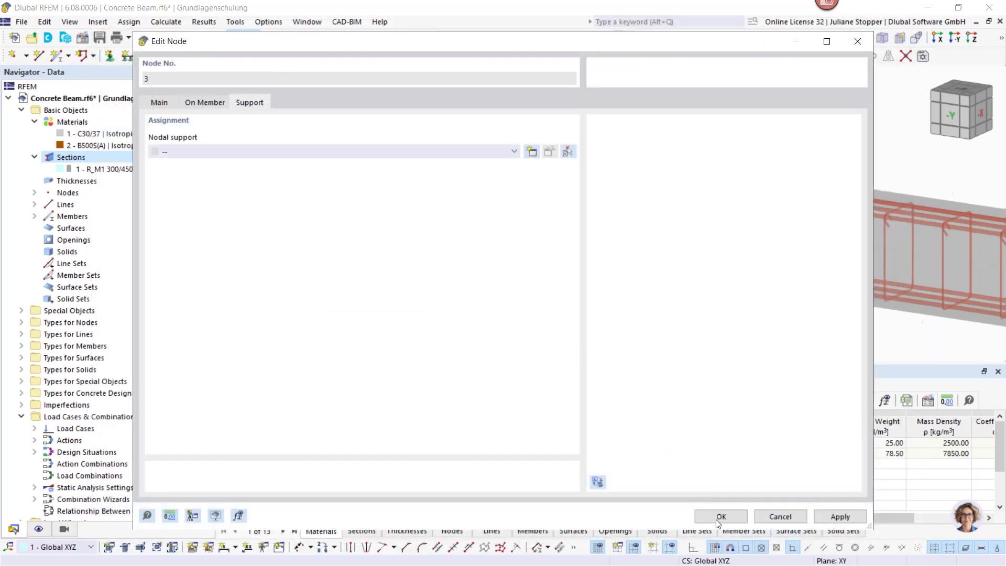
click(716, 517)
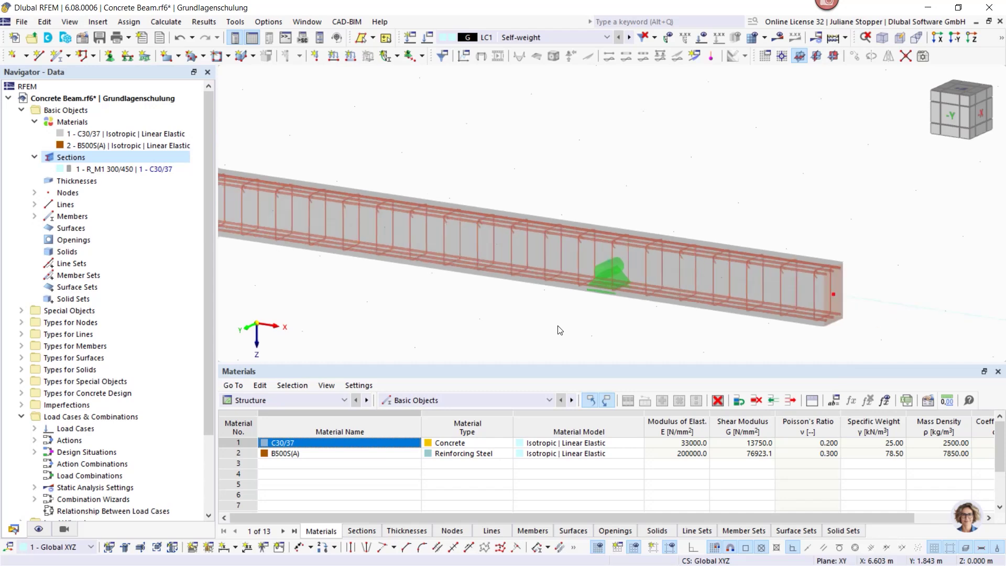
scroll(612, 266, up, 5)
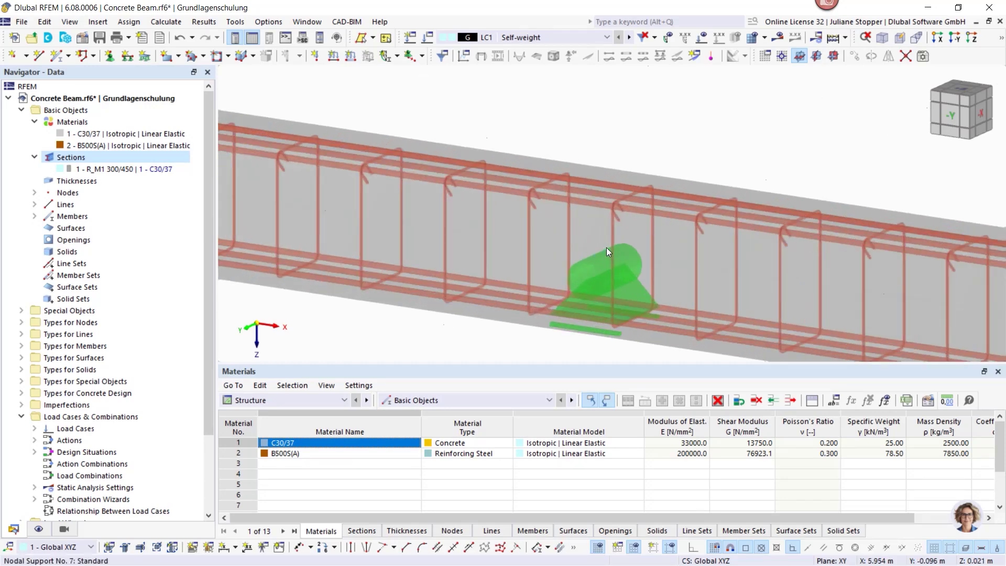
scroll(605, 252, down, 5)
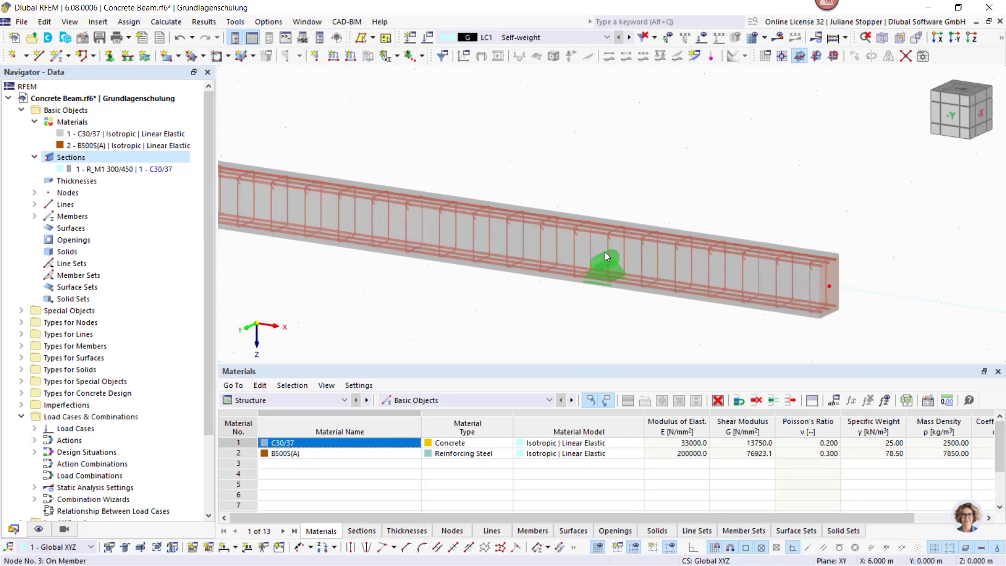
middle_drag(539, 272, 685, 257)
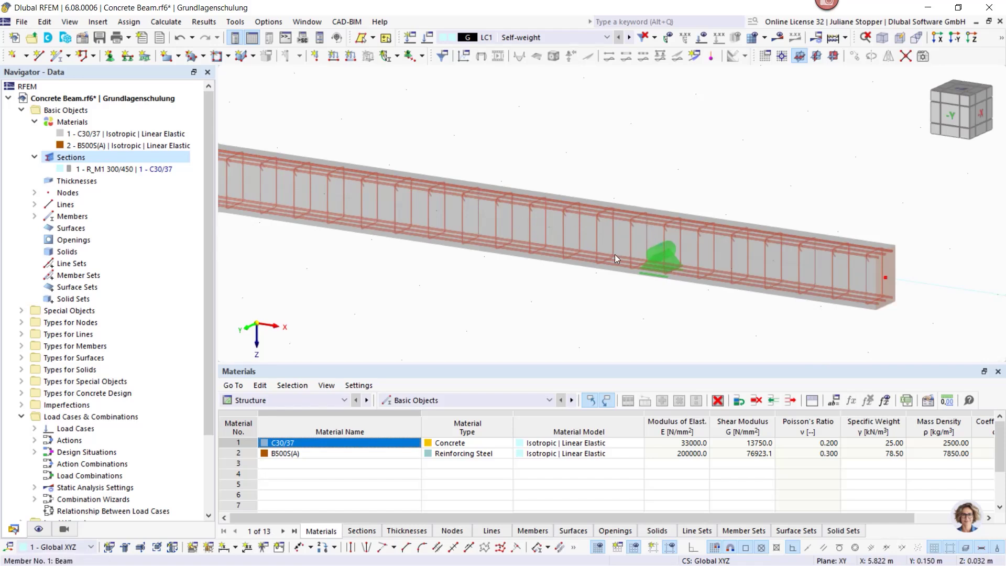
scroll(675, 291, down, 2)
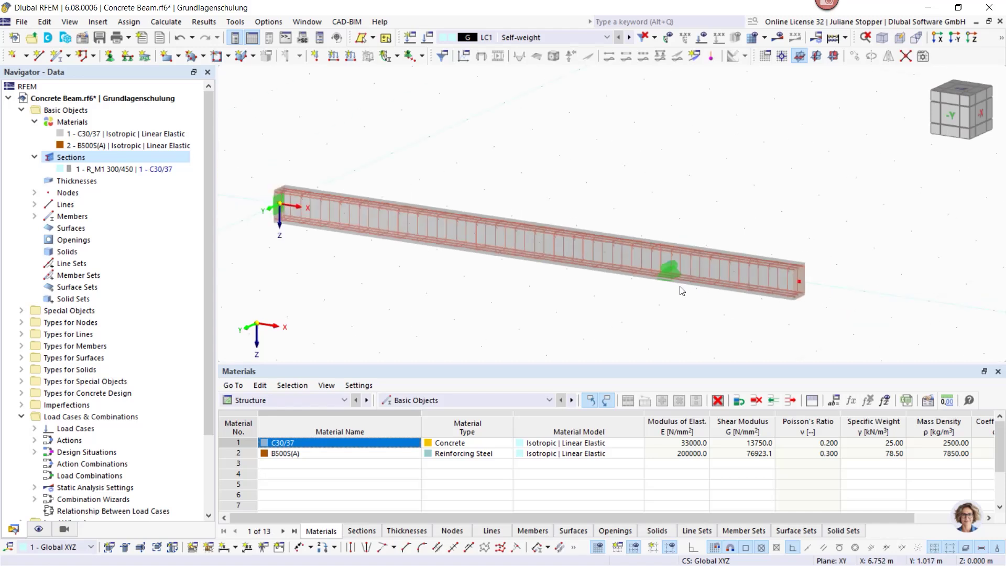
scroll(597, 309, up, 1)
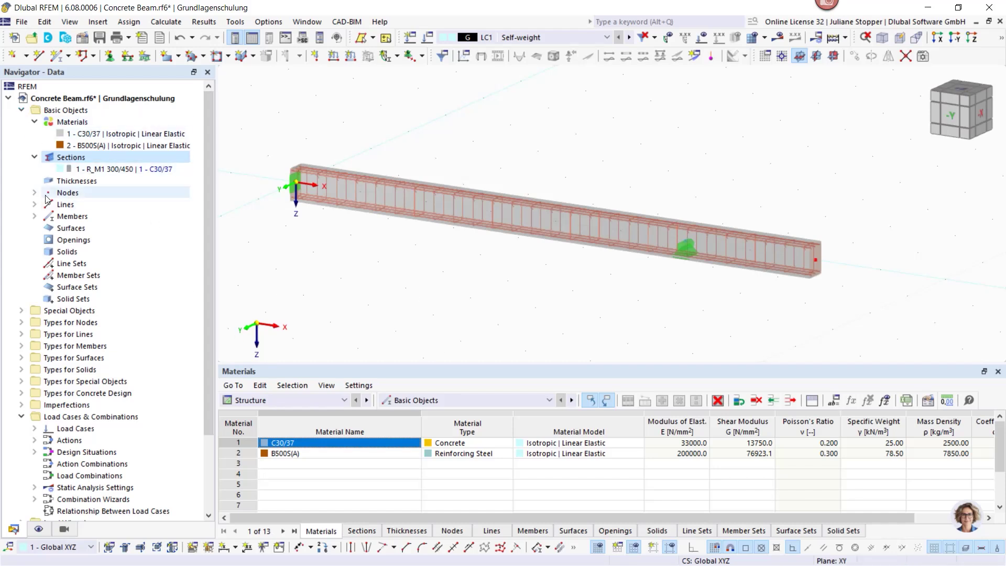
Step: Open the load cases and combinations settings and add a permanent load case named Dead load
scroll(53, 209, down, 3)
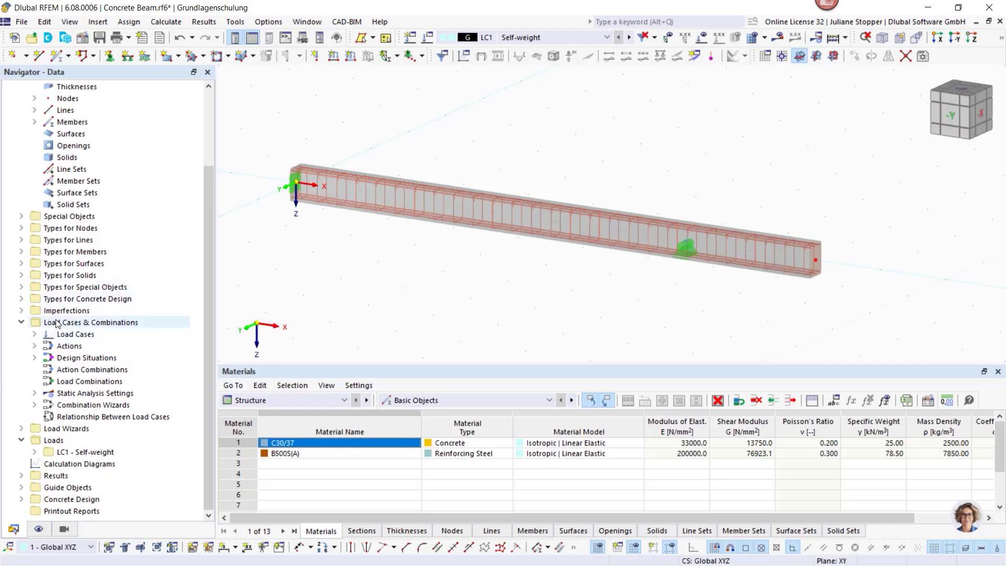
right_click(84, 323)
click(87, 324)
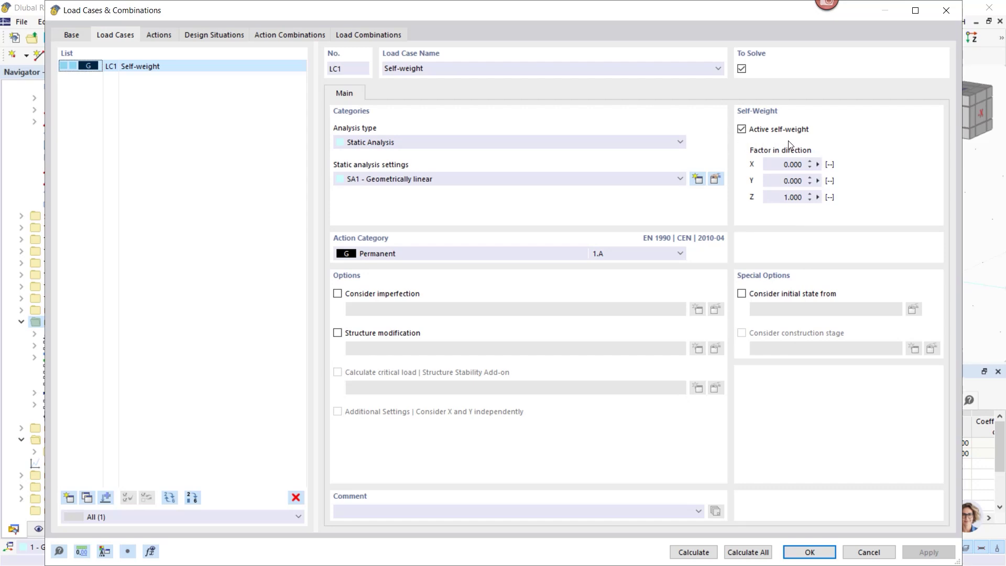
click(70, 500)
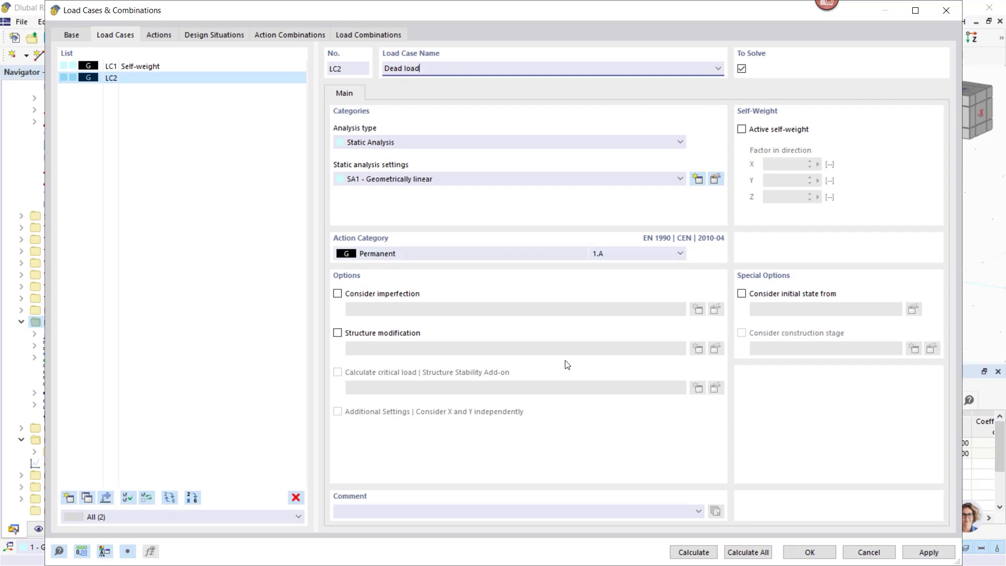
click(927, 552)
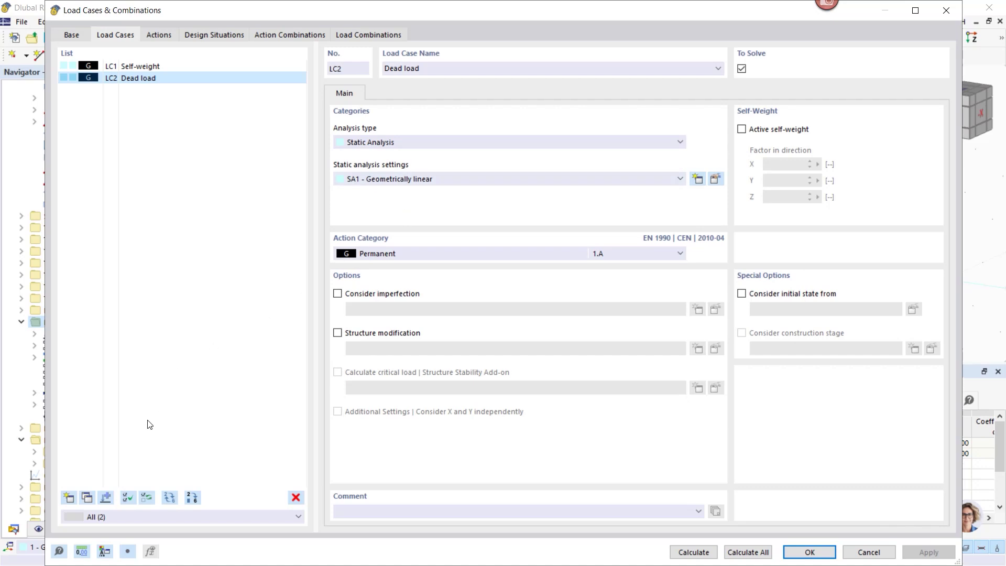
Step: Add load case Live load - 1 with the action category Imposed loads - category B: office areas
click(69, 498)
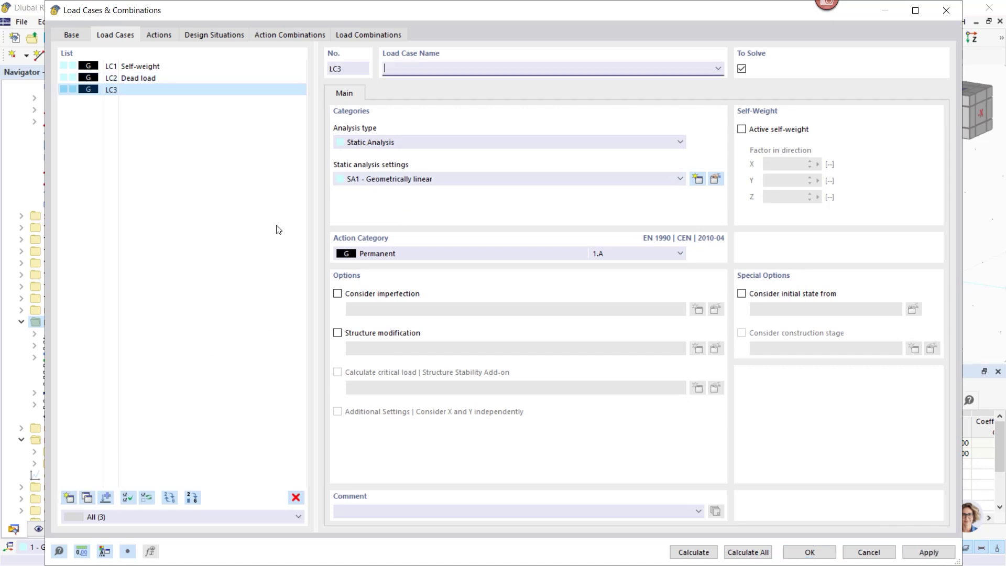
click(411, 256)
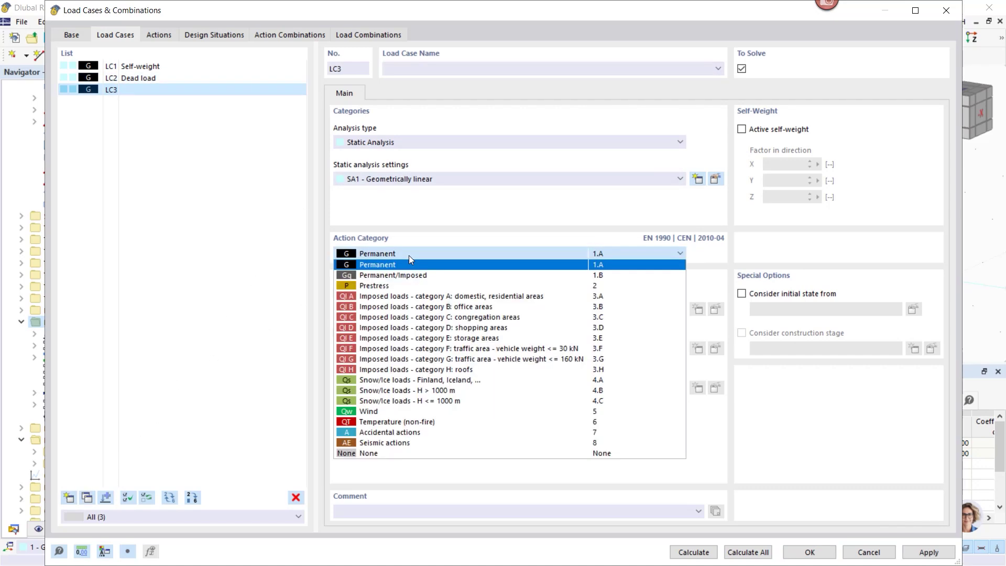
click(369, 307)
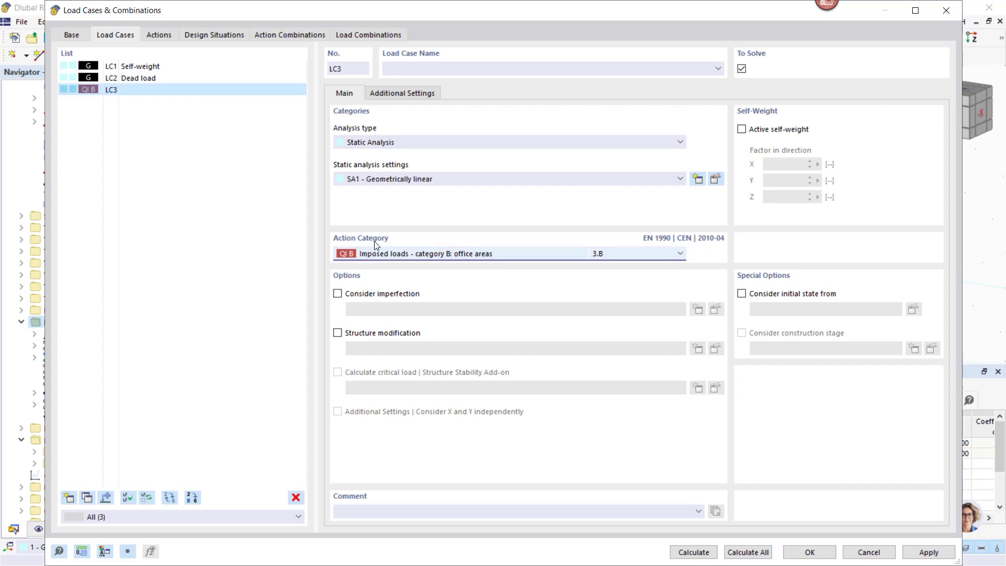
click(406, 70)
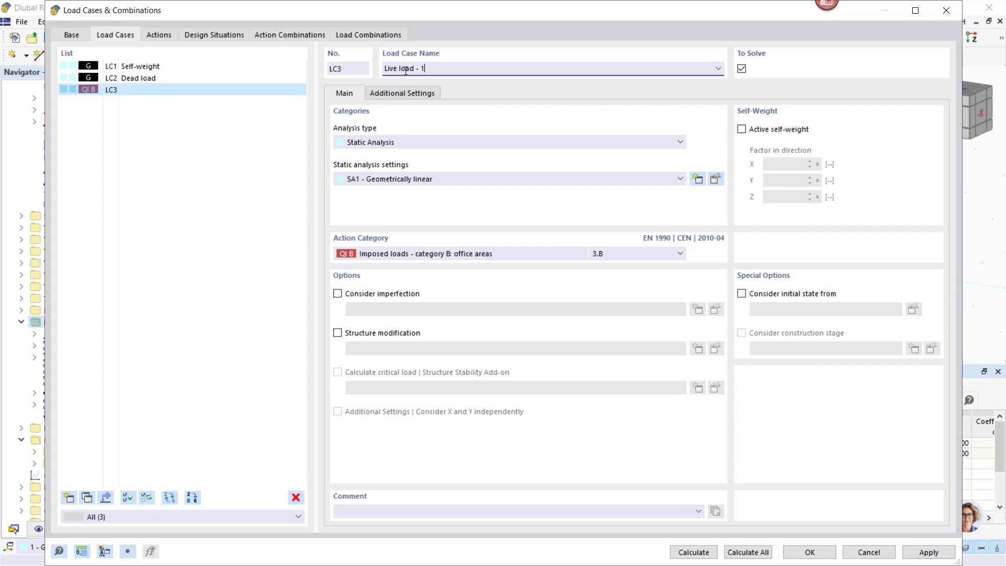
click(213, 216)
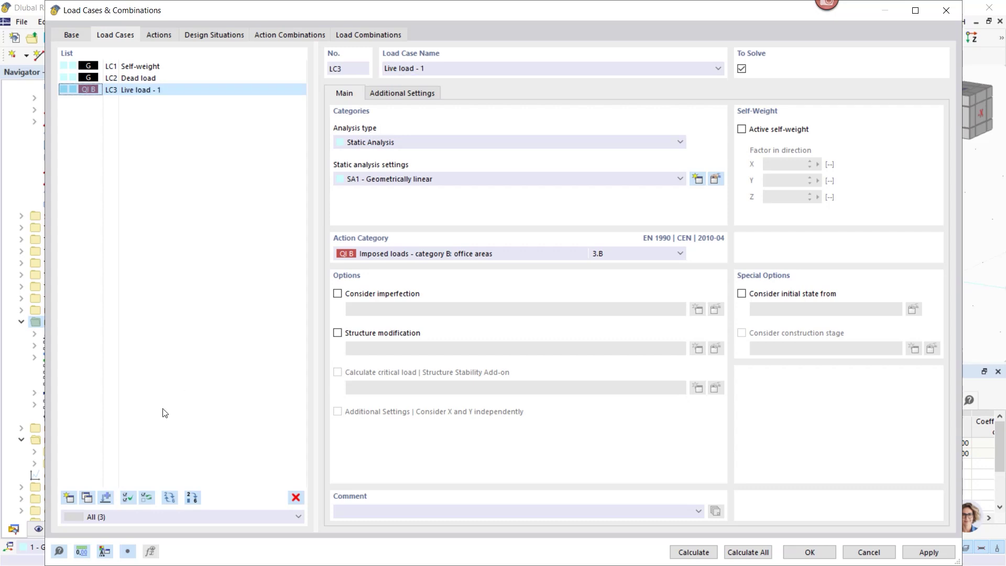
Step: Duplicate the Live load - 1 load case, rename the copy Live load - 2 and apply the changes
click(86, 497)
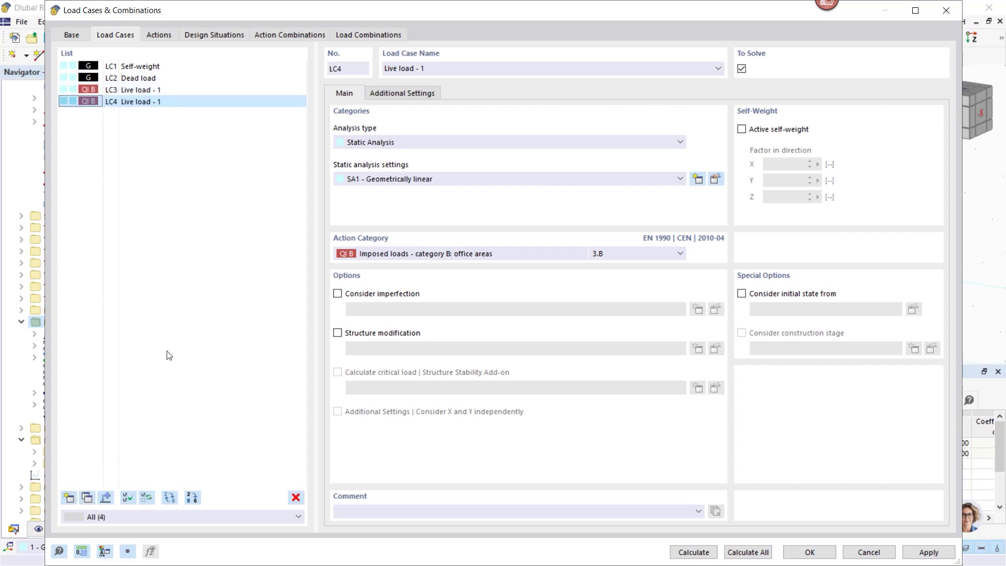
click(424, 68)
text(2)
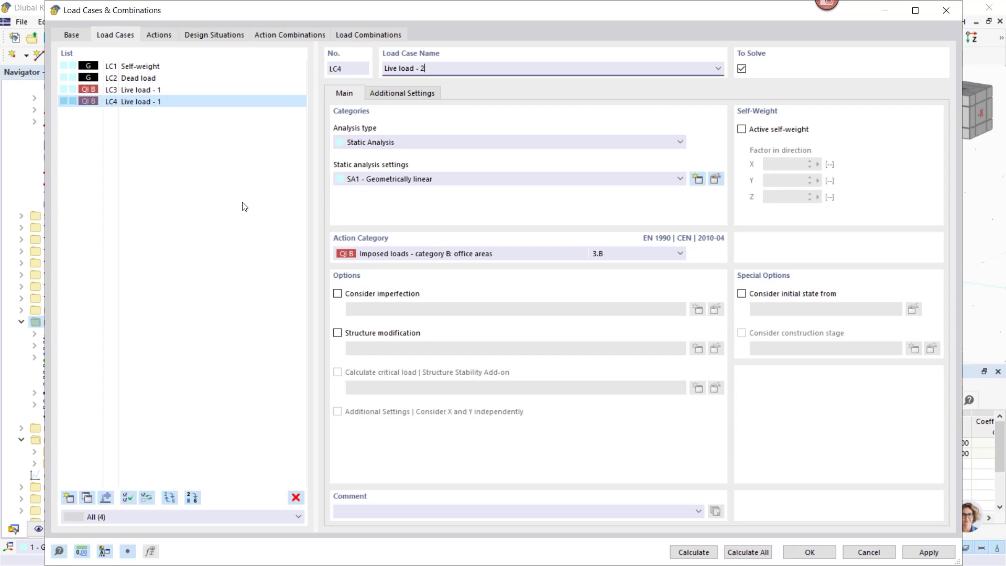
click(242, 204)
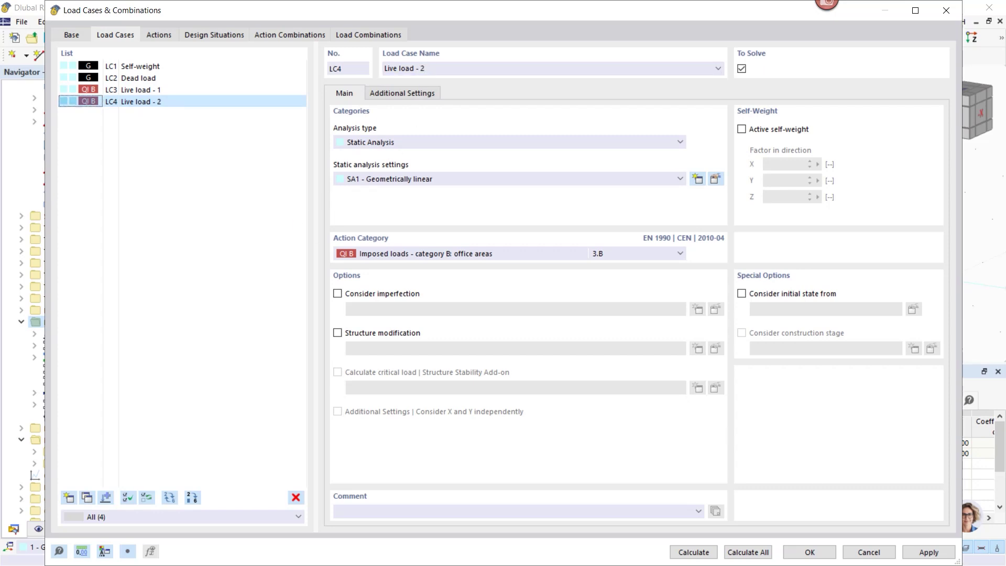
click(928, 551)
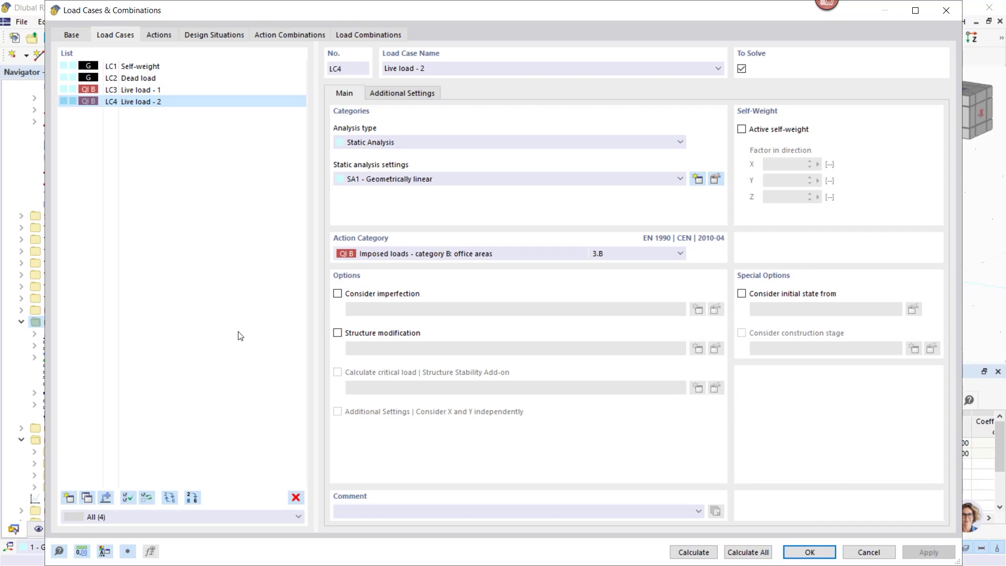
Step: Review the actions and the ULS and SLS design situations, including the combination rule for ULS permanent and transient Eq. 6.10
click(156, 35)
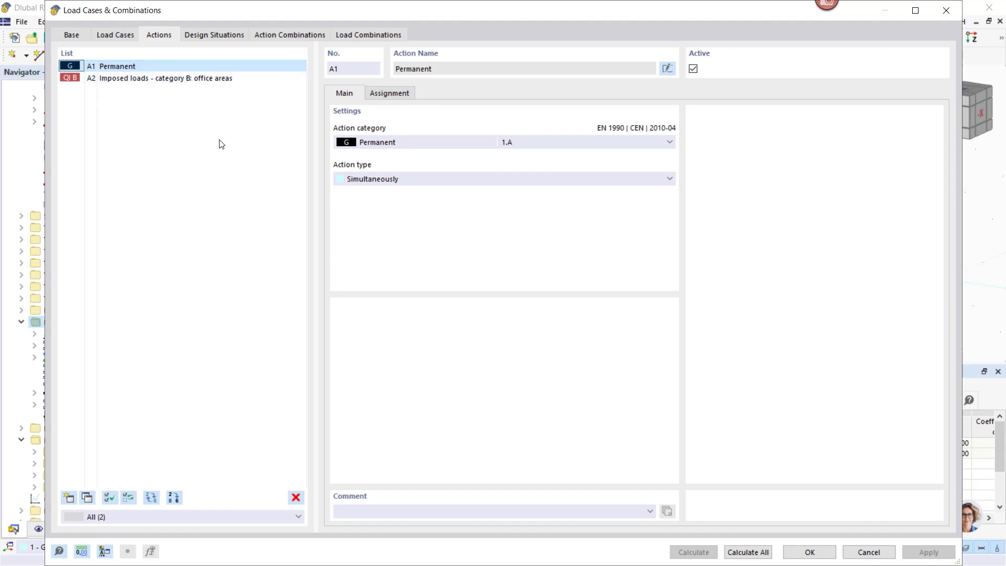
click(202, 35)
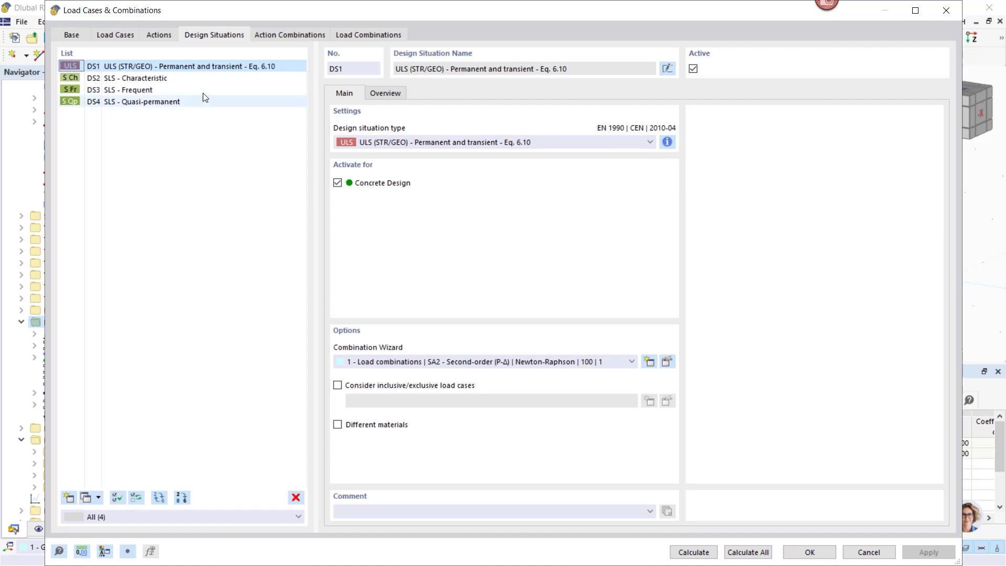
click(170, 78)
click(149, 89)
click(203, 65)
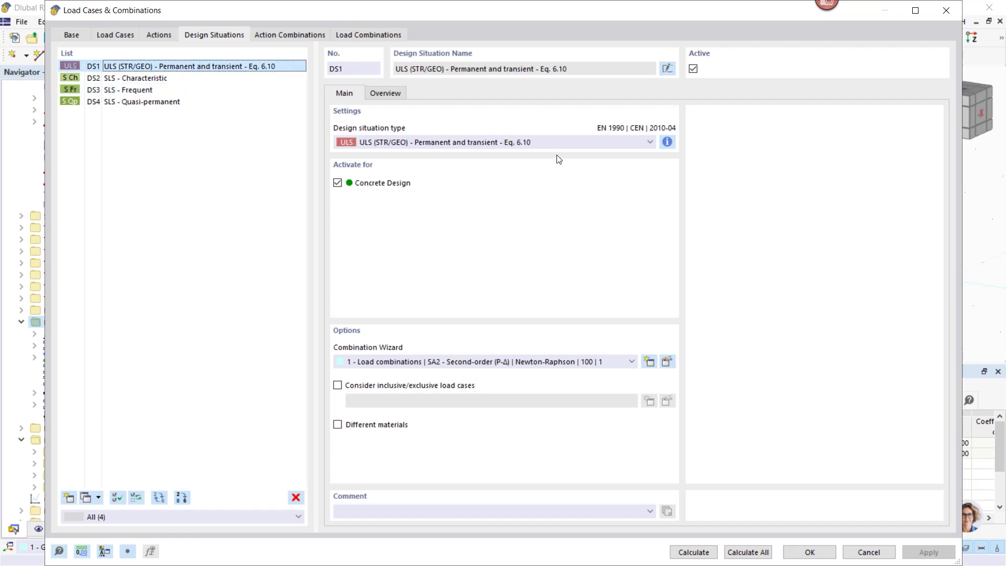
click(667, 142)
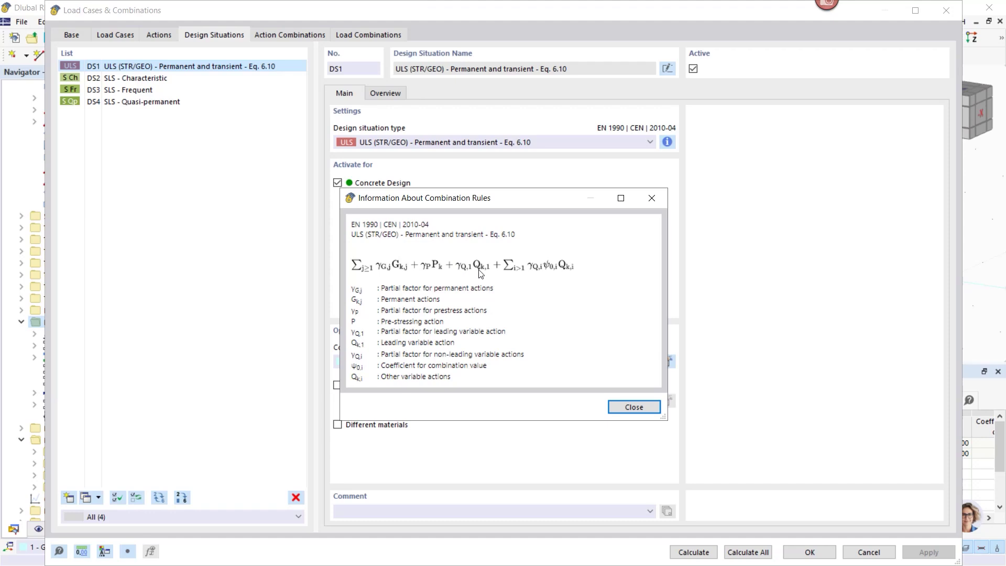
click(634, 407)
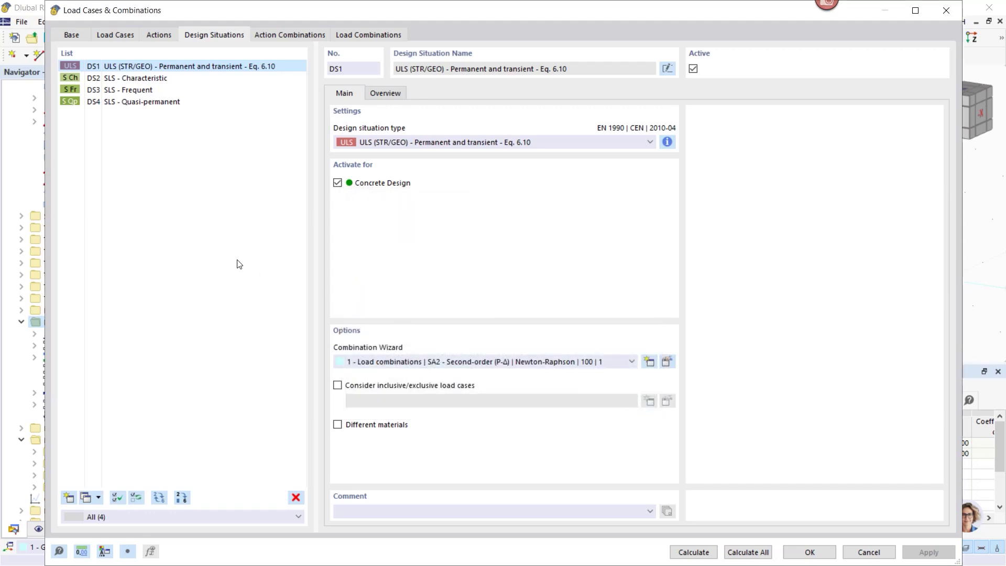
click(70, 89)
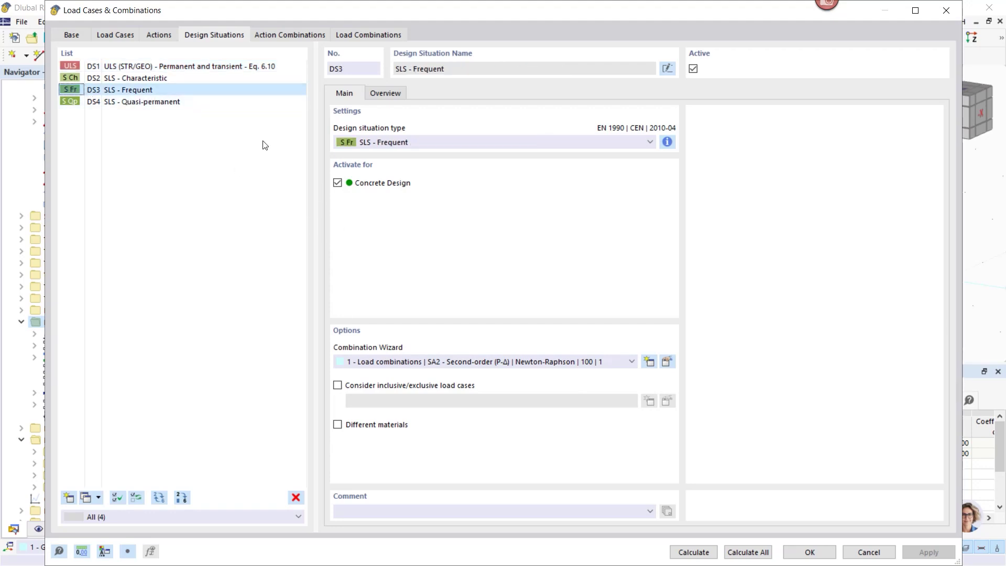
Step: Deactivate the SLS - Frequent design situation for Concrete Design
click(146, 80)
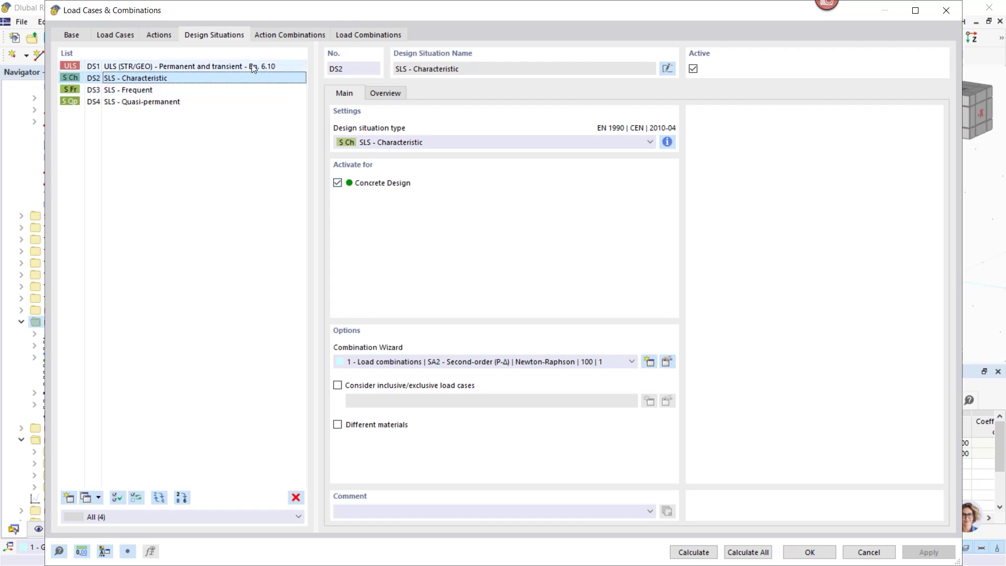
click(116, 91)
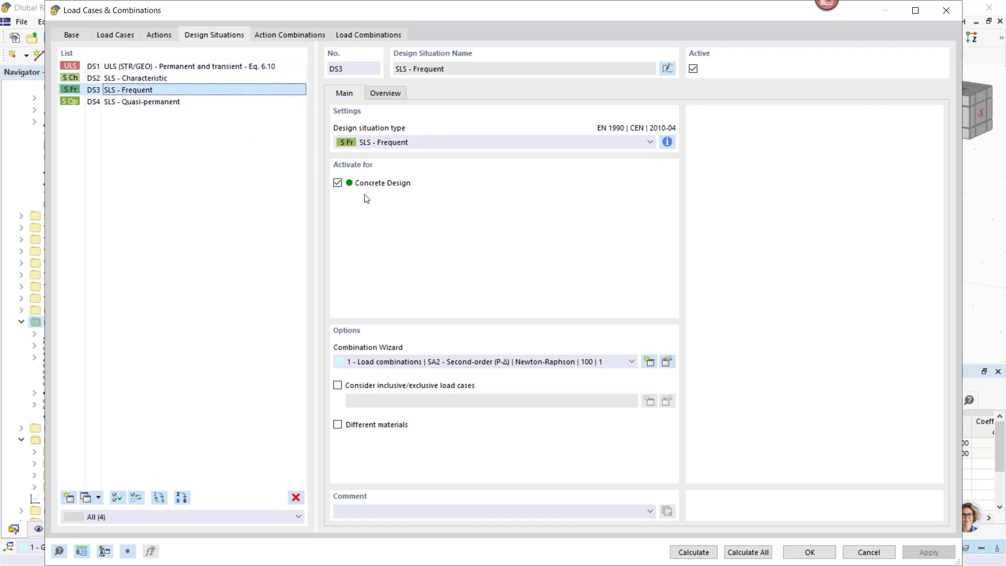
click(337, 183)
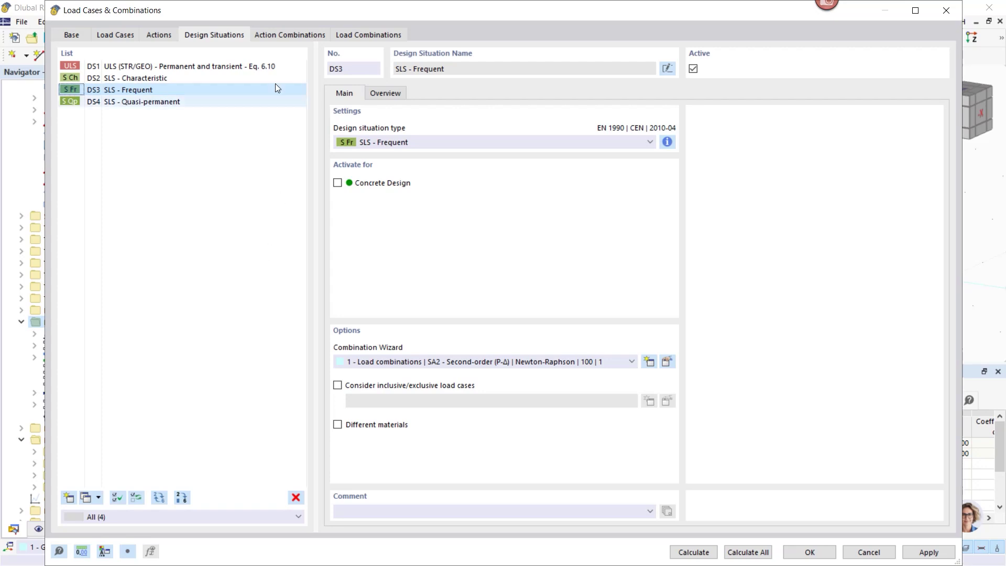
Step: Review the generated action combinations and load combinations for the ULS and SLS design situations
click(289, 34)
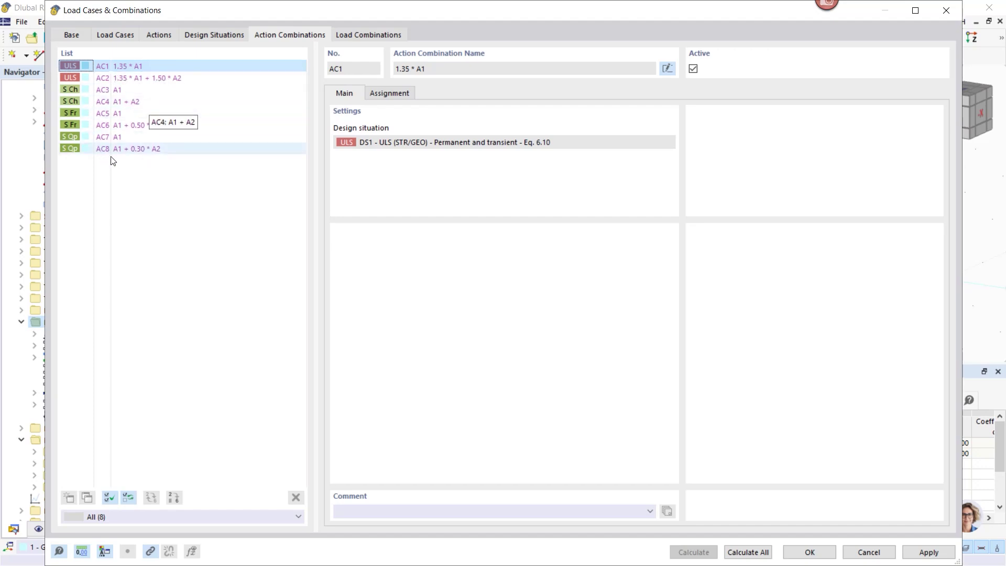
click(366, 34)
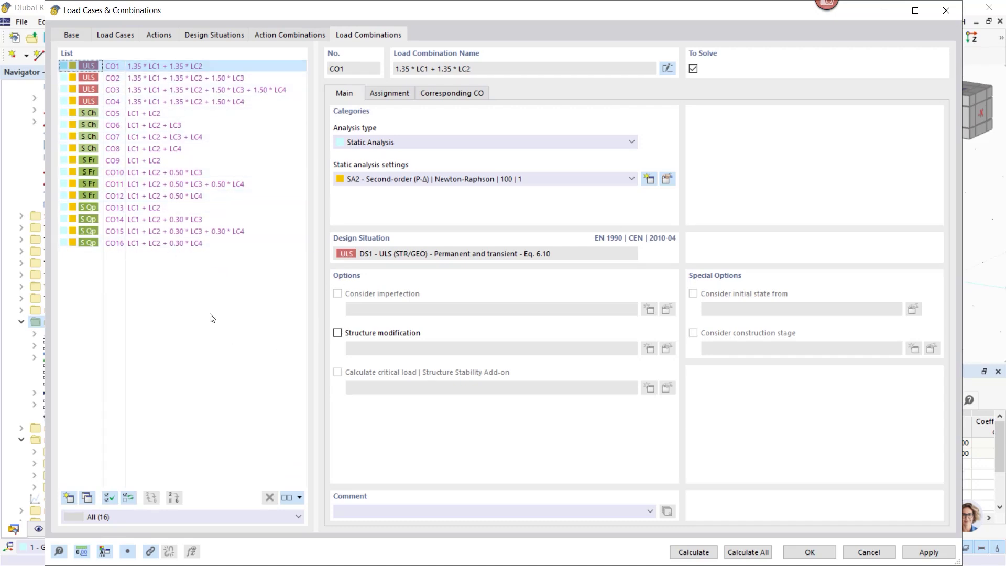
Step: Try clearing the combination wizard of the SLS - Frequent design situation, and assign wizard 1 - Load combinations again
click(206, 35)
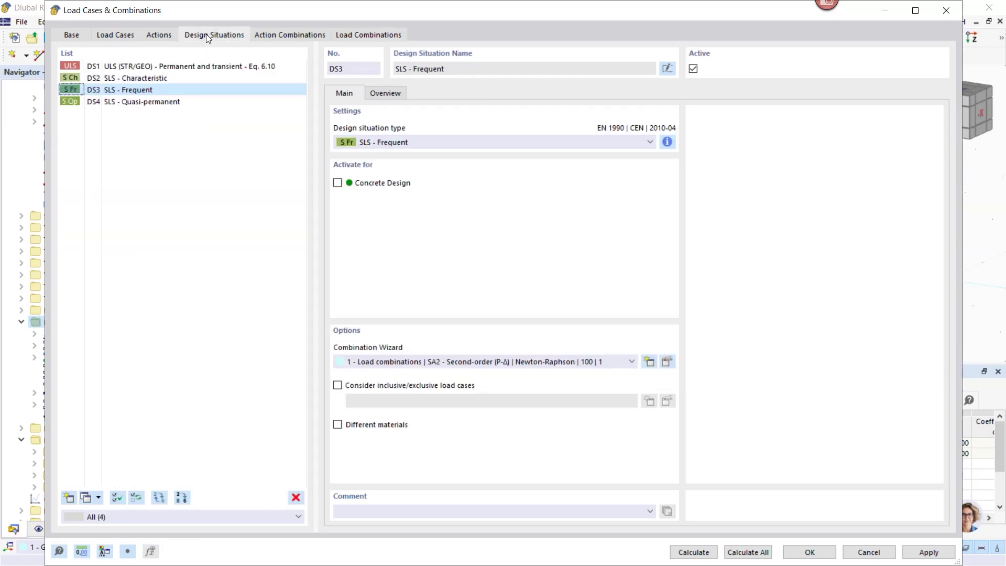
click(374, 365)
click(371, 372)
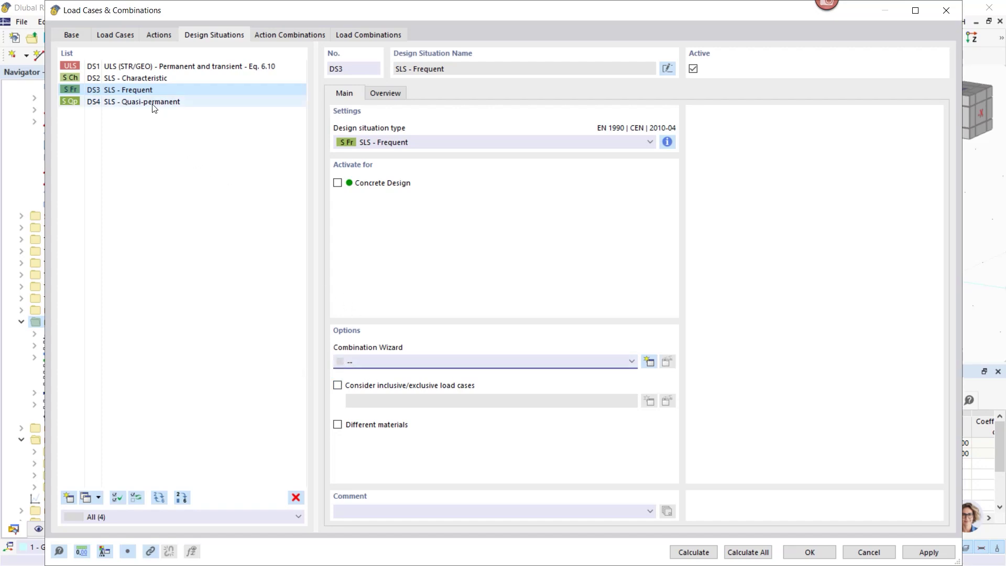
click(367, 361)
click(369, 382)
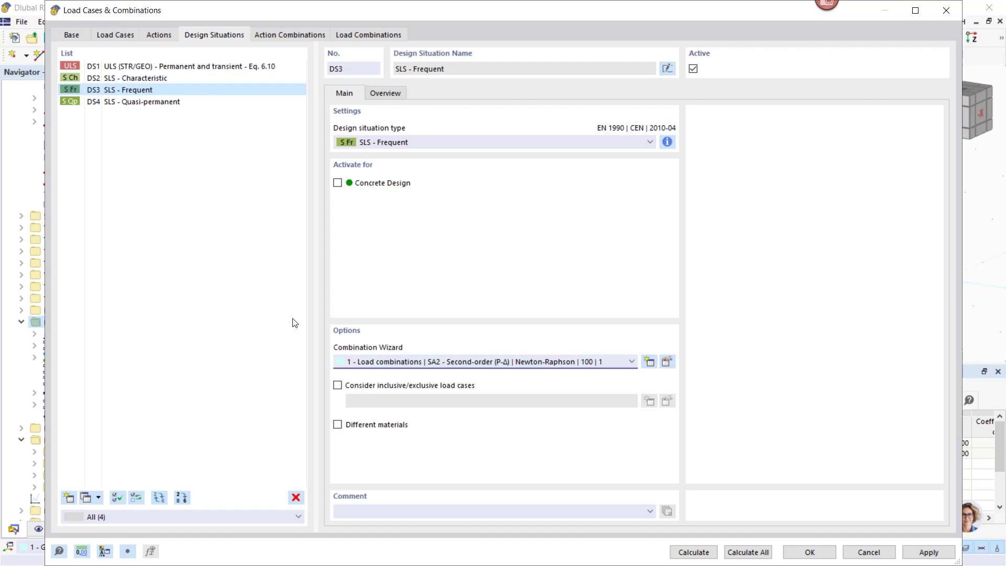
Step: Check the list of load combinations and confirm the load cases and combinations settings
click(343, 35)
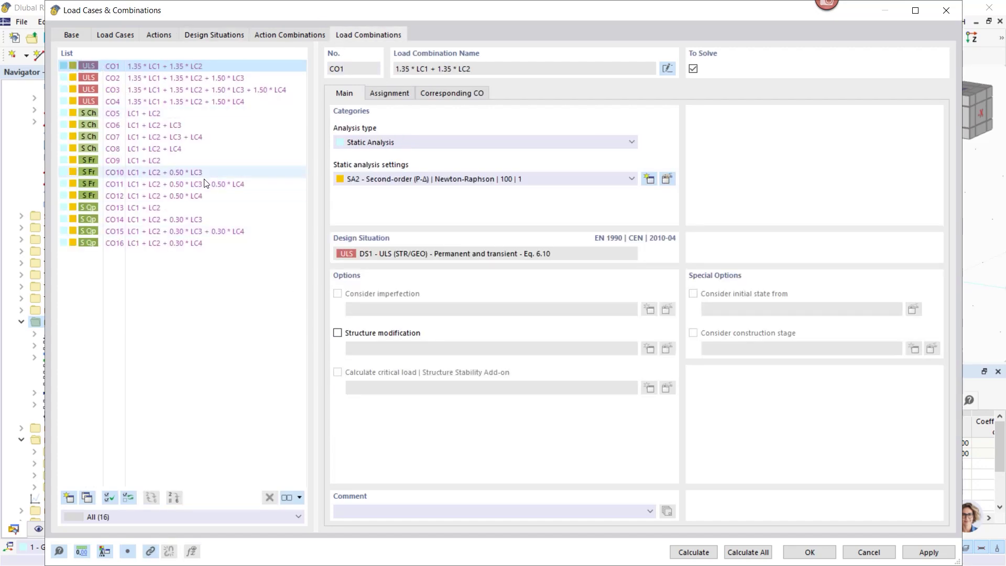
click(810, 552)
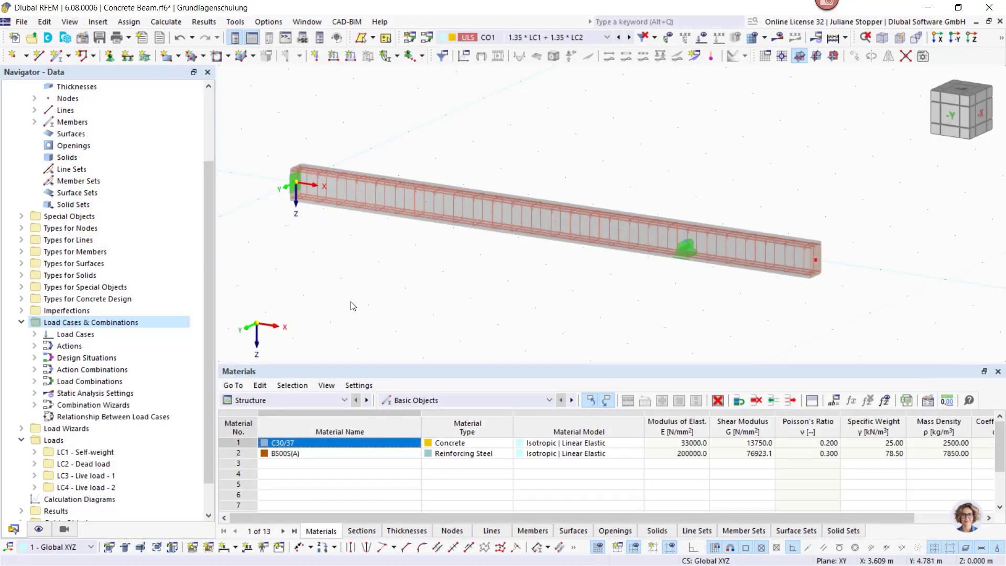
Step: Examine the load types available for the Self-weight and Dead load cases in the model data tree
click(21, 323)
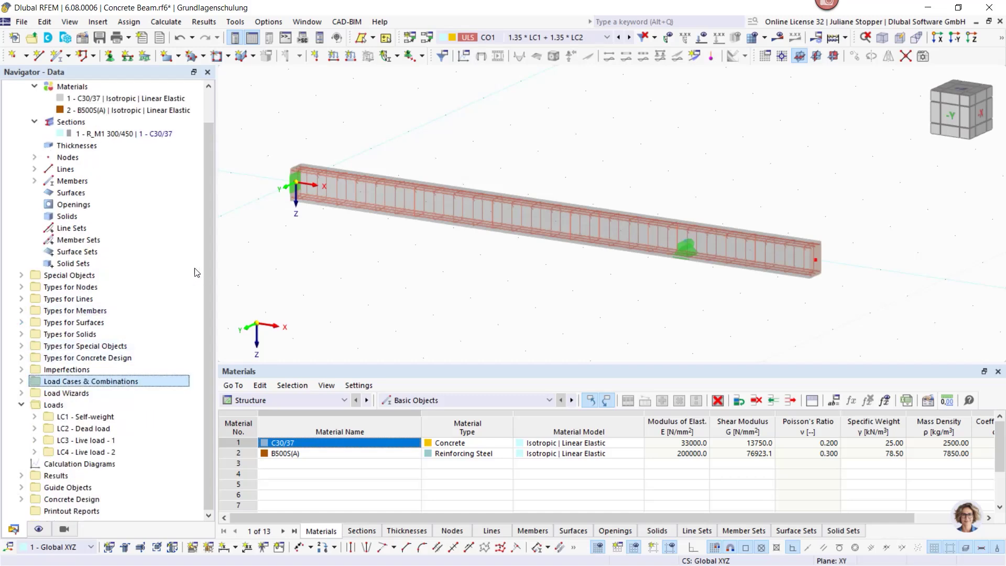
click(34, 416)
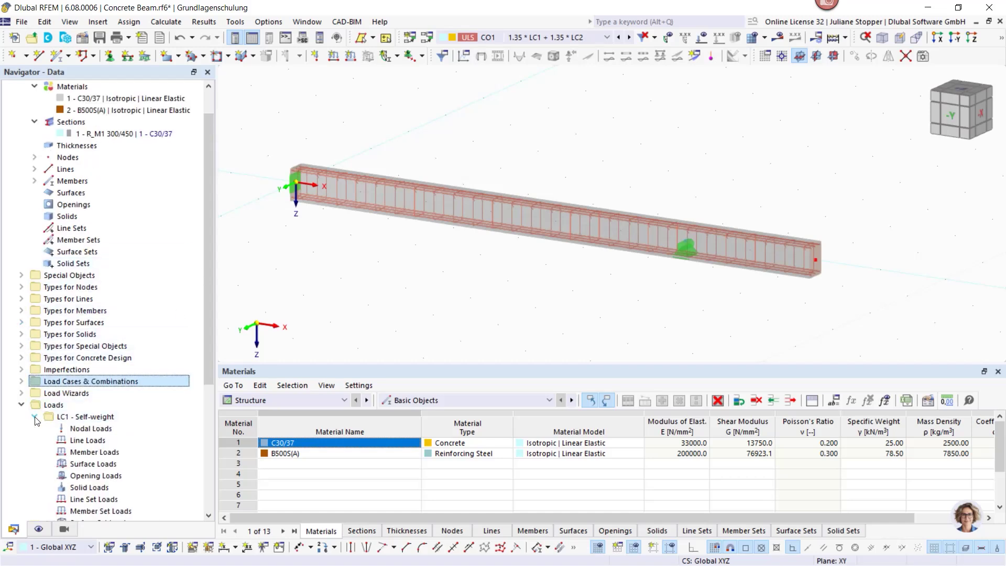
drag(208, 320, 211, 430)
click(35, 239)
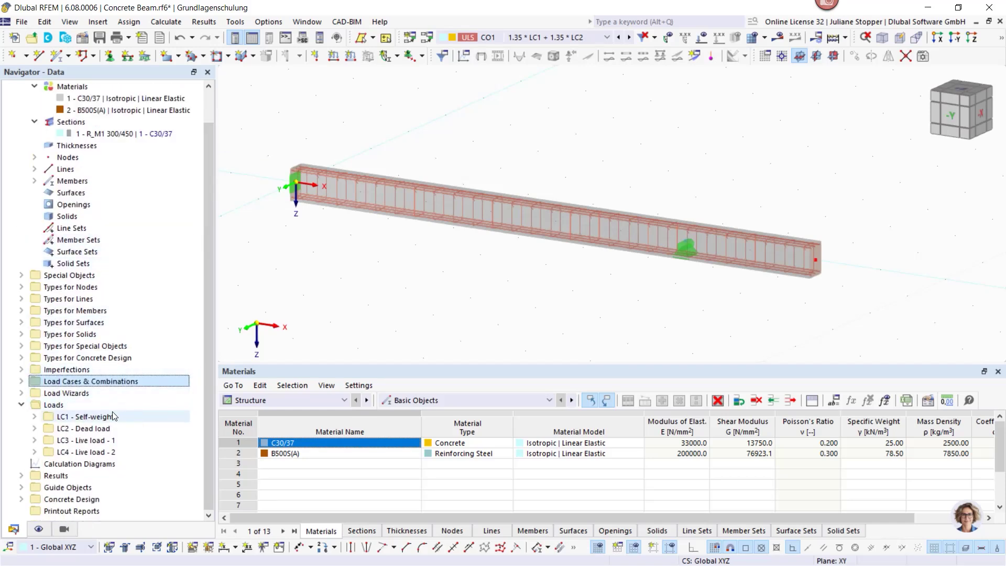
click(34, 428)
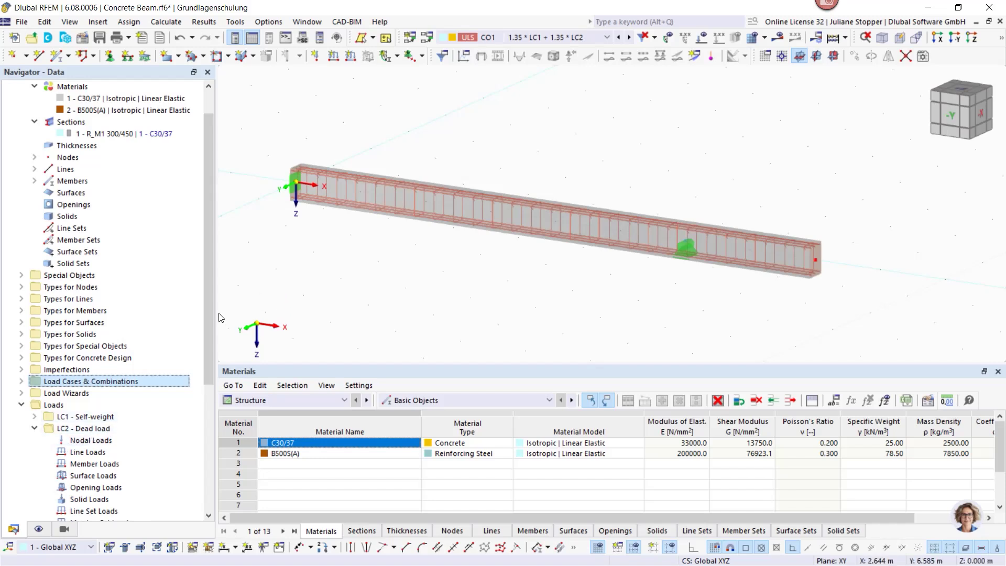
drag(210, 326, 211, 383)
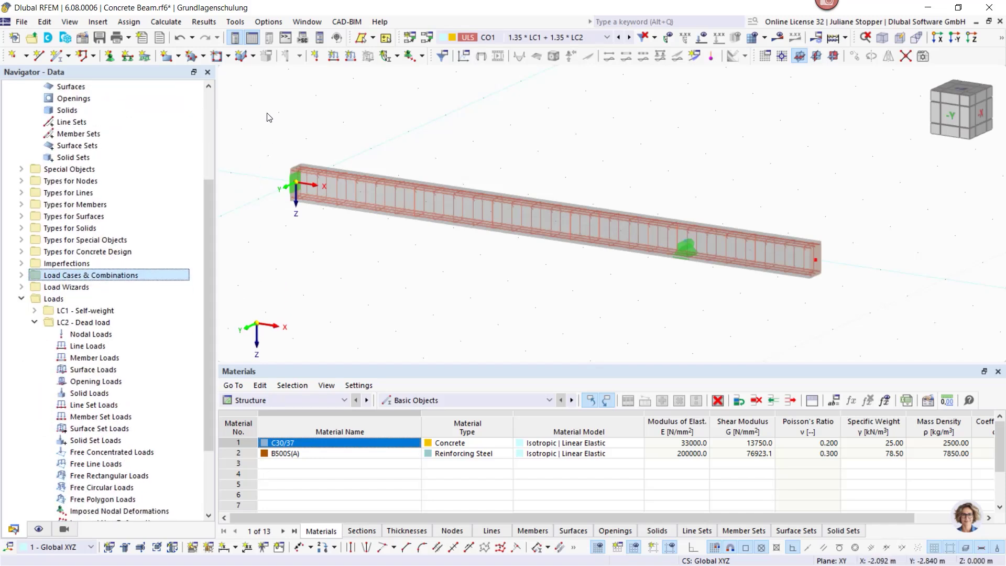
Step: Create a new member load in load case LC2 - Dead load and assign it to the beam, member 1
click(350, 56)
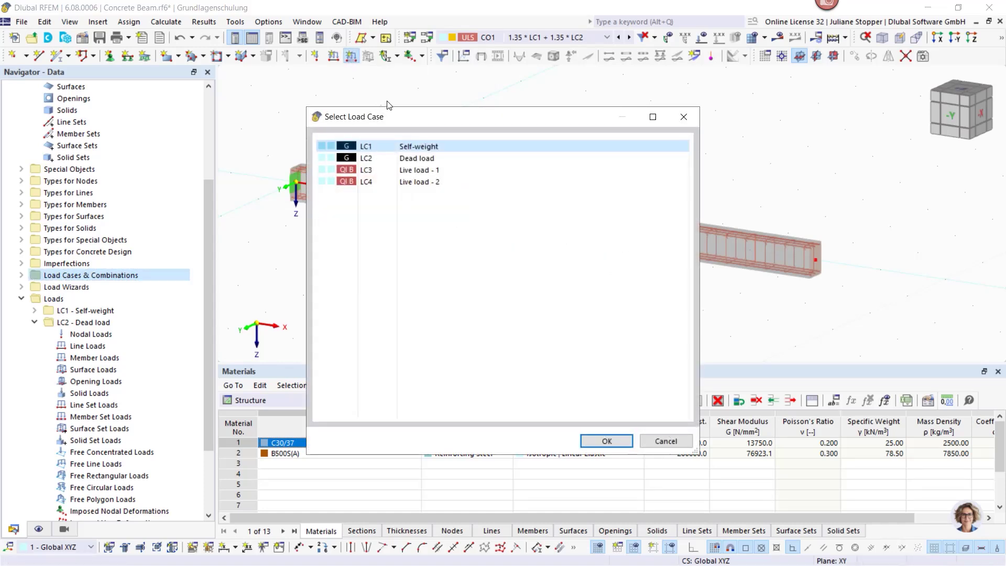
click(415, 159)
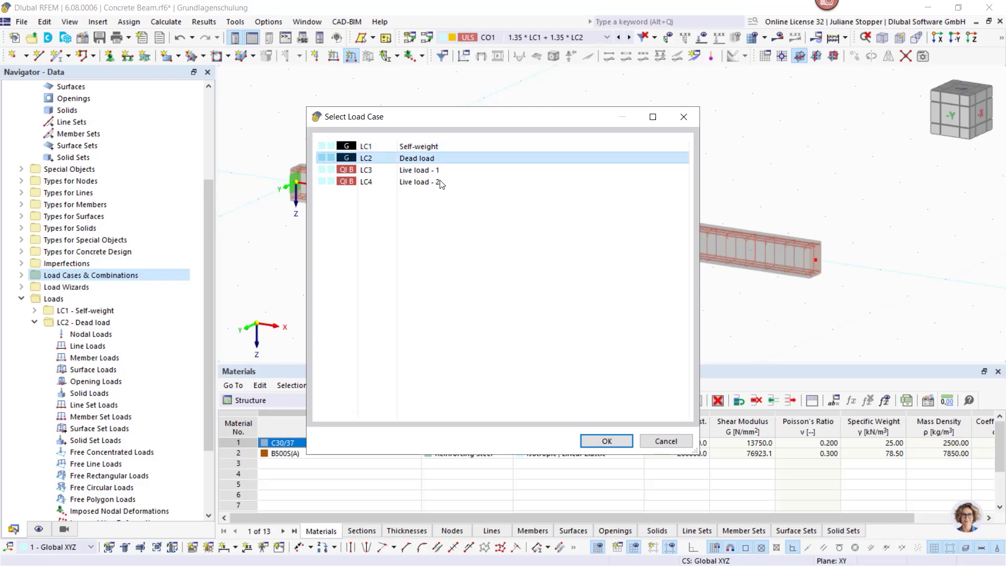
click(598, 441)
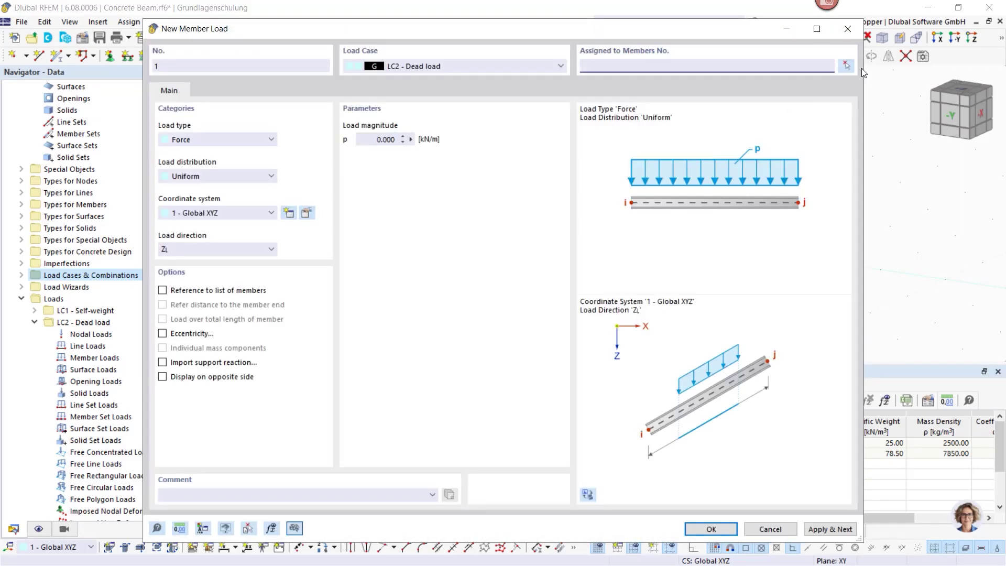
click(846, 65)
click(450, 208)
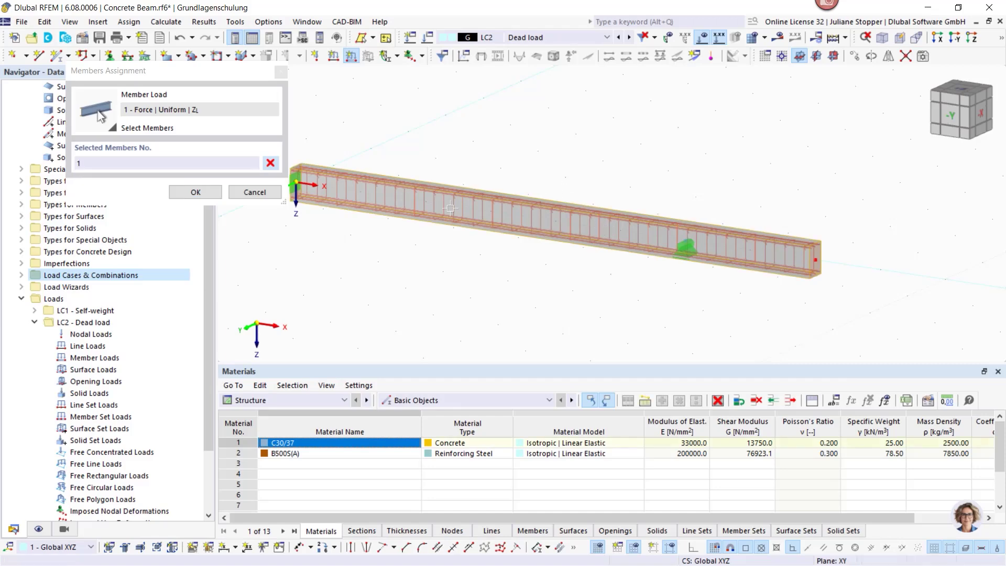
click(193, 192)
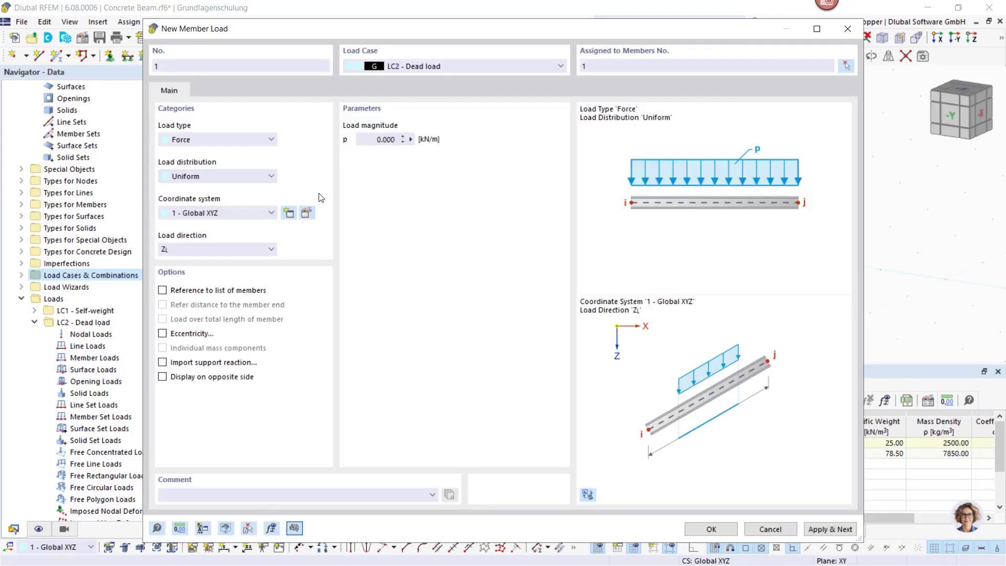
Step: Set the uniform dead load to 1.5 kN/m in global Z on true length, apply it and check it on the beam
click(371, 141)
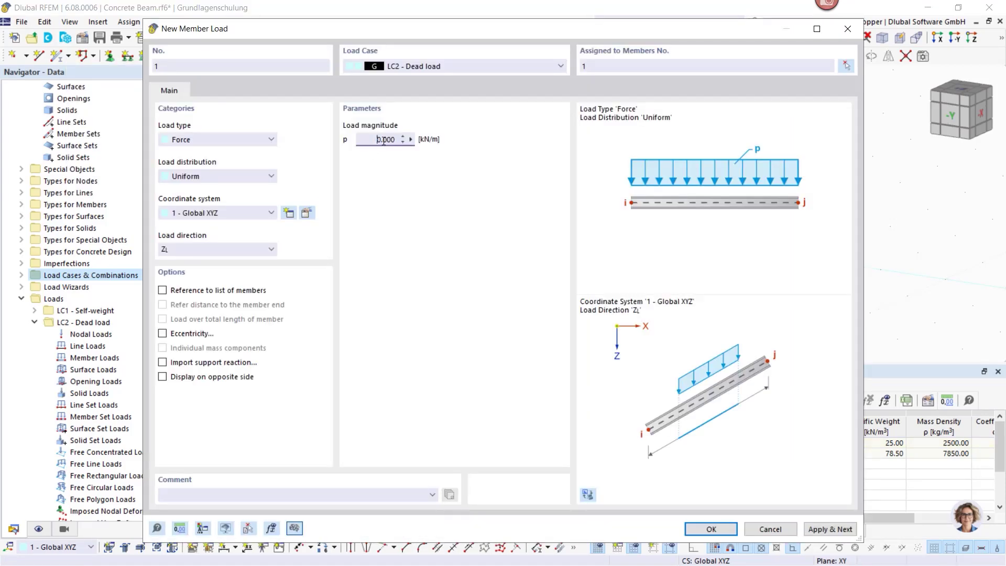
text(1.5)
click(208, 253)
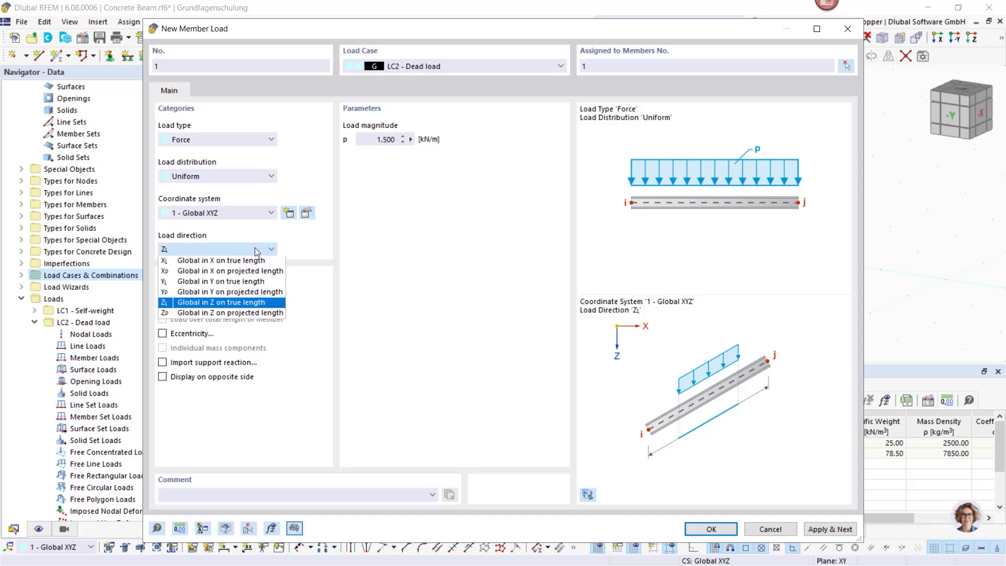
click(222, 249)
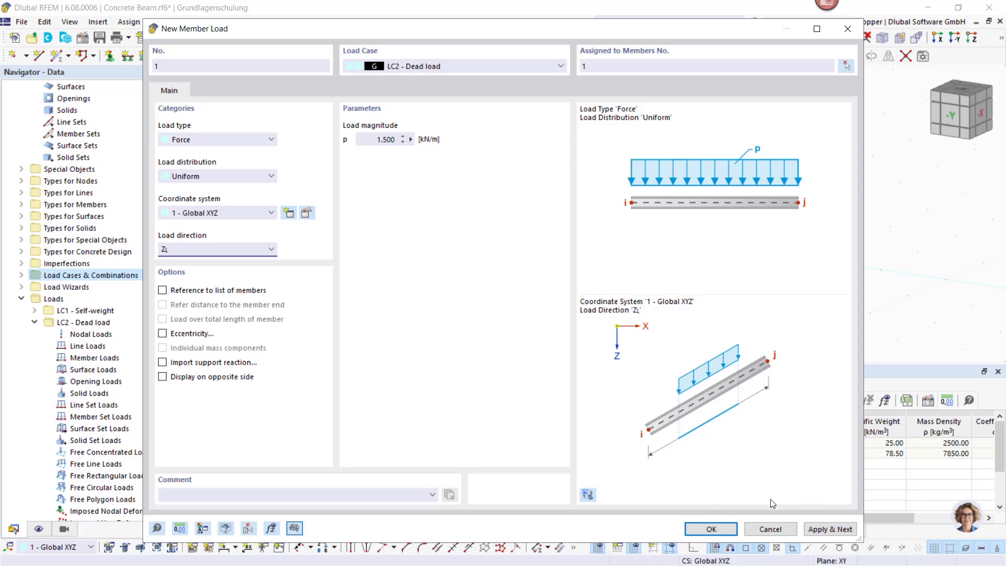
click(833, 530)
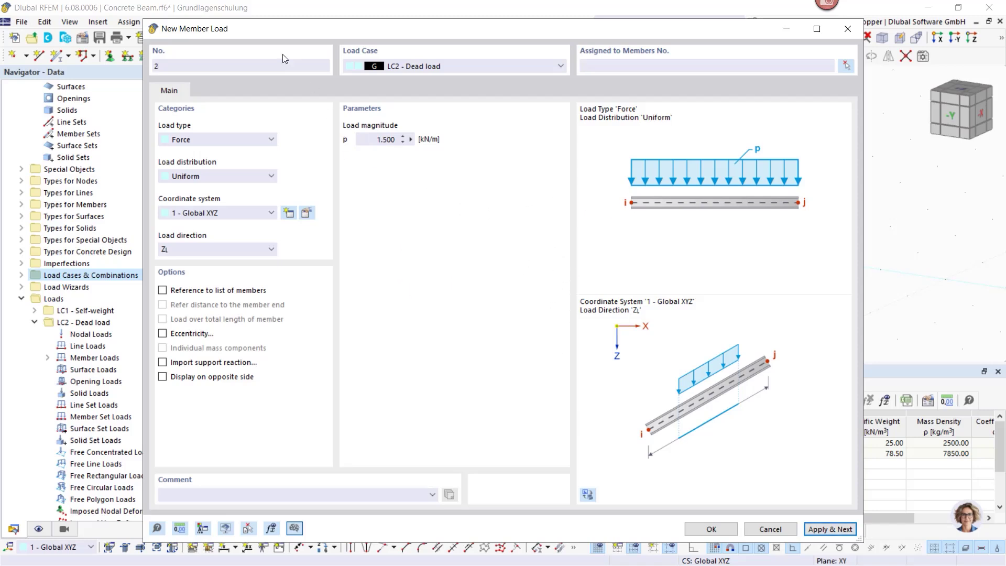
drag(336, 40, 419, 248)
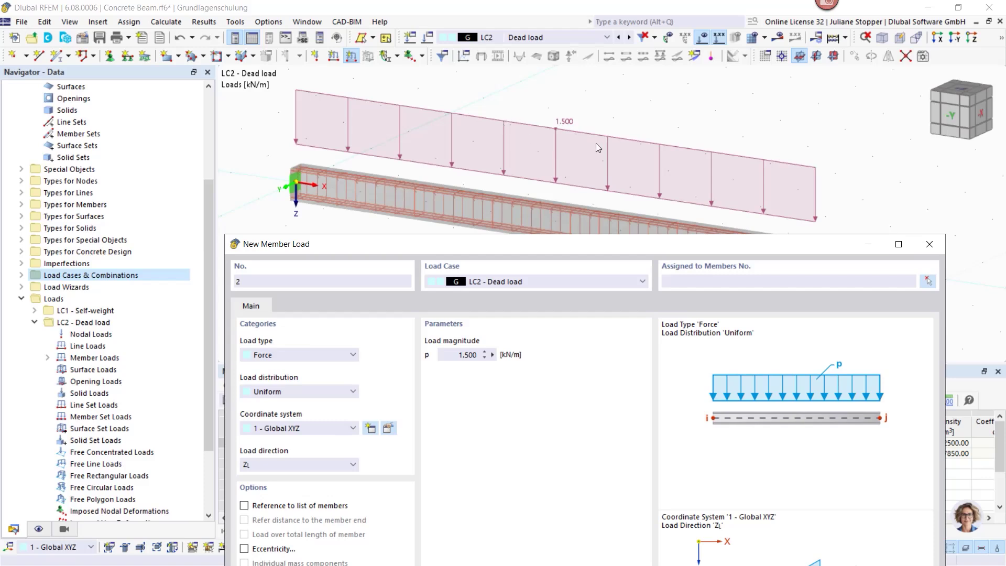
Step: Set up a member load with trapezoidal distribution in load case LC3 - Live load - 1 for member 1
drag(536, 249, 510, 64)
click(532, 102)
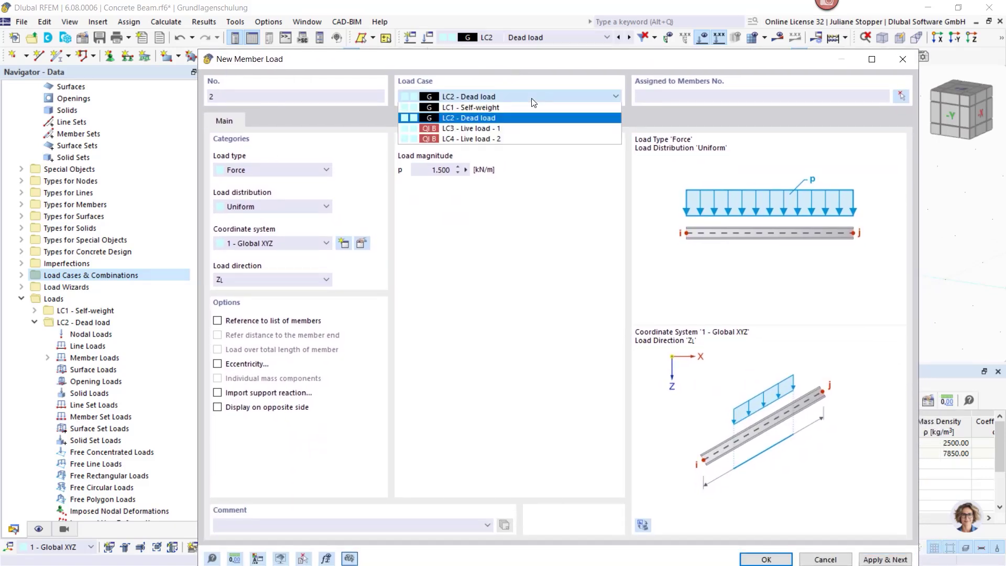
click(506, 128)
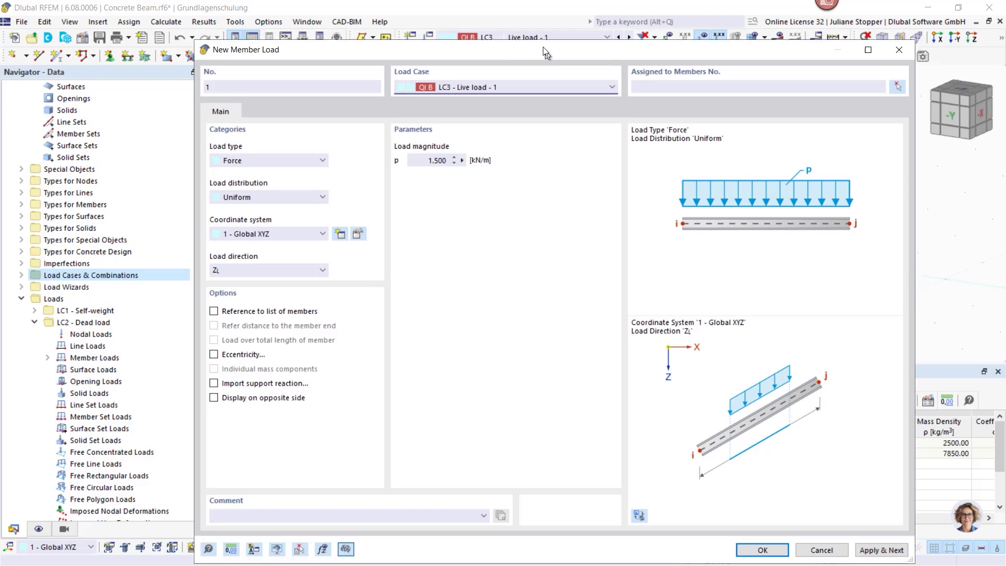
click(649, 77)
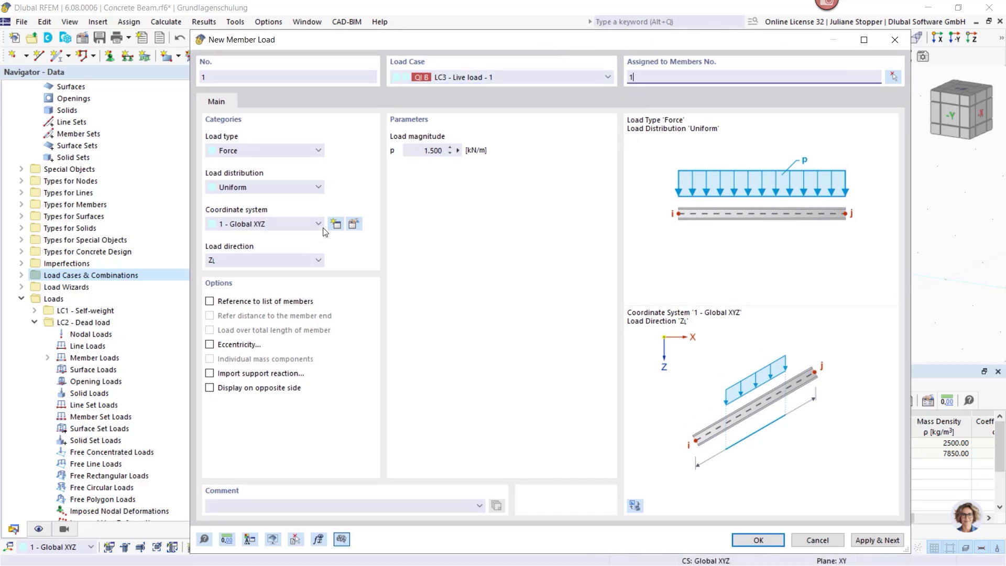
click(275, 189)
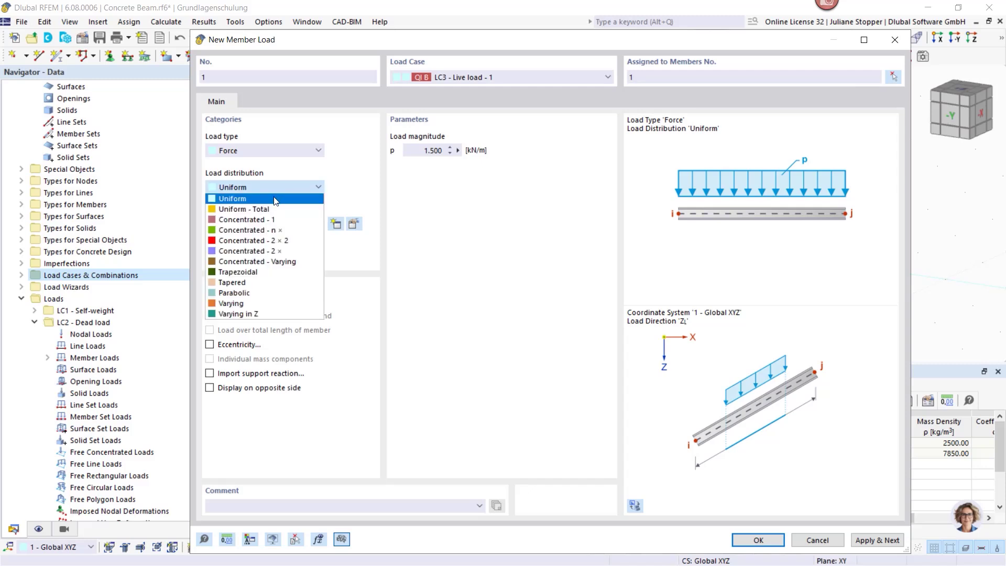
click(253, 273)
Step: Set both magnitudes p1 and p2 to 20 kN/m and distance B to 6 m, apply the live load and check it on the beam
click(420, 150)
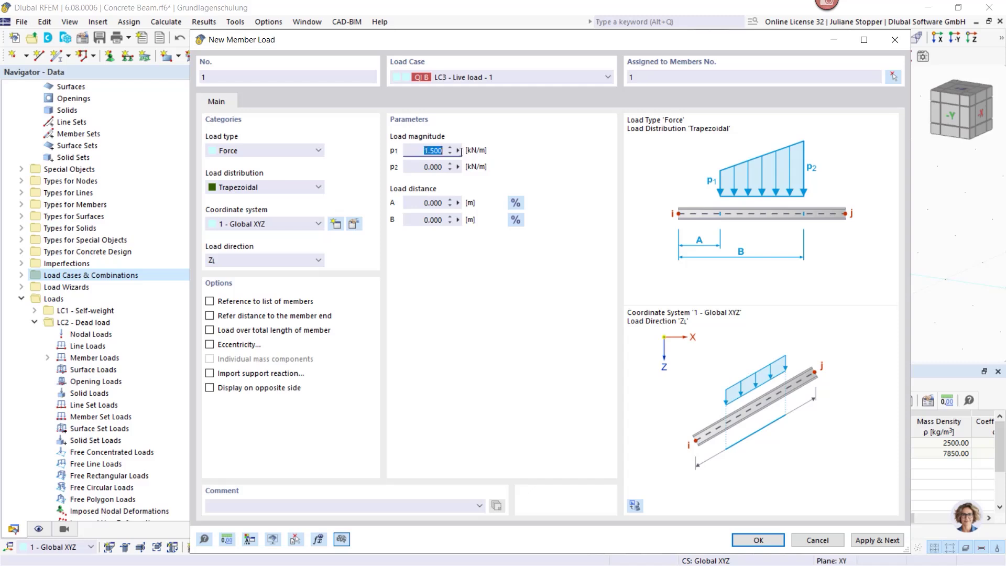
text(20)
click(431, 167)
text(20)
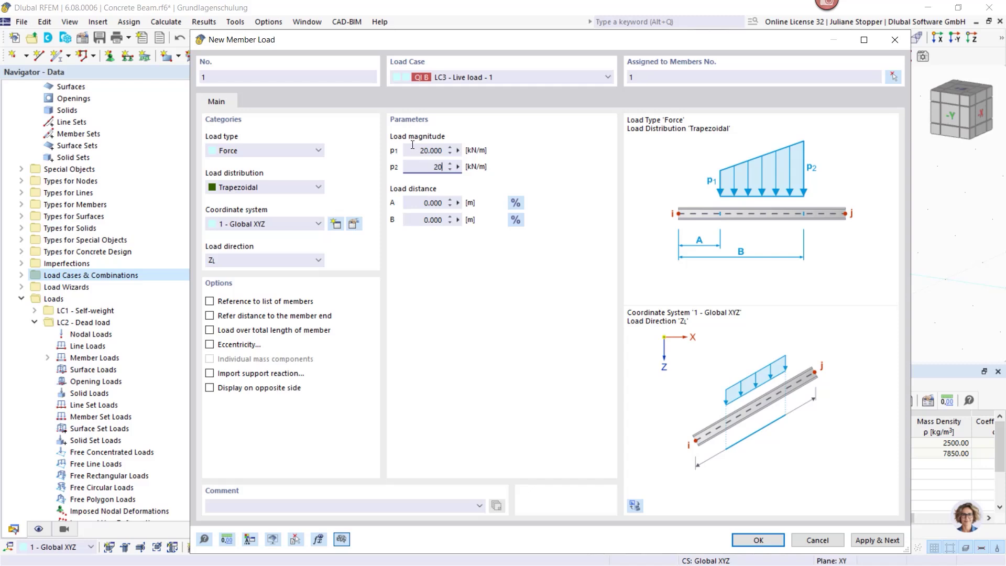
click(414, 149)
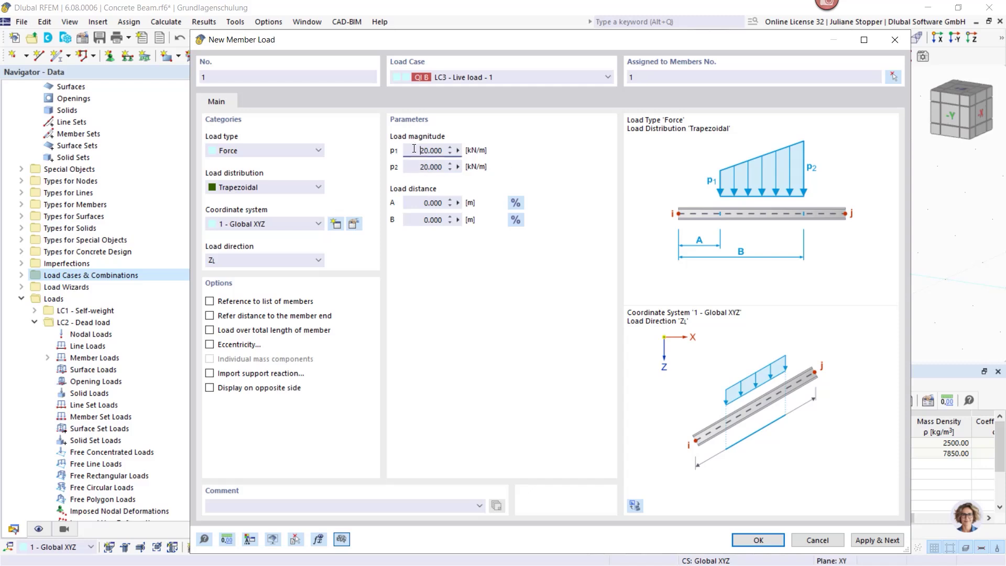
click(414, 202)
drag(422, 221, 446, 223)
text(6)
click(884, 541)
drag(550, 43, 588, 299)
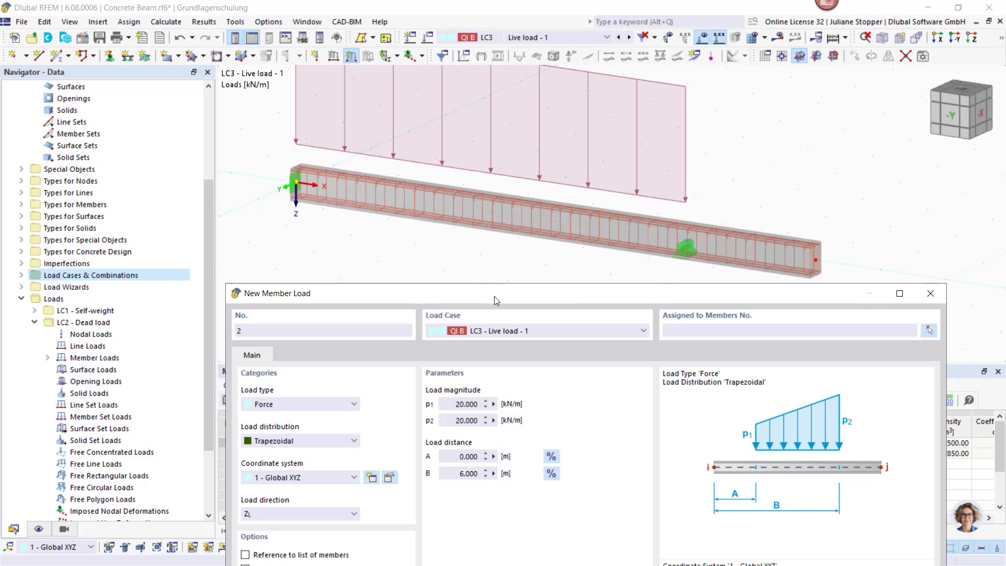
Step: Place the new member load in load case LC4 - Live load - 2 and assign it to member 1
drag(498, 297, 490, 70)
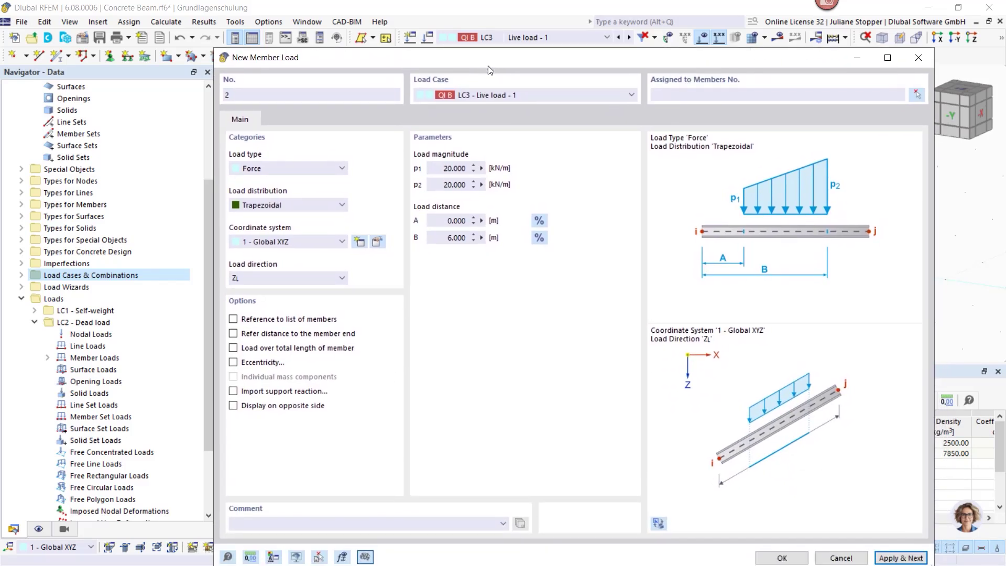
click(537, 96)
click(516, 139)
click(677, 97)
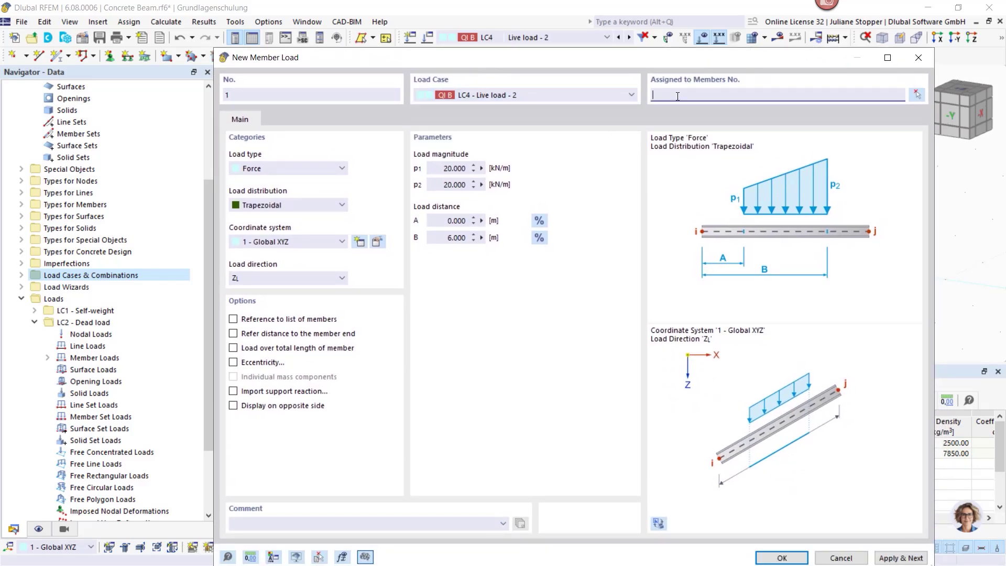
Step: Set load distance A to 6 m and B to 8 m for the trapezoidal live load and confirm it
click(442, 224)
text(6)
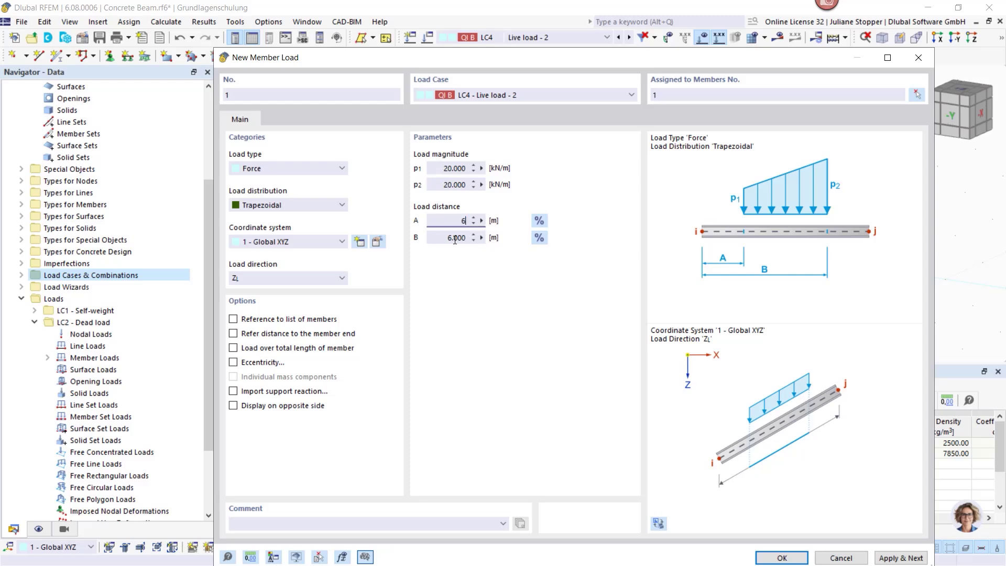
click(455, 239)
text(8)
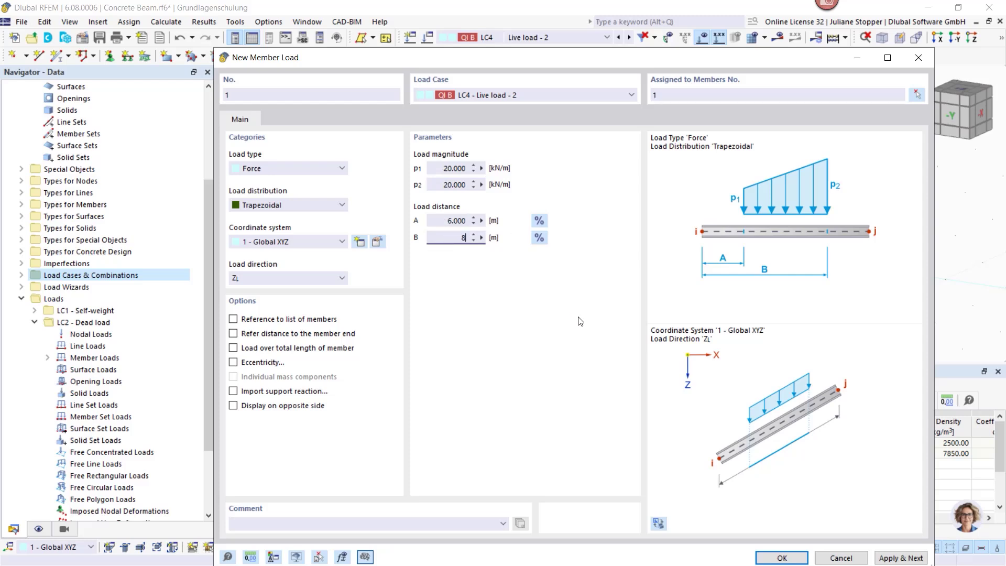
click(780, 559)
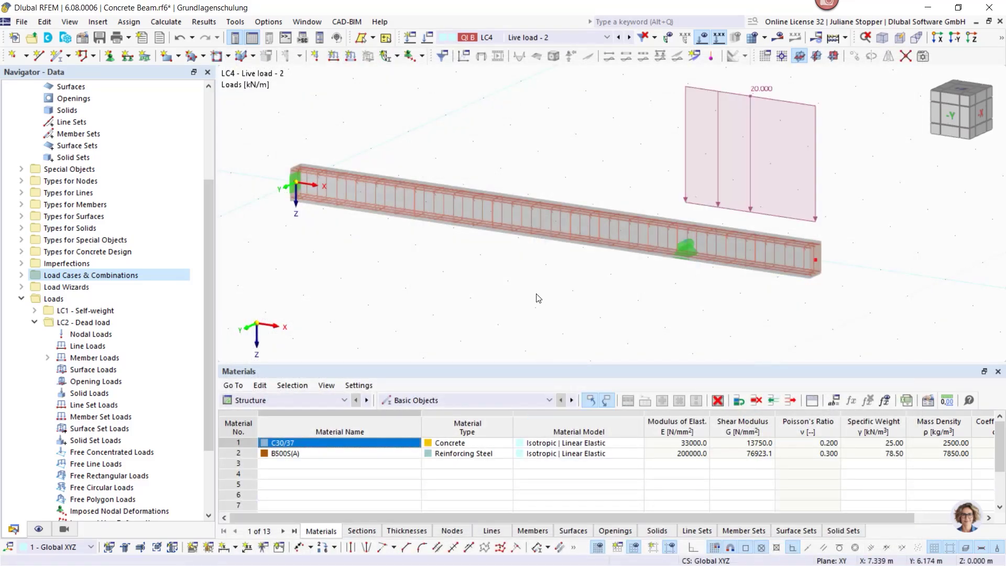
Step: Review the applied loads case by case from LC4 - Live load - 2 back to LC1 - Self-weight
click(564, 37)
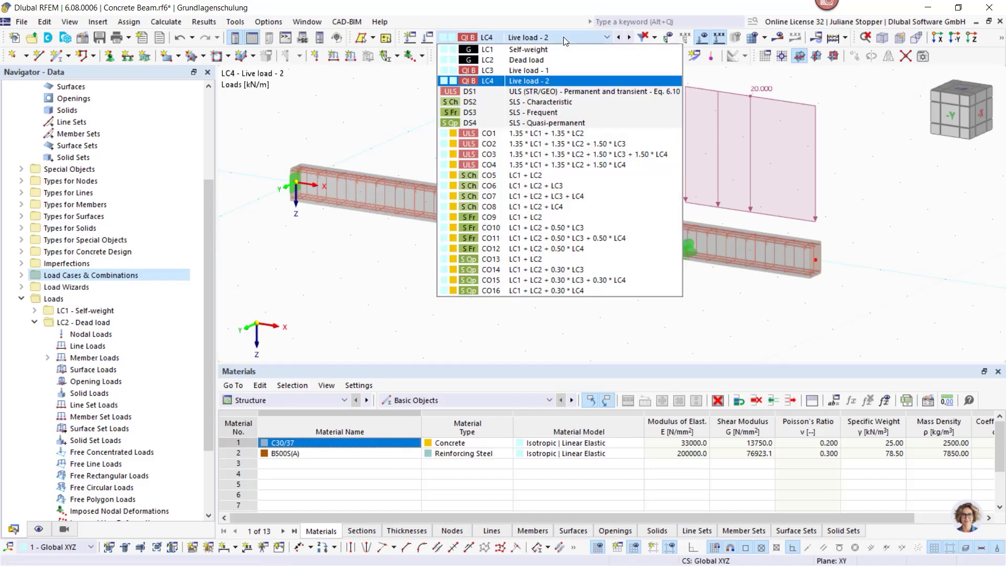
click(565, 36)
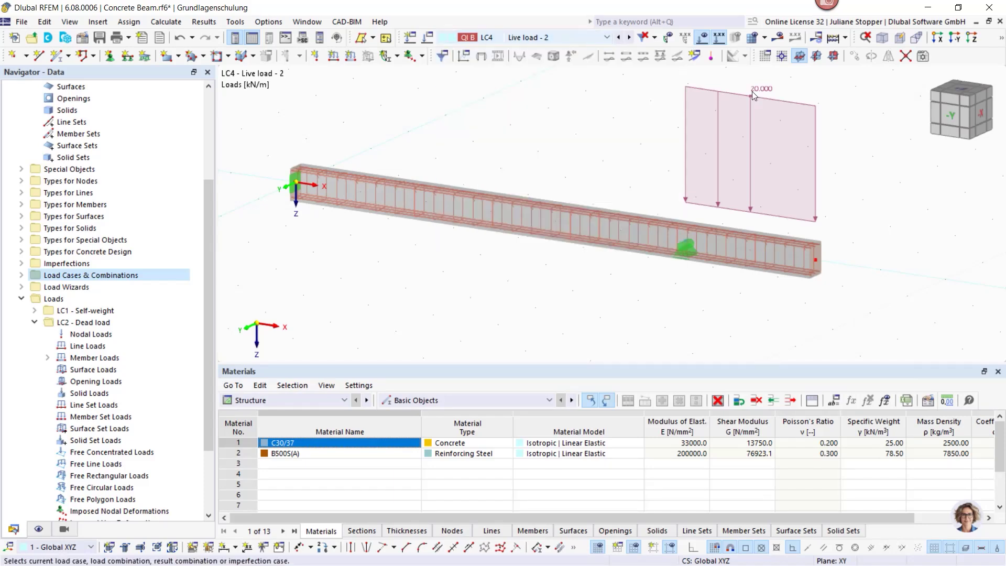
click(619, 38)
click(619, 37)
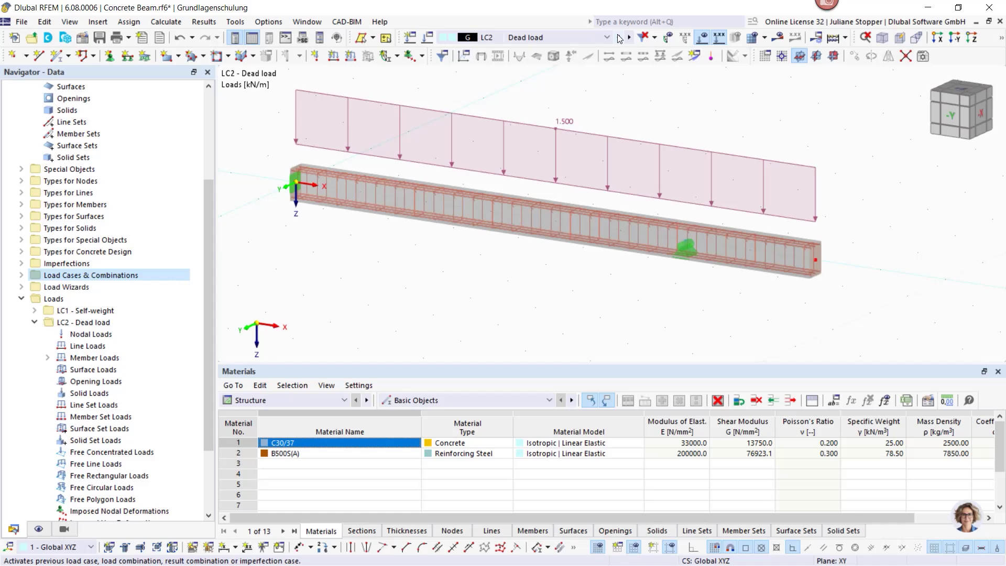
click(619, 37)
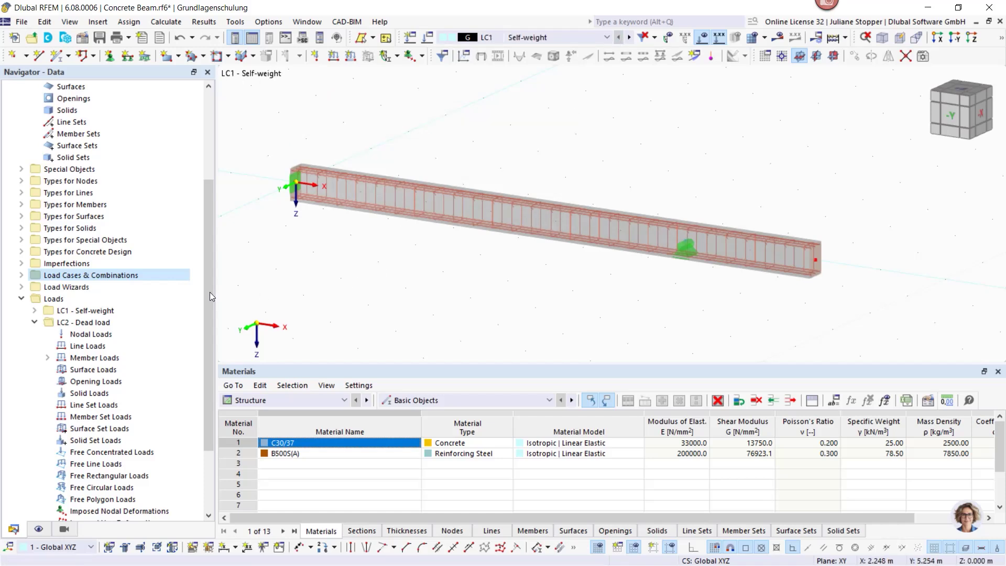
Step: Turn on the display of self-weight loads in the model view and return to the model data tree
click(34, 322)
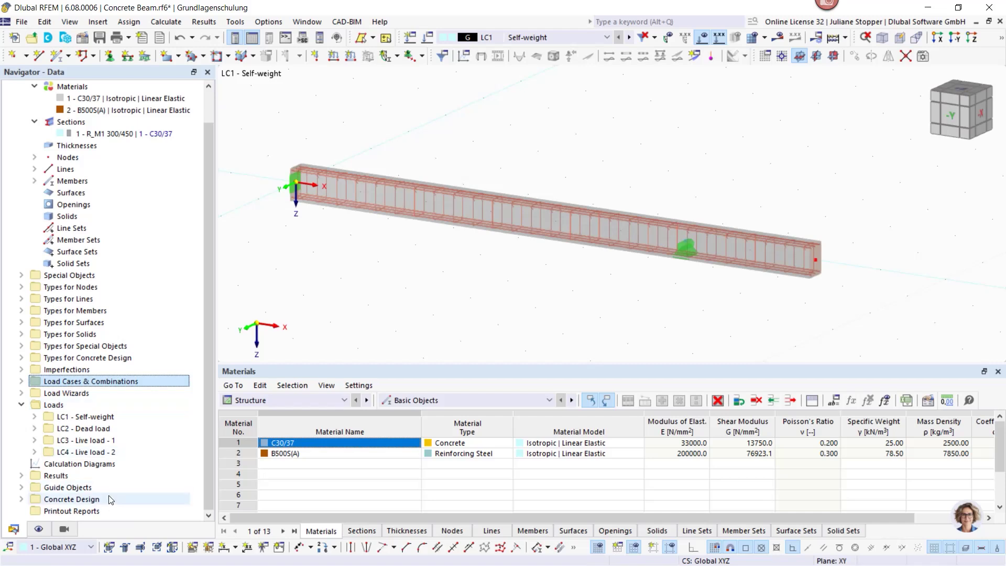
click(39, 530)
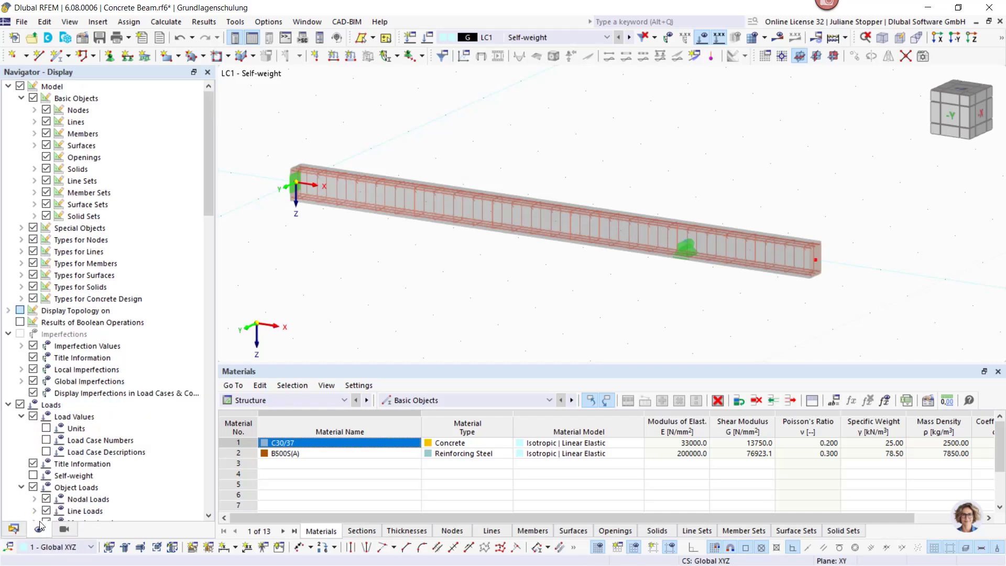
click(8, 87)
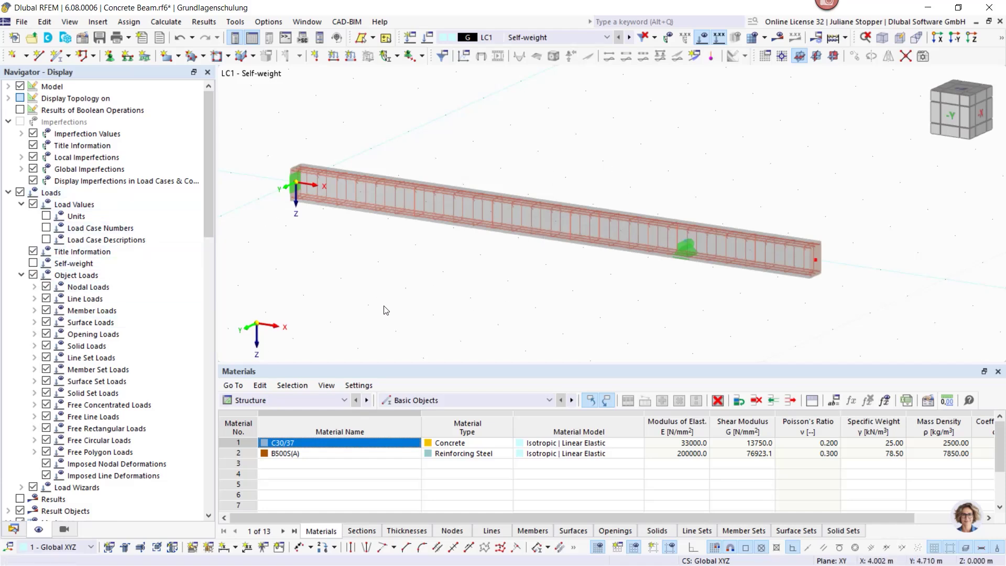
click(33, 263)
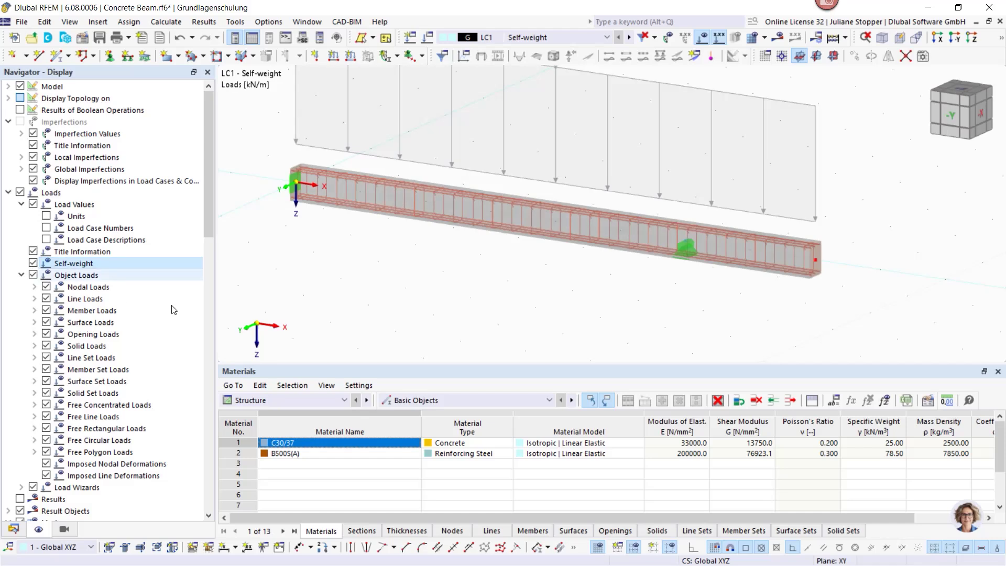
scroll(456, 317, down, 2)
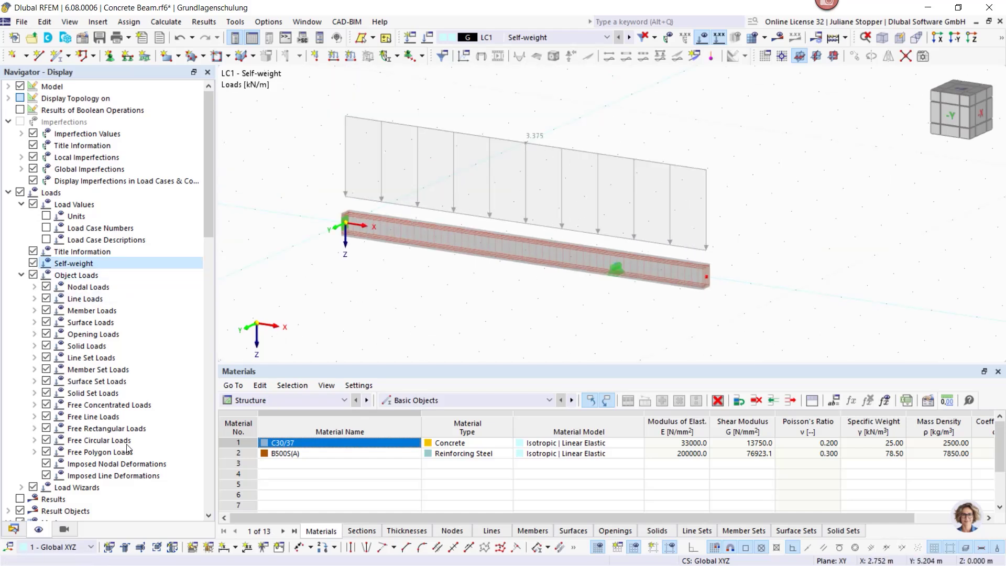
click(21, 529)
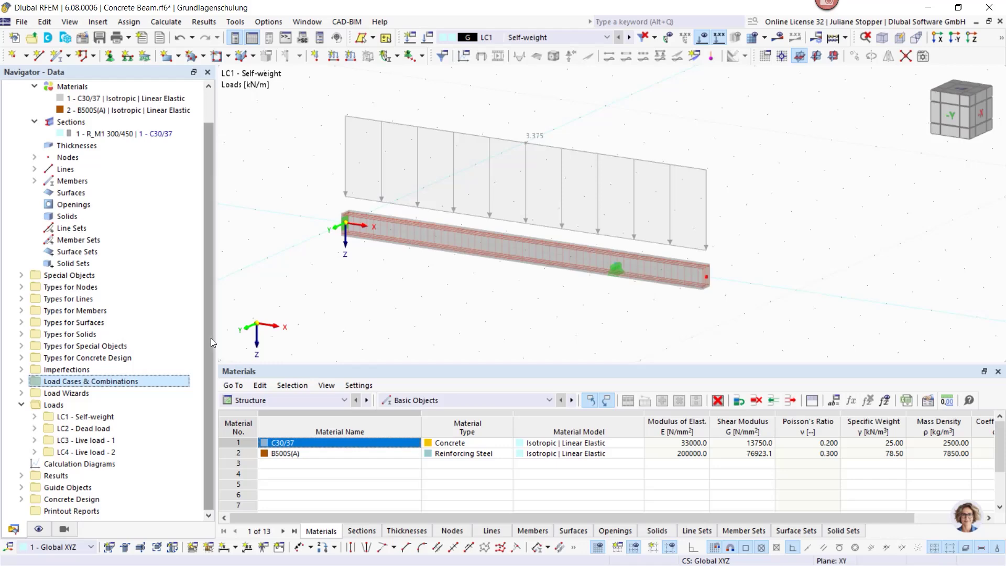
Step: Show load combination CO3 and step through the following combinations to CO7 to examine their factored loads
click(542, 39)
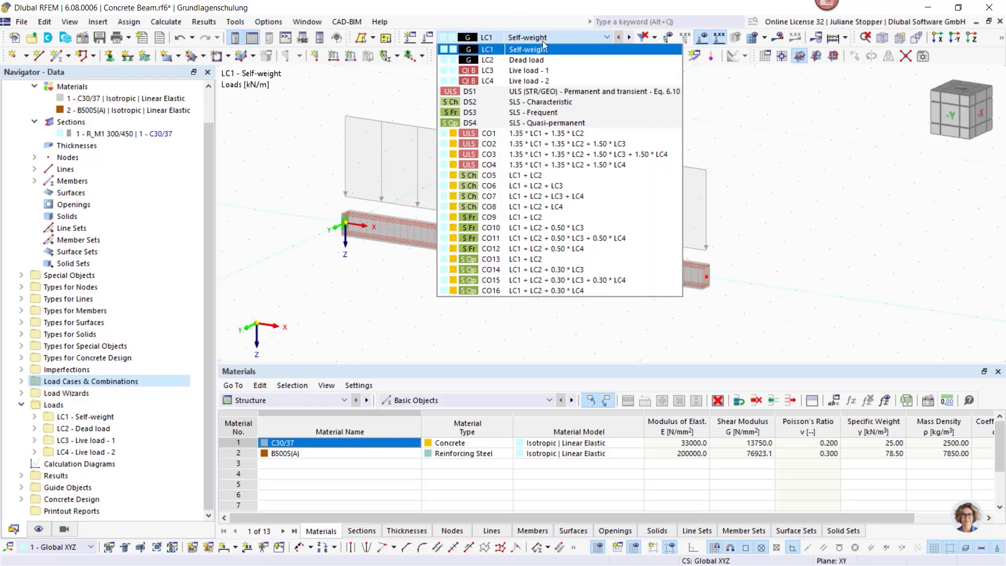
click(557, 156)
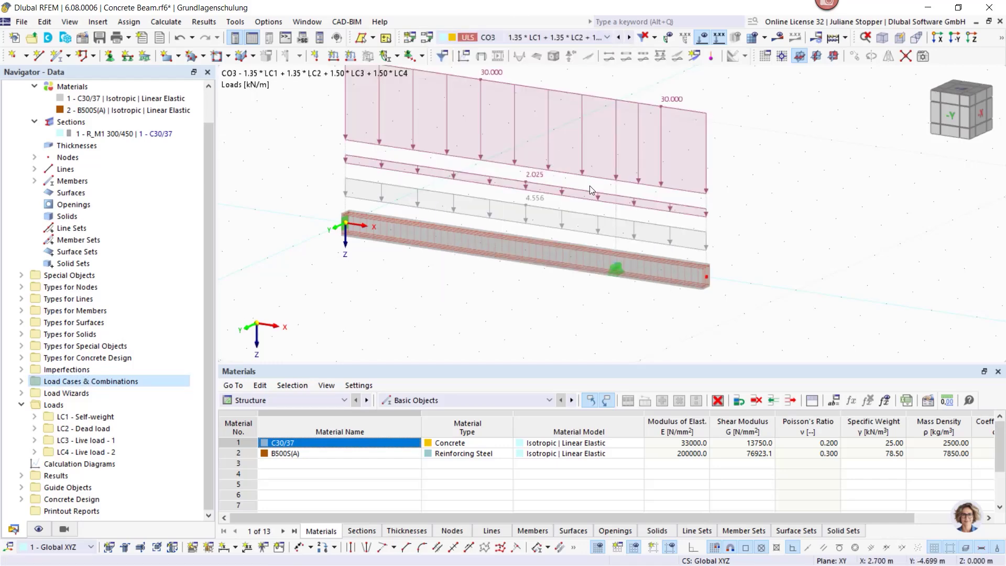
middle_drag(526, 187, 544, 206)
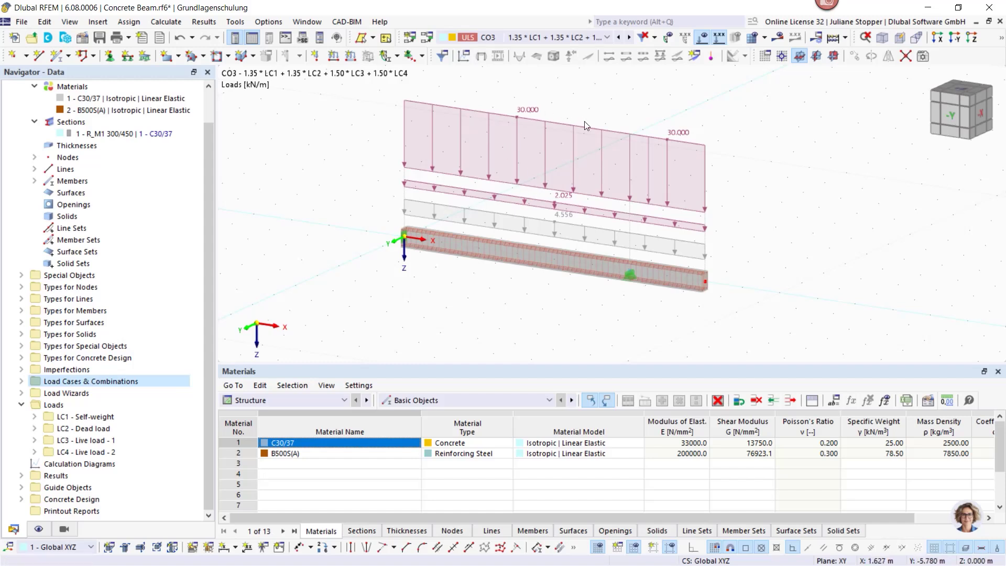
click(629, 38)
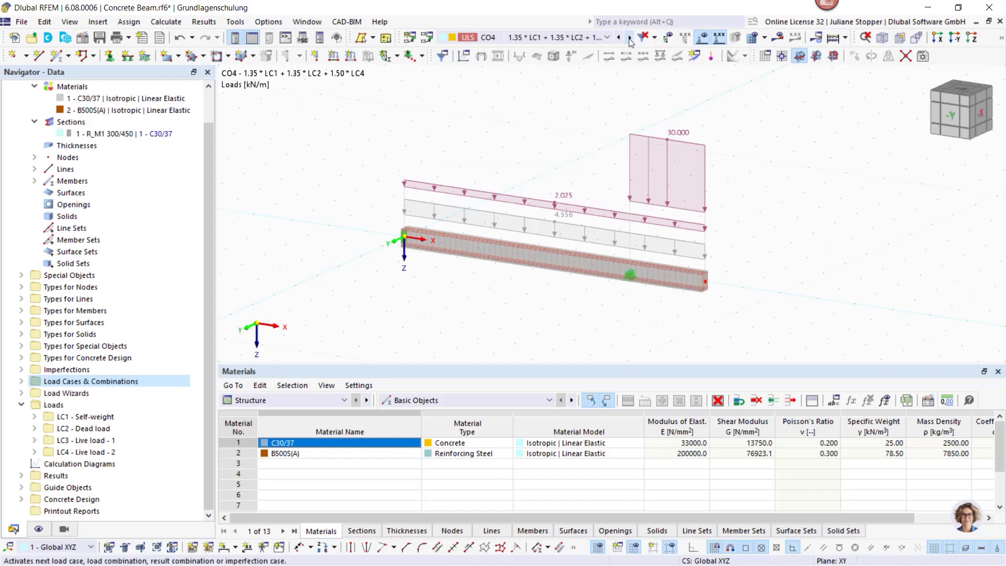
click(629, 38)
click(629, 38)
click(629, 38)
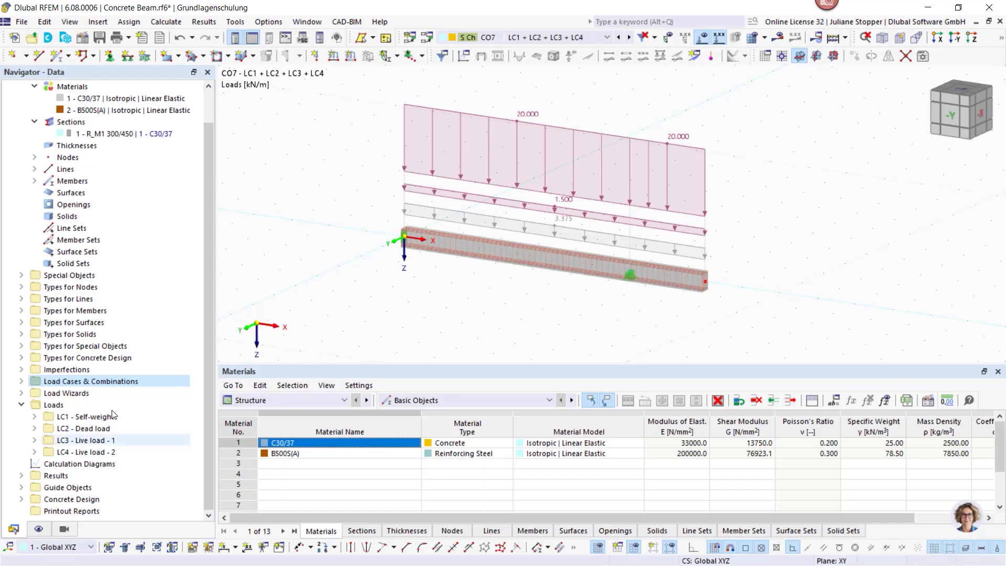
scroll(131, 377, up, 1)
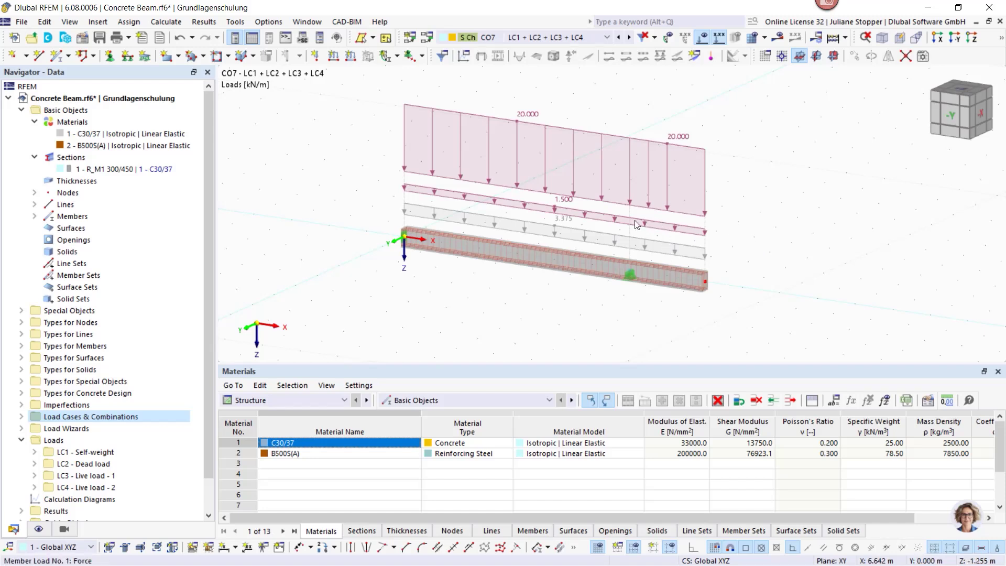
Step: Open member 1 for editing and review its section and main settings
double_click(541, 257)
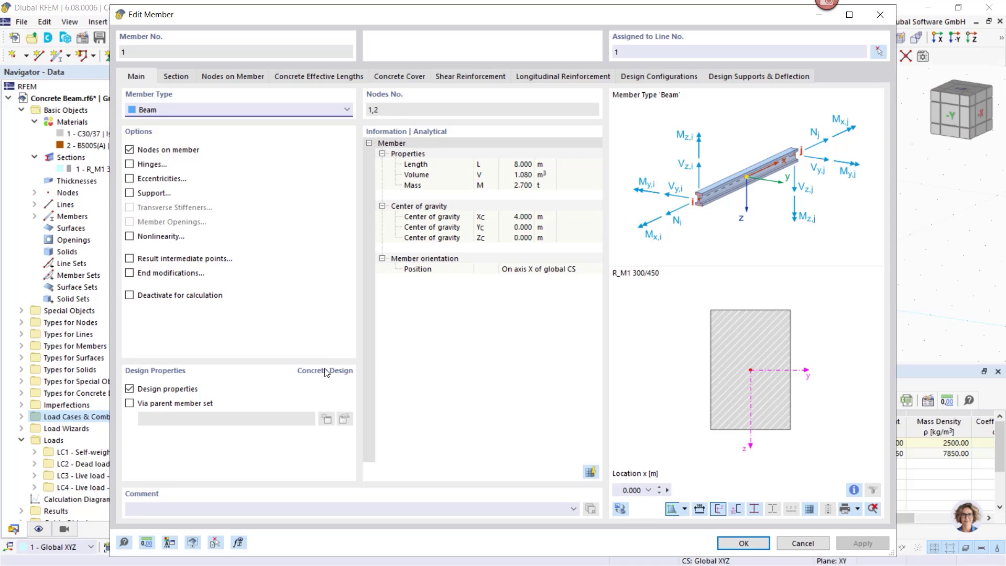
click(177, 76)
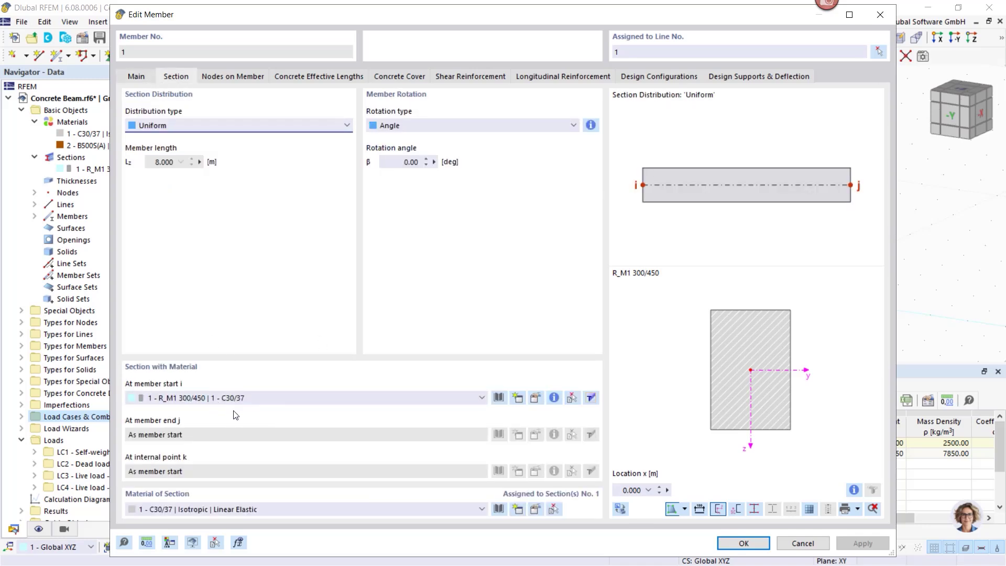
click(136, 76)
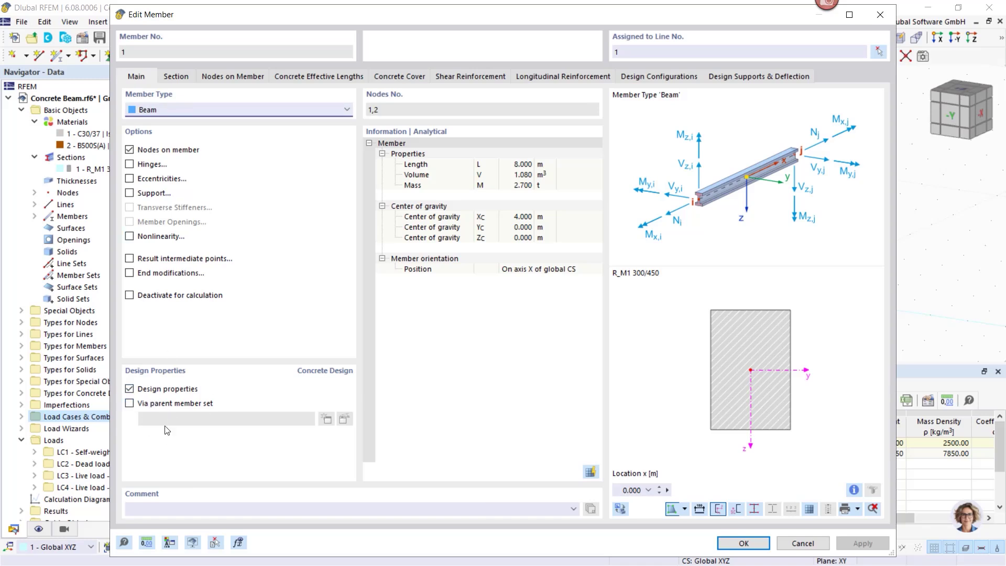
Step: Toggle member 1's design properties off and on again, examining its nodes on member and concrete effective length settings
click(129, 389)
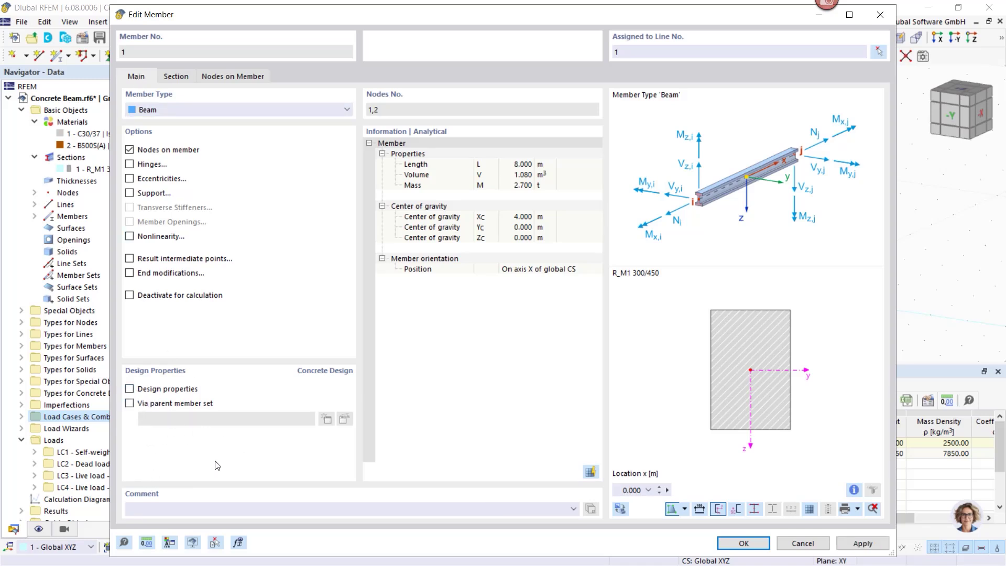
click(263, 182)
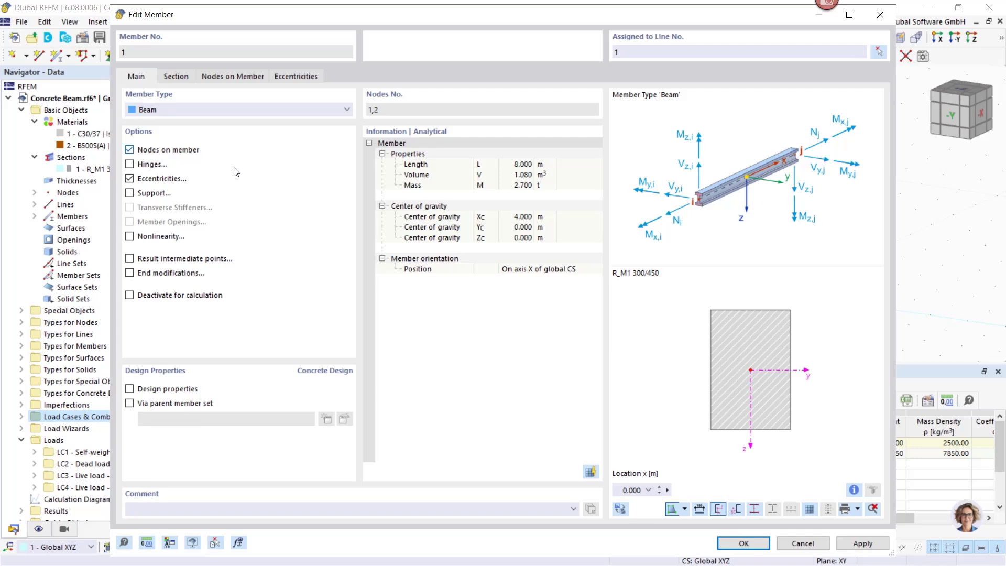
click(131, 179)
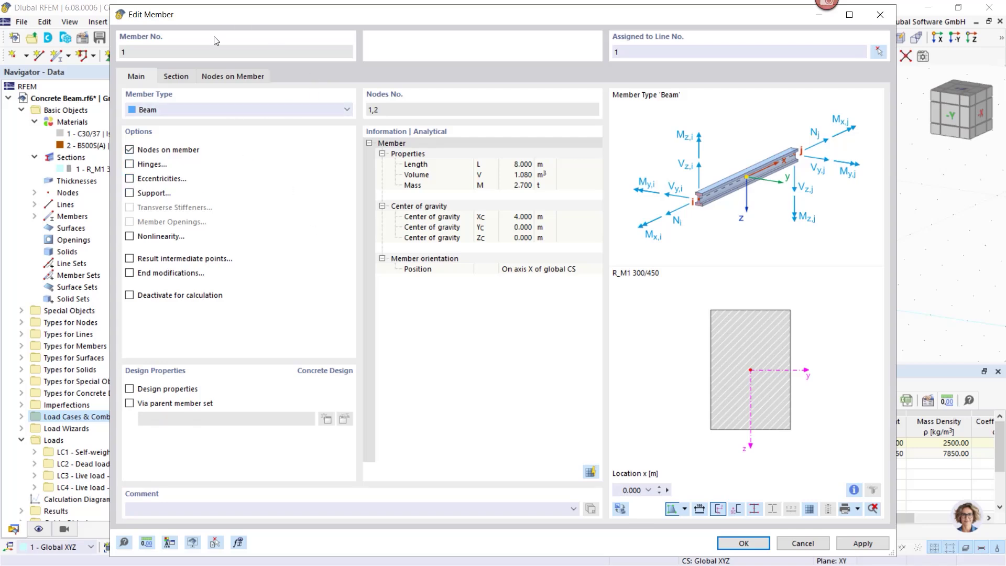
click(178, 77)
click(231, 78)
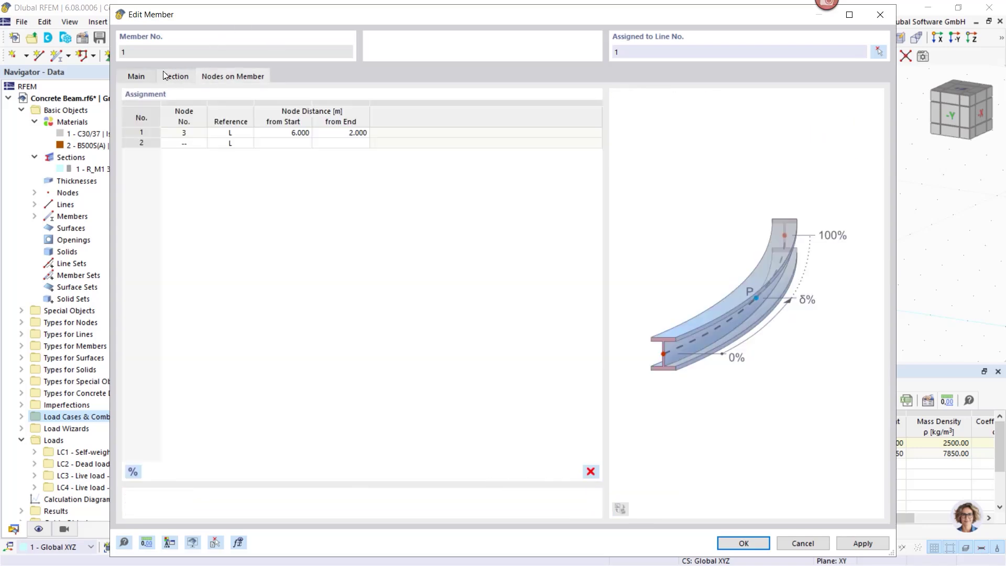
click(148, 77)
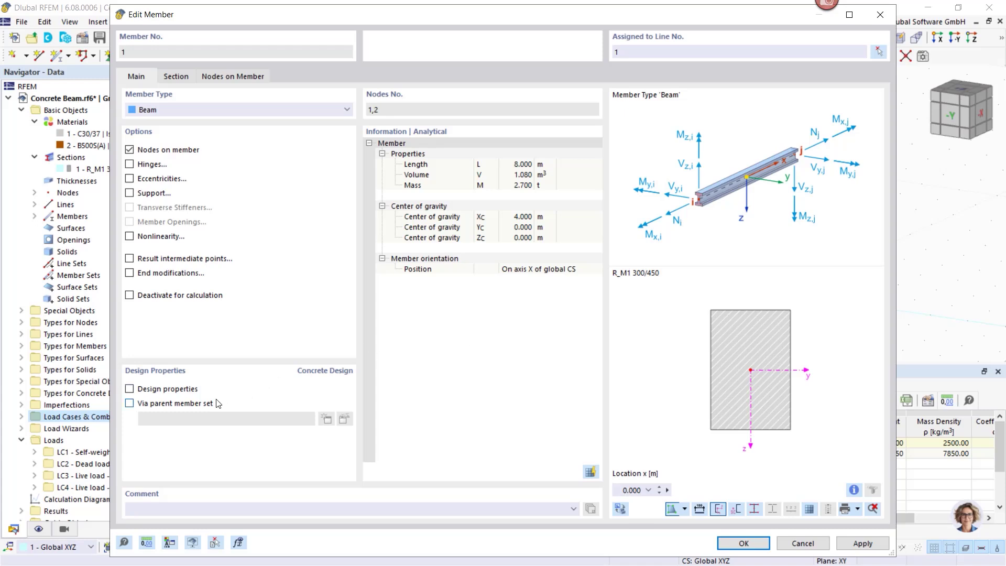
click(129, 389)
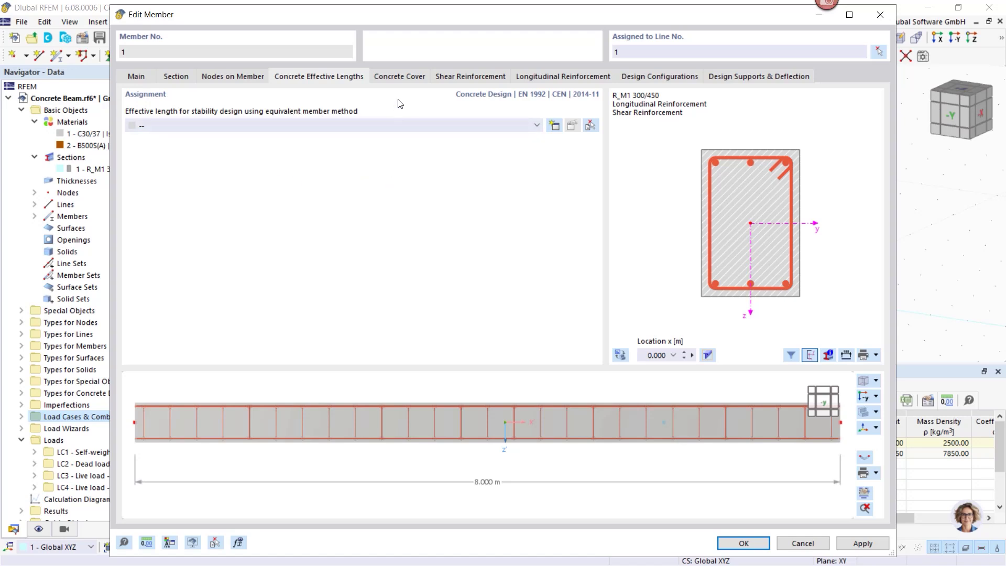
Step: Examine member 1's concrete cover and the XC1 durability definition, including its exposure classes and cover options, without changing anything
click(399, 77)
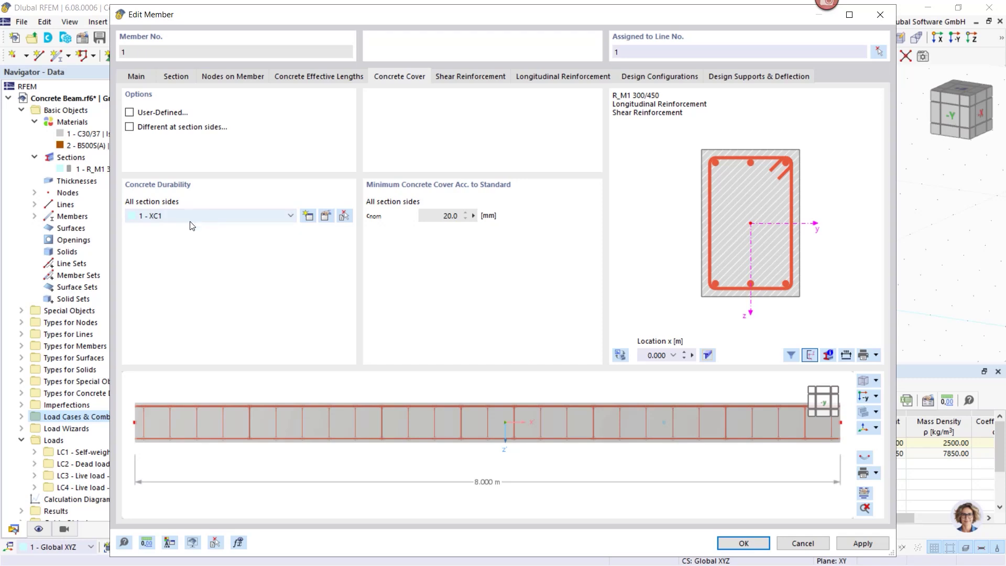
click(326, 215)
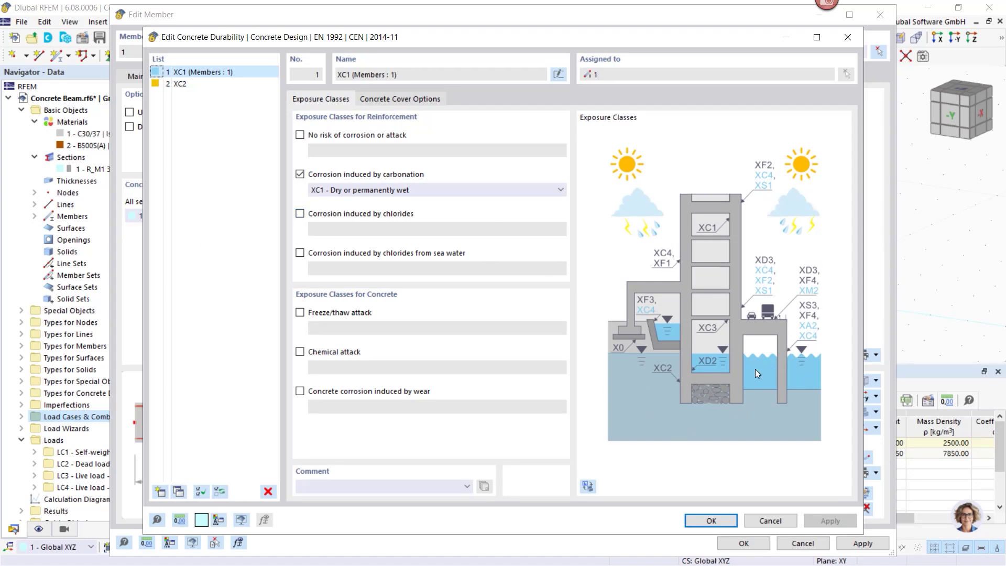
click(410, 189)
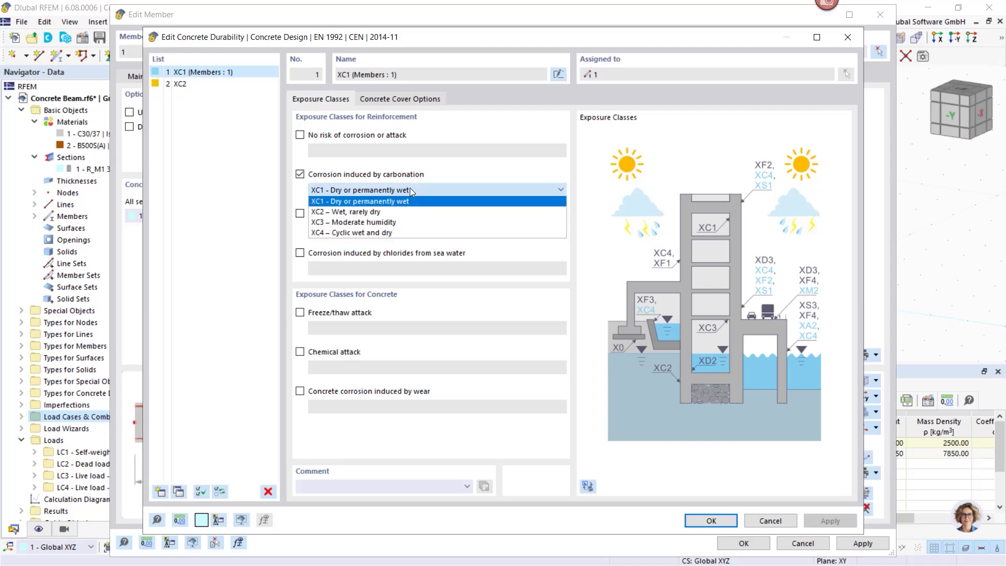
click(410, 189)
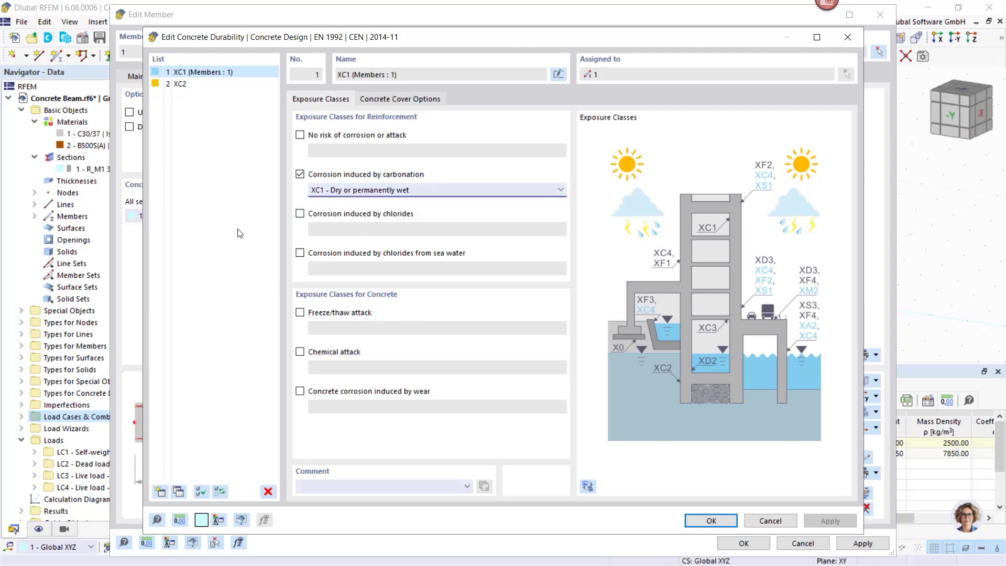
click(378, 99)
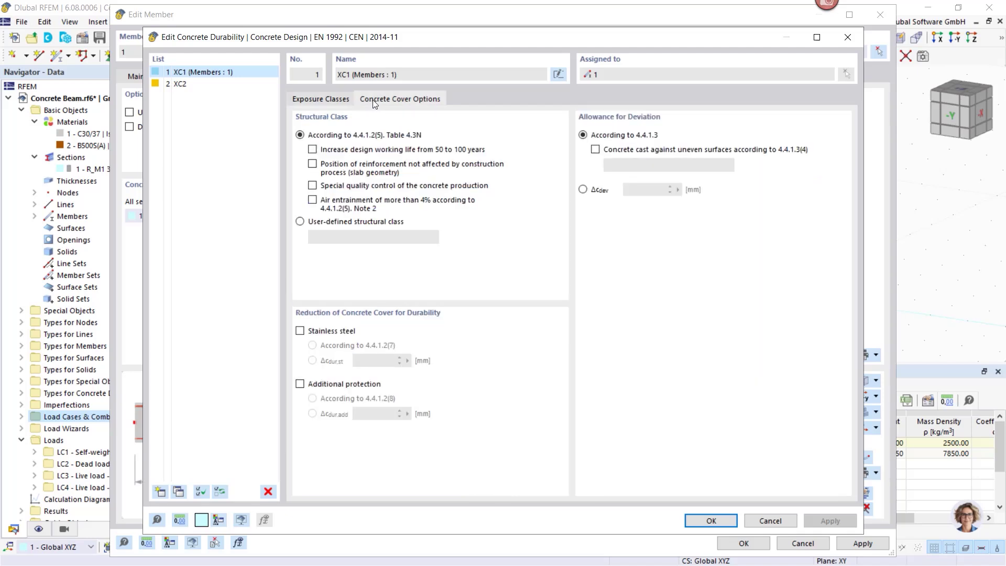
click(324, 101)
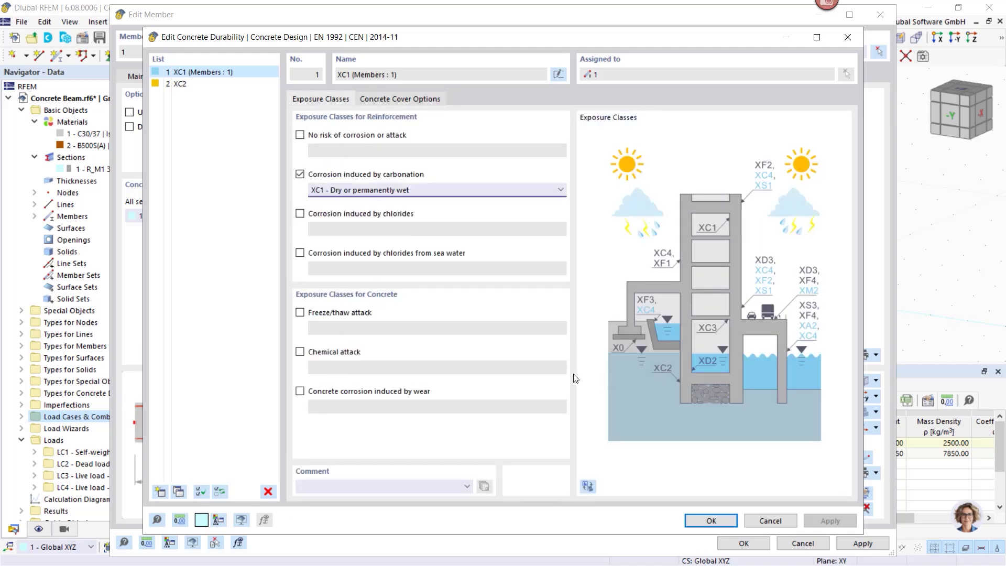
click(771, 522)
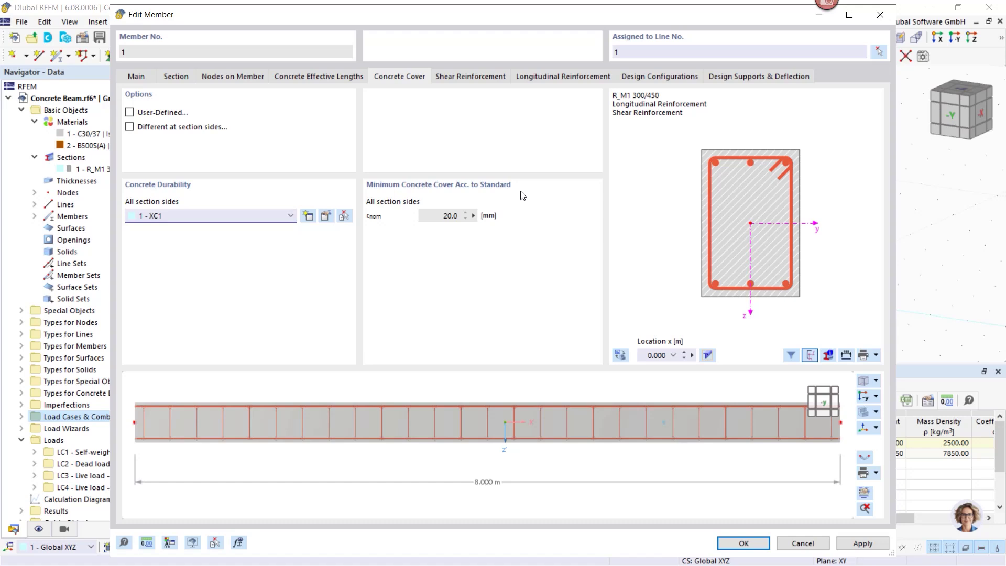
Step: Try user-defined concrete cover with different values at section sides, and turn both options off again
click(130, 113)
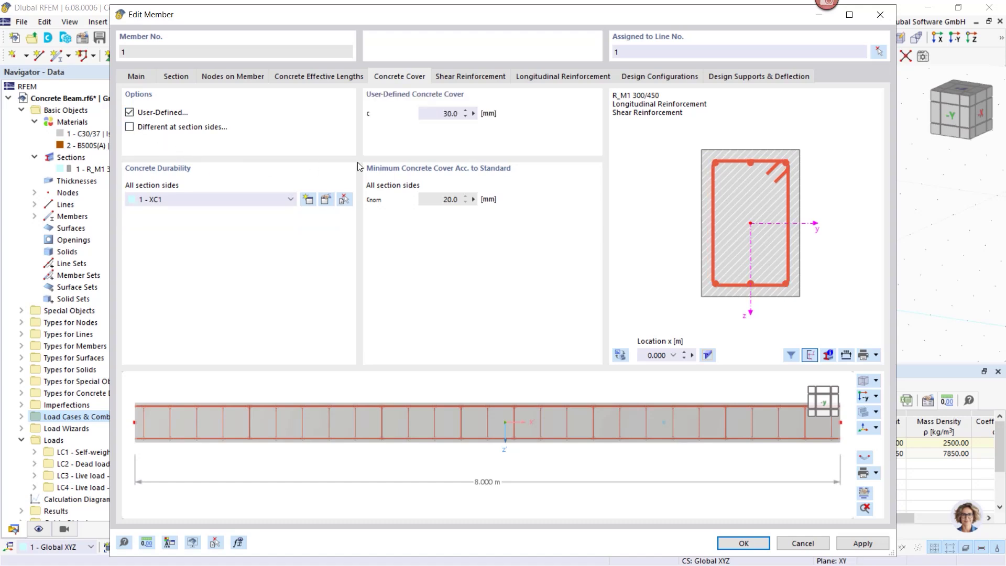
click(129, 128)
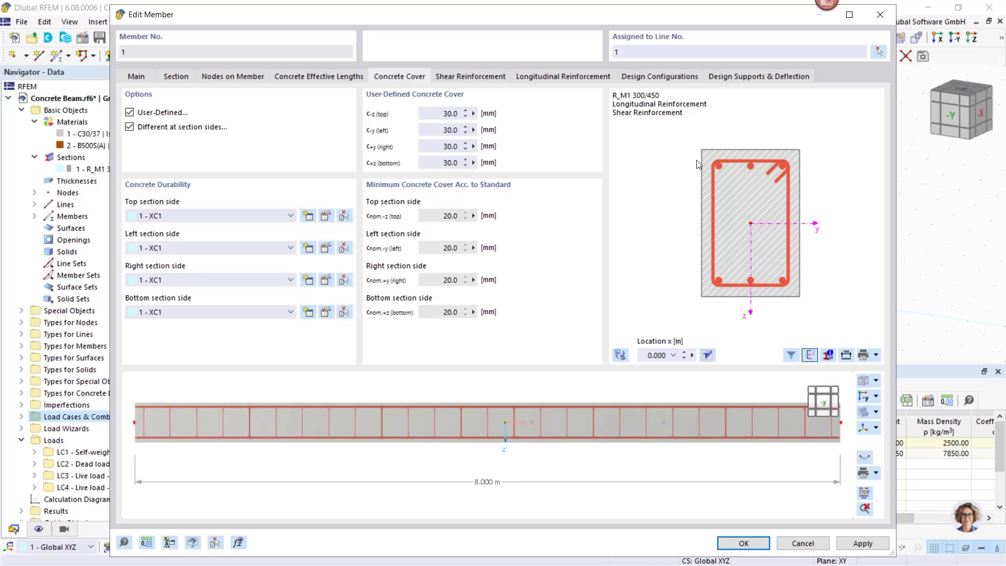
click(129, 127)
click(129, 112)
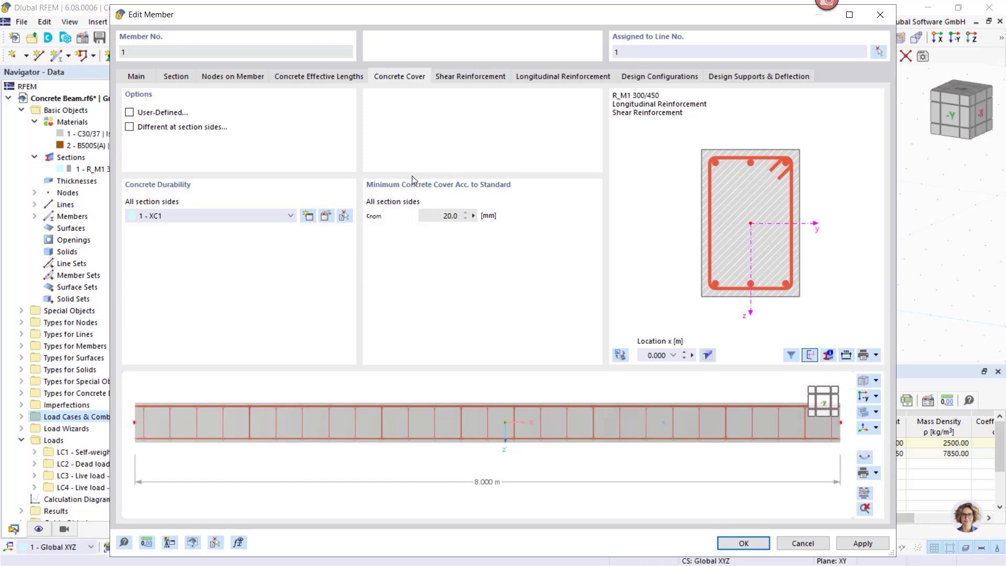
Step: Try stirrup type F, three legged closed with 90° hook, for the shear reinforcement and restore type A, two legged closed with 135° hook
click(470, 78)
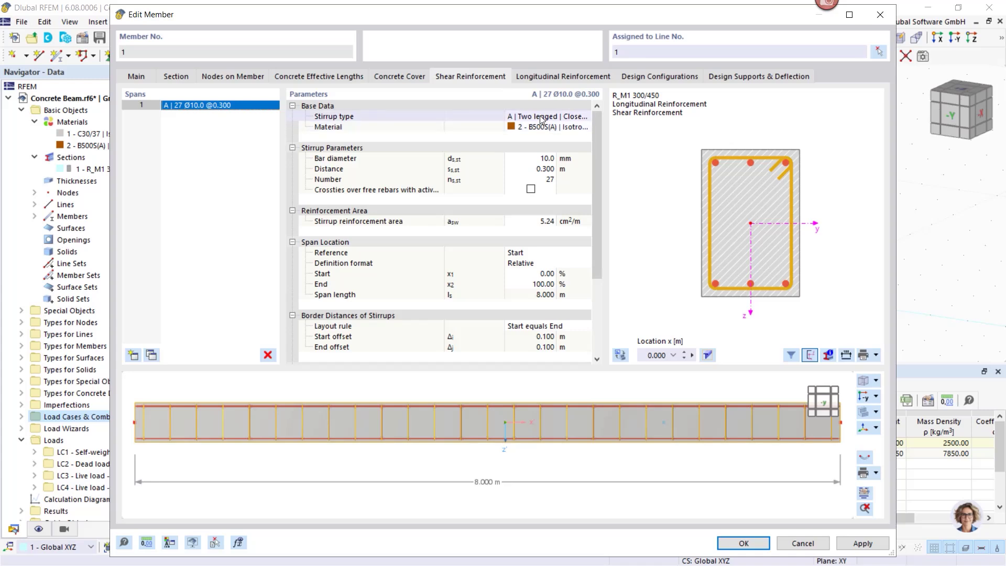
drag(504, 117, 468, 116)
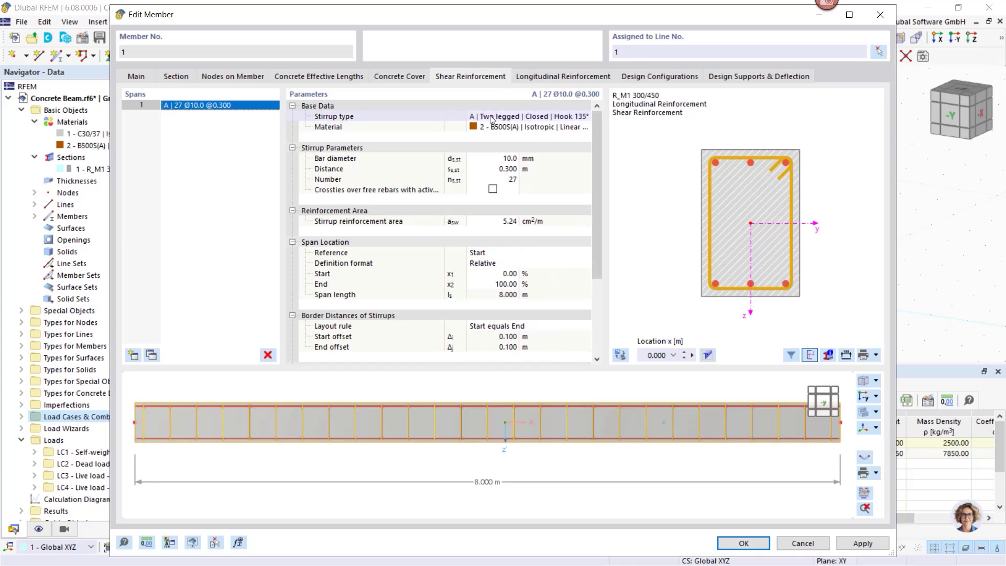
click(521, 120)
click(585, 115)
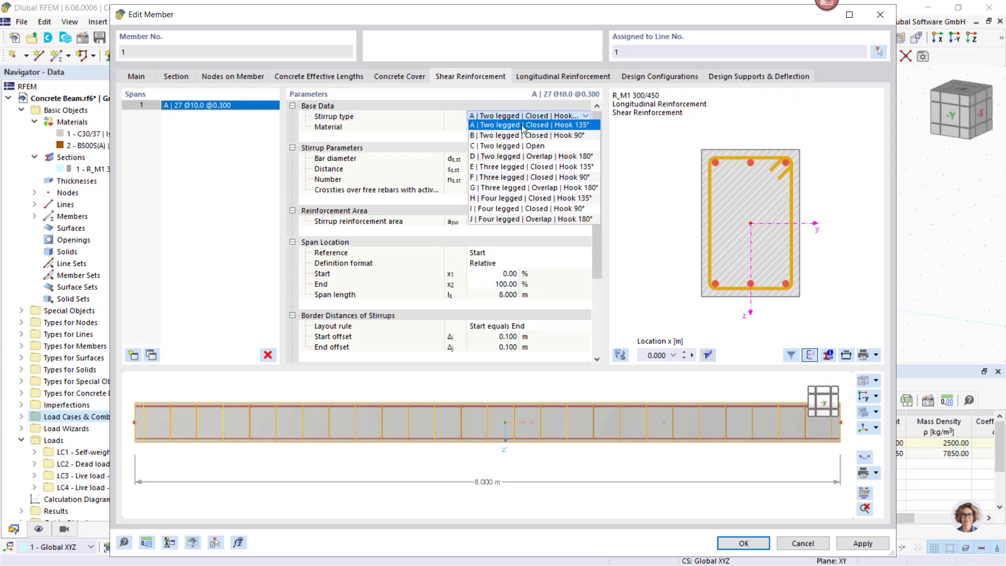
click(527, 177)
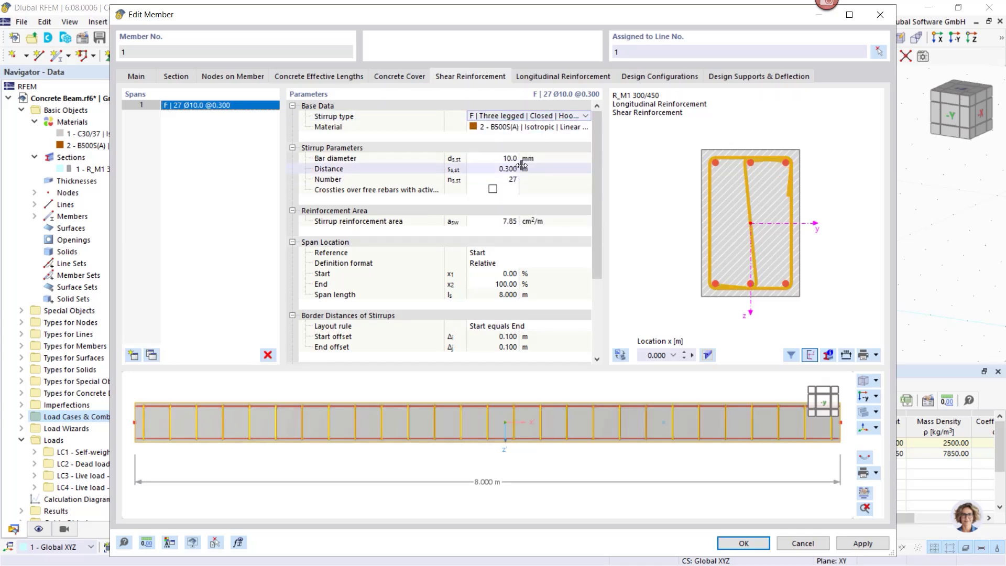
click(538, 120)
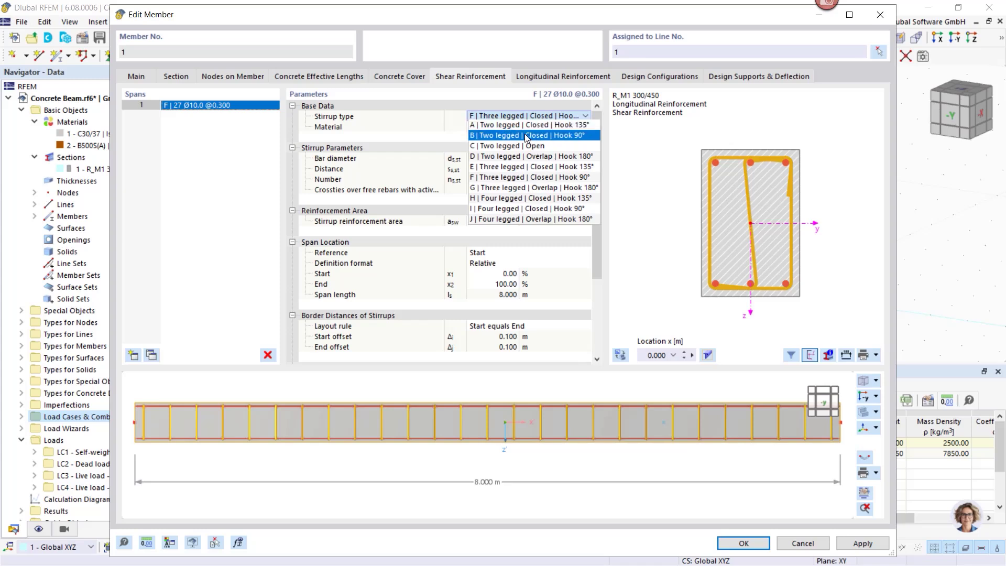
click(527, 126)
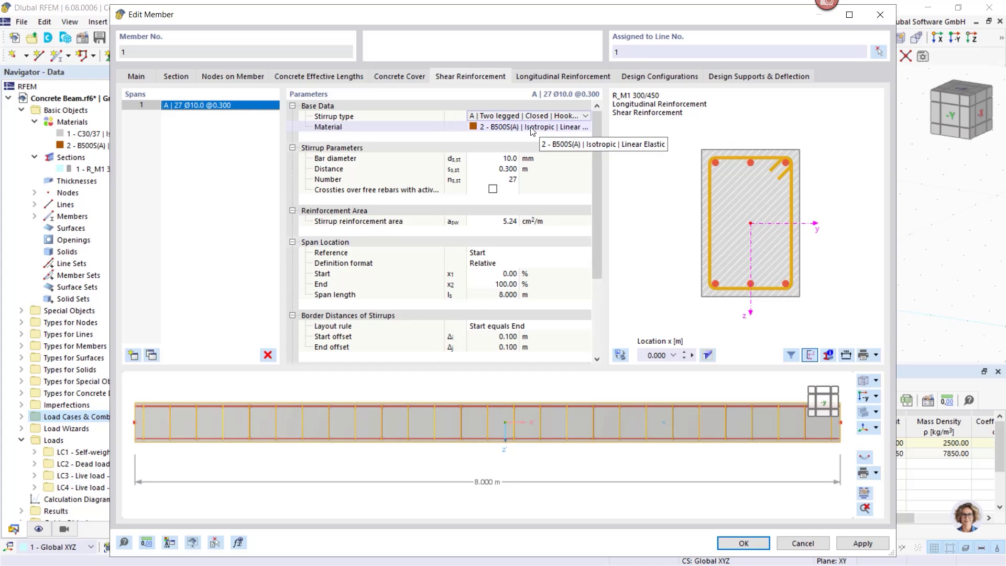
Step: Keep B500S(A) as the stirrup material and set the stirrup bar diameter to 8 mm
click(532, 129)
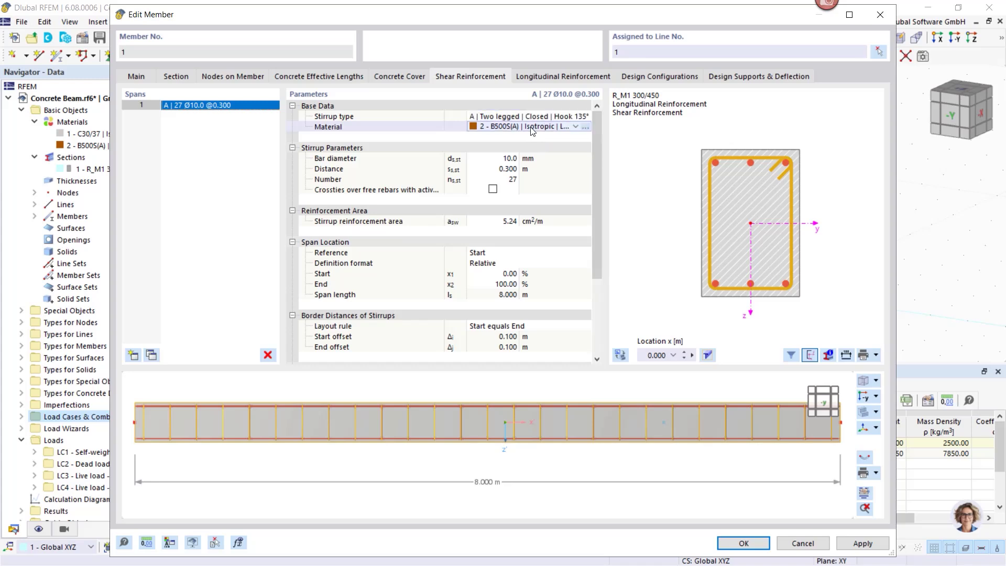
click(576, 127)
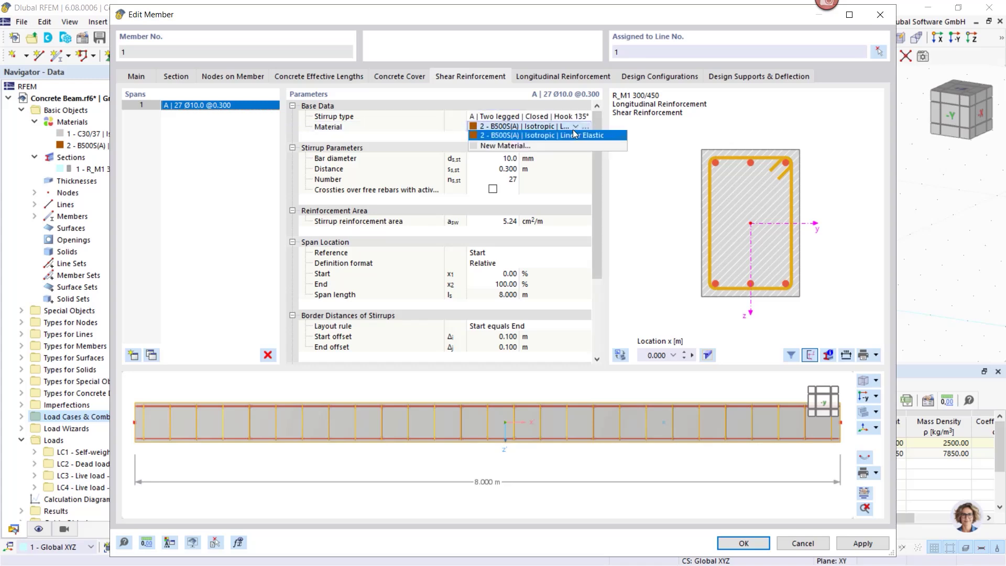
click(479, 137)
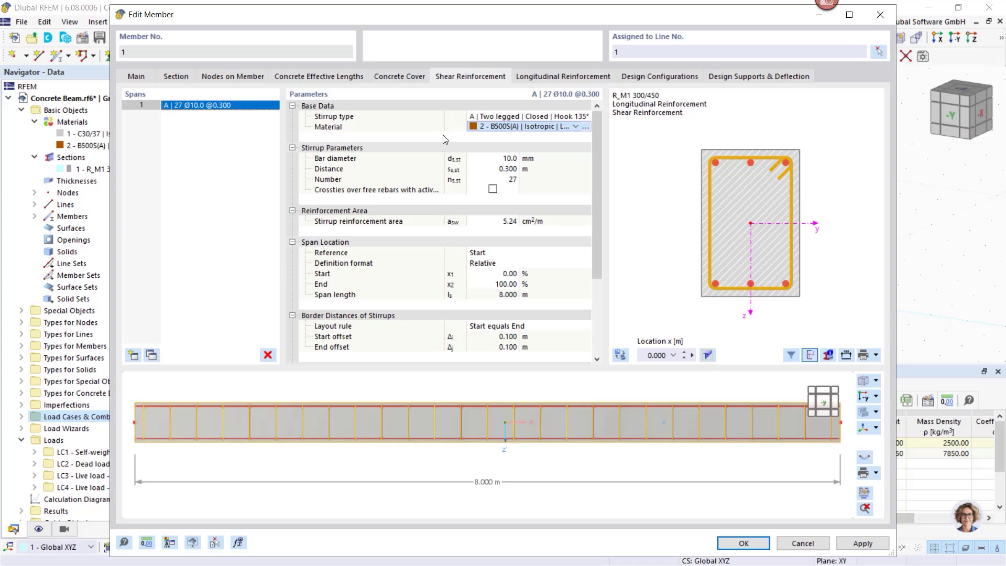
click(501, 159)
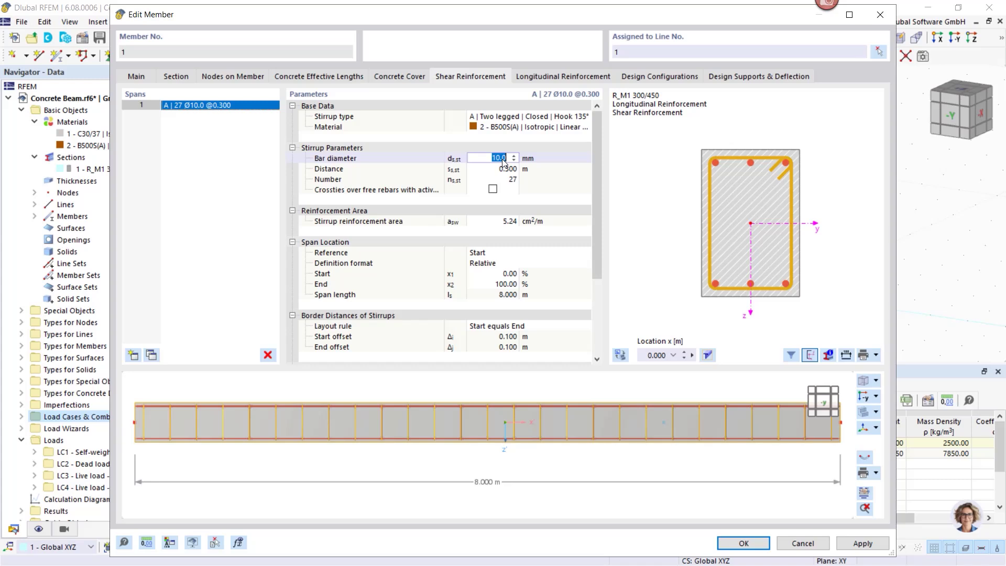
text(8)
key(Return)
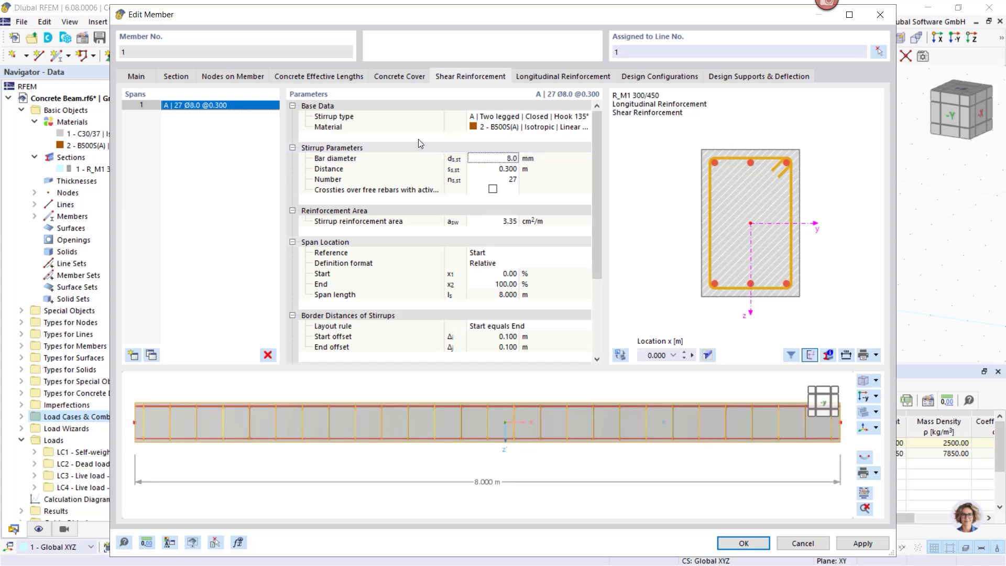
Step: Try adding two more stirrup spans along the beam and delete both again
click(133, 355)
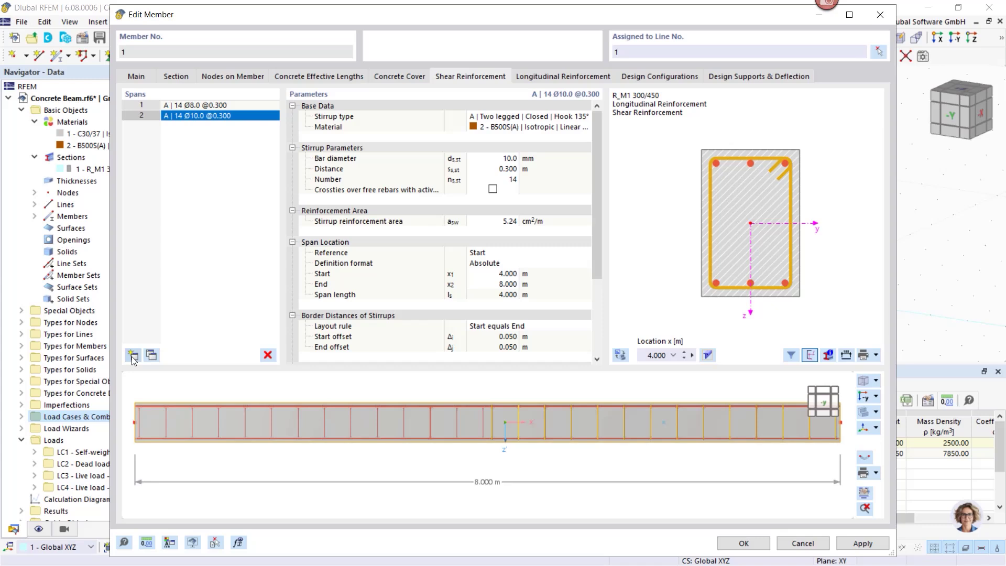
click(133, 355)
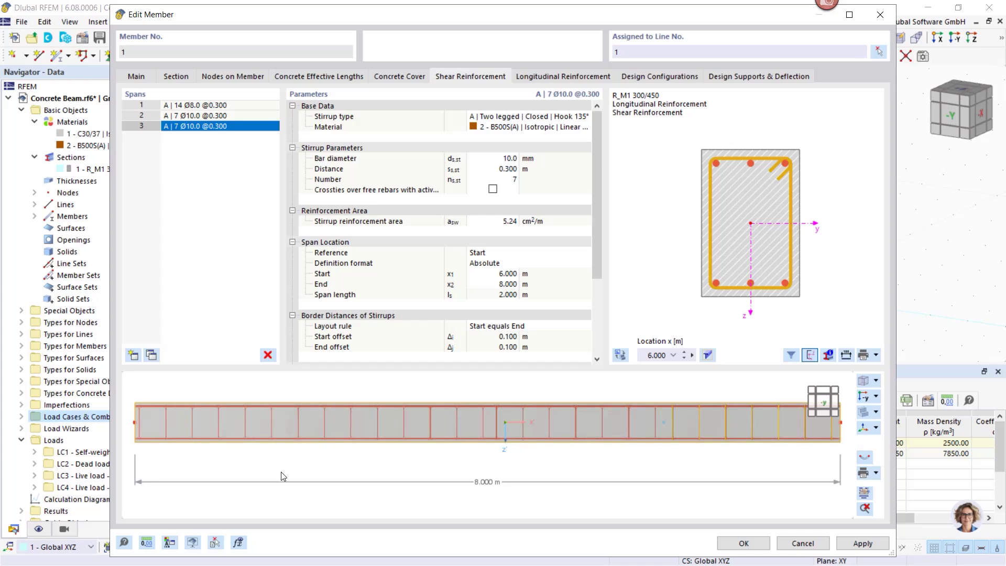
click(268, 356)
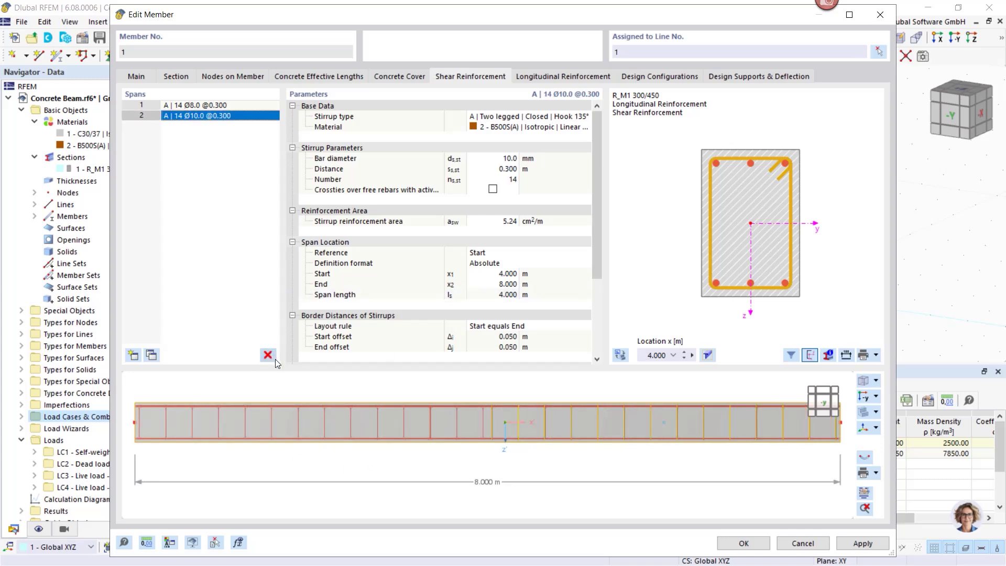
click(268, 355)
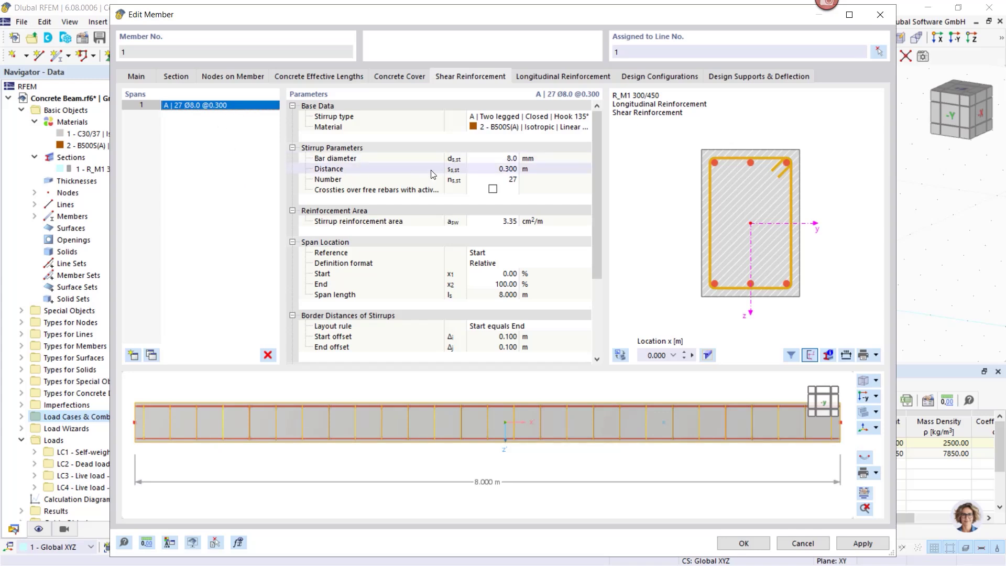
Step: Change the longitudinal reinforcement to type B, Unsymmetrical, and set the top side bar diameter to 14 mm
click(548, 77)
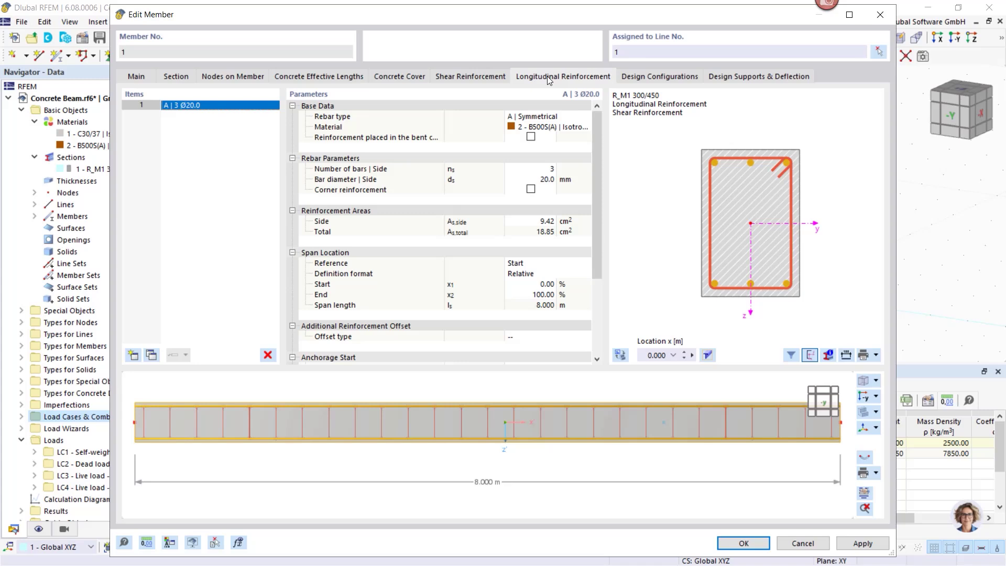
click(571, 116)
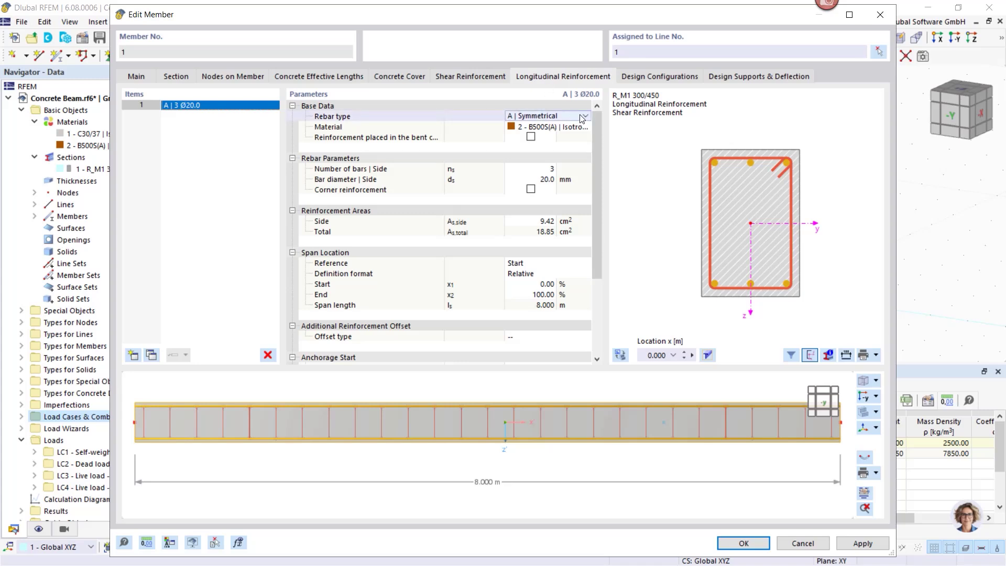
click(585, 116)
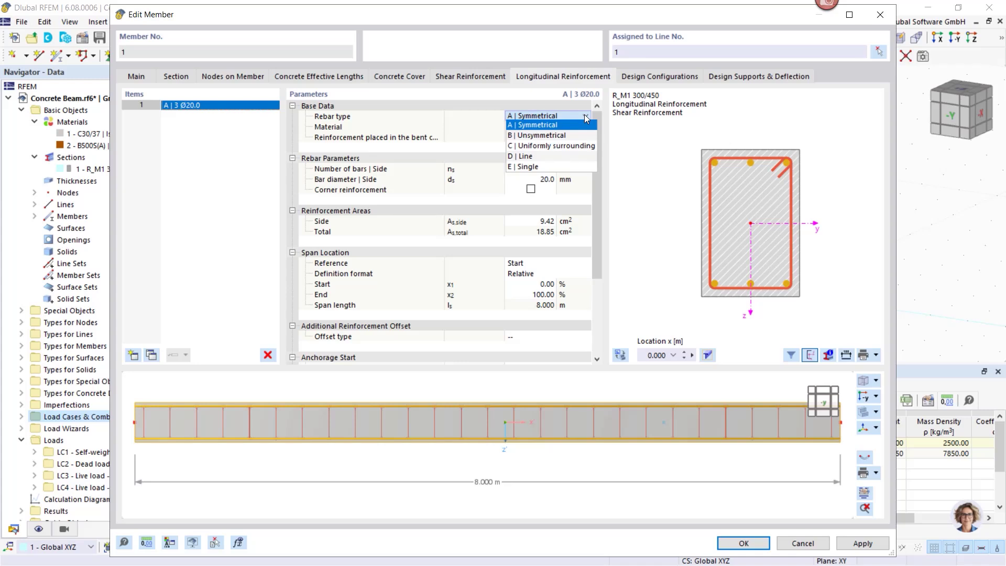
click(561, 136)
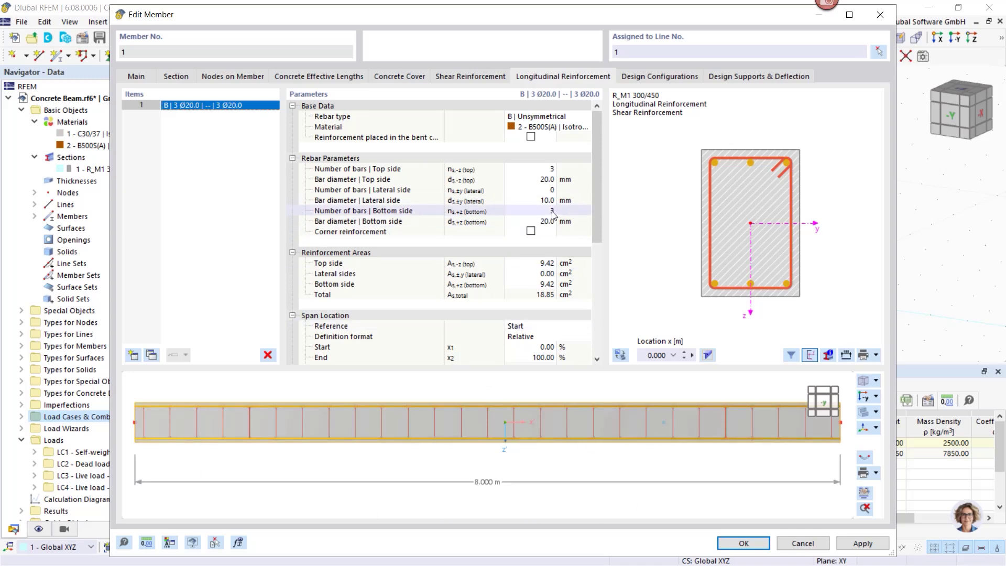
click(545, 180)
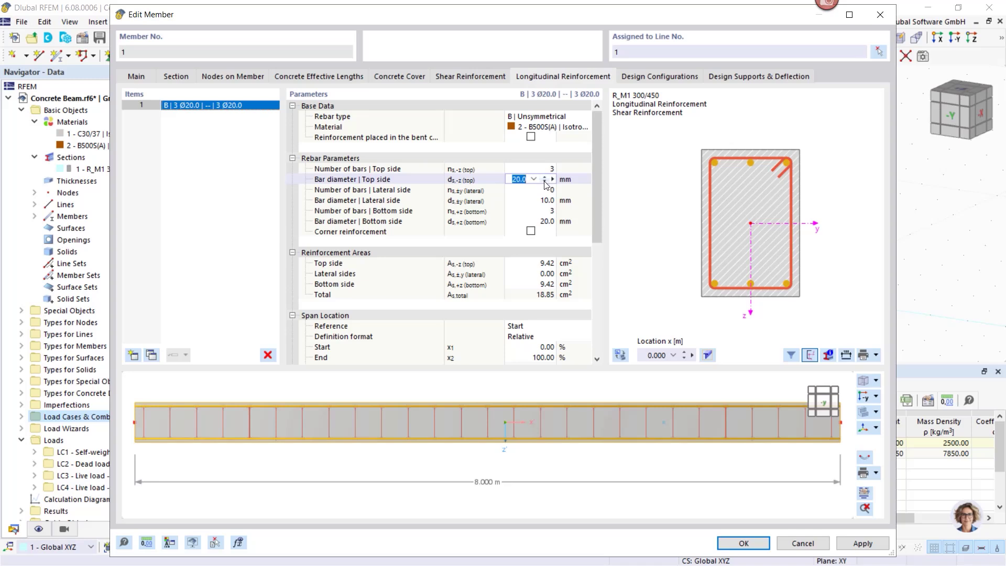
click(534, 180)
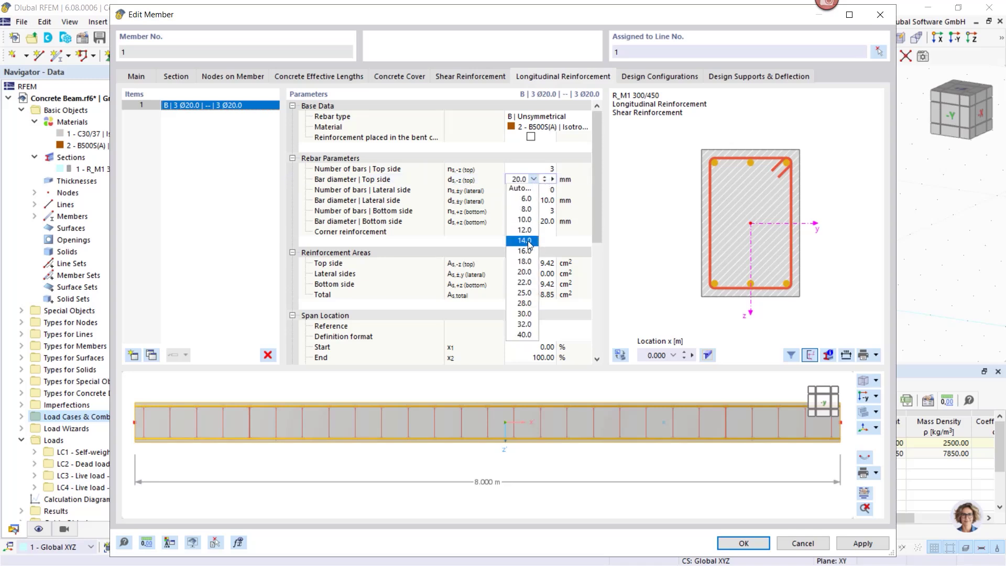
click(530, 242)
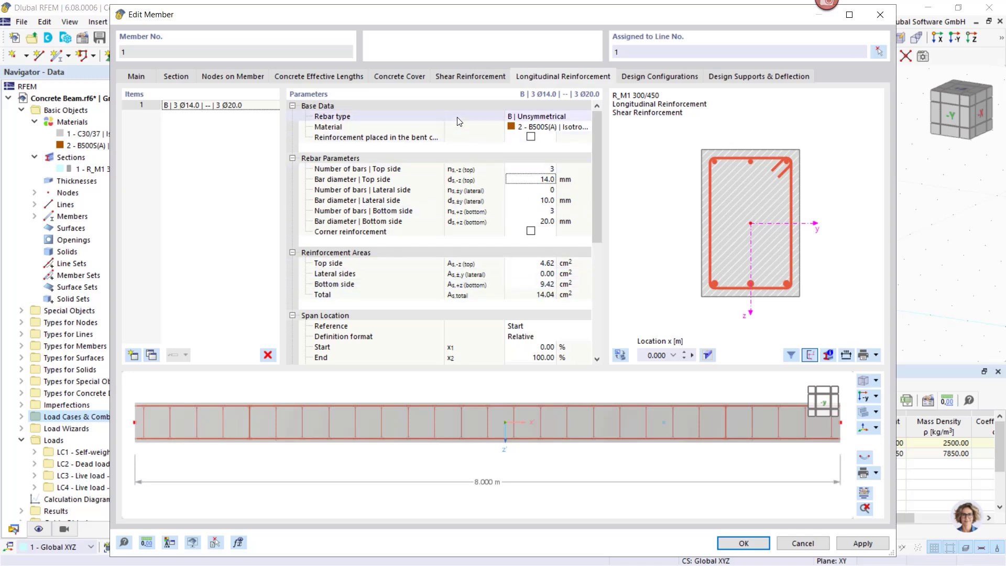
Step: Recheck and apply the member's reinforcement settings, and show its ultimate and serviceability design configurations
click(462, 77)
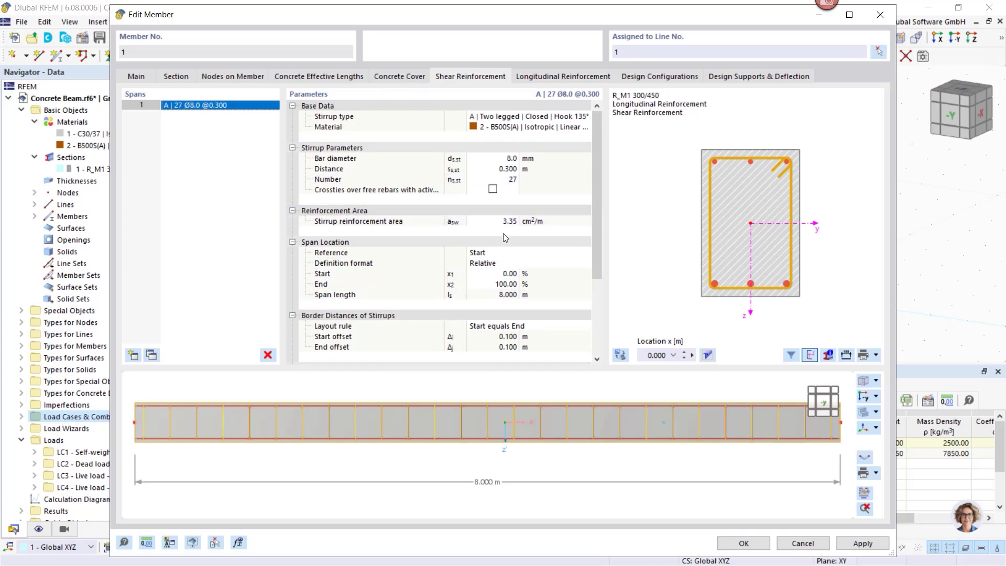
click(533, 79)
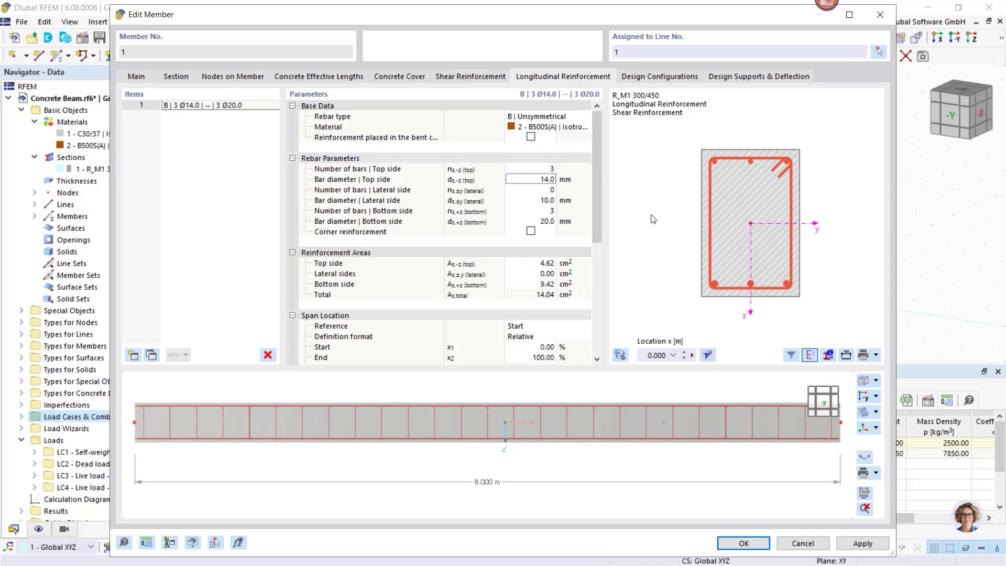
click(863, 543)
click(652, 76)
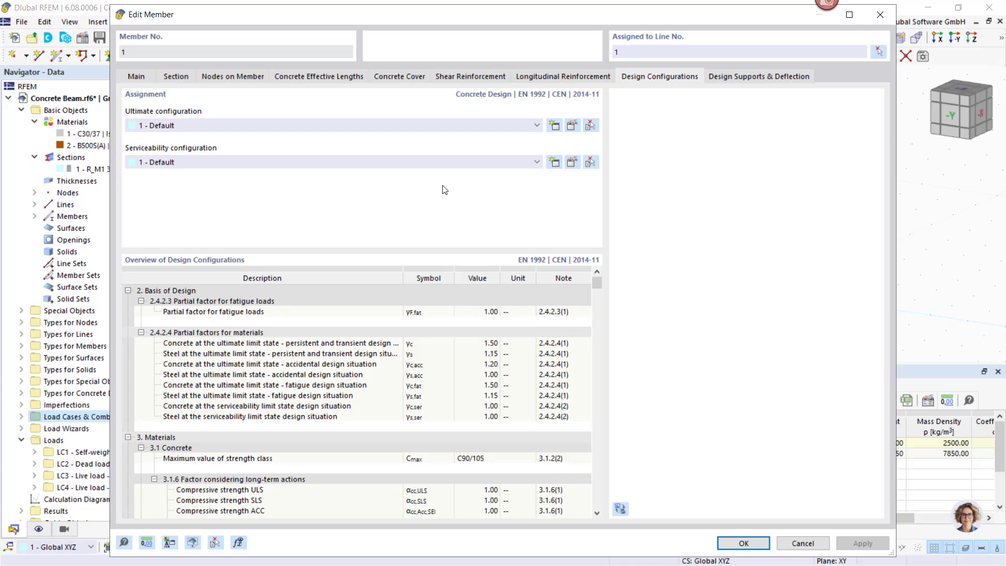
Step: Review the default ultimate configuration's member design parameters, disable the design of the shear joint, and confirm
click(571, 126)
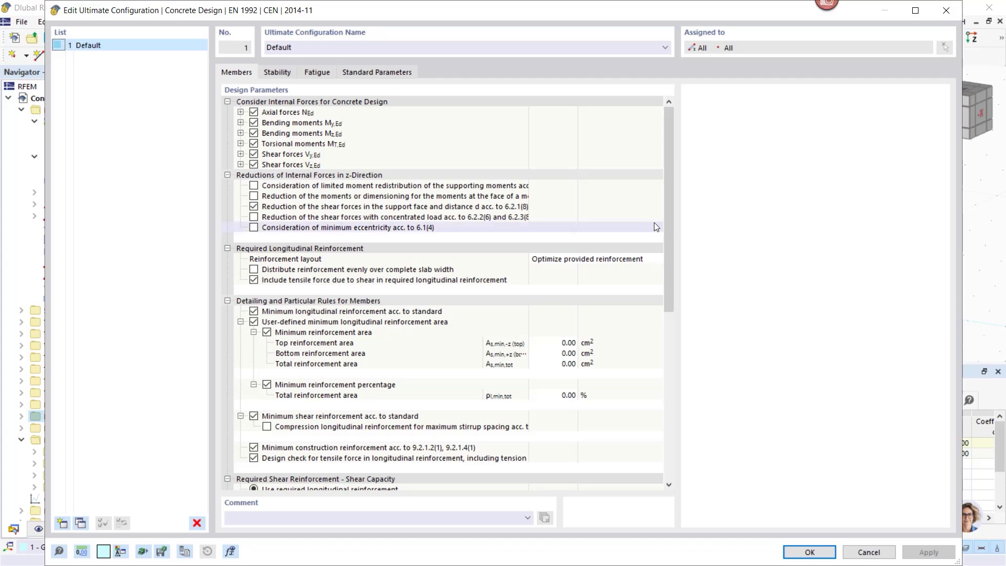
drag(668, 159, 674, 205)
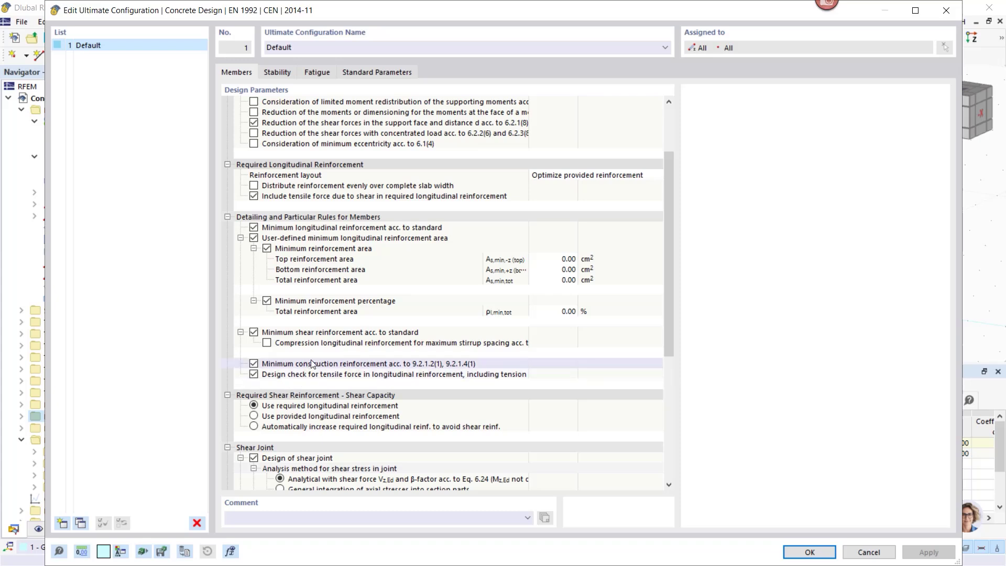
scroll(325, 349, down, 2)
scroll(332, 346, down, 2)
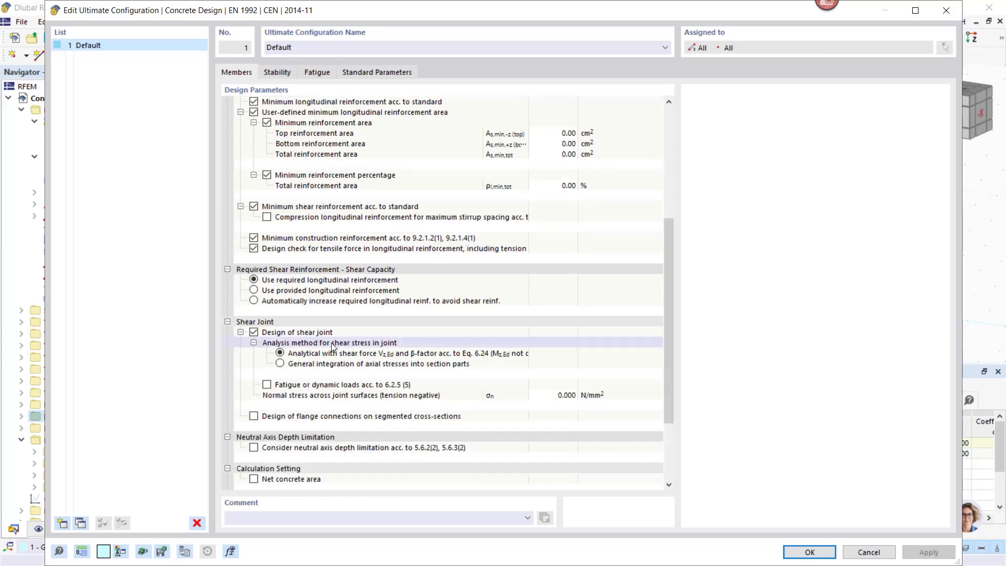
click(253, 332)
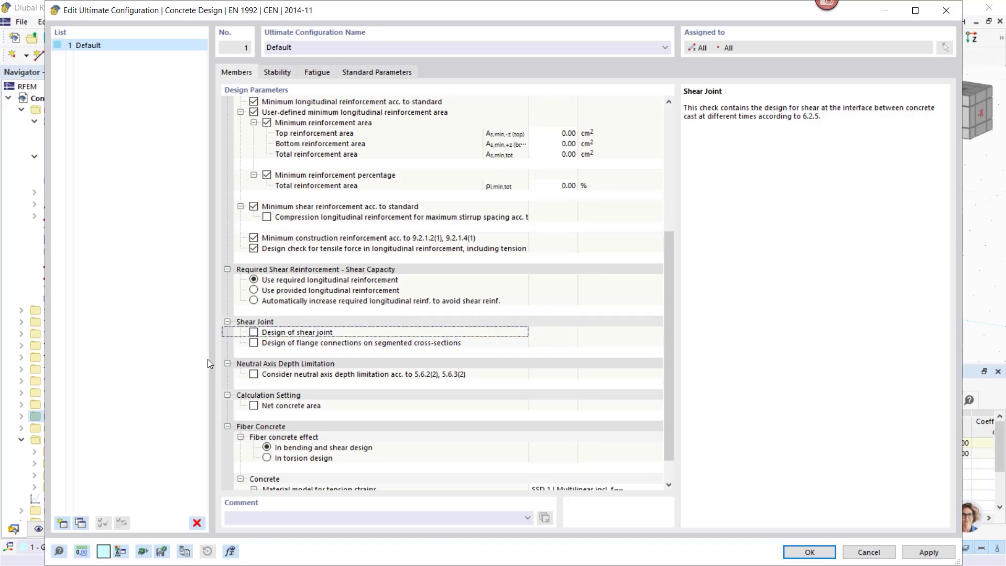
scroll(317, 384, down, 1)
scroll(319, 387, up, 9)
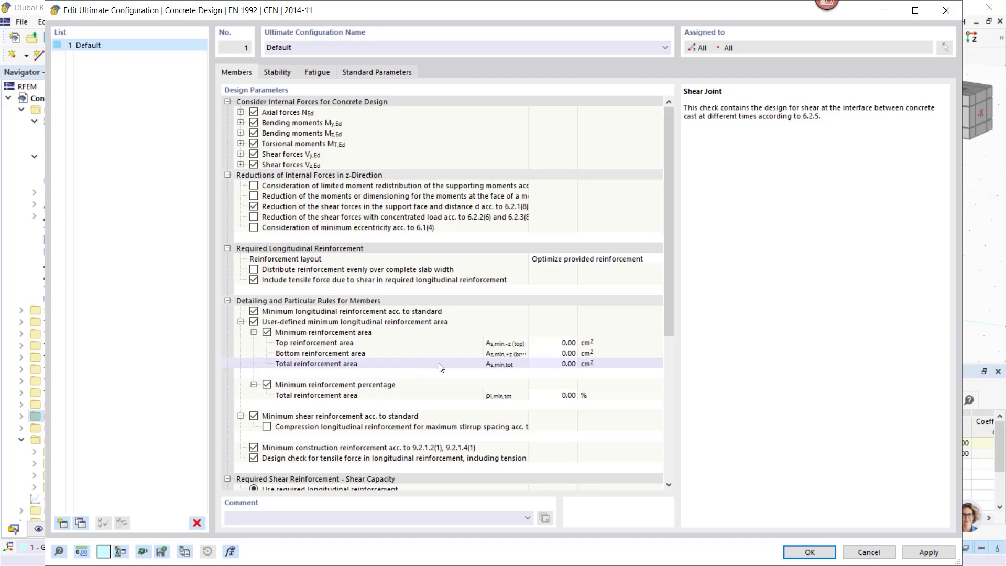
click(809, 552)
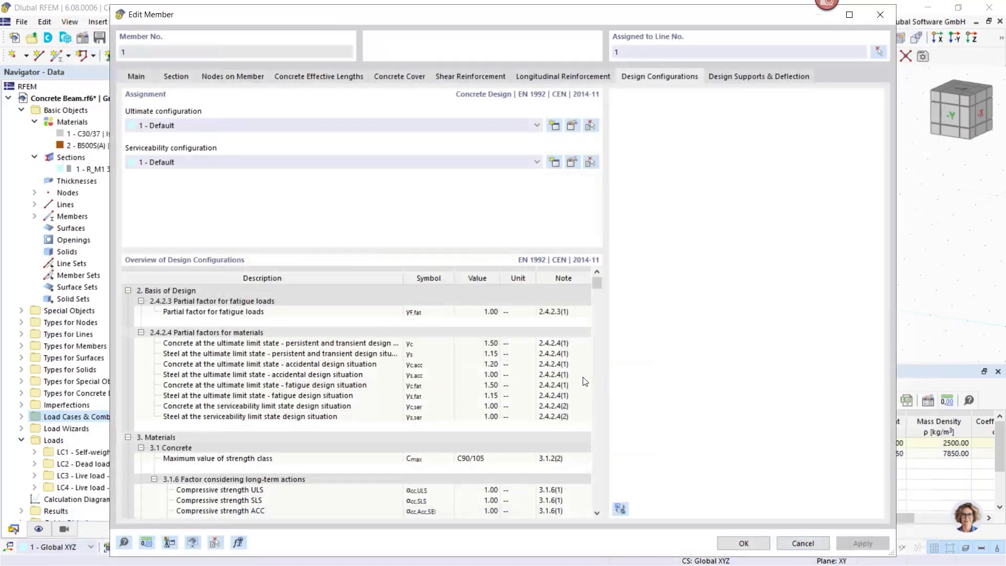
Step: Review the default serviceability configuration, disable the limitation of deflection, and confirm
click(571, 162)
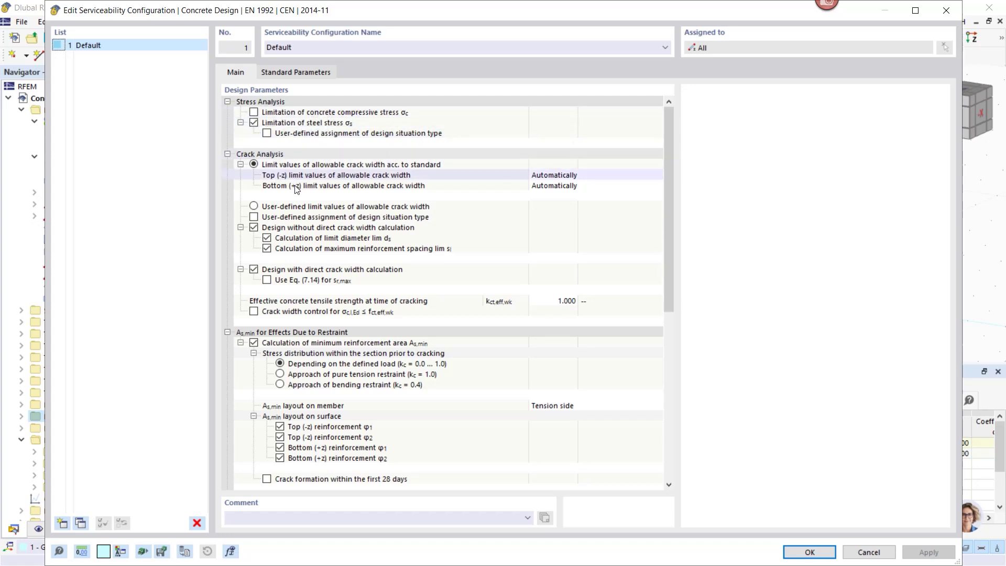
scroll(344, 266, down, 3)
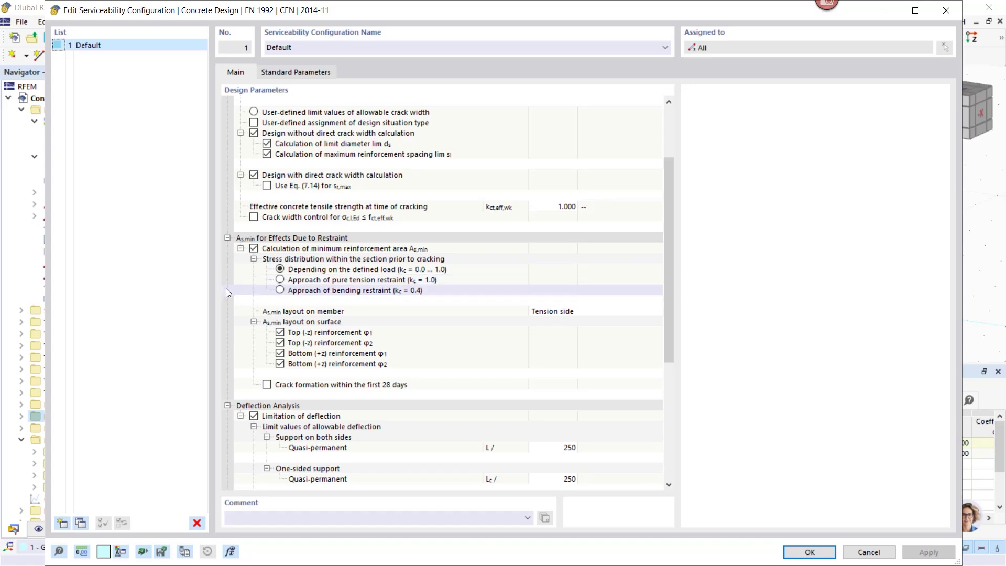
scroll(239, 302, down, 1)
scroll(239, 300, down, 1)
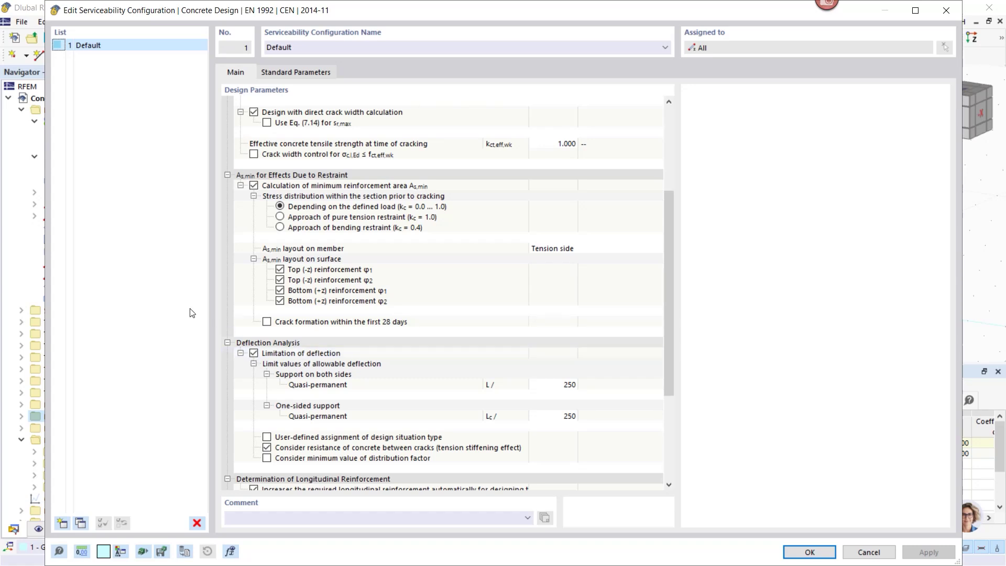
click(253, 355)
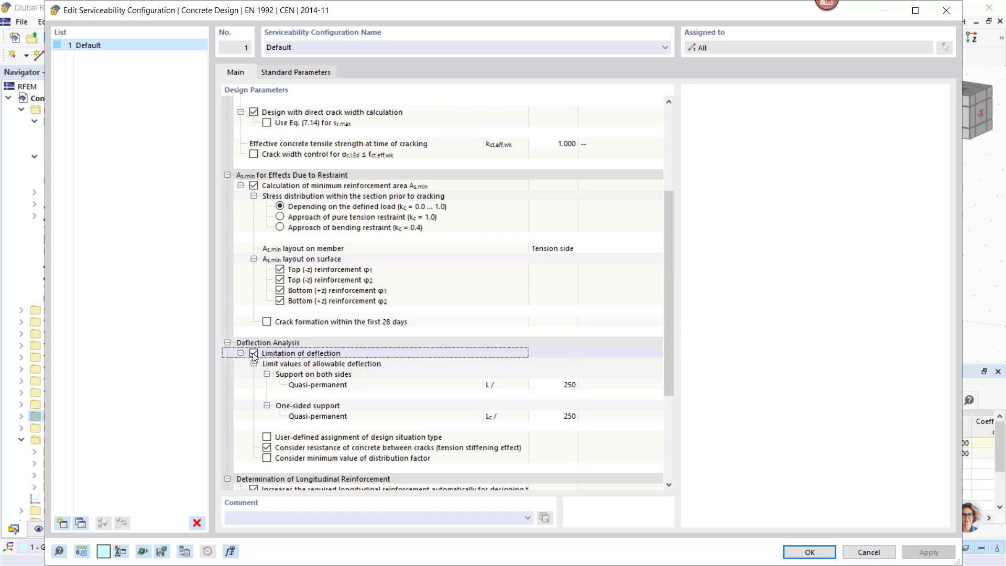
scroll(290, 293, down, 1)
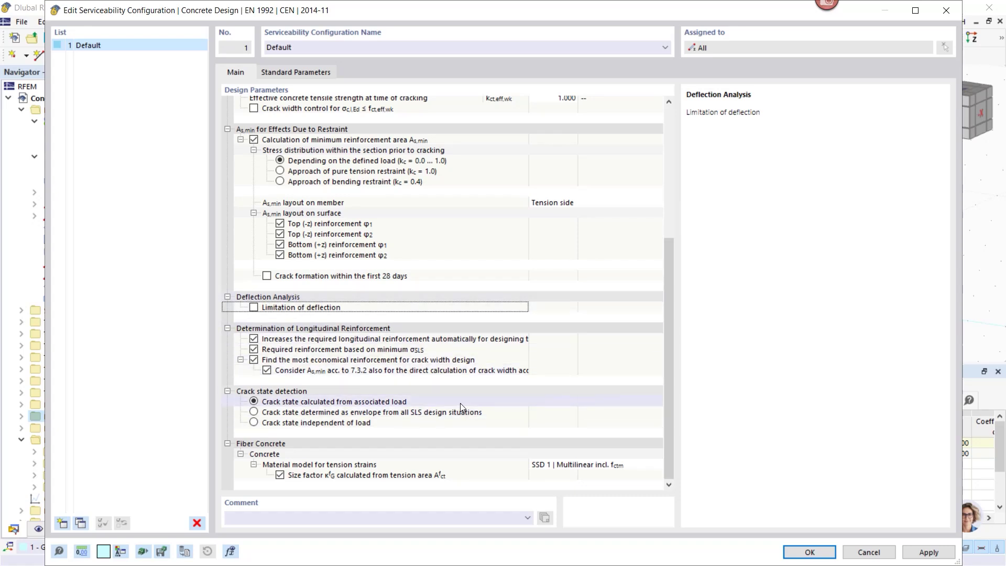
scroll(460, 404, up, 3)
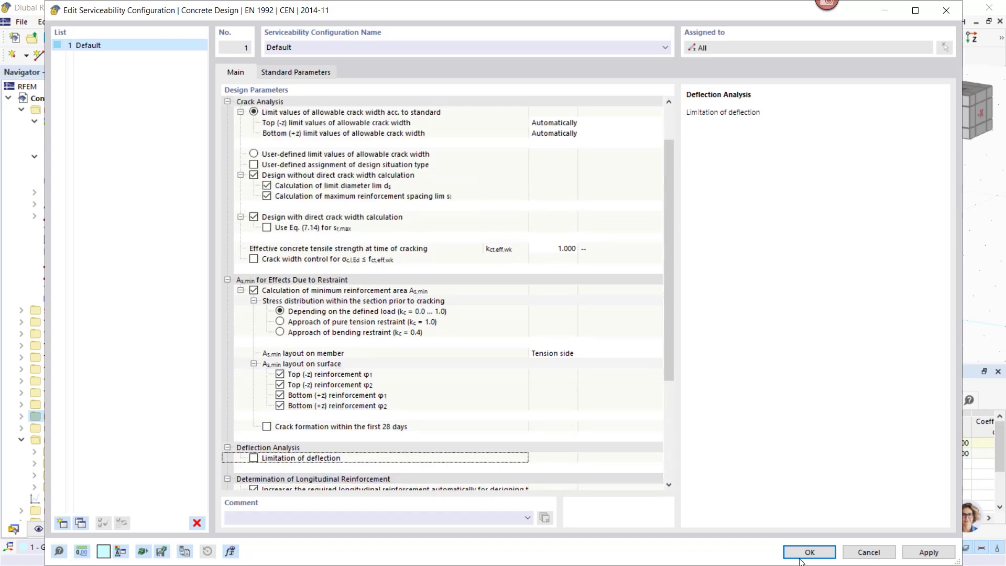
click(804, 553)
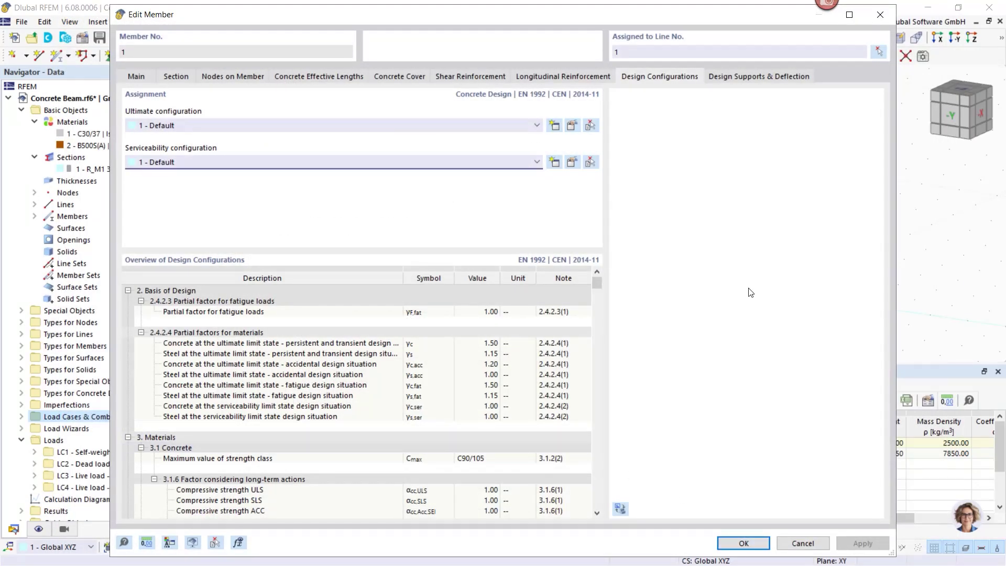
Step: Create a concrete design support at the member start as a monolithic end support, inactive for deflection design in the y-axis
click(740, 79)
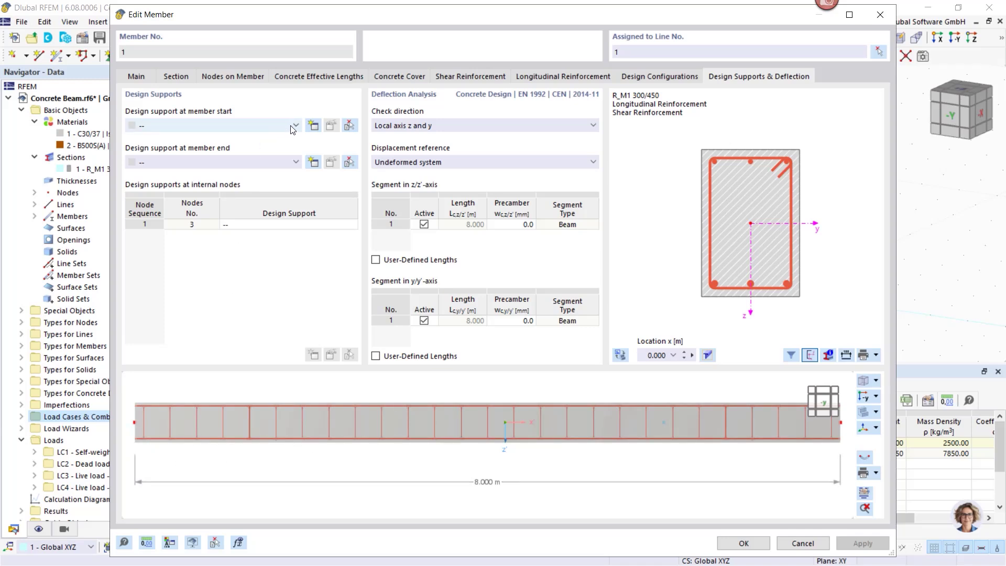
click(314, 126)
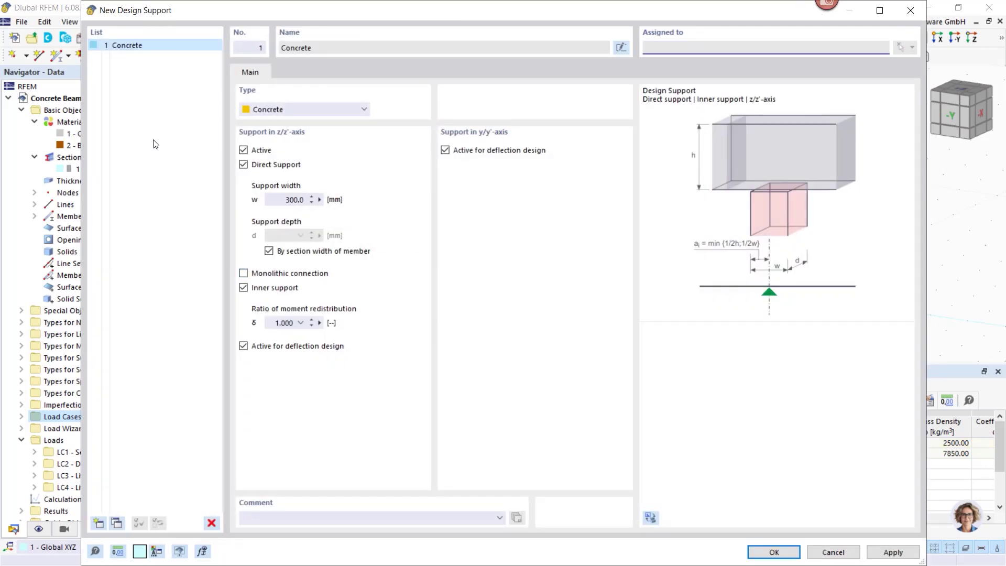
click(449, 153)
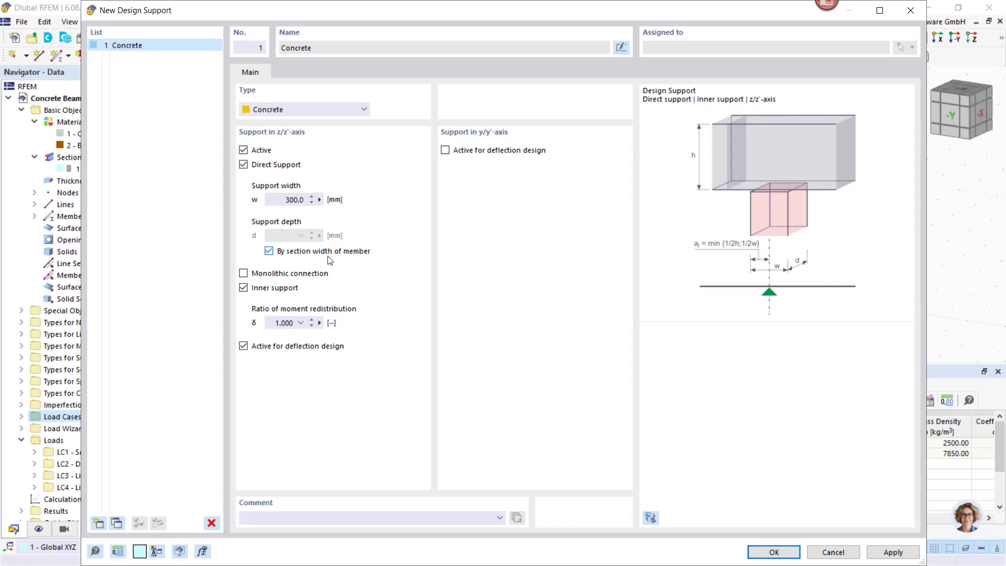
click(244, 273)
click(243, 290)
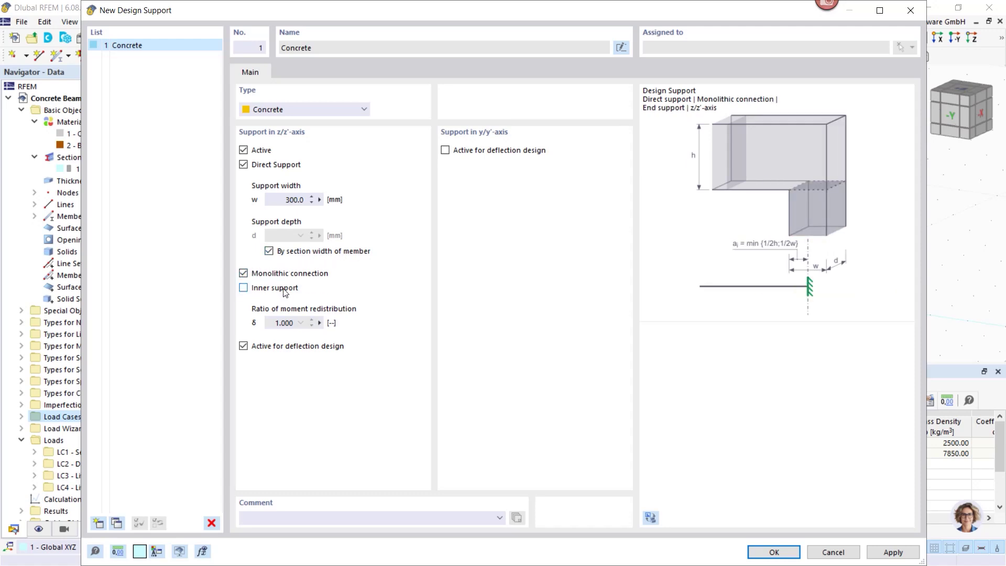
click(894, 553)
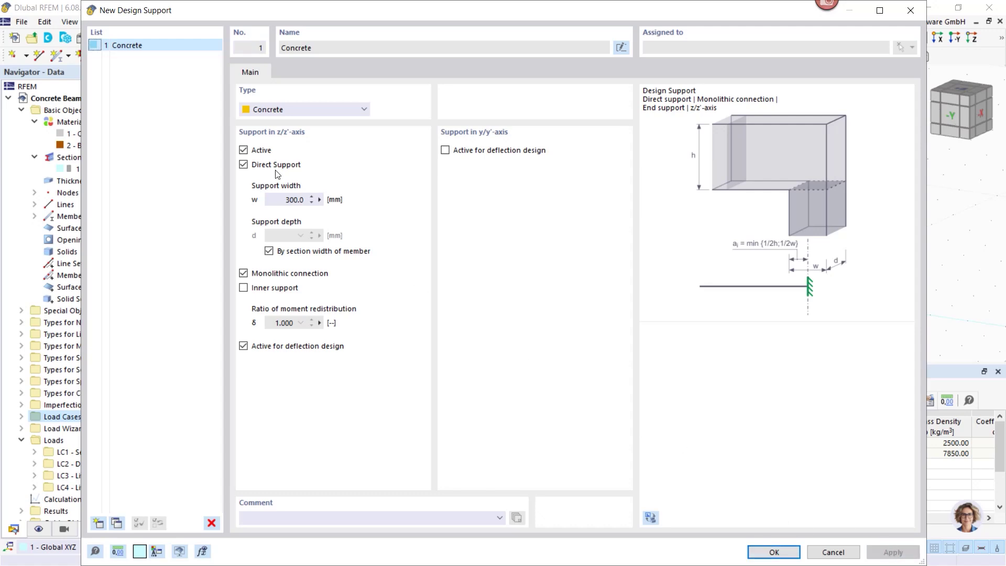
Step: Add a second concrete design support with a monolithic connection and make it an inner support
click(98, 524)
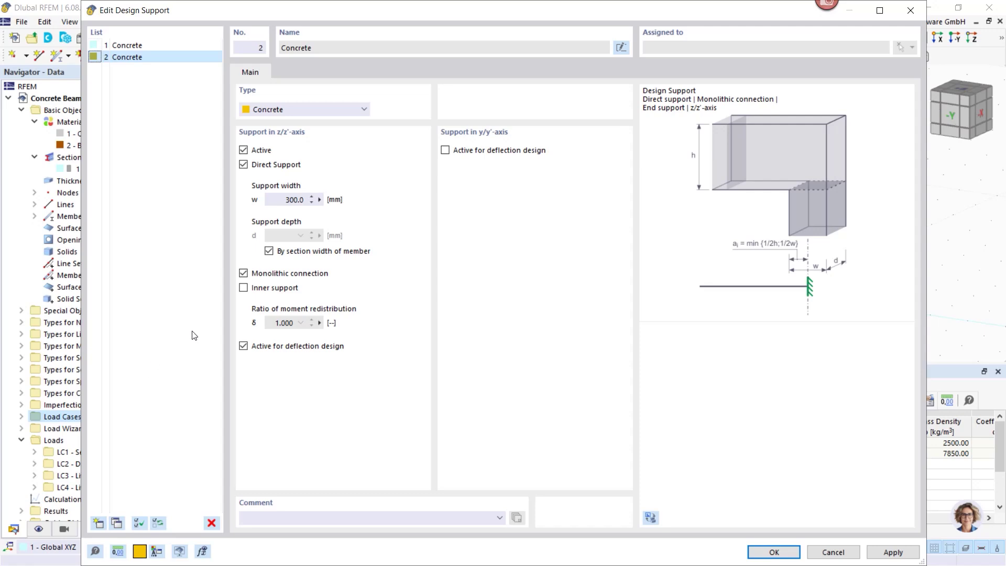
click(243, 288)
click(774, 552)
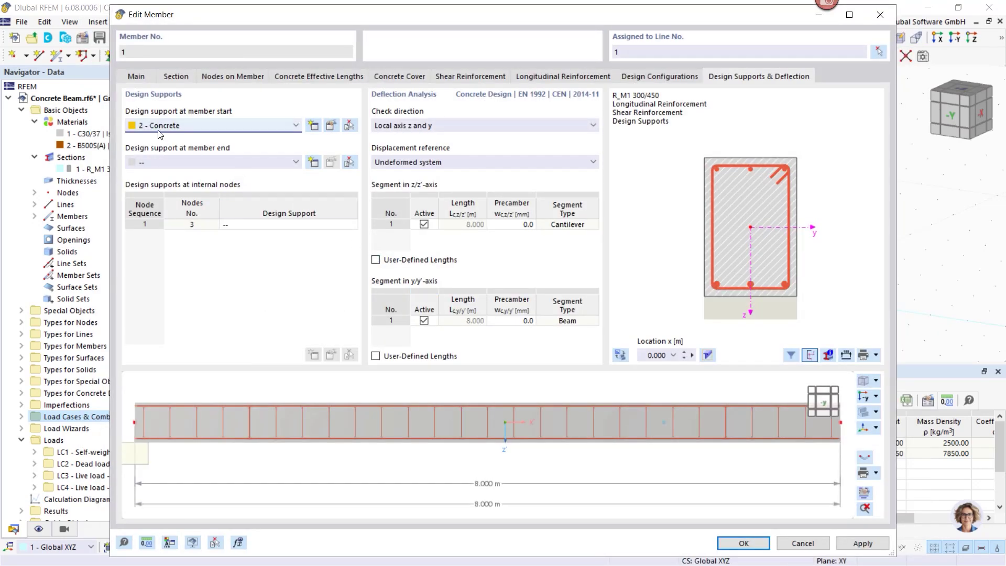
Step: Assign design support 1 to the member start and design support 2 to internal node 3, and confirm the member
click(173, 125)
click(168, 139)
click(330, 224)
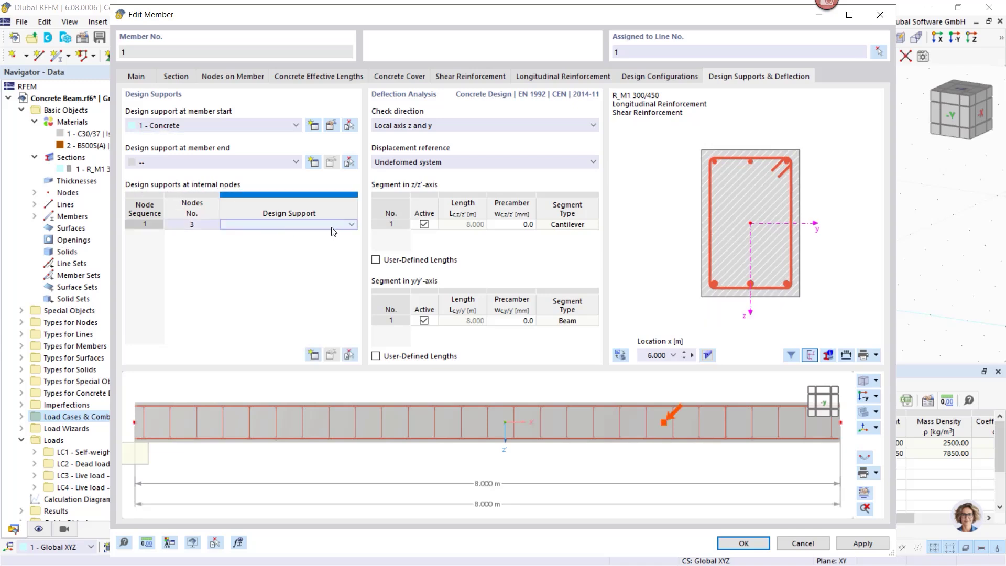
click(351, 226)
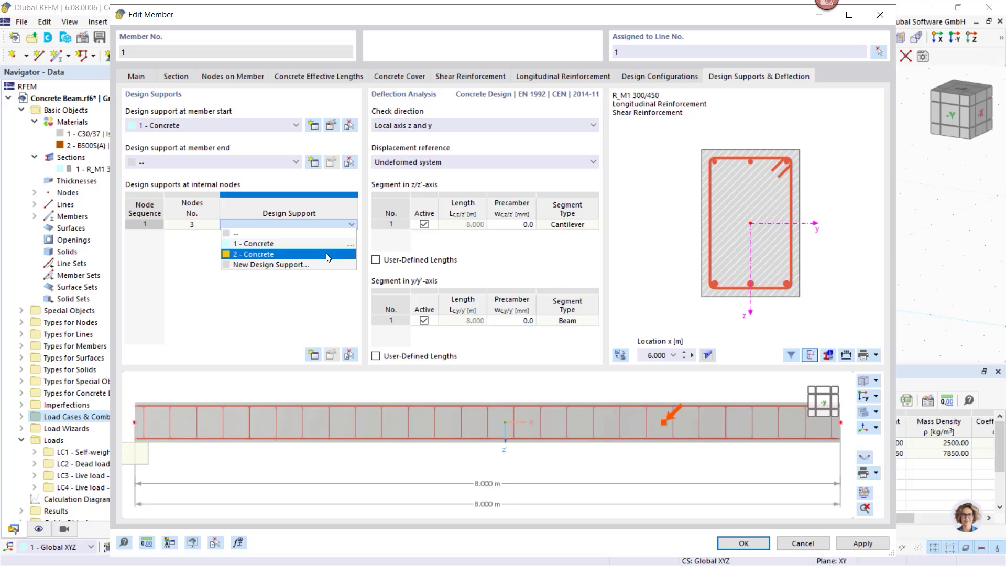
click(265, 253)
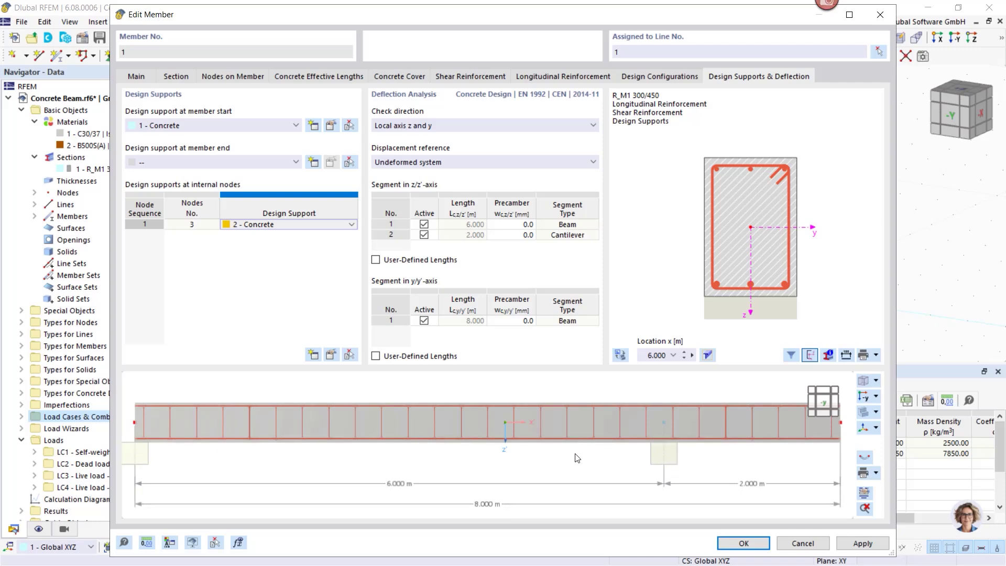
click(740, 545)
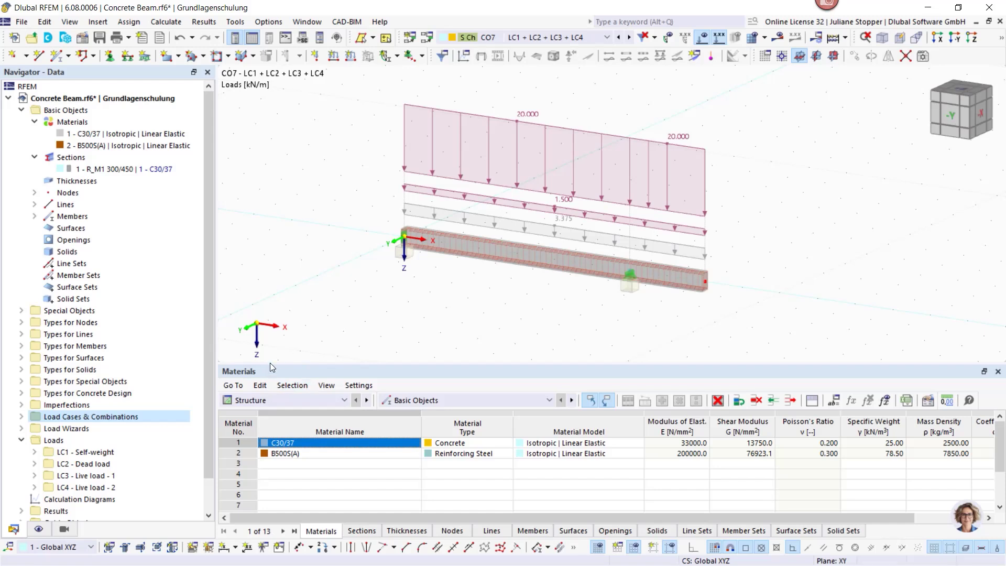
Step: List the individual lines and members of the model in the data tree
click(275, 401)
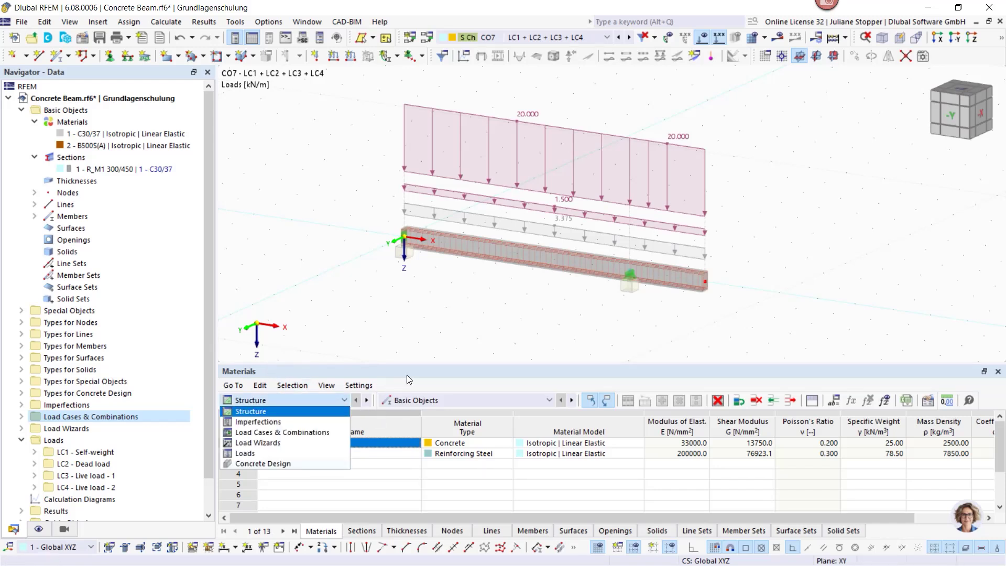
click(424, 376)
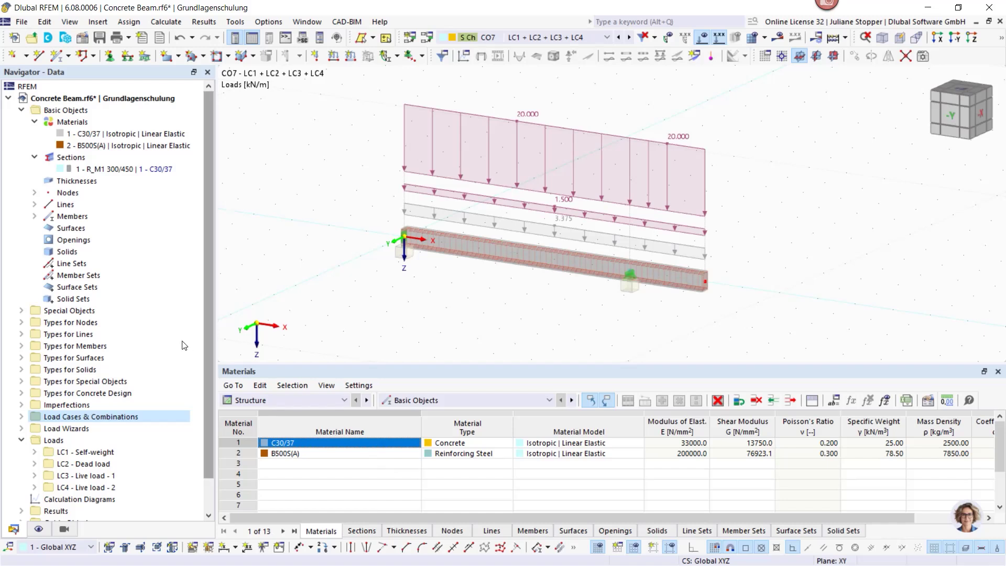
click(34, 203)
click(34, 228)
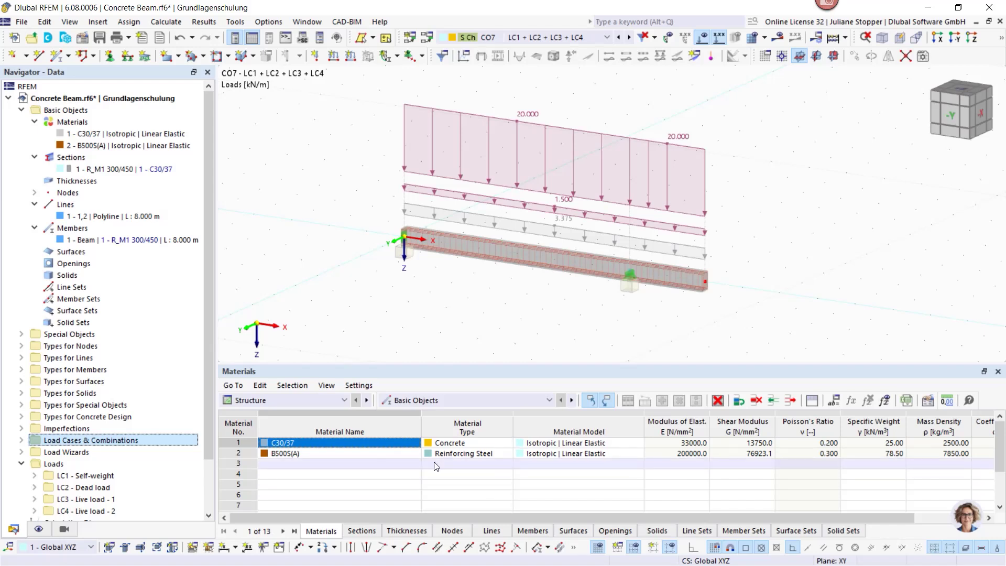
Step: Review the Concrete Design situations, keeping SLS - Quasi-permanent included, check the objects to design, and run the design calculation
click(344, 401)
click(280, 463)
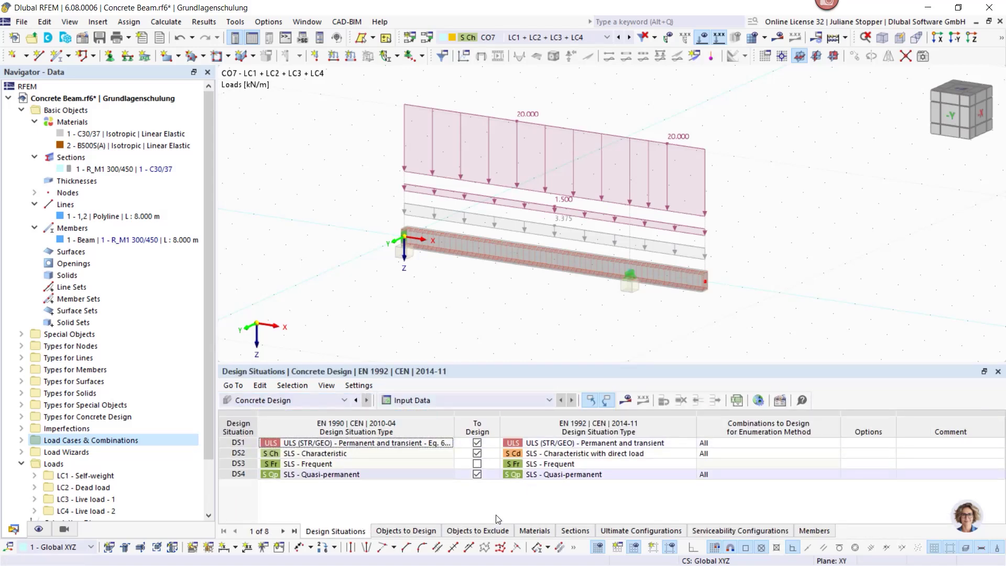
click(476, 475)
click(477, 474)
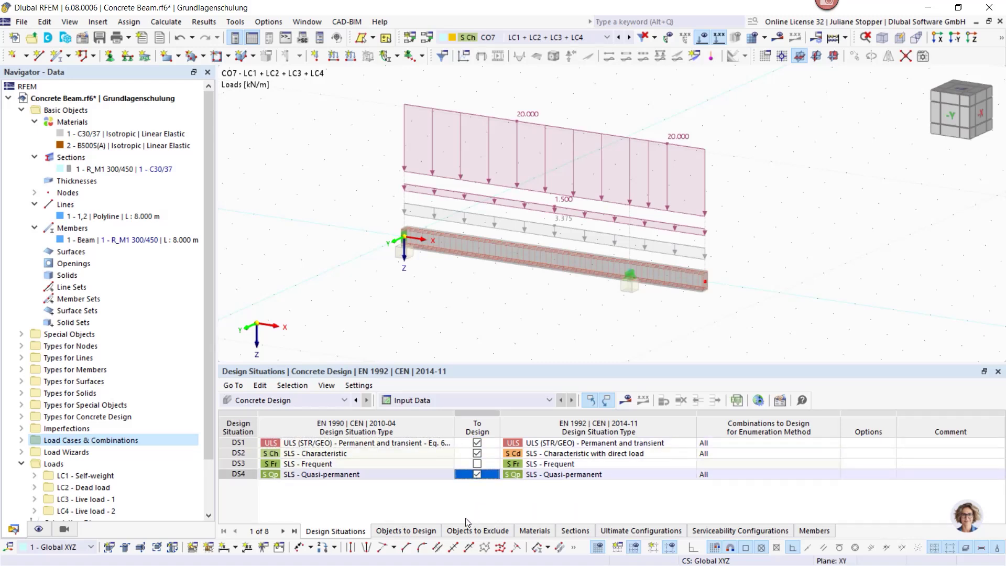
click(407, 532)
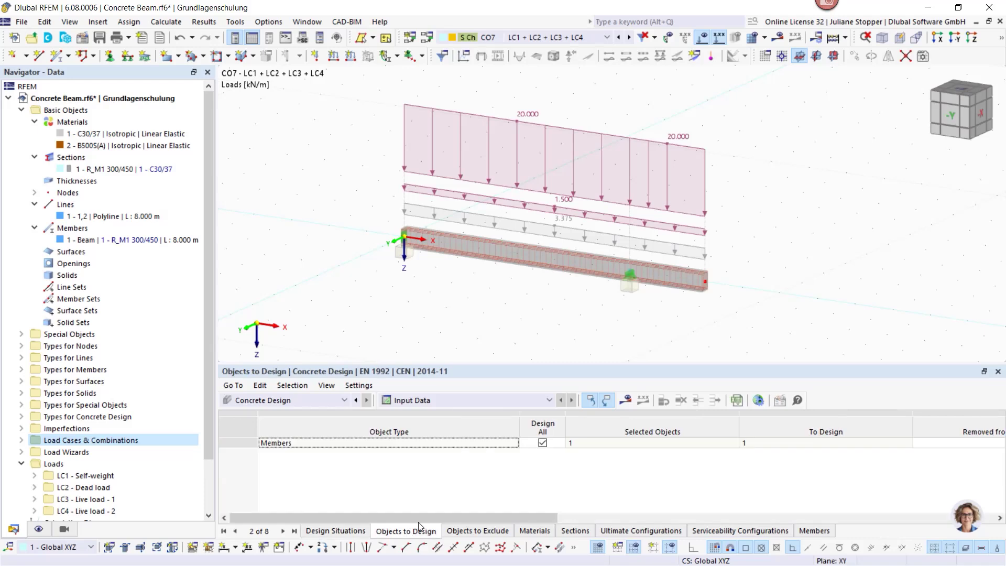
click(331, 532)
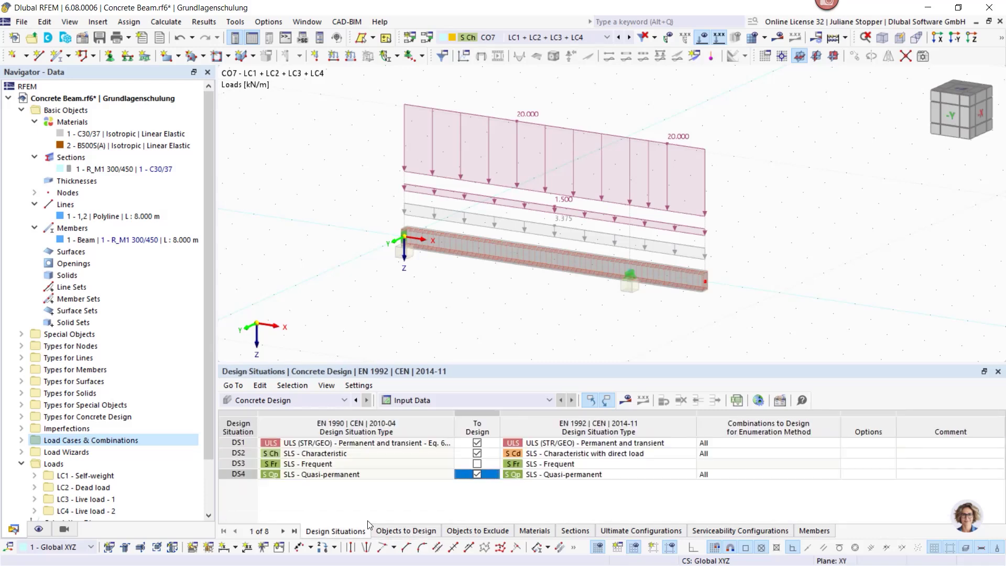
click(626, 401)
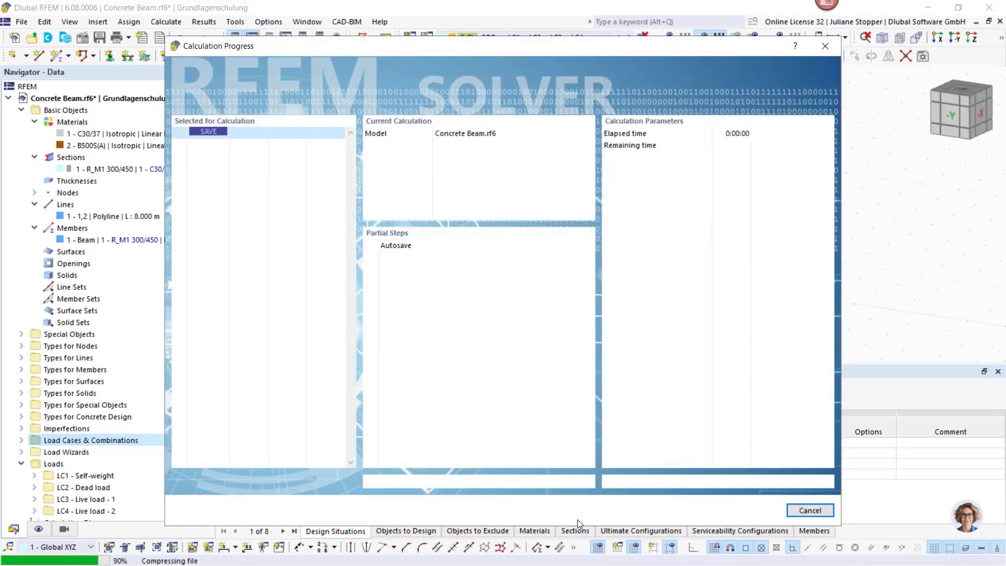
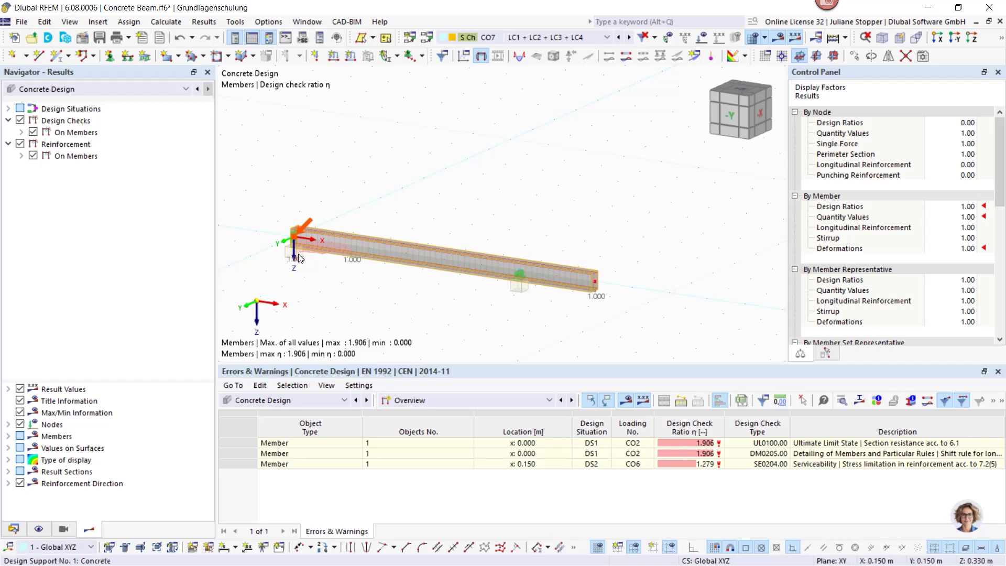
Step: Switch the displayed results from Concrete Design to Static Analysis to view the beam's global deformations
scroll(302, 259, up, 2)
middle_drag(356, 289, 343, 231)
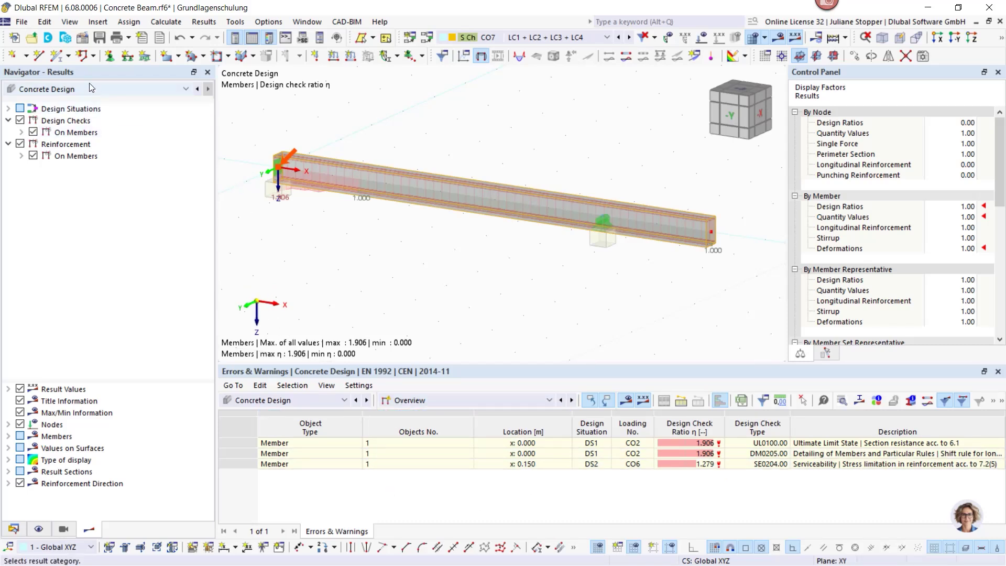
click(121, 94)
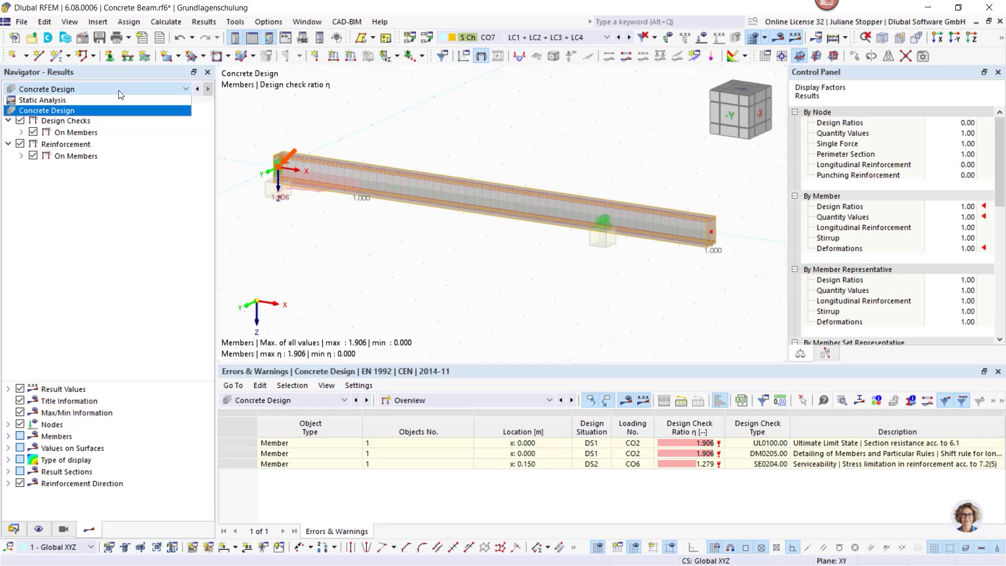
click(60, 102)
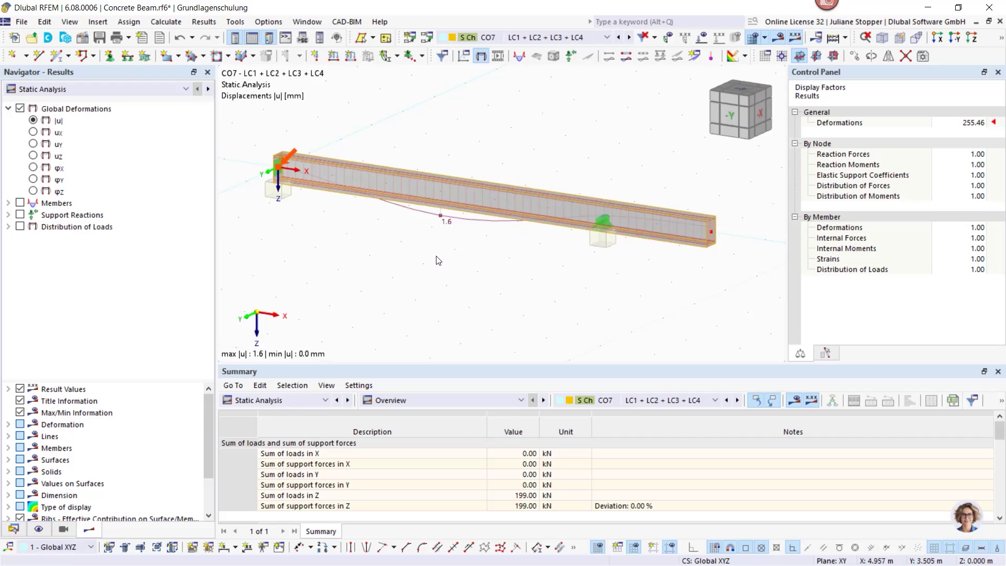
Step: Display the beam as a wireframe model
ctrl+middle_drag(411, 250, 372, 183)
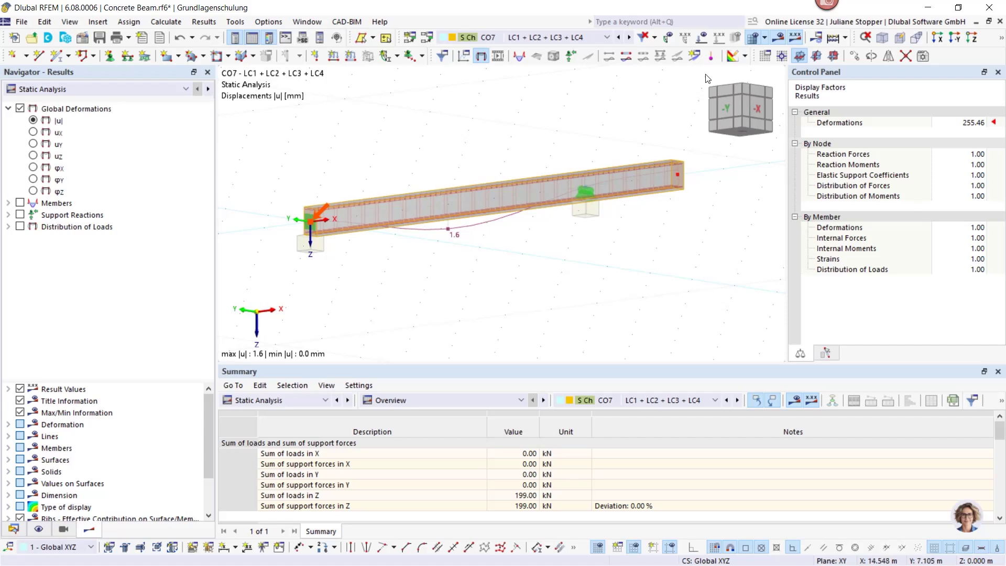
click(884, 39)
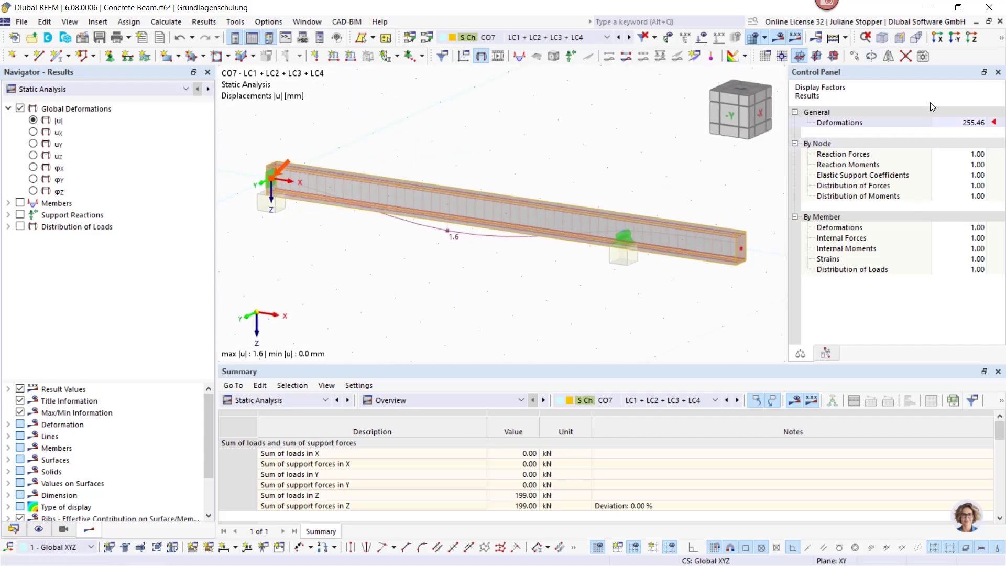
click(1001, 41)
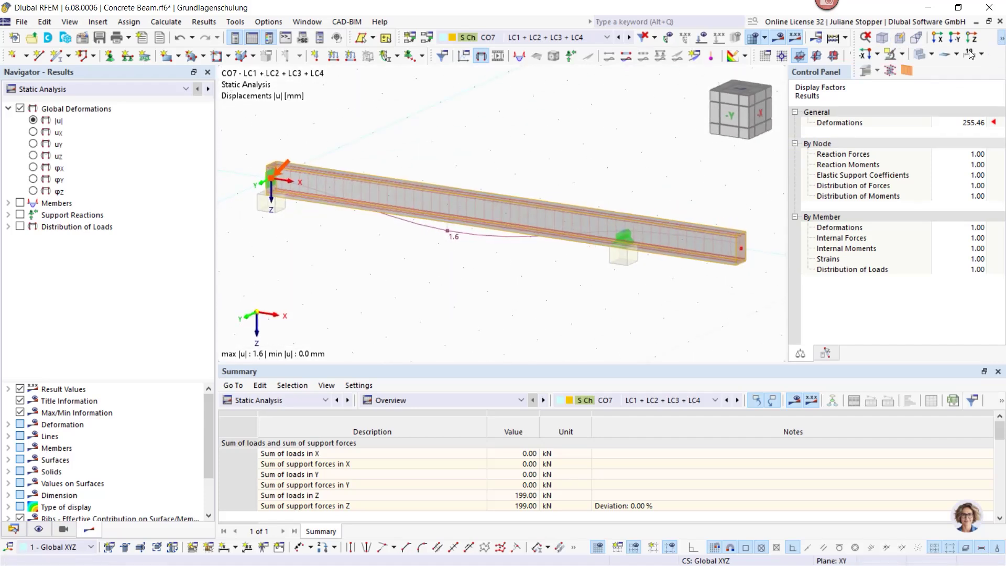
click(933, 56)
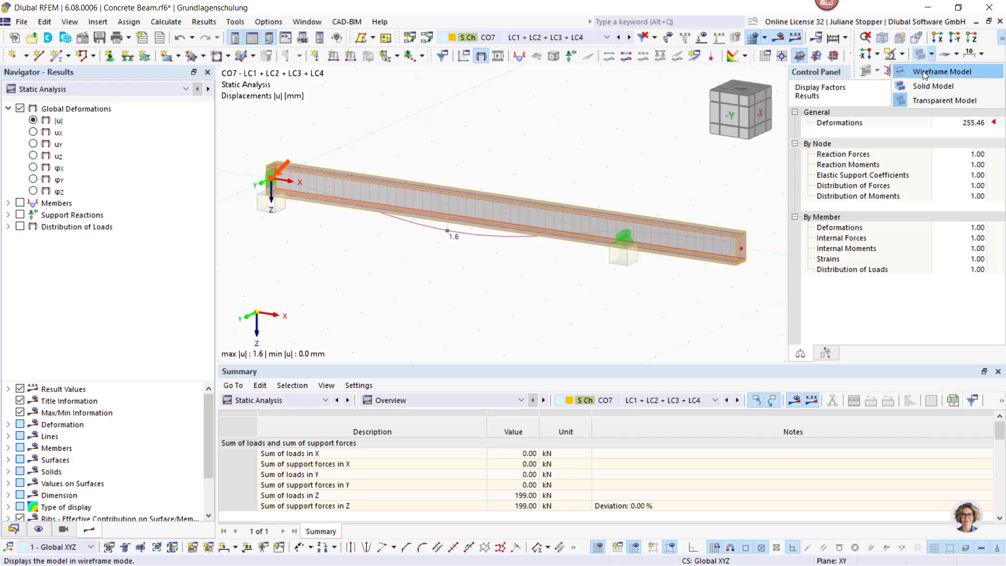
click(923, 71)
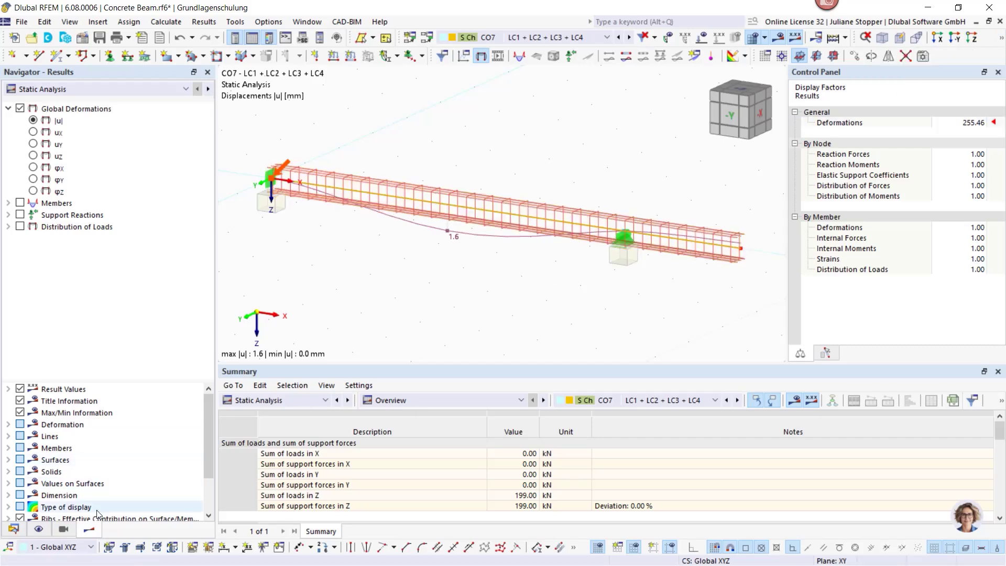
Step: Hide the types for concrete design in the model display
click(62, 529)
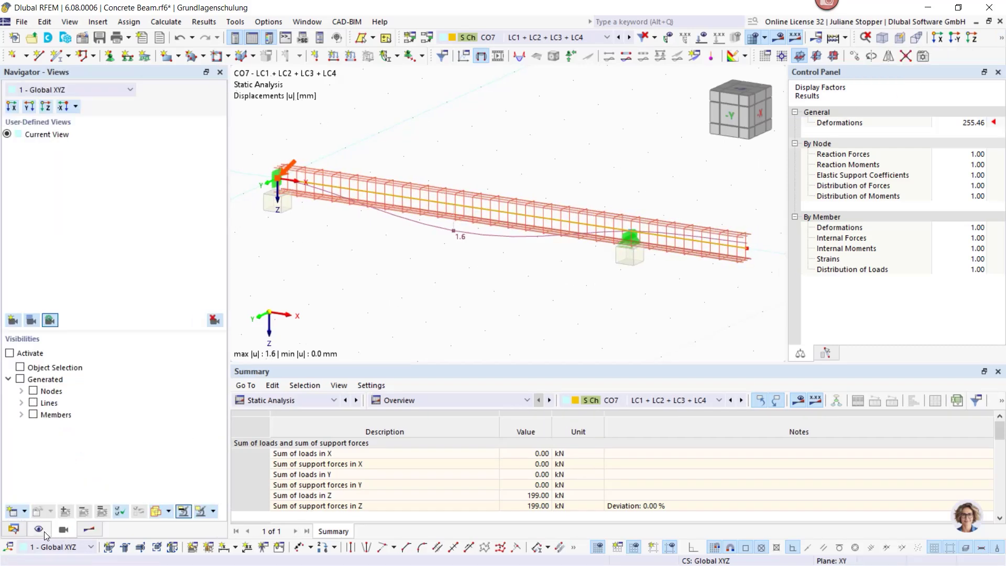
click(44, 531)
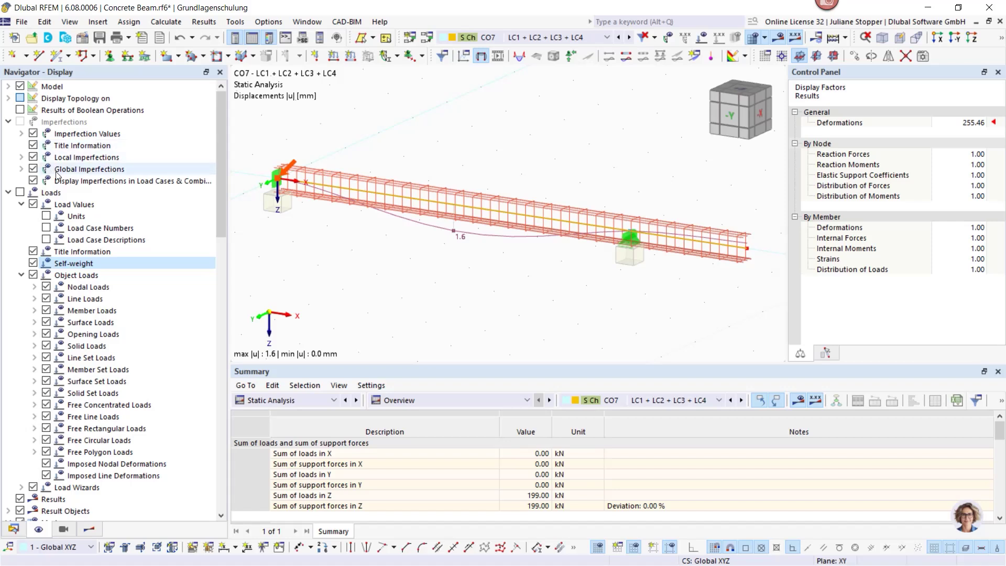
click(8, 87)
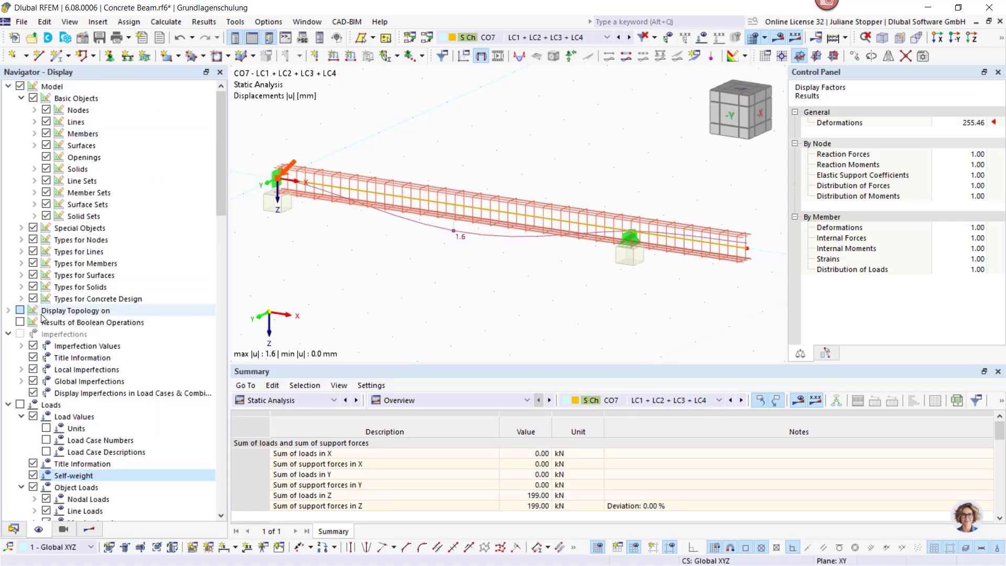
click(33, 299)
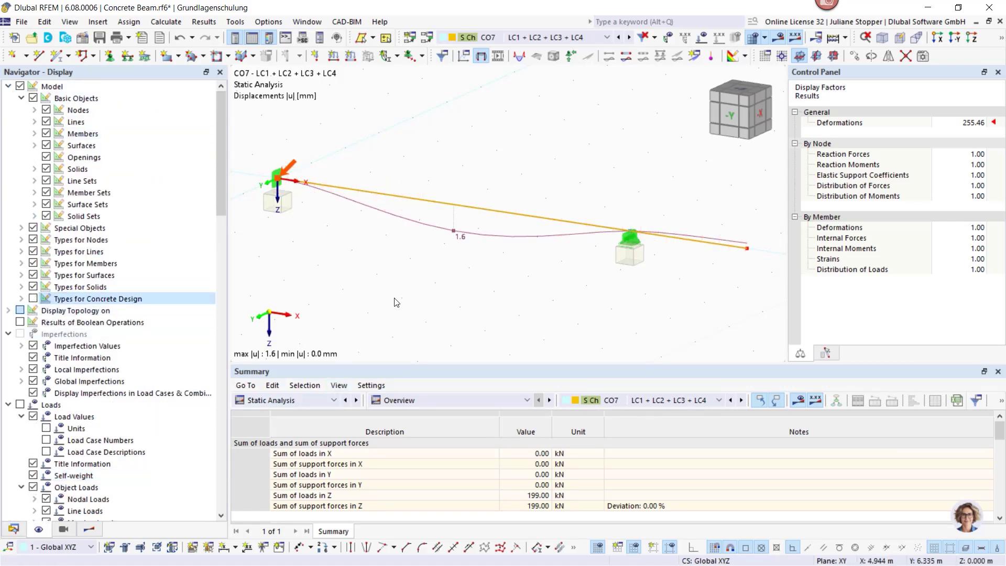
Step: Preview the member deformation as coloured sections and restore the line display
click(89, 531)
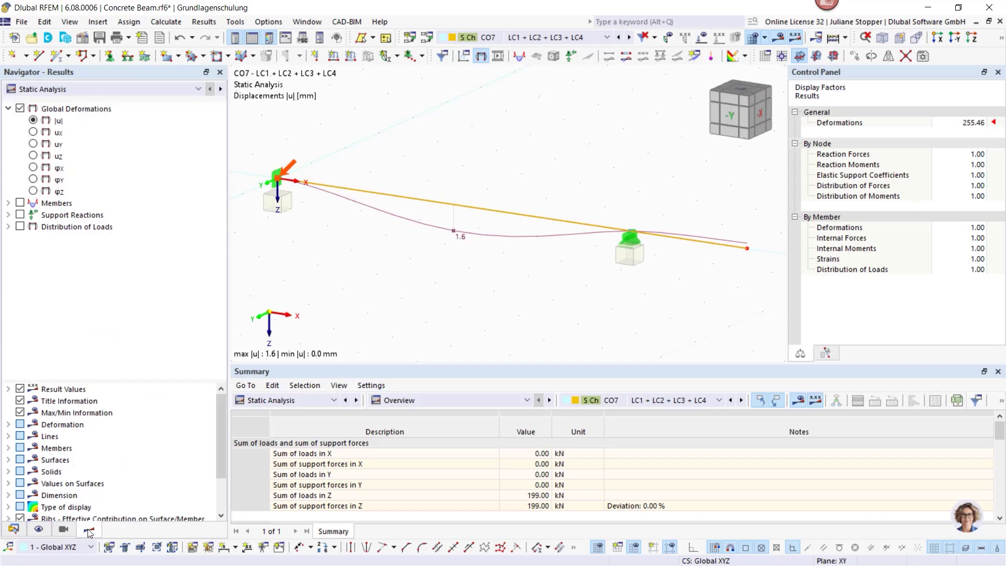
click(7, 425)
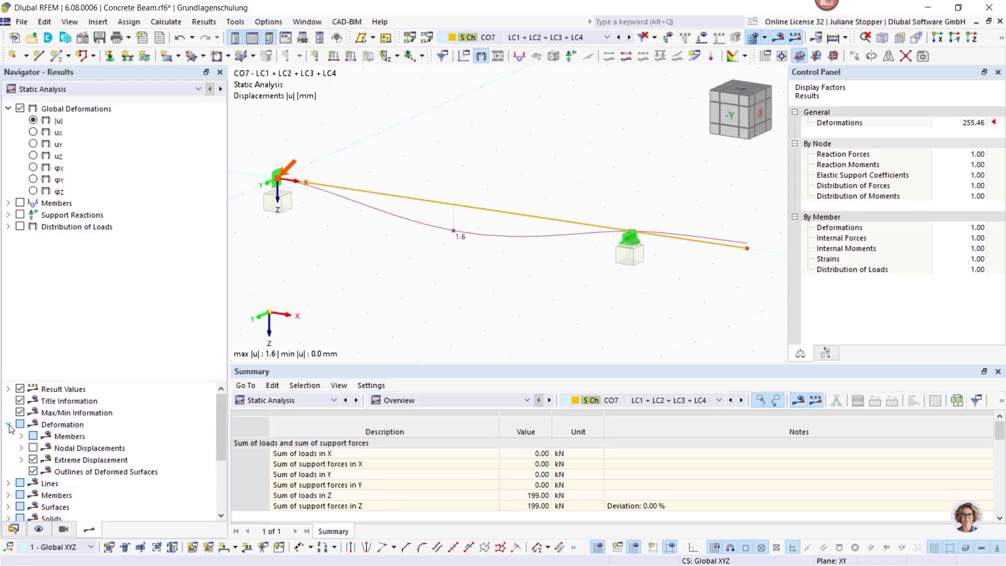
click(22, 437)
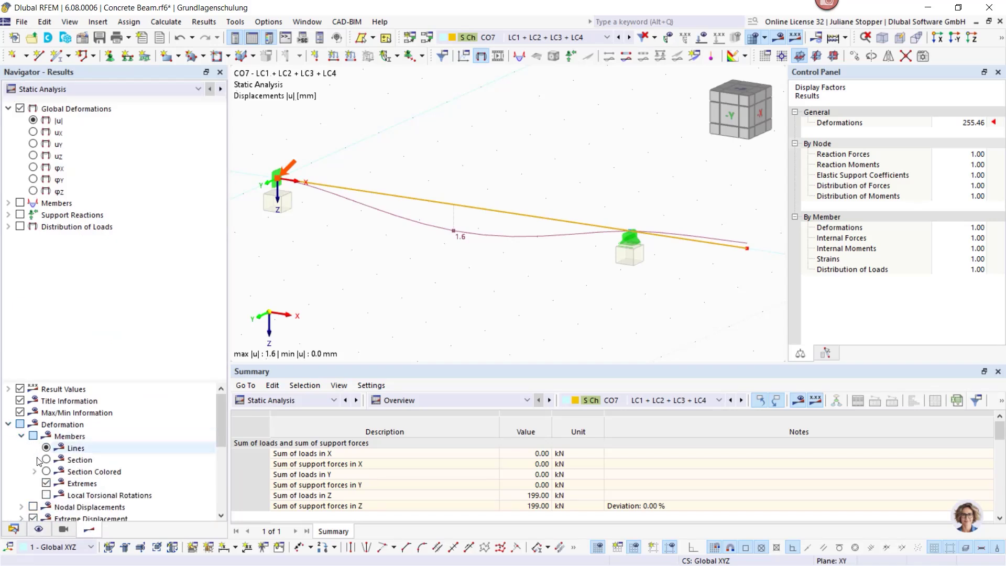
click(47, 472)
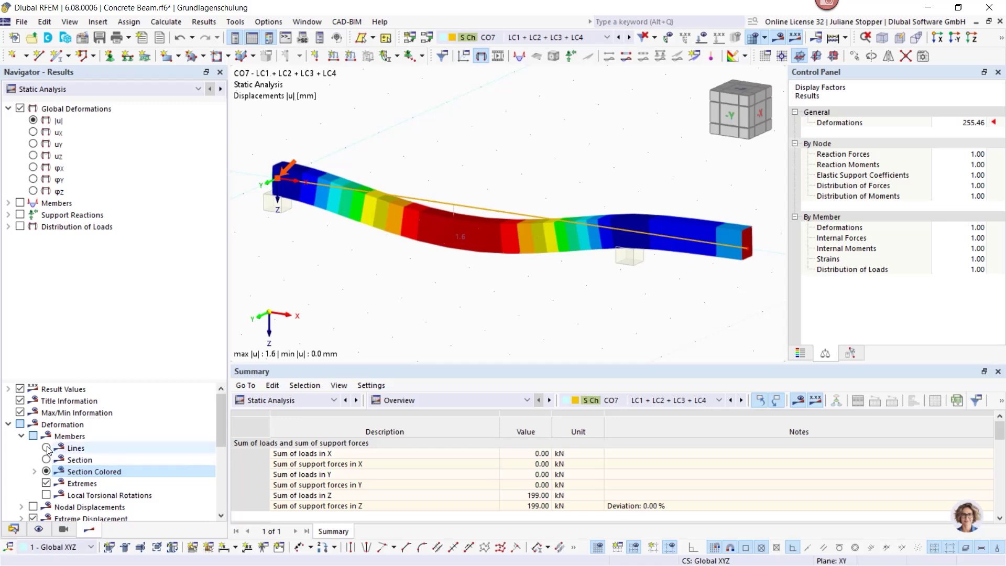
click(47, 448)
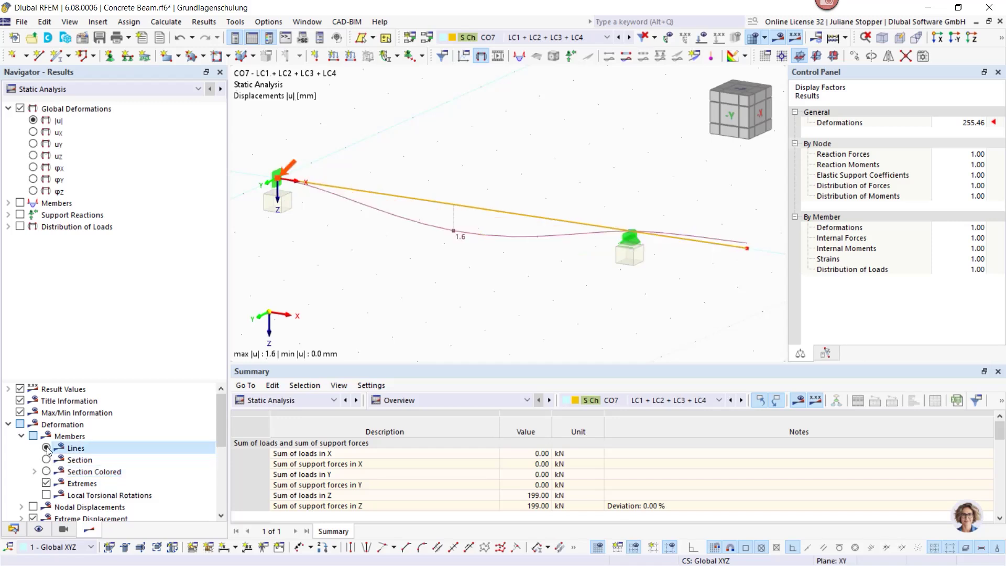
Step: Return the displayed results from Static Analysis to Concrete Design
click(14, 529)
click(89, 529)
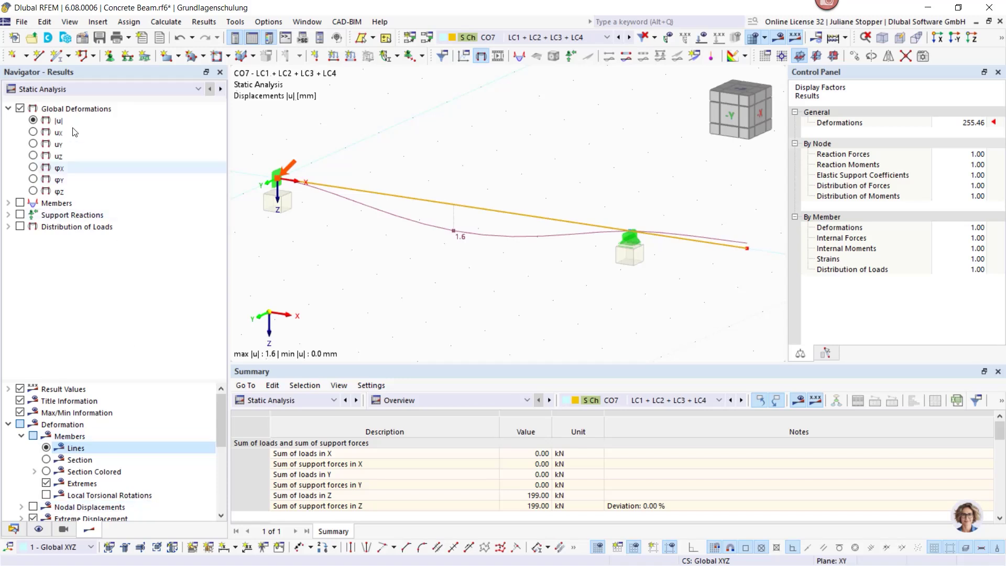
click(77, 93)
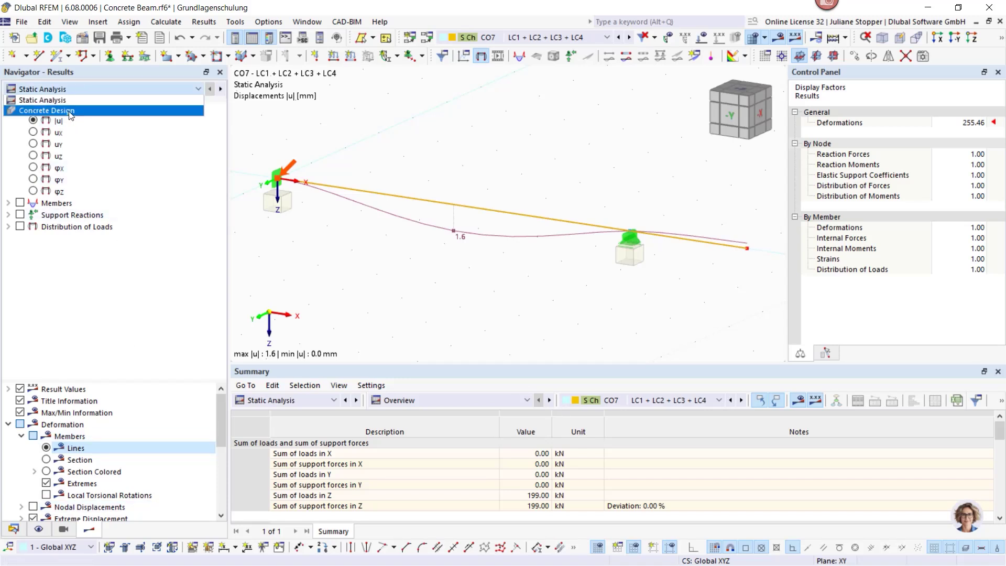
click(72, 111)
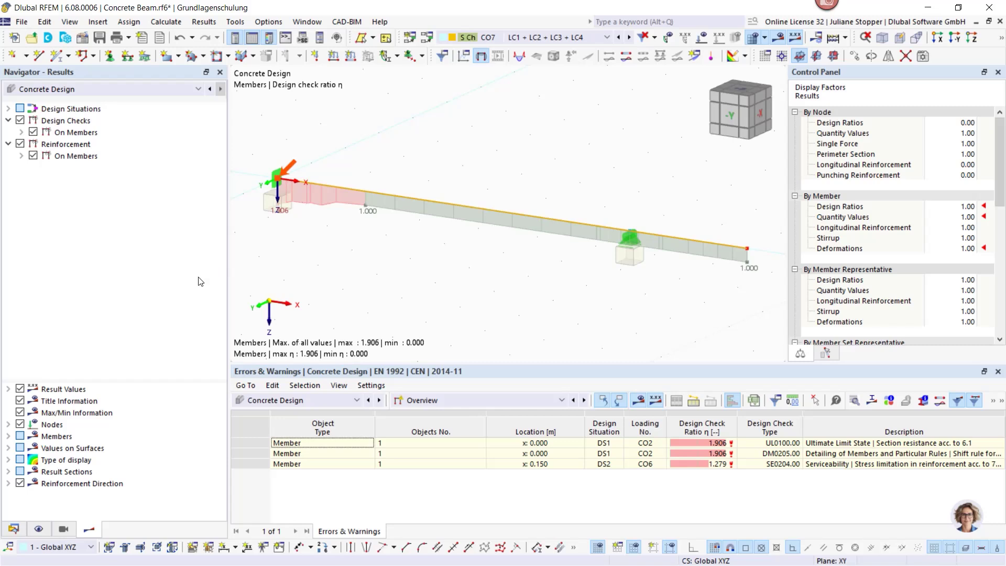
Step: Show the Concrete Design table of design ratios on members by design situation and review the listed design checks
click(311, 402)
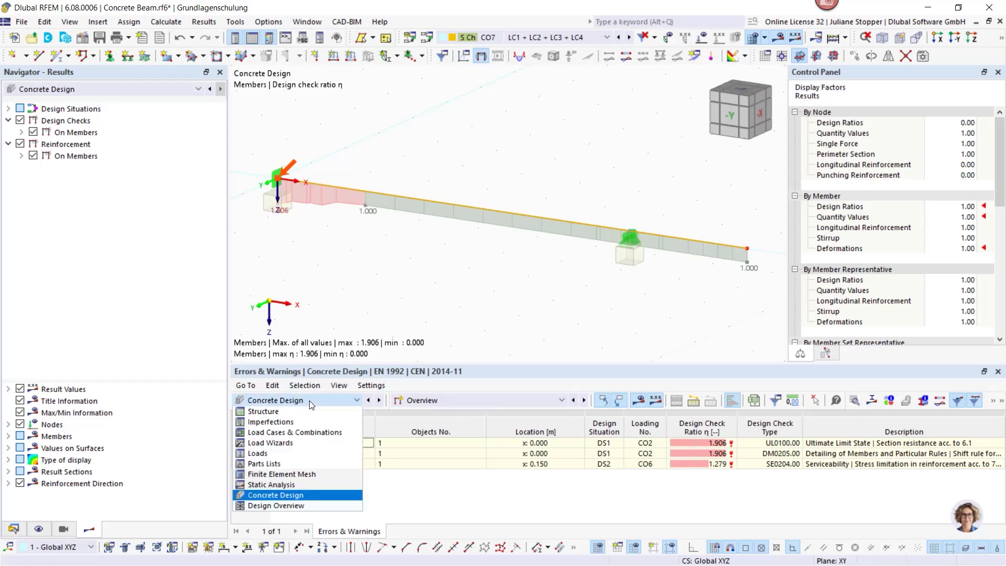
click(311, 401)
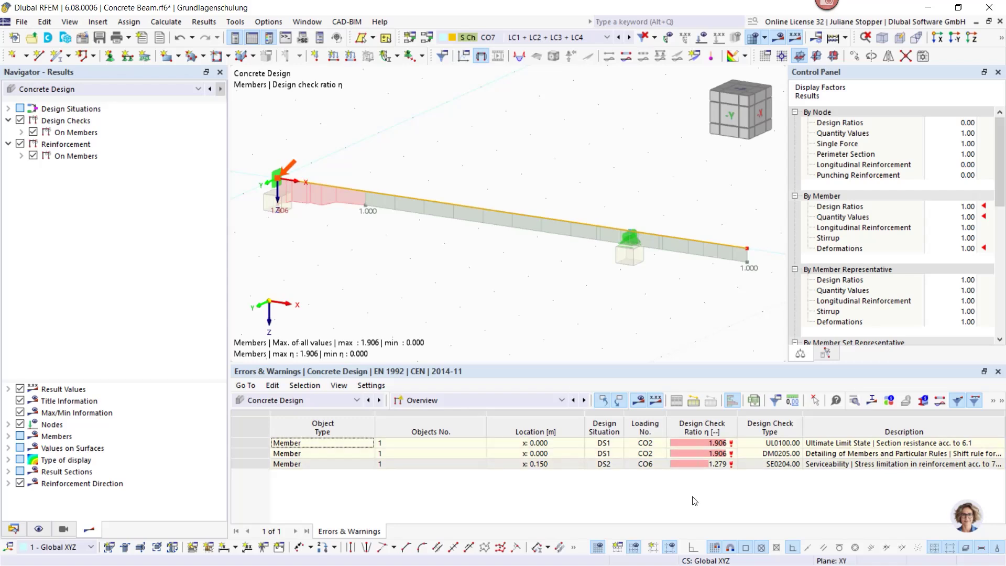
click(468, 401)
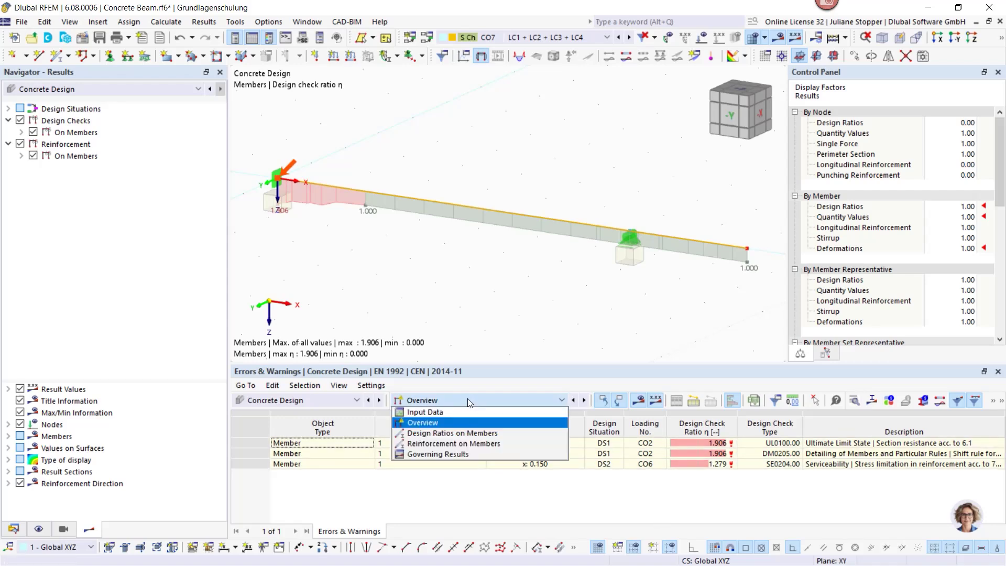
click(444, 433)
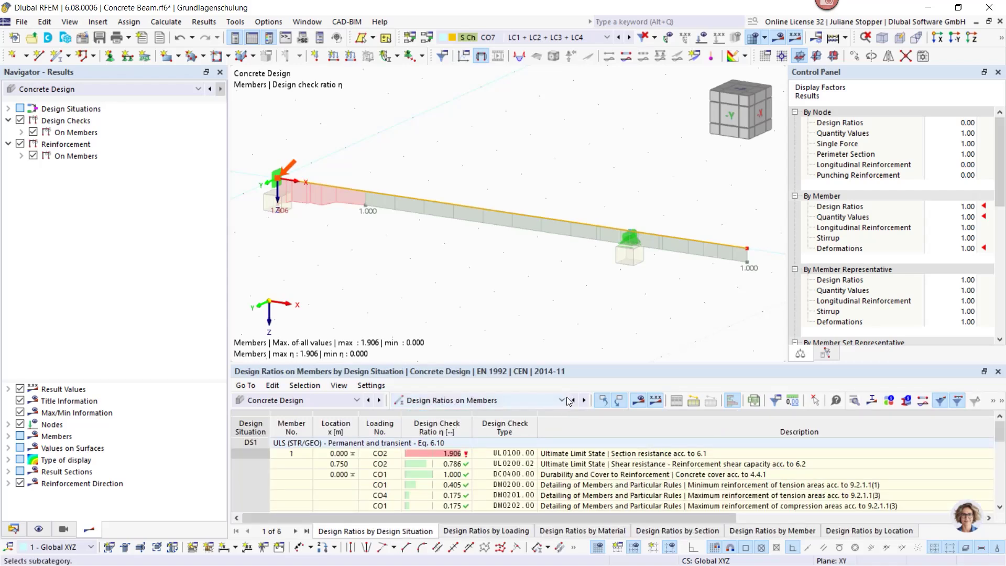
drag(558, 363, 559, 256)
scroll(495, 383, down, 4)
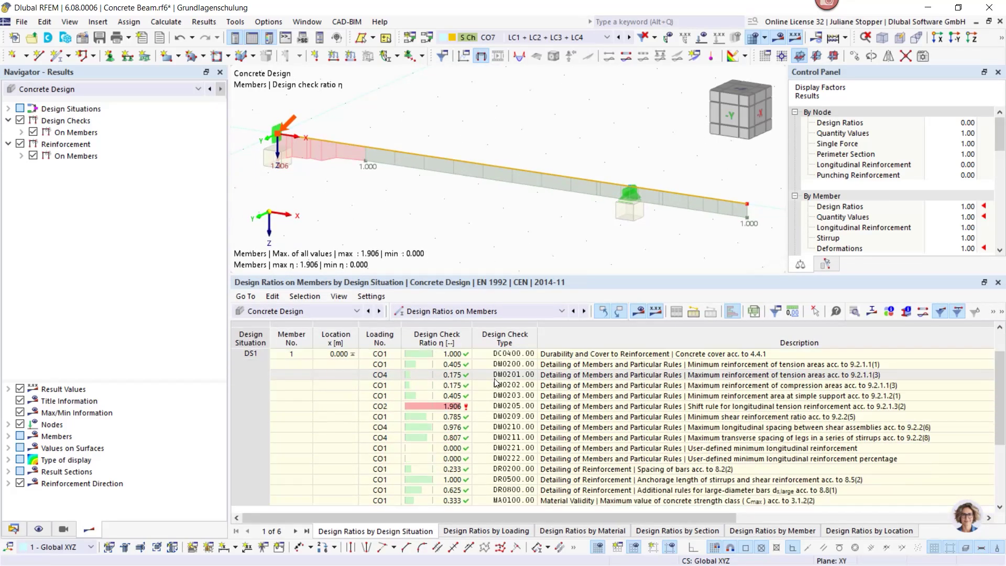
scroll(495, 383, up, 5)
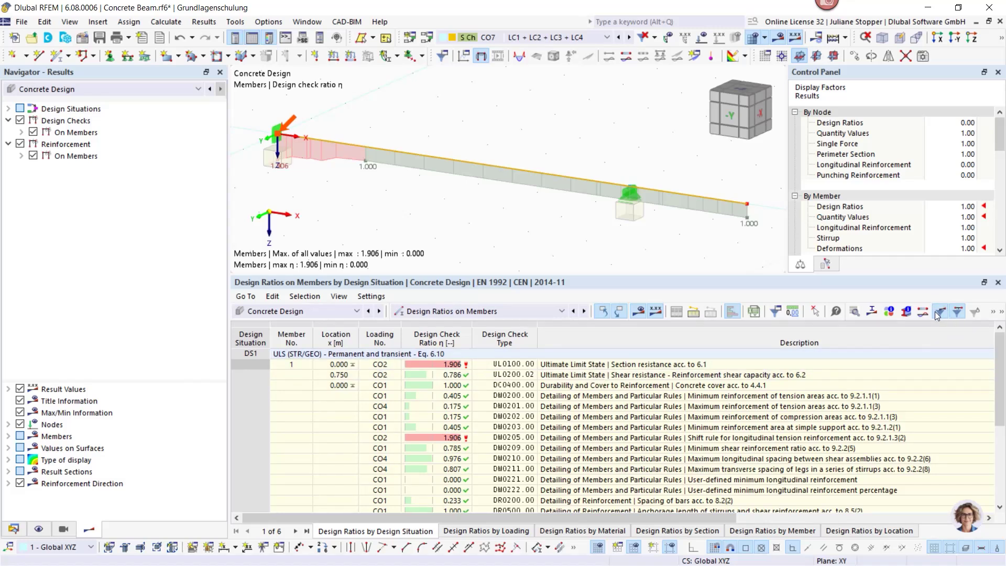
Step: Filter the design ratios table to ultimate limit state checks only and reduce the table height
click(992, 315)
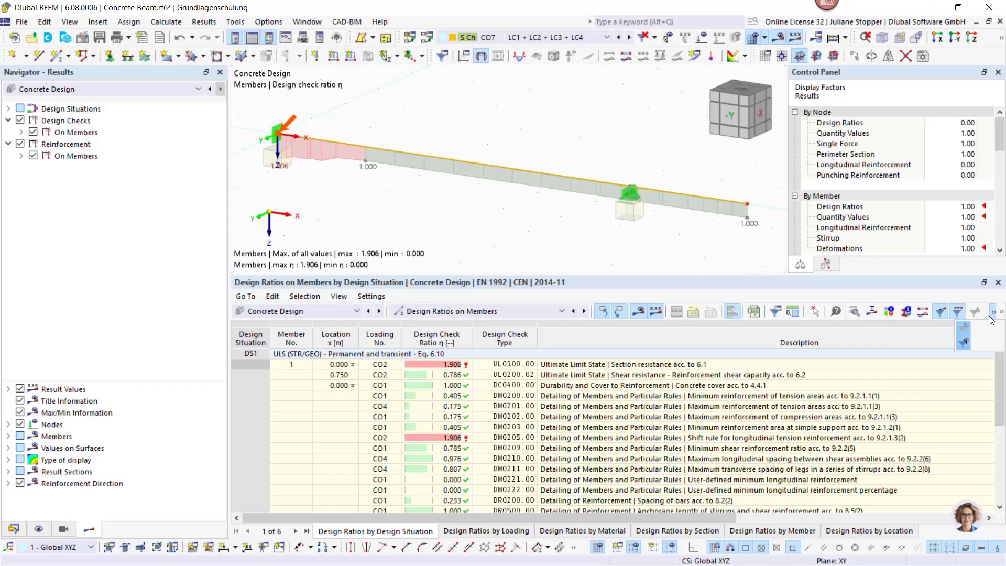
click(964, 344)
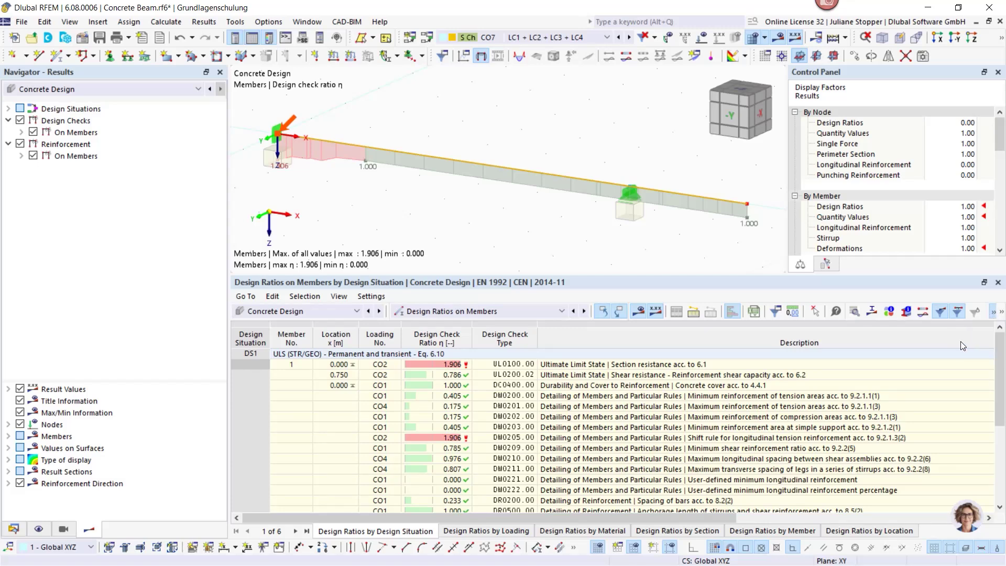
click(955, 314)
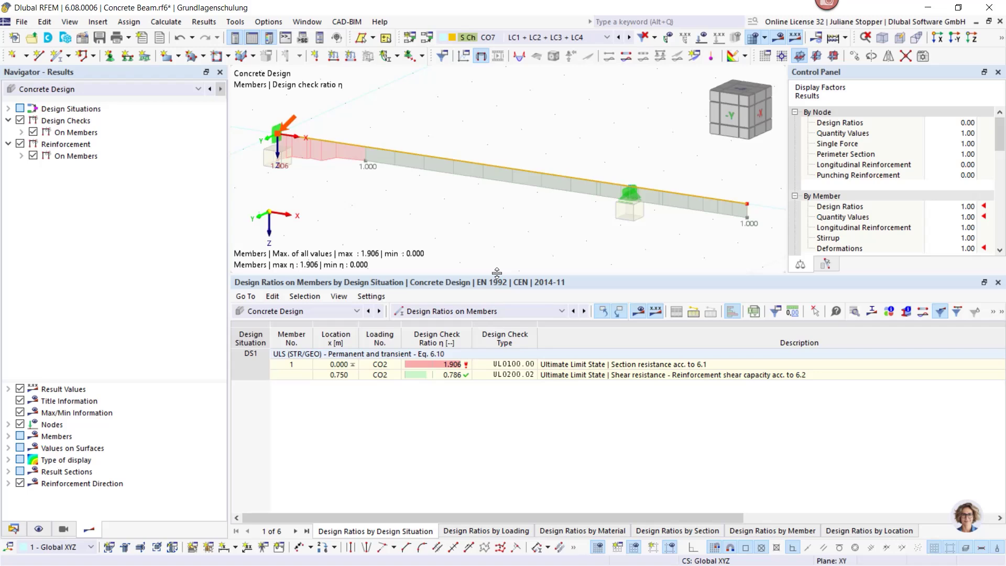
drag(496, 276, 481, 333)
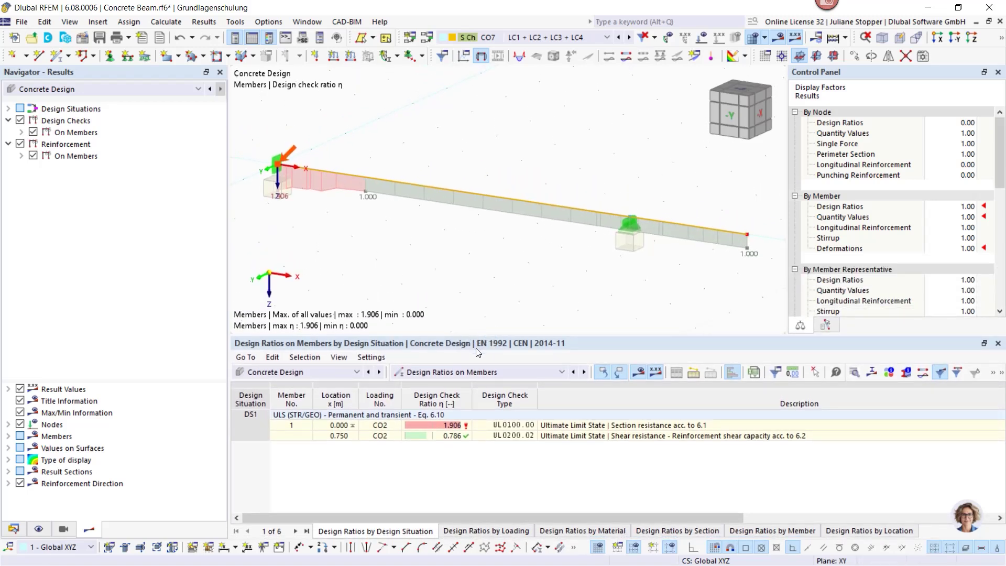
Step: Examine the section resistance entry in the design ratios table and list the result quantities of ultimate limit state check UL0100 on members
click(450, 426)
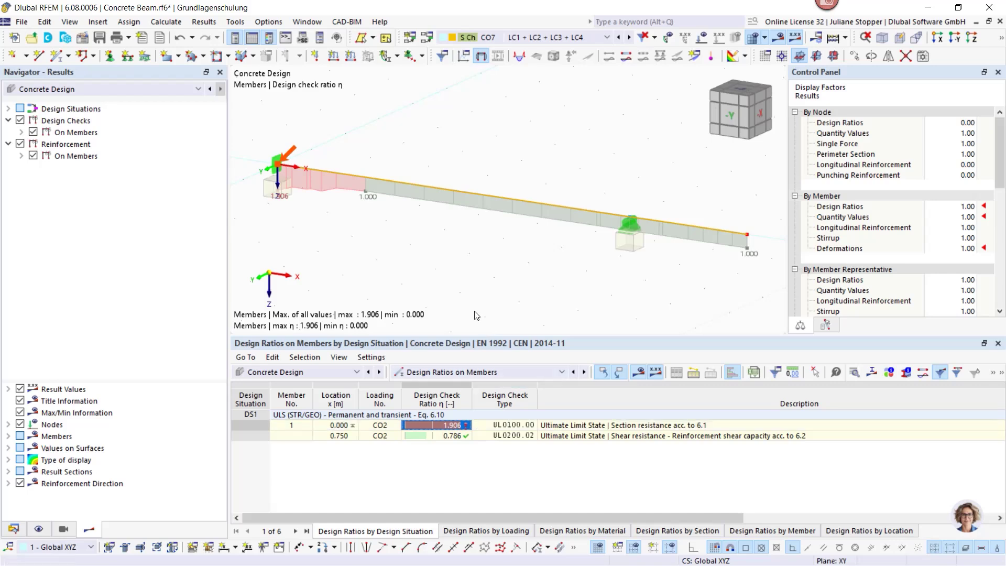
click(445, 276)
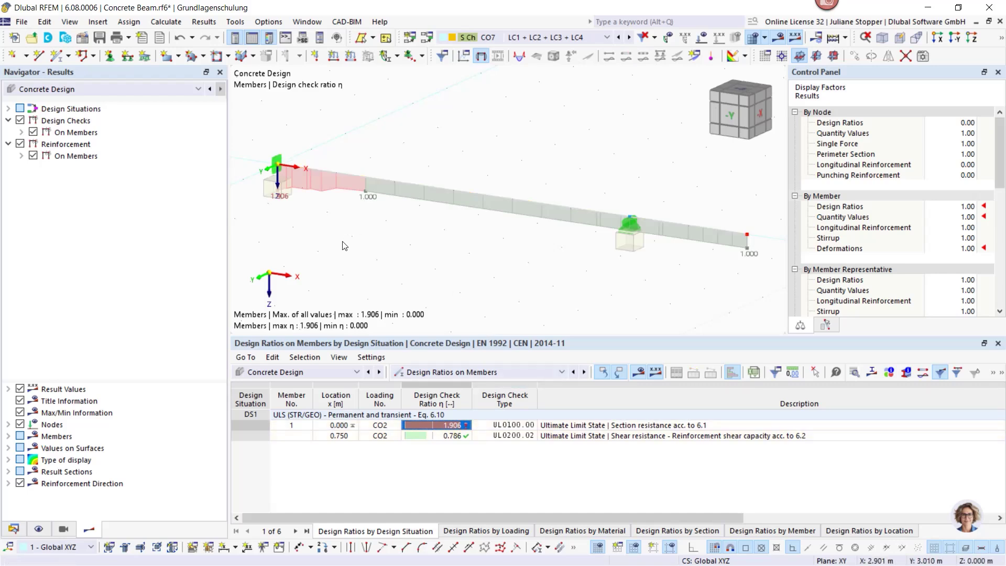
click(21, 132)
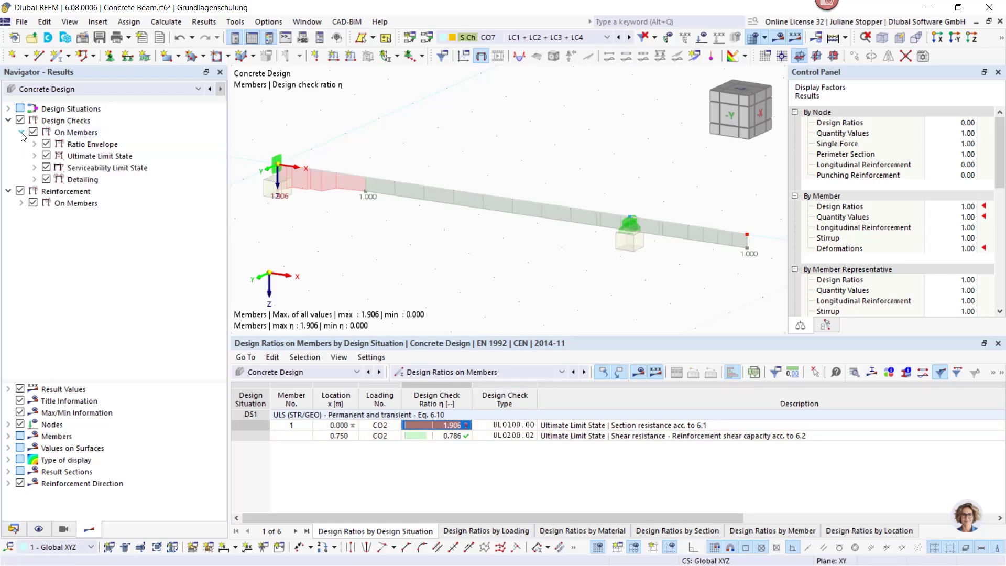
click(35, 156)
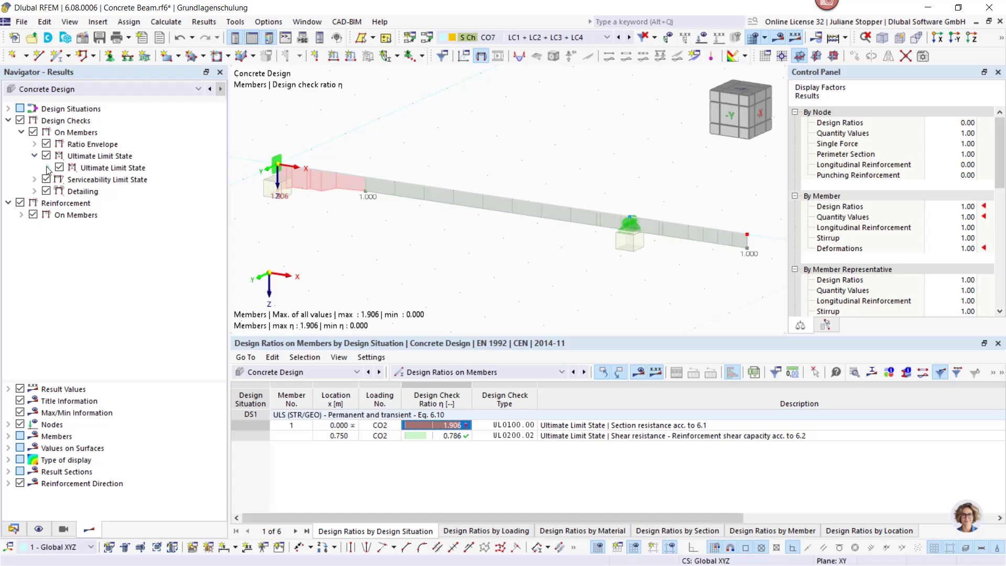
click(47, 167)
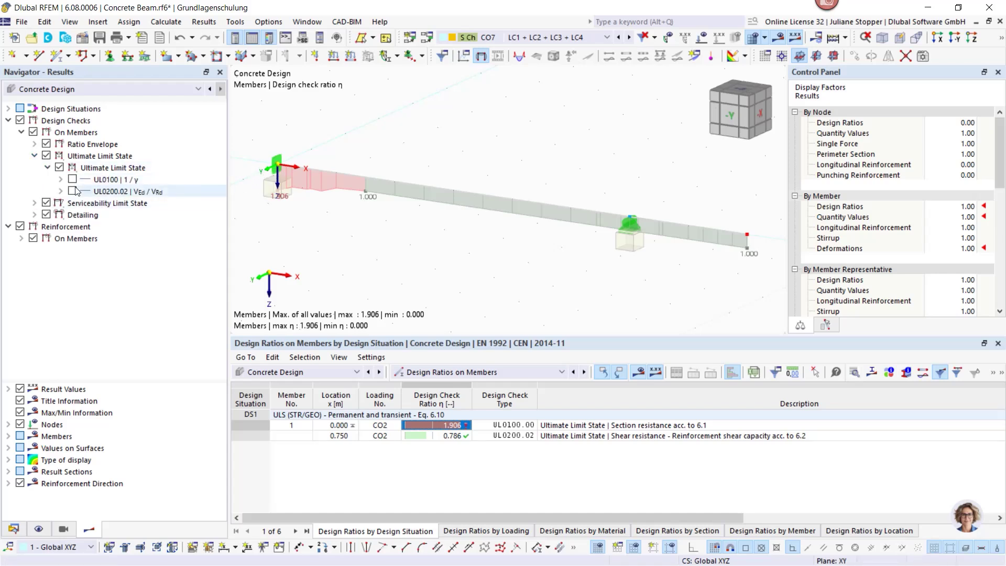
click(60, 180)
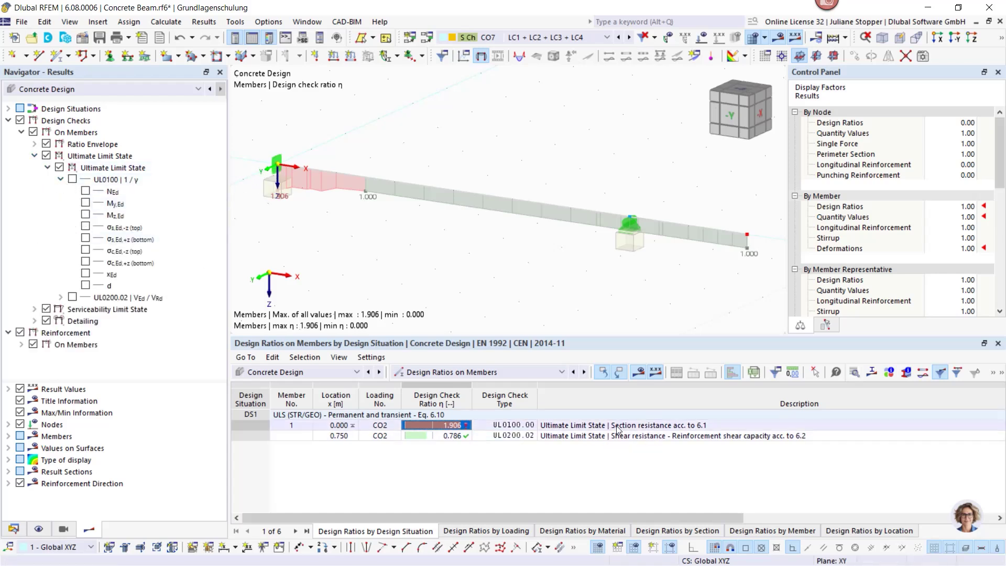
Step: Display the UL0100 design check diagram on the beam and hide the ratio envelope
scroll(286, 163, up, 4)
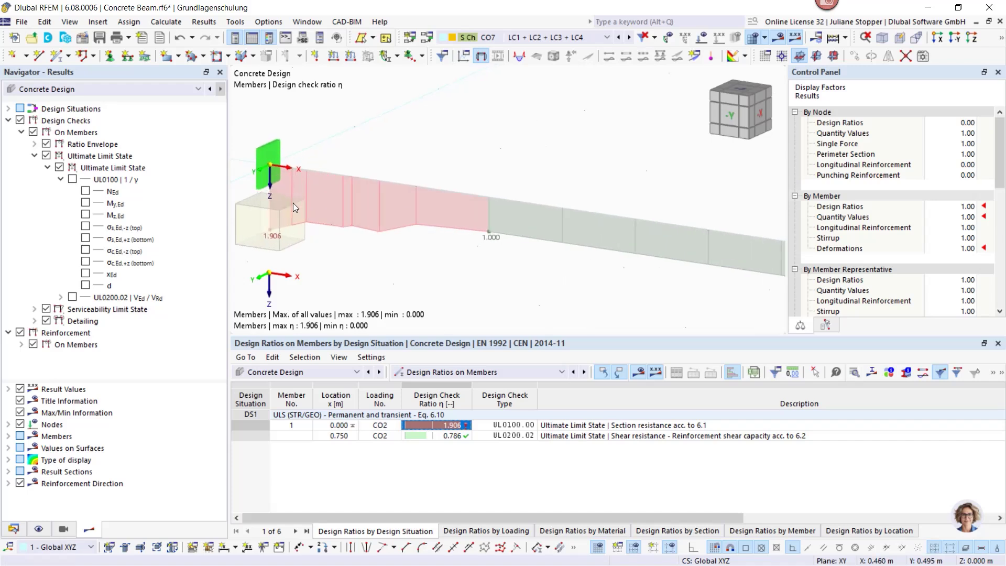
scroll(310, 215, down, 3)
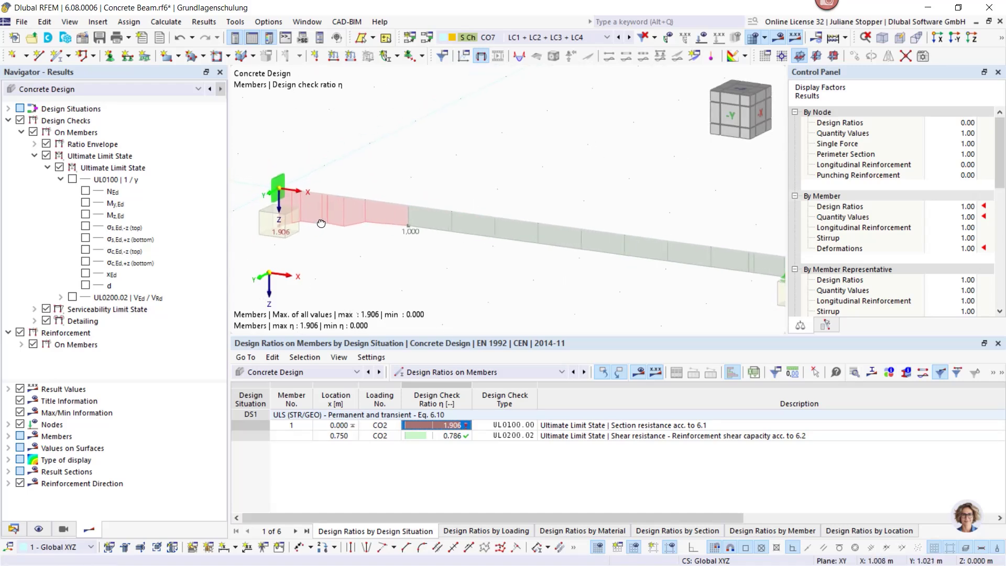
middle_drag(302, 229, 347, 201)
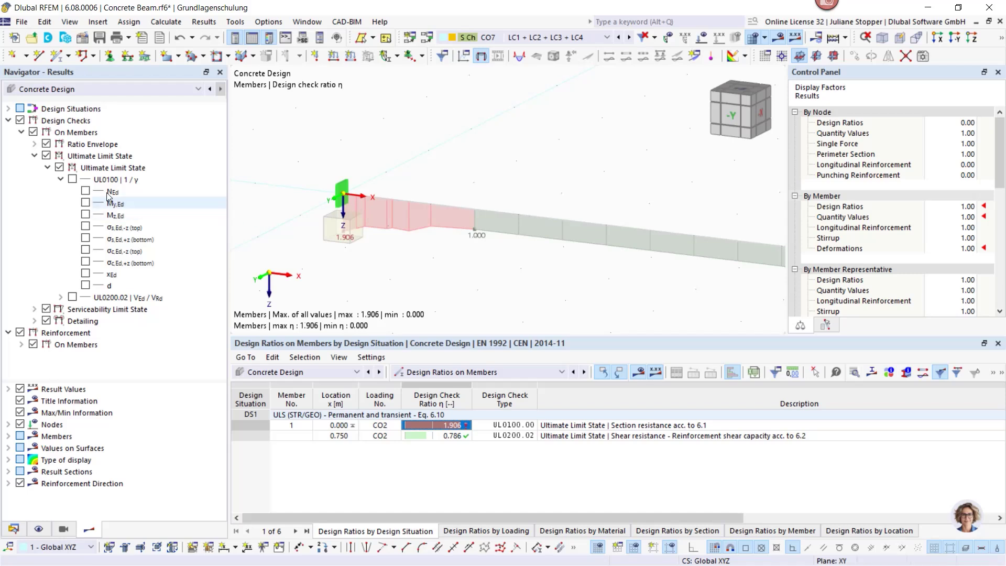
click(73, 179)
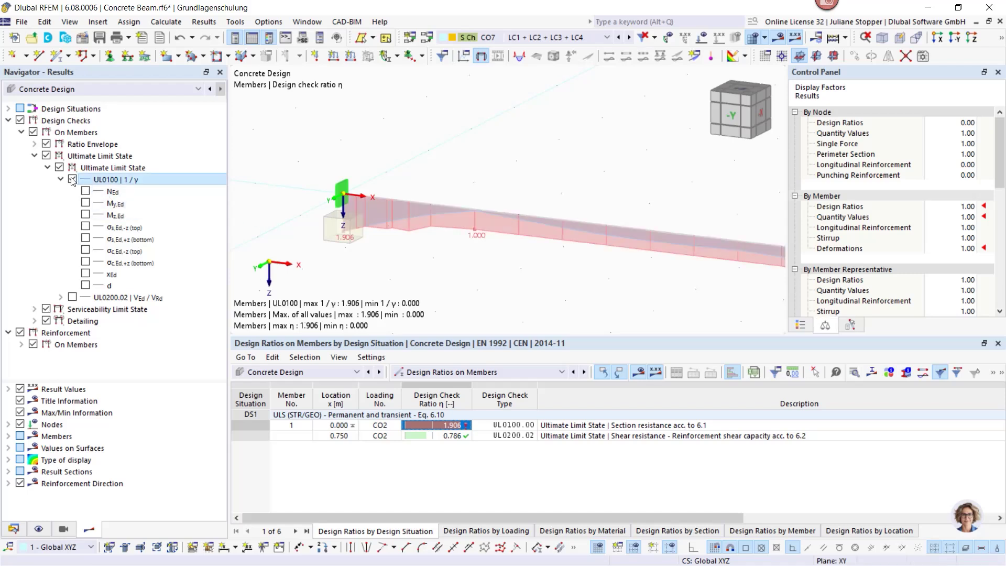
click(46, 144)
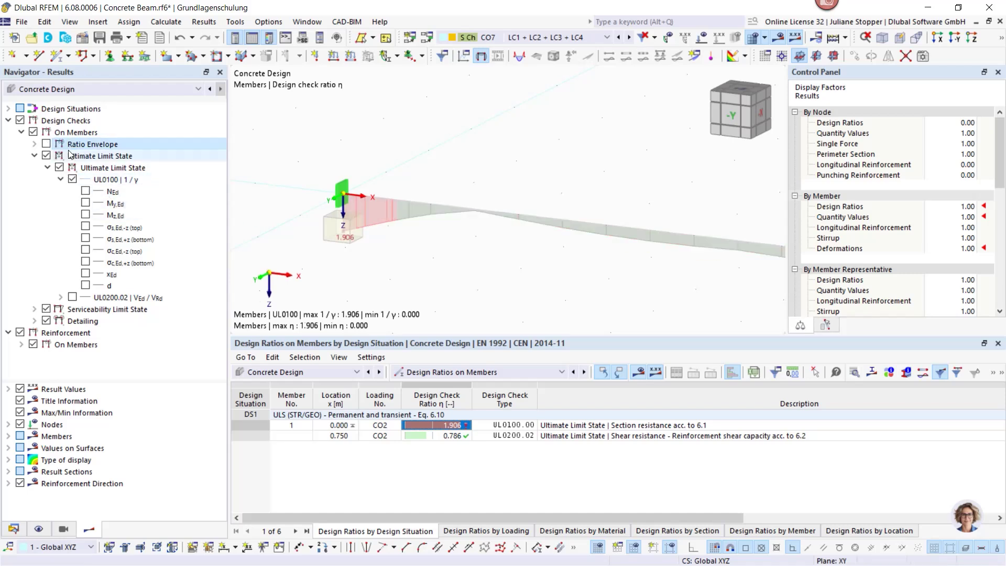
scroll(273, 180, down, 1)
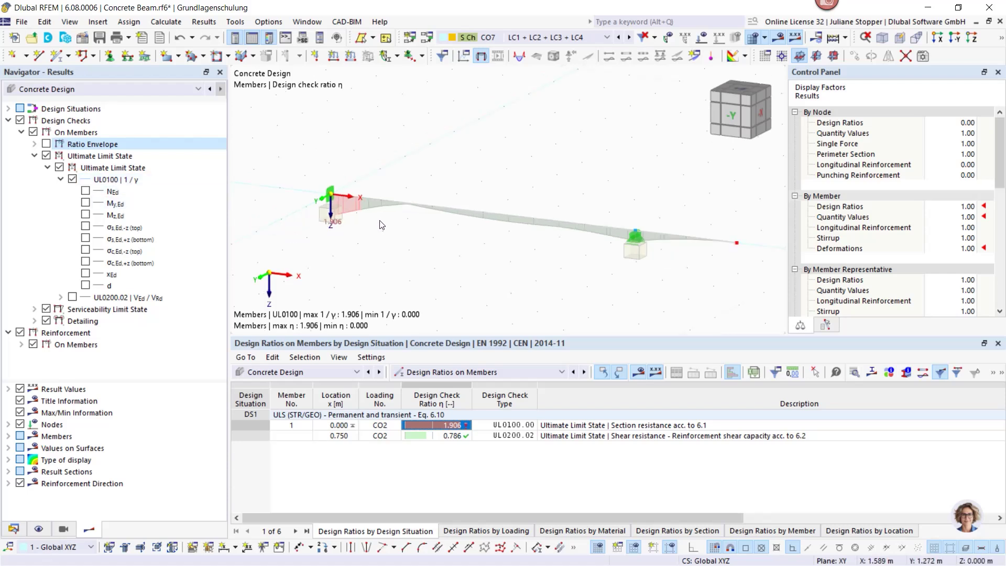
scroll(366, 222, up, 1)
scroll(325, 196, up, 1)
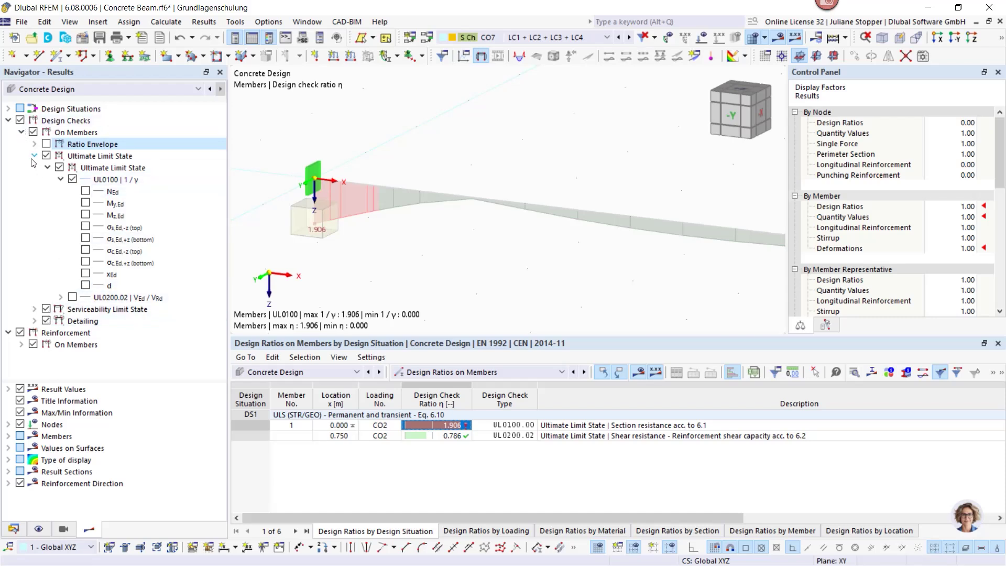
Step: Hide the design checks and display the required longitudinal reinforcement for the beam's top and bottom
click(20, 121)
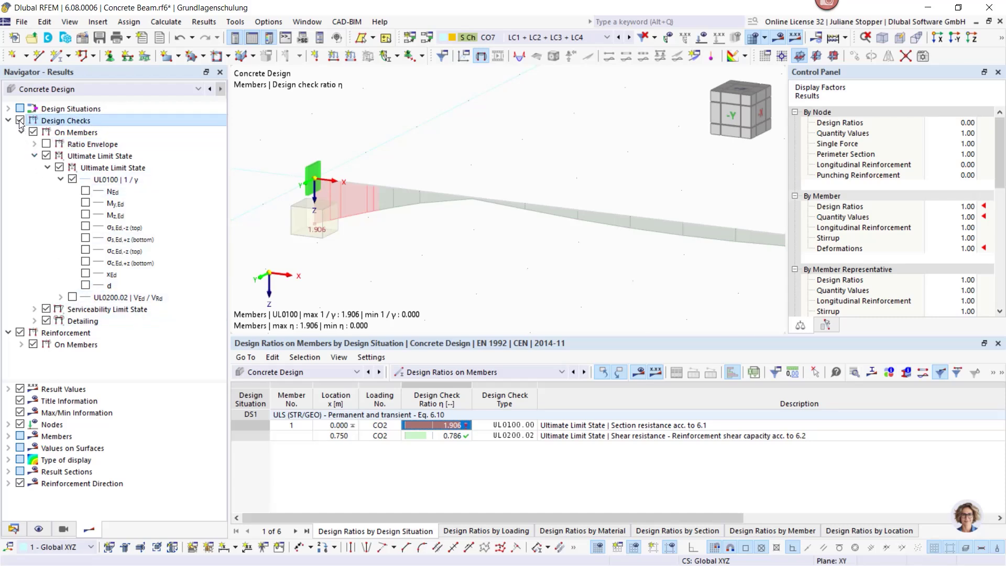
click(21, 344)
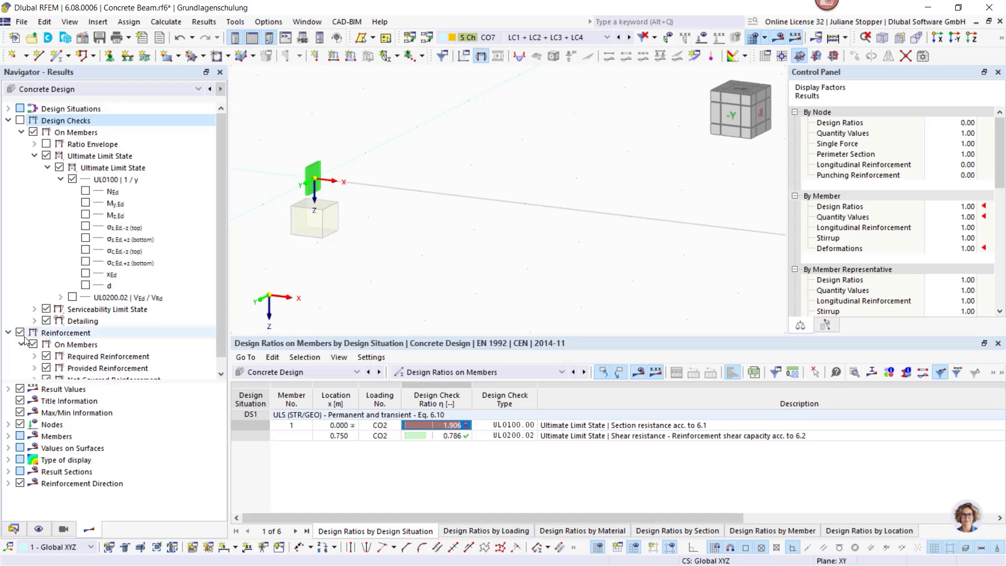
click(8, 120)
click(34, 156)
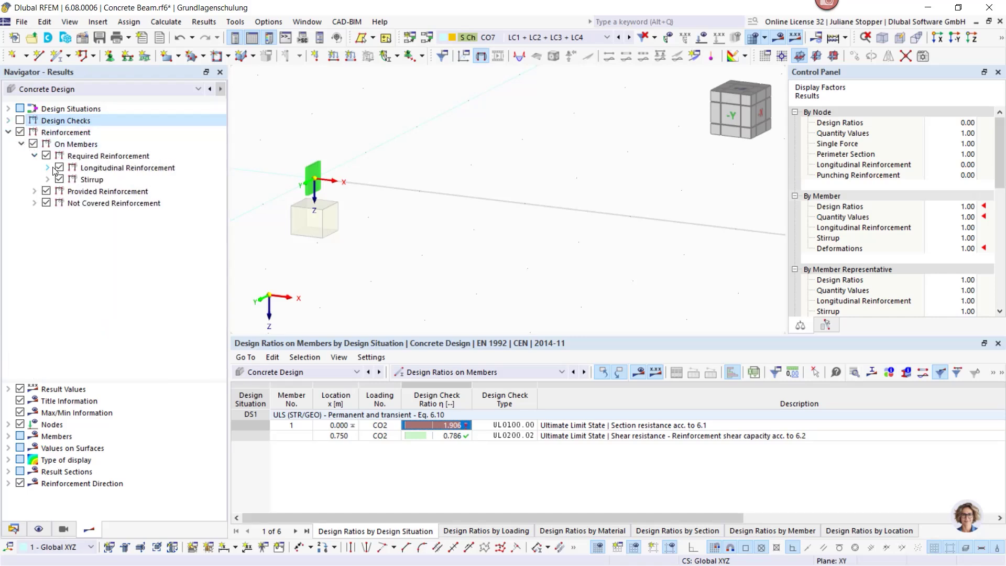
click(47, 167)
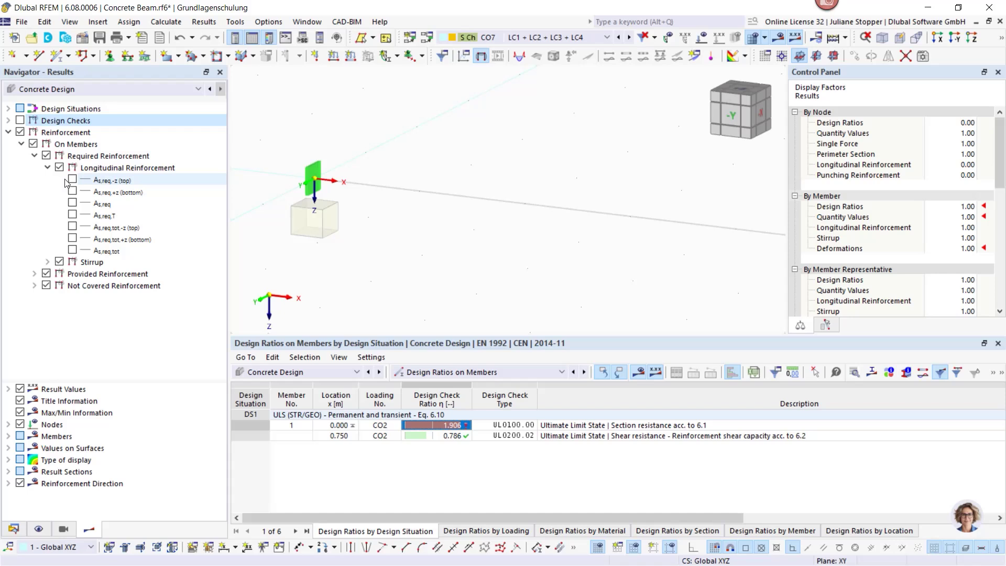
click(72, 180)
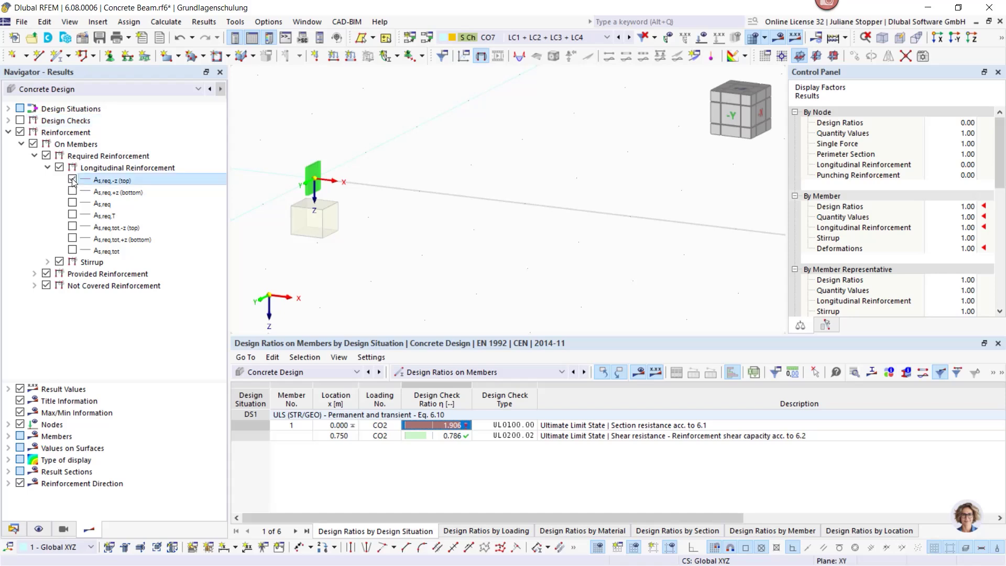
click(73, 192)
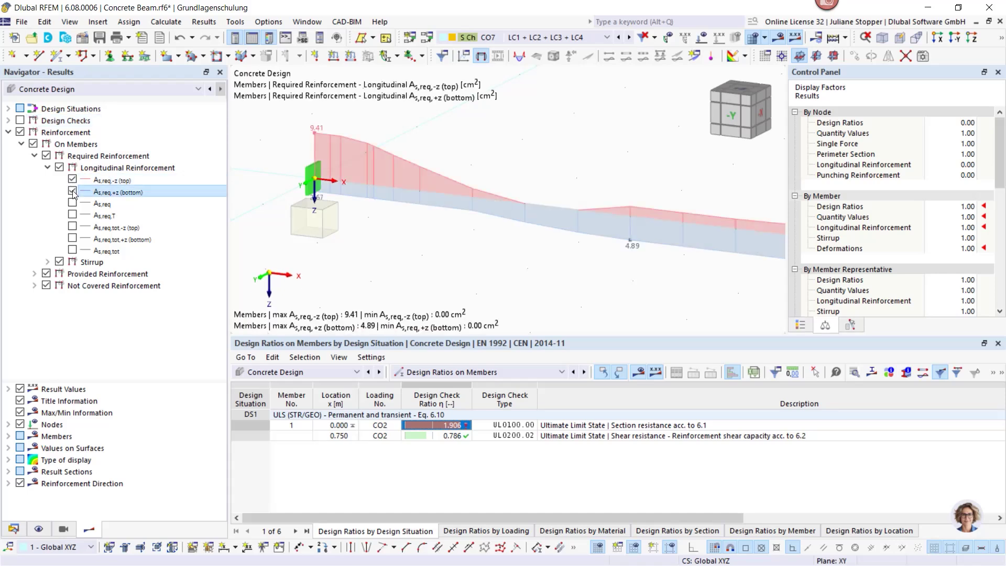
Step: Overlay the provided longitudinal reinforcement for top and bottom and compare it with the required reinforcement along the beam
click(35, 274)
click(47, 286)
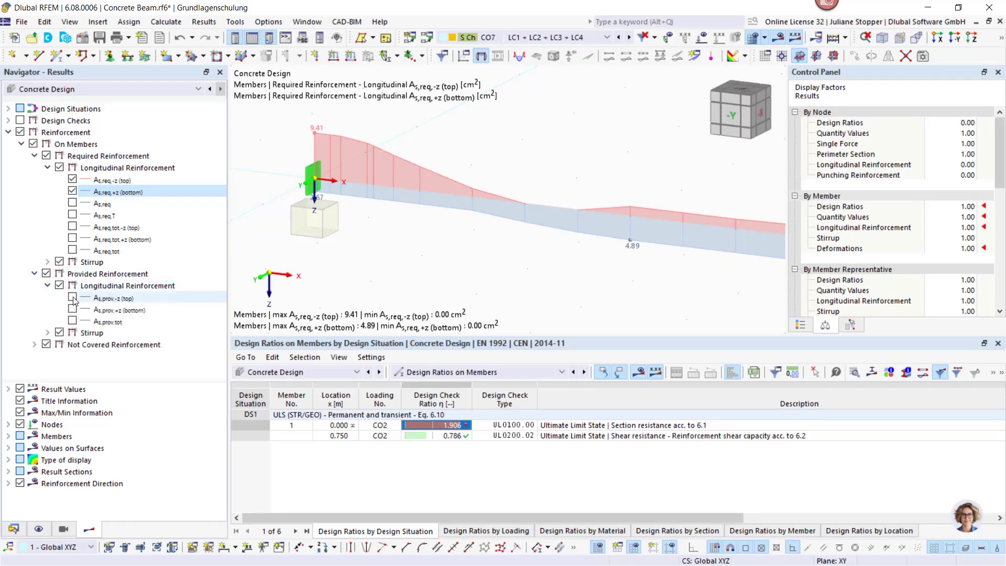
click(73, 298)
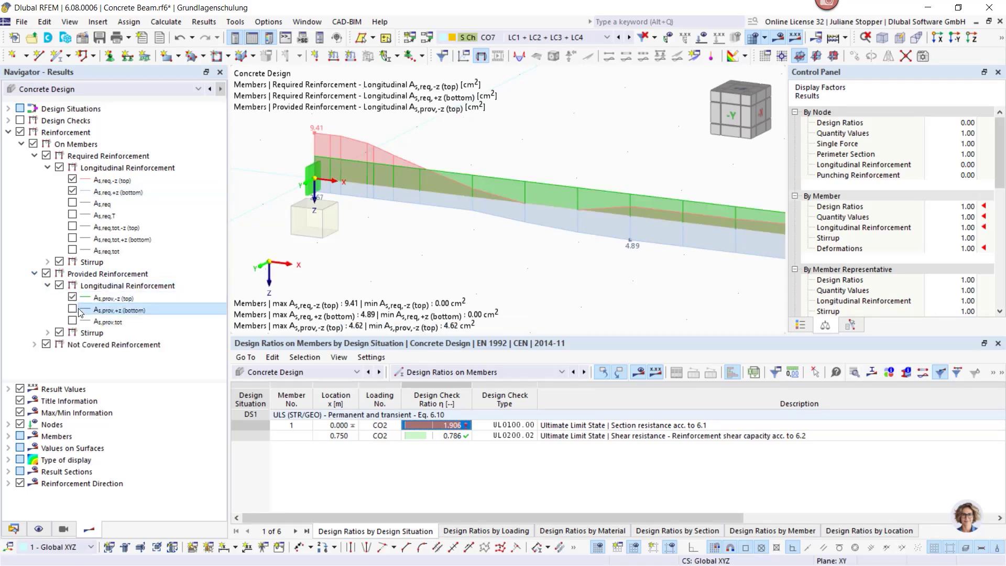
click(73, 309)
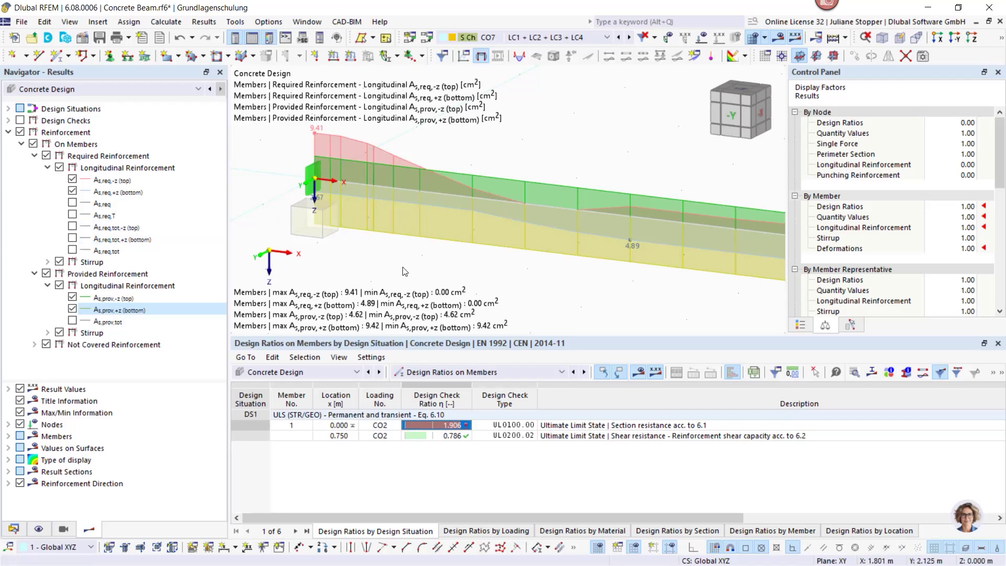
scroll(369, 162, down, 2)
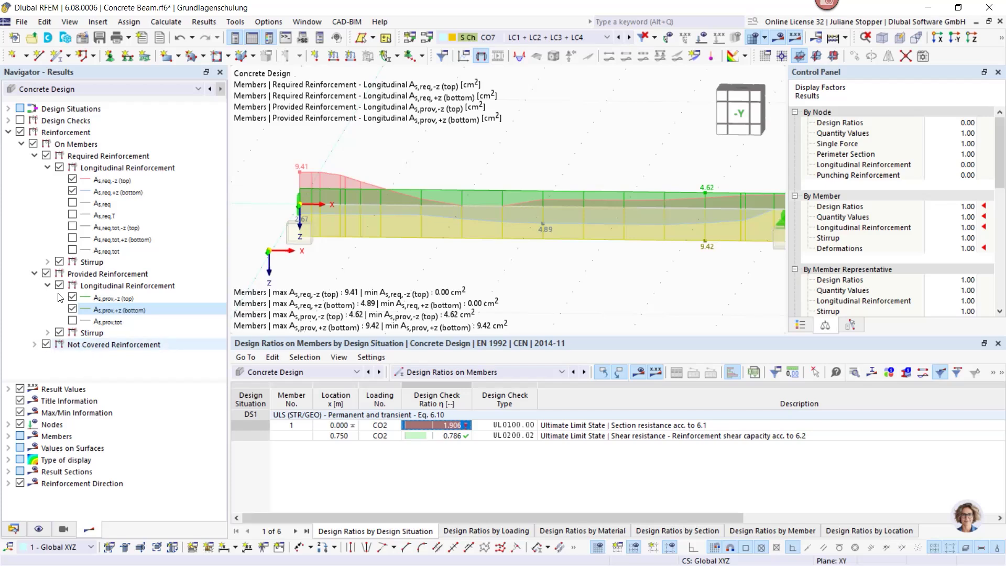
Step: Hide the required and provided reinforcement and display the not covered longitudinal reinforcement at the beam's top
click(46, 155)
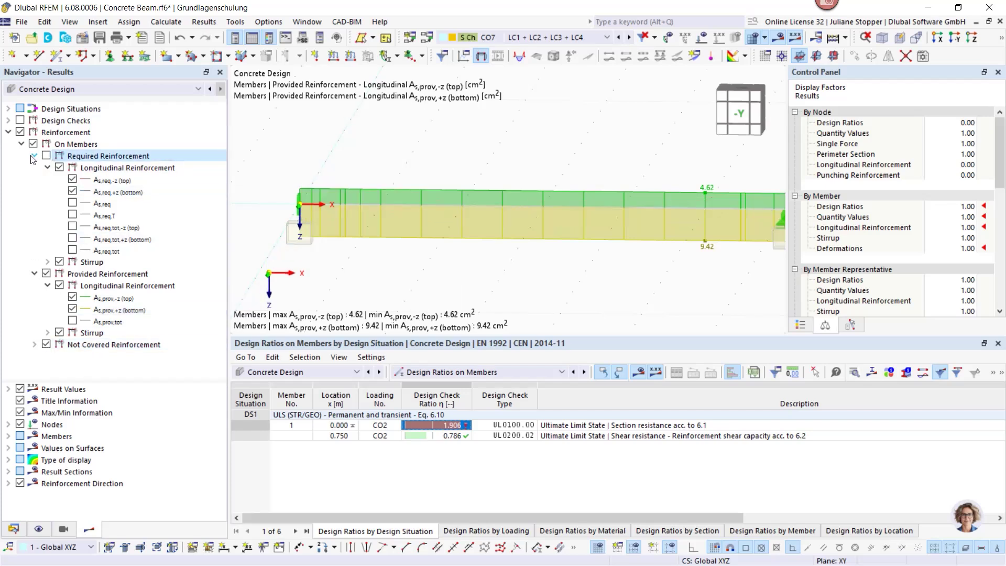
click(34, 156)
click(46, 167)
click(34, 167)
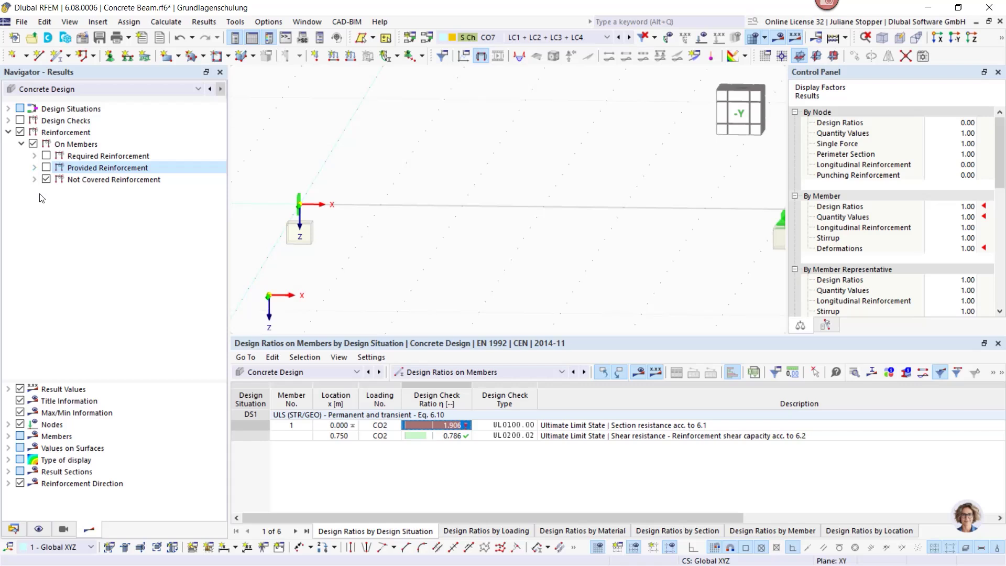
click(34, 179)
click(47, 191)
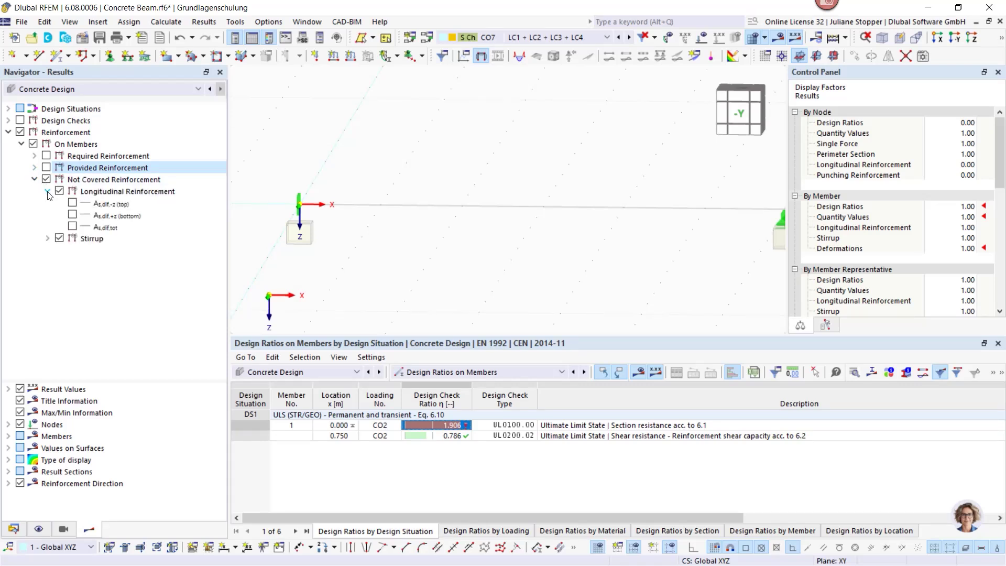
click(72, 203)
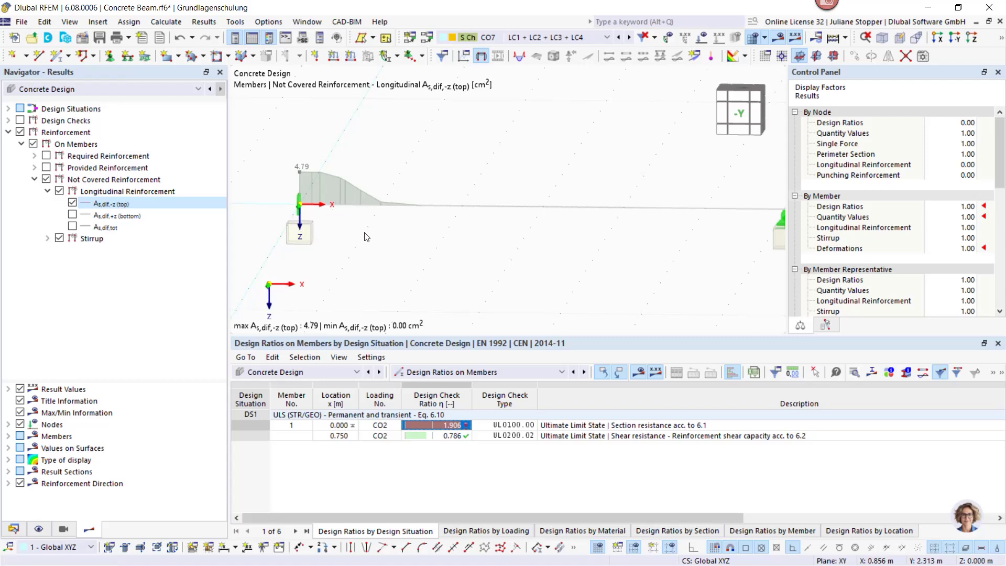
scroll(343, 240, down, 1)
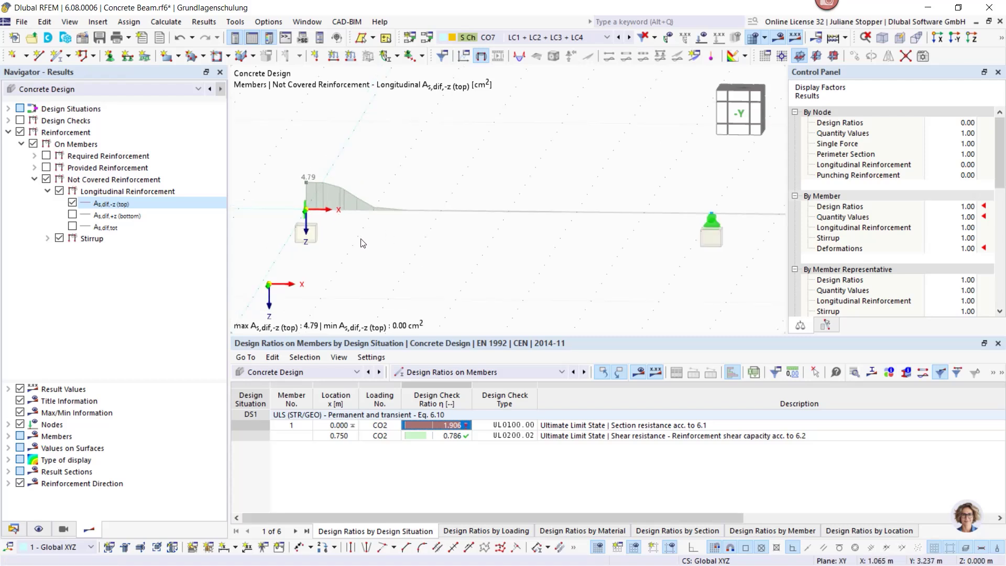
Step: Open the longitudinal reinforcement settings of the beam member for editing
click(426, 212)
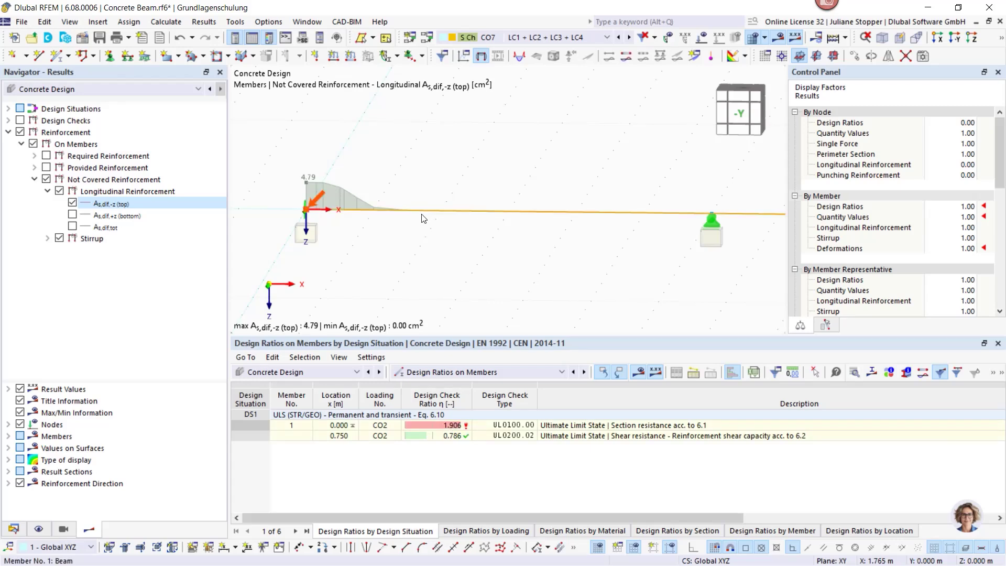
double_click(353, 226)
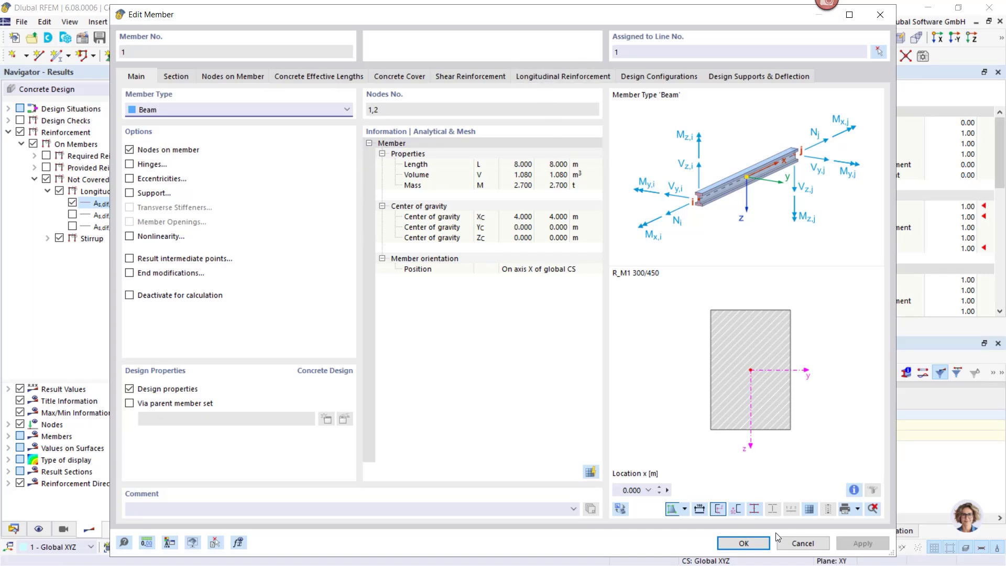
click(542, 78)
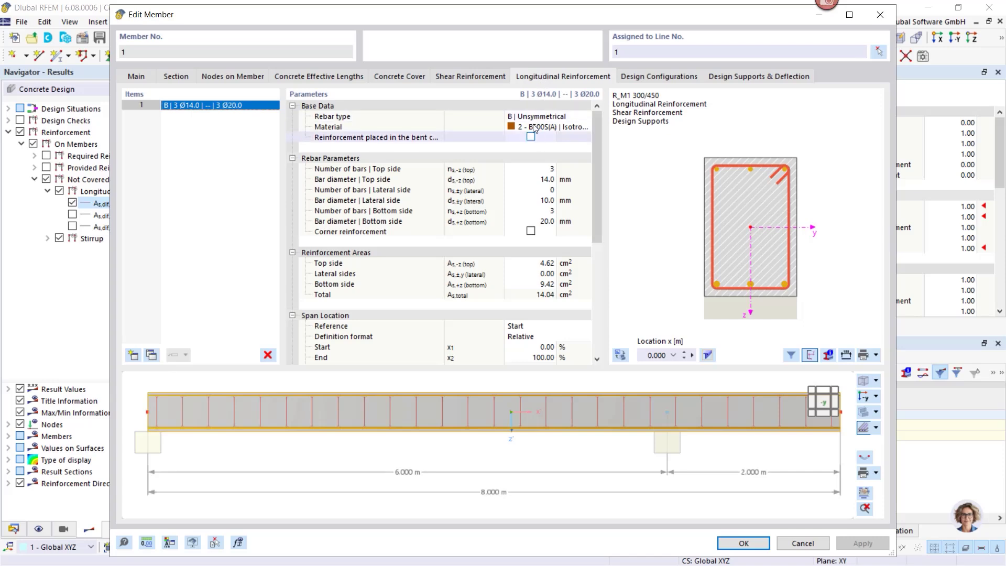
Step: Copy the existing longitudinal reinforcement item and give the copy 0 bottom bars and 4 top bars
drag(505, 22, 527, 111)
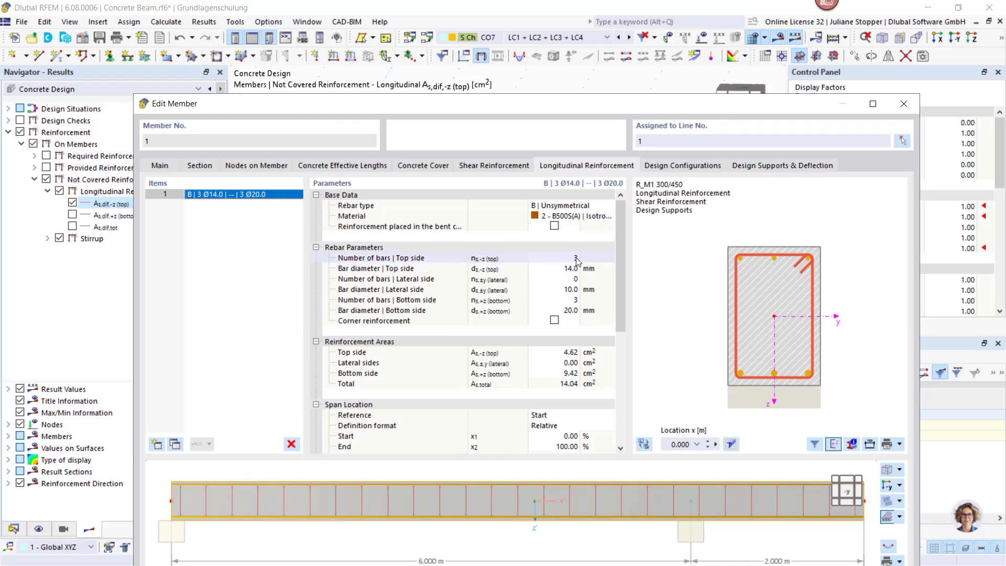
drag(512, 109, 489, 93)
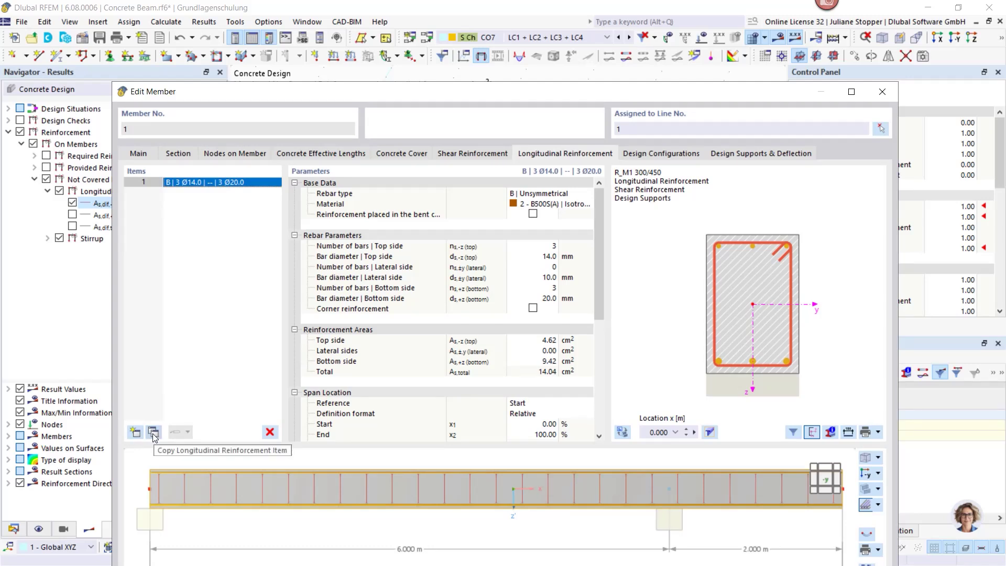
click(153, 433)
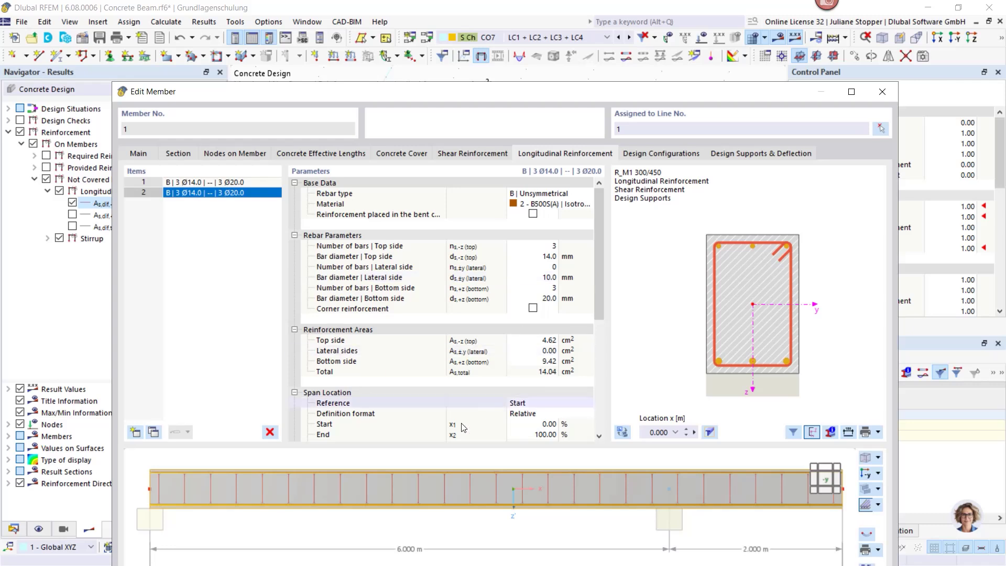
click(552, 289)
click(551, 289)
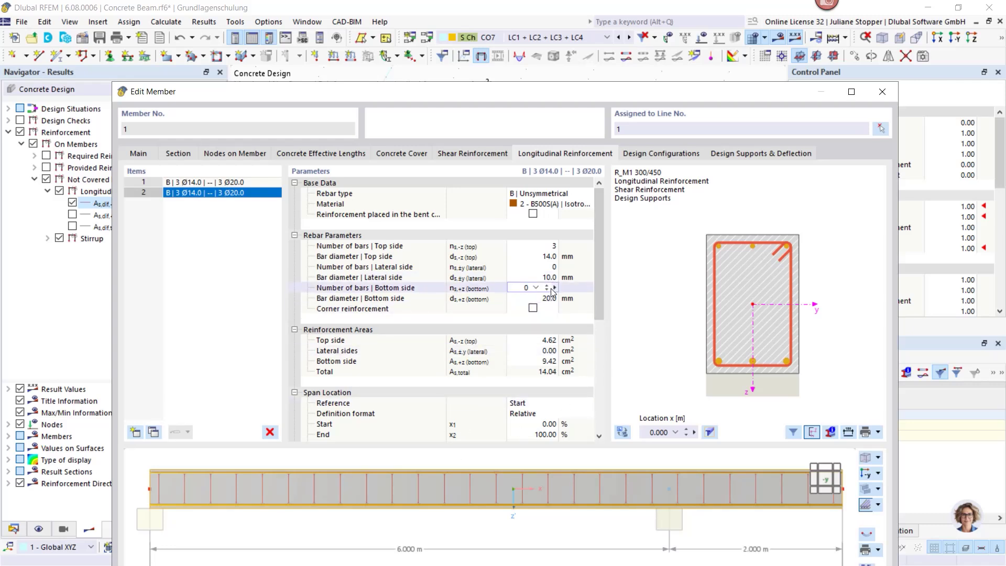
click(548, 247)
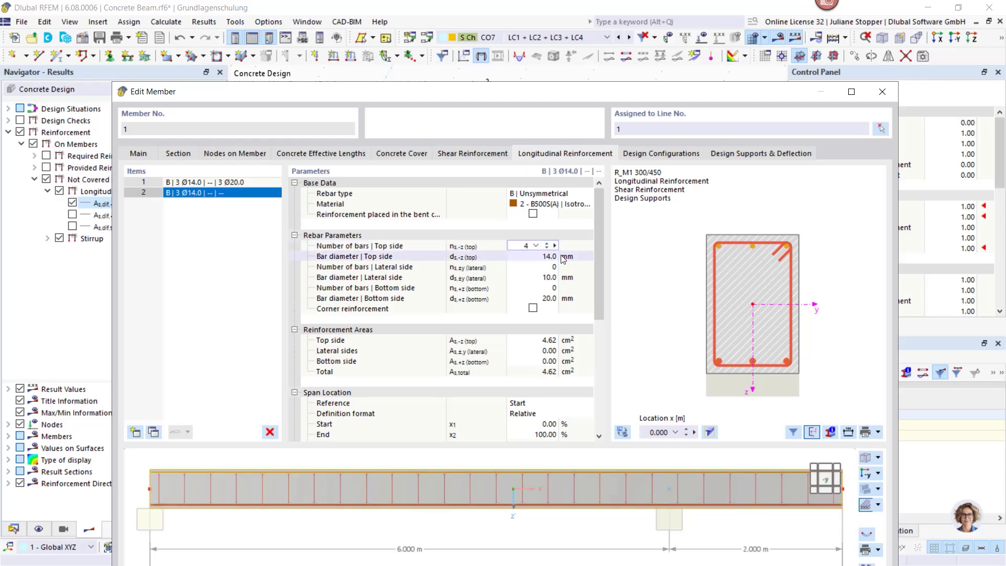
click(563, 258)
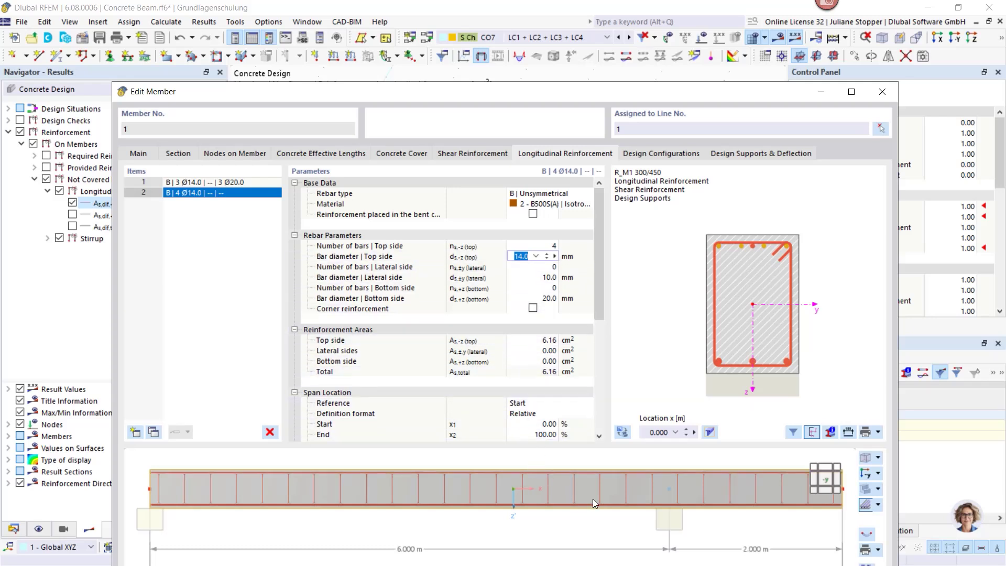
Step: Define the span location of the second reinforcement item in absolute format with its end at 2.5 m
scroll(597, 495, down, 1)
ctrl+middle_drag(620, 494, 606, 543)
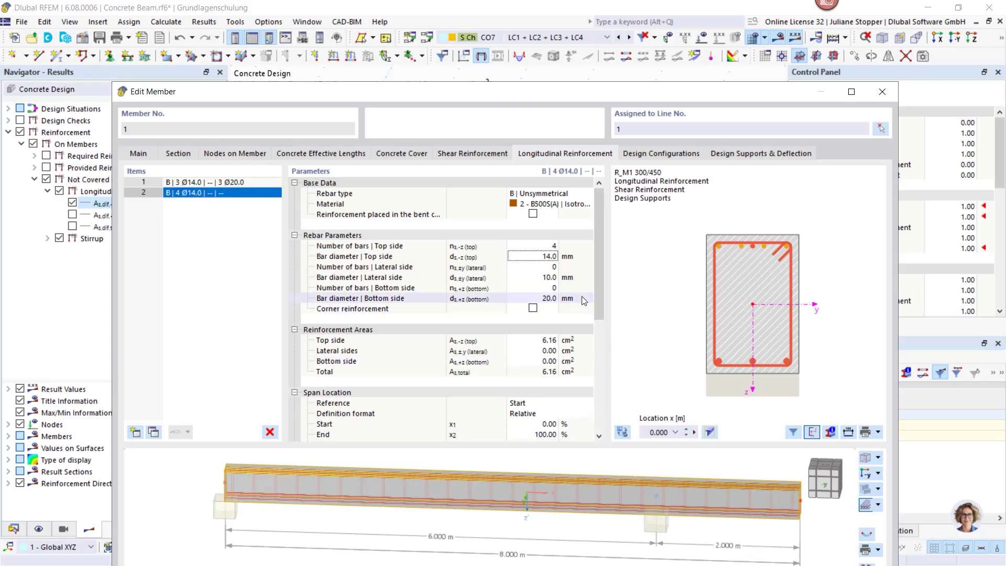
scroll(602, 312, down, 3)
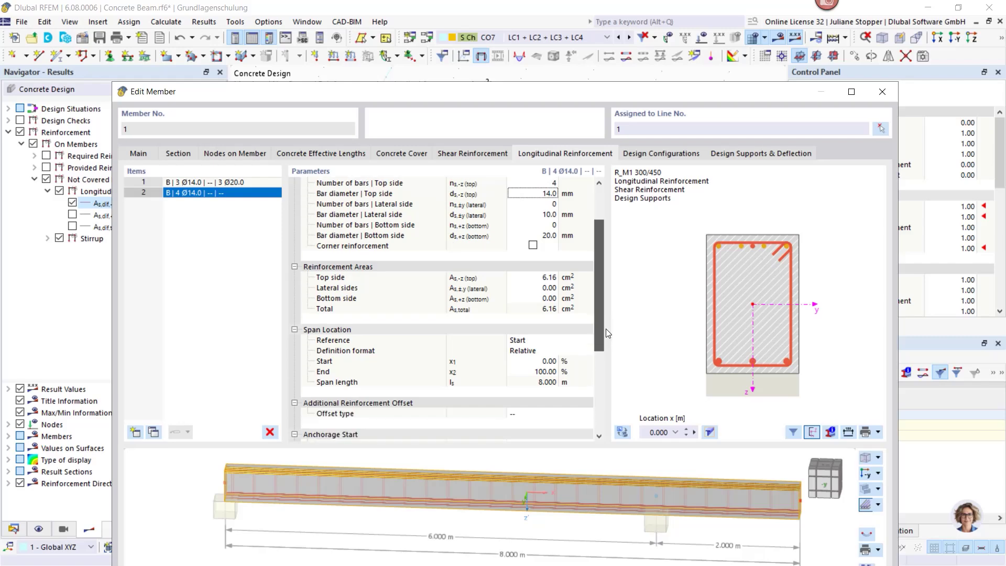
mouse_move(478, 103)
mouse_down()
mouse_move(480, 251)
mouse_move(488, 100)
mouse_up()
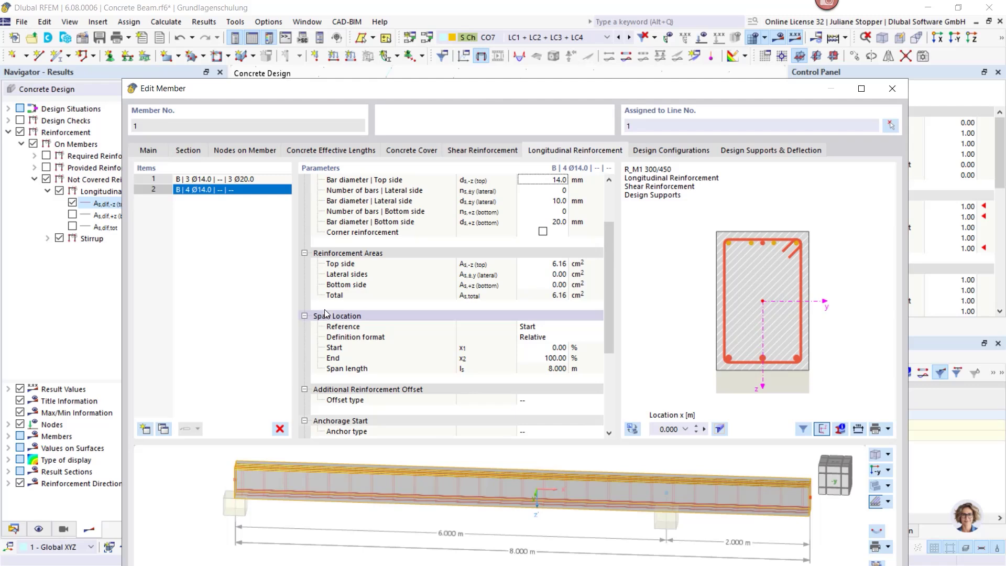
click(305, 253)
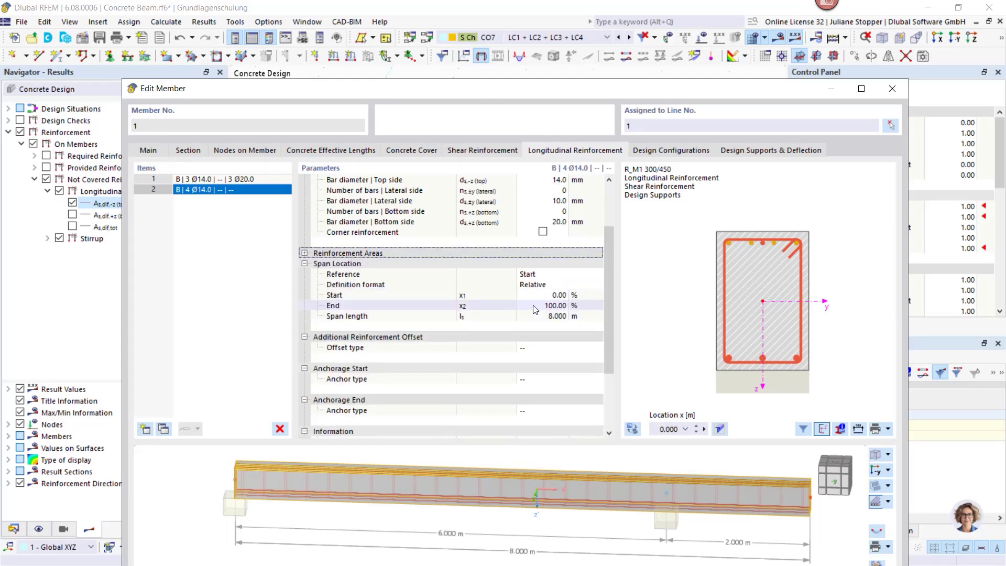
click(555, 284)
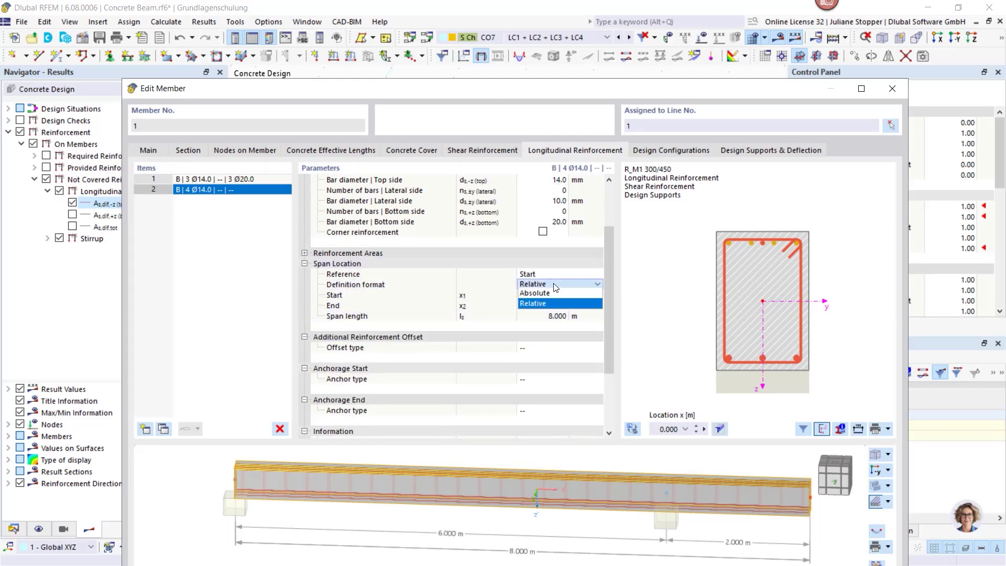
click(537, 293)
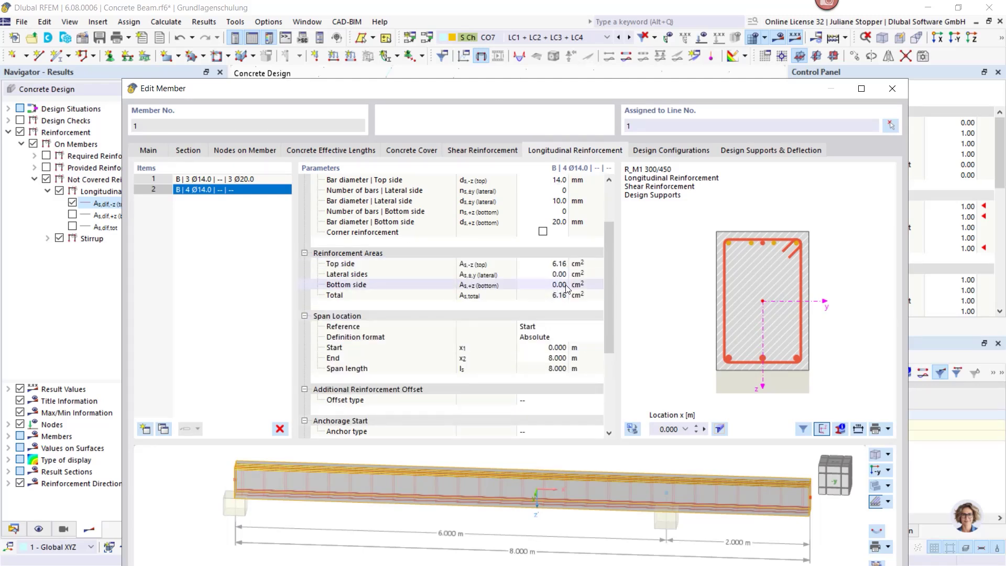
click(540, 347)
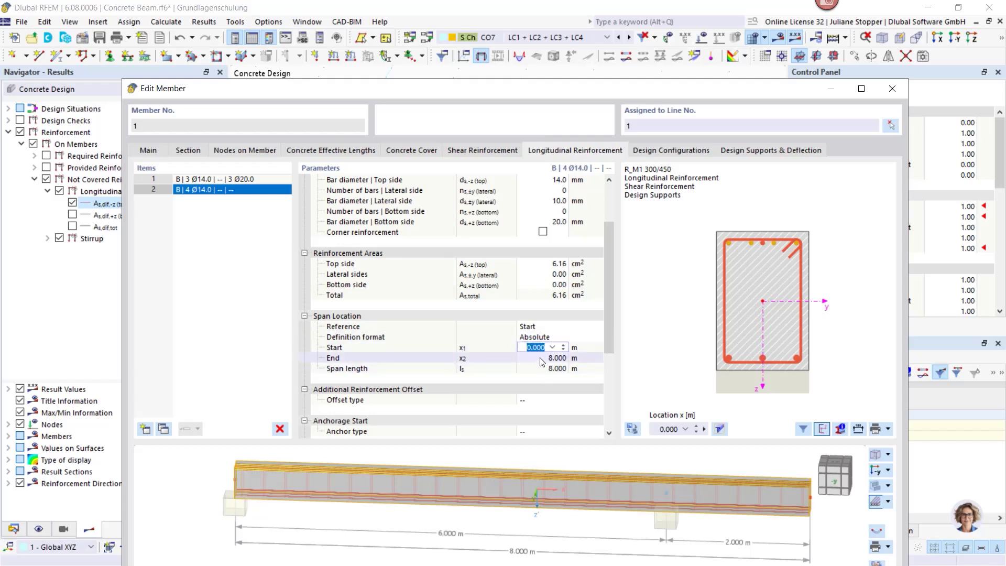
click(542, 359)
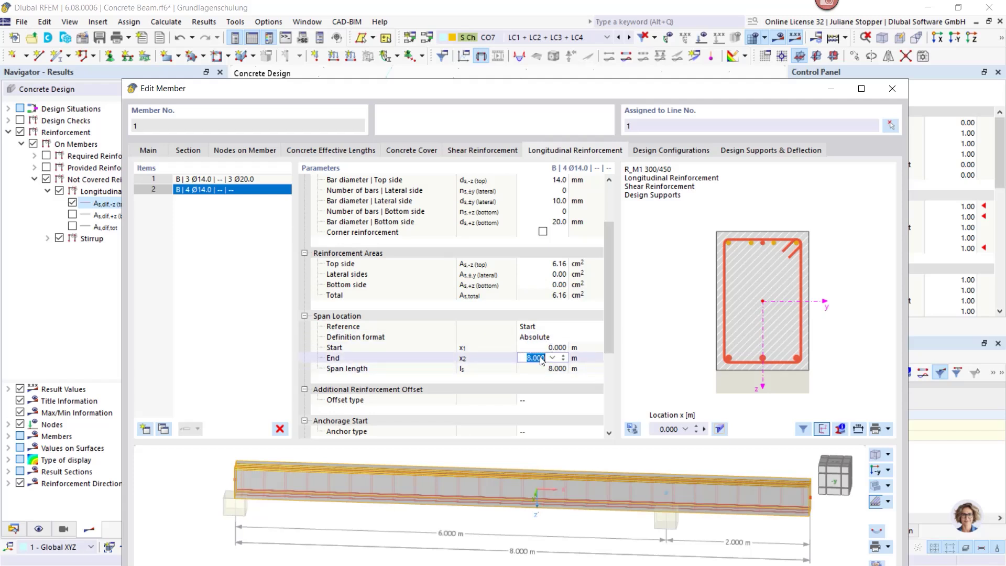
text(3)
text(,5)
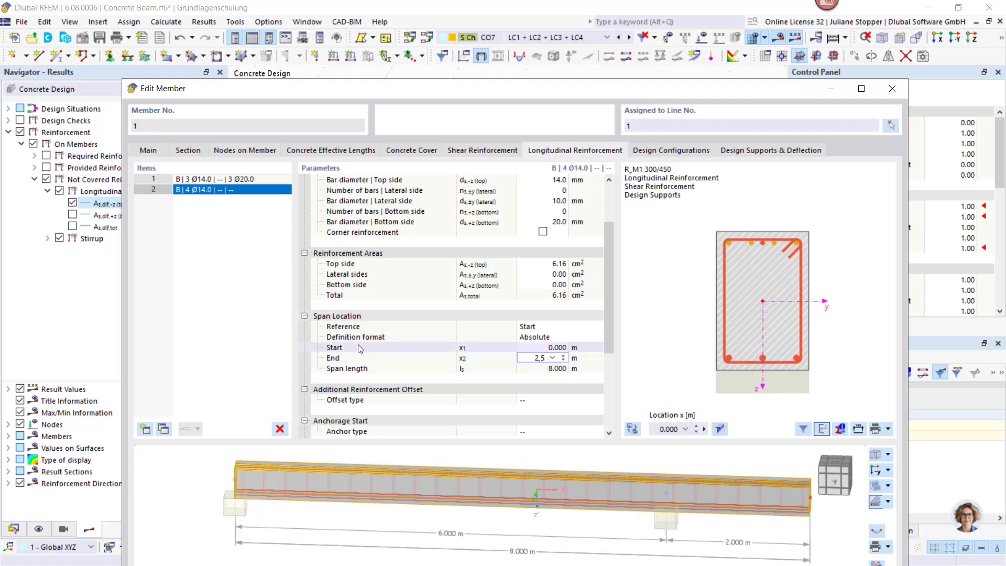
click(559, 369)
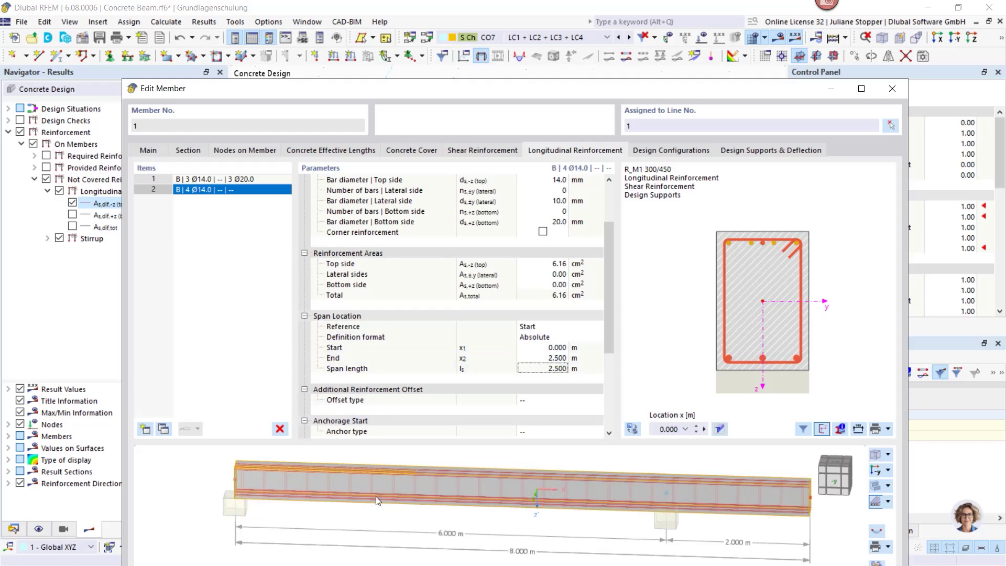
Step: Set the second item's additional reinforcement offset to From Stirrup with 30 mm on the top side, and accept the member changes
scroll(406, 493, up, 3)
middle_drag(406, 494, 461, 489)
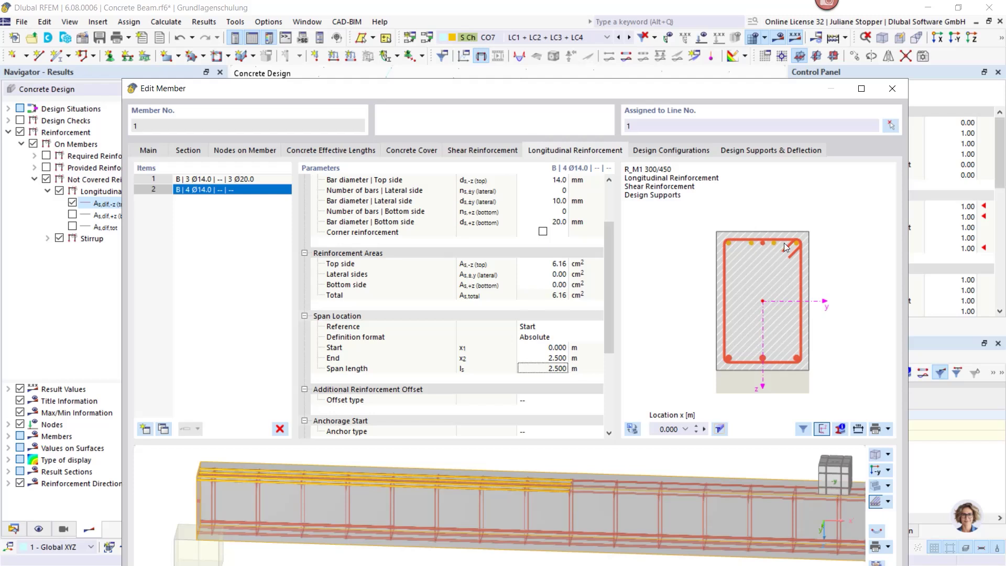
drag(608, 309, 608, 343)
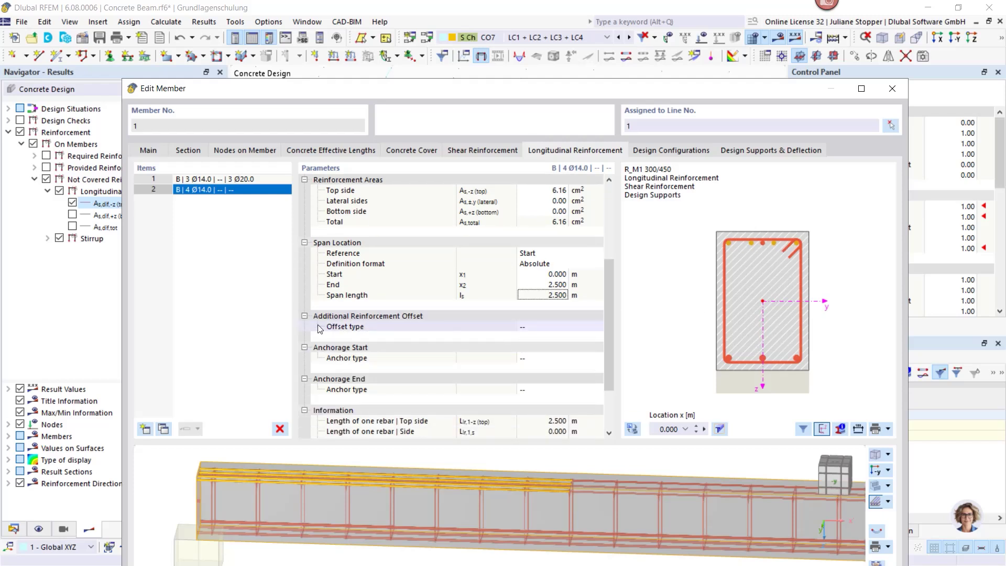
click(546, 328)
click(598, 327)
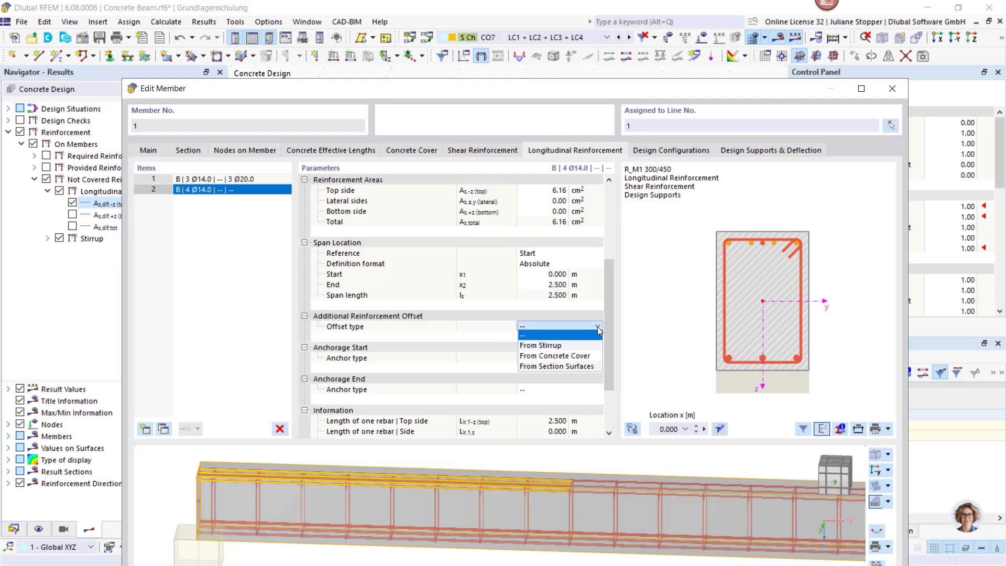
click(586, 345)
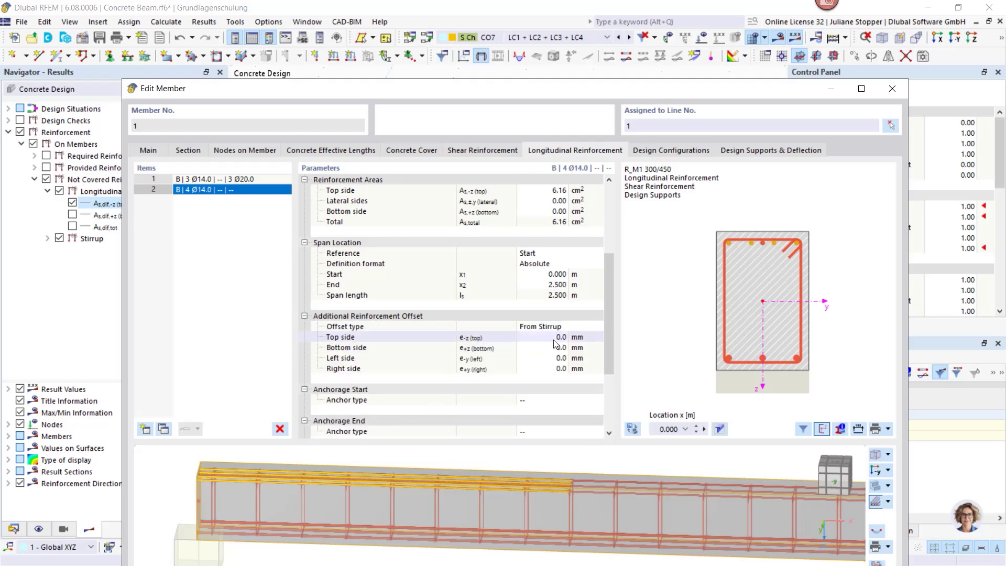
click(556, 339)
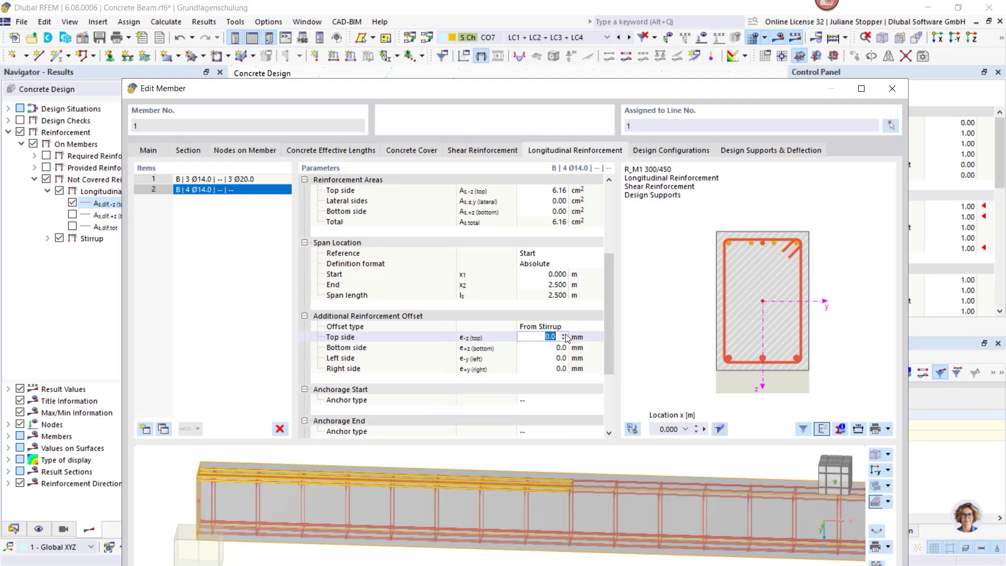
click(564, 335)
click(564, 335)
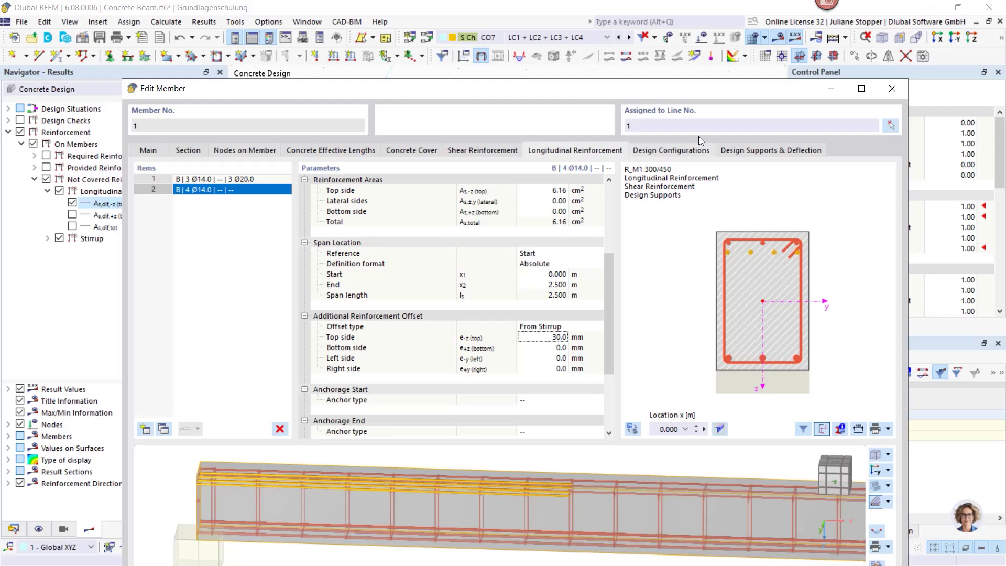
drag(688, 92, 672, 25)
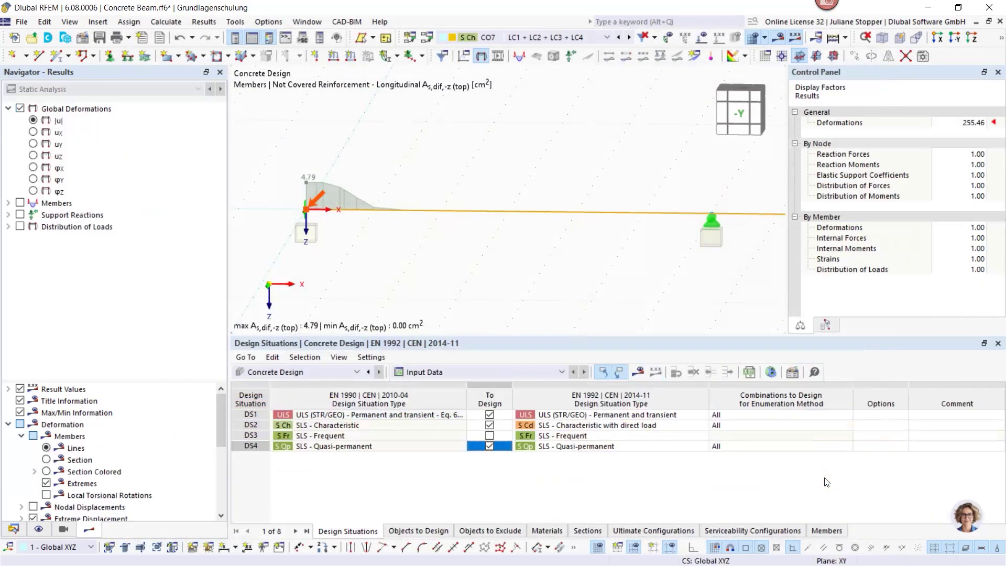
Step: Reopen the beam's longitudinal reinforcement, review its reinforcement layout drawing, and close the member editor
double_click(527, 215)
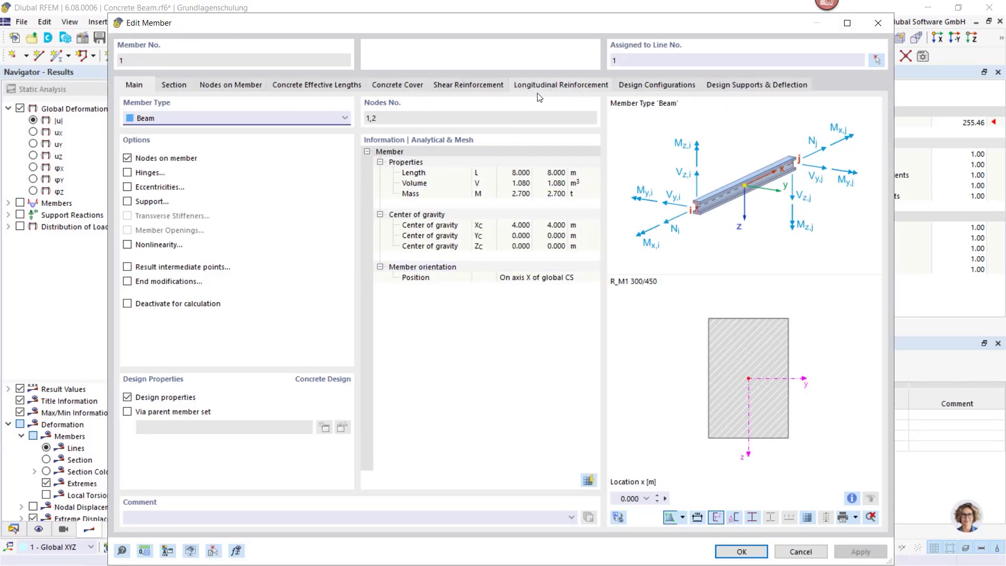
click(538, 84)
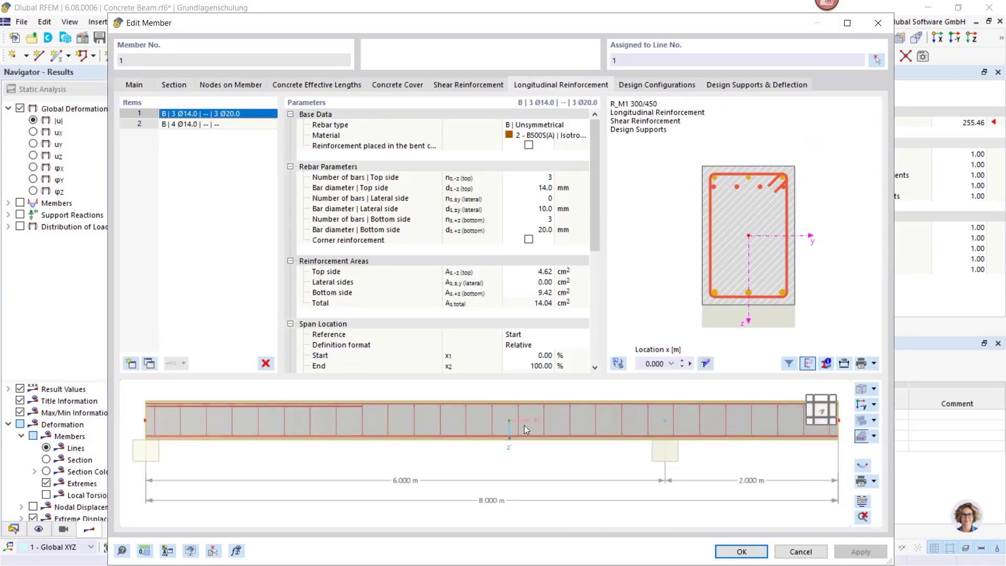
click(863, 501)
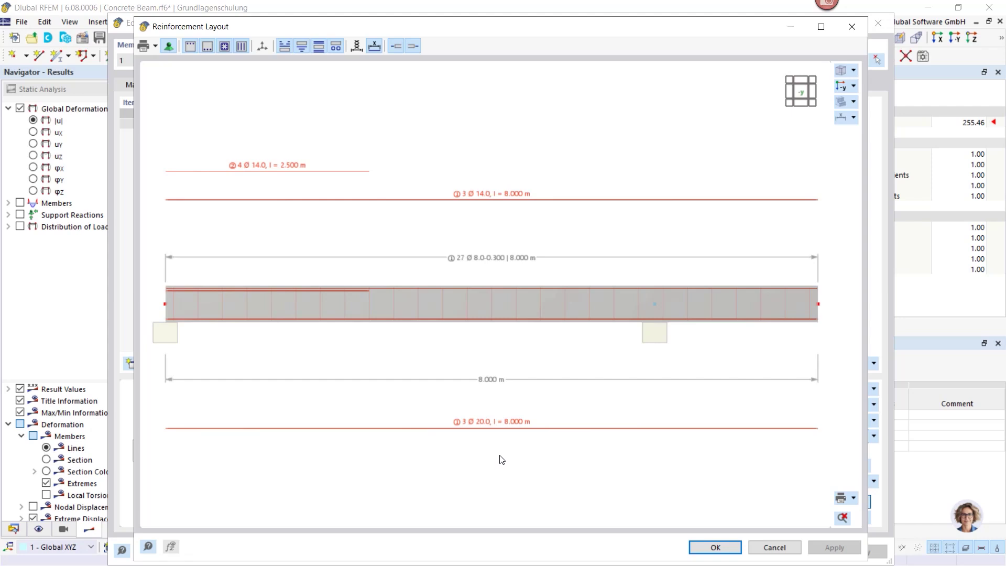
click(156, 47)
click(156, 46)
click(713, 548)
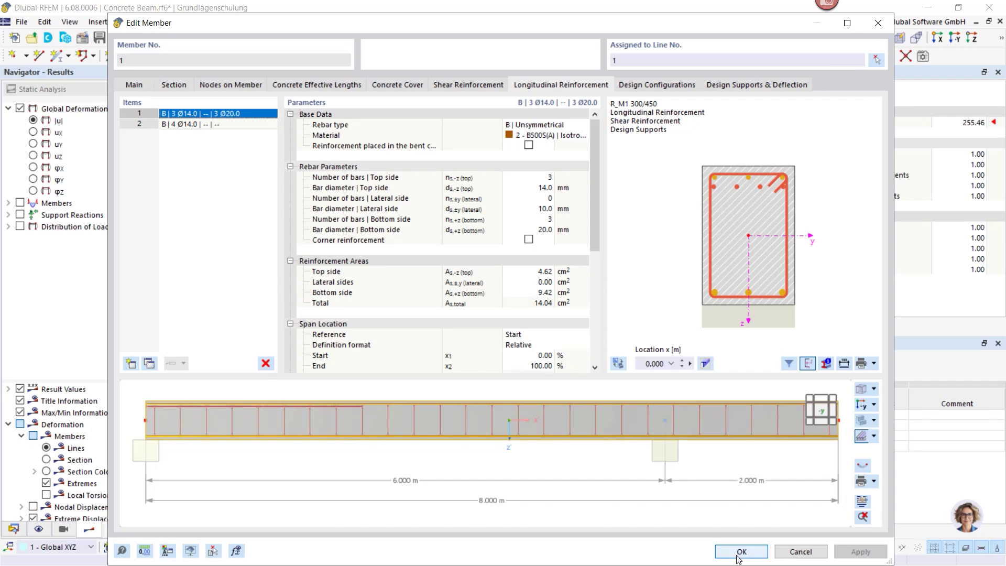
click(741, 553)
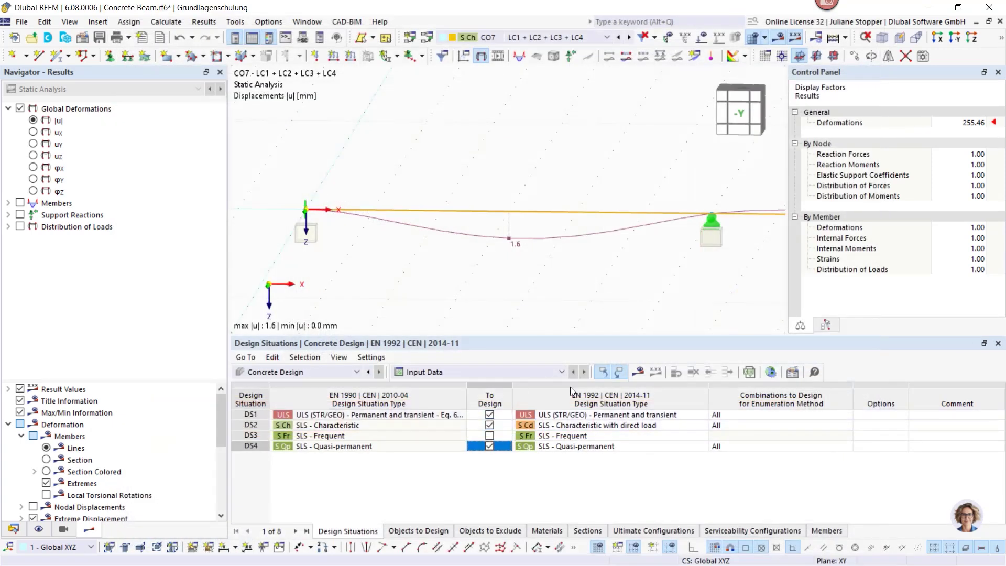
Step: Run the concrete design calculation and also display the not covered bottom longitudinal reinforcement
click(639, 372)
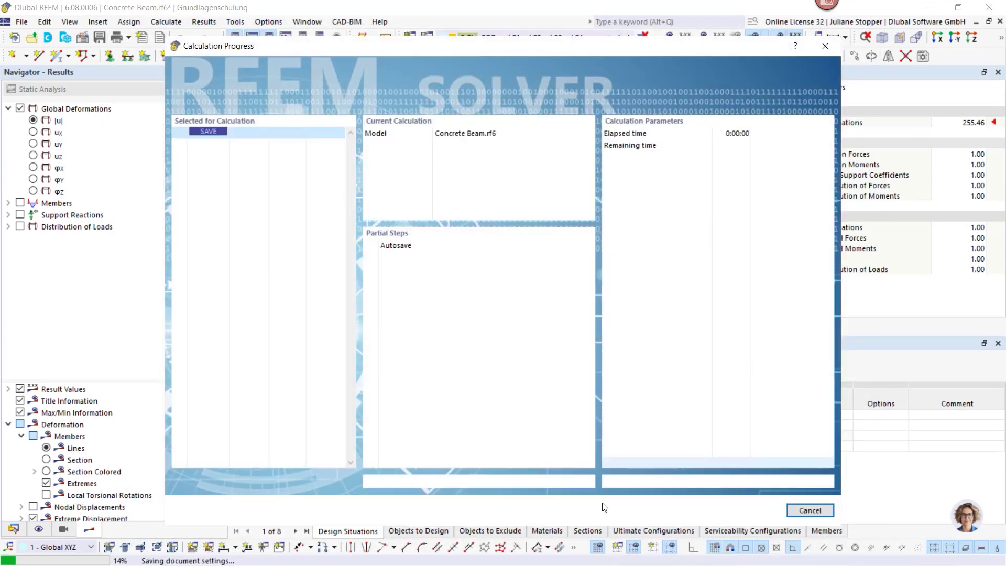
drag(458, 47, 493, 260)
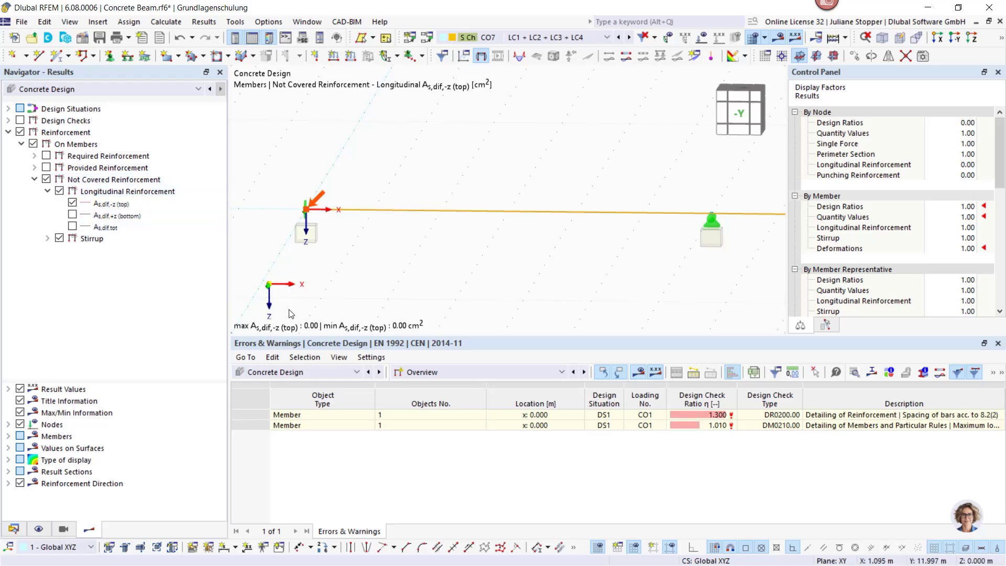
click(73, 215)
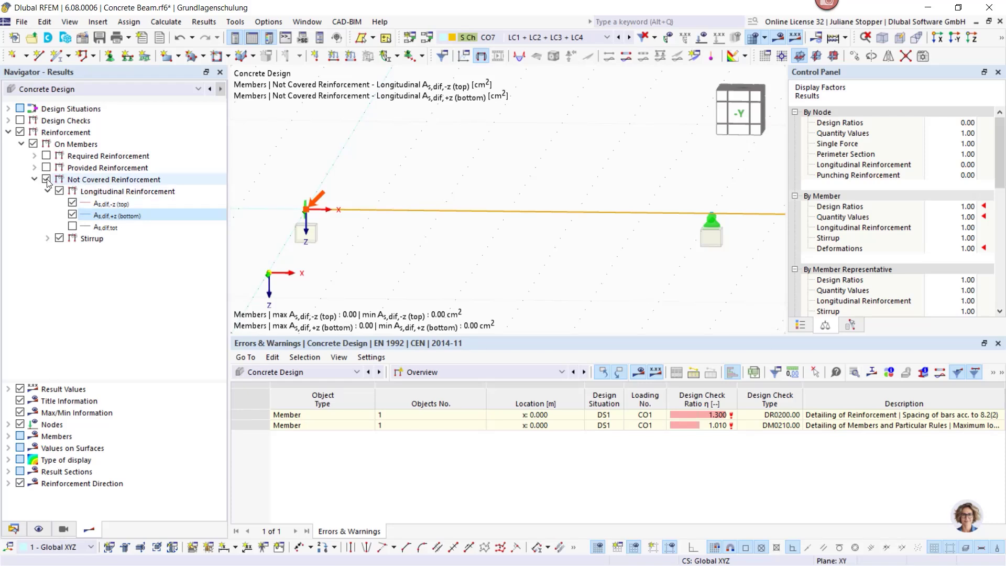
Step: Show the Design Ratios on Members table, hide the reinforcement results on the model, and expand the design checks
click(462, 372)
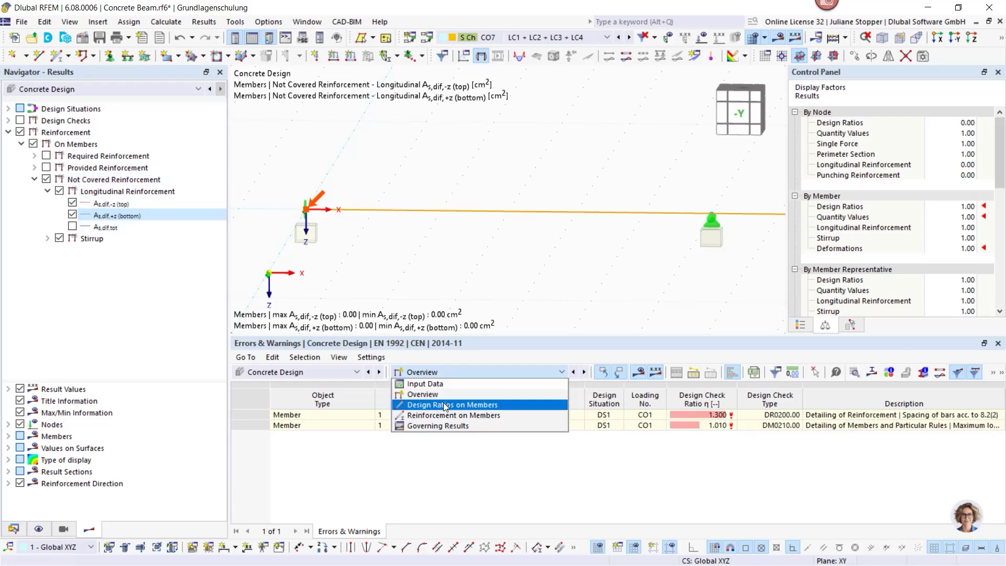
click(440, 398)
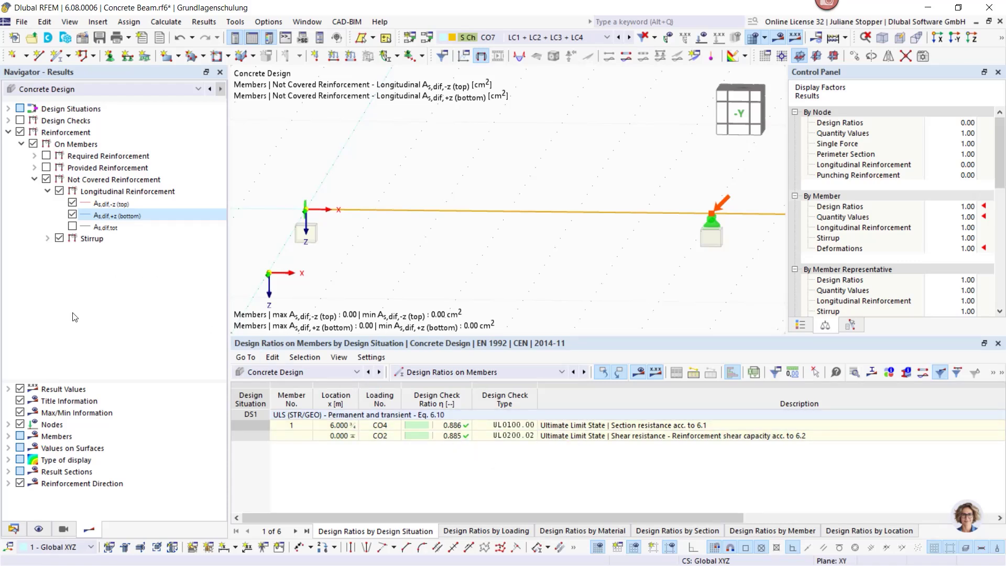
click(20, 132)
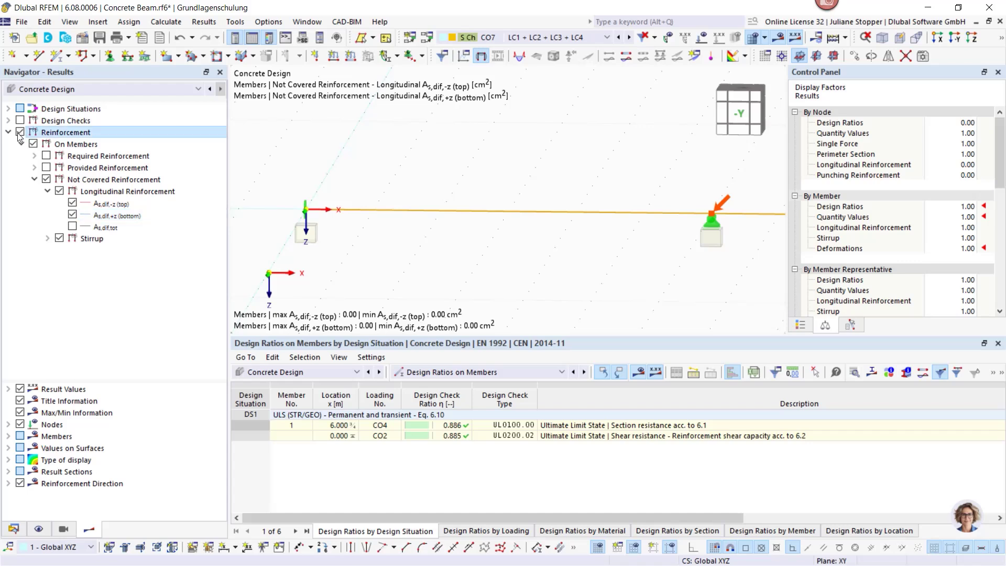
click(9, 120)
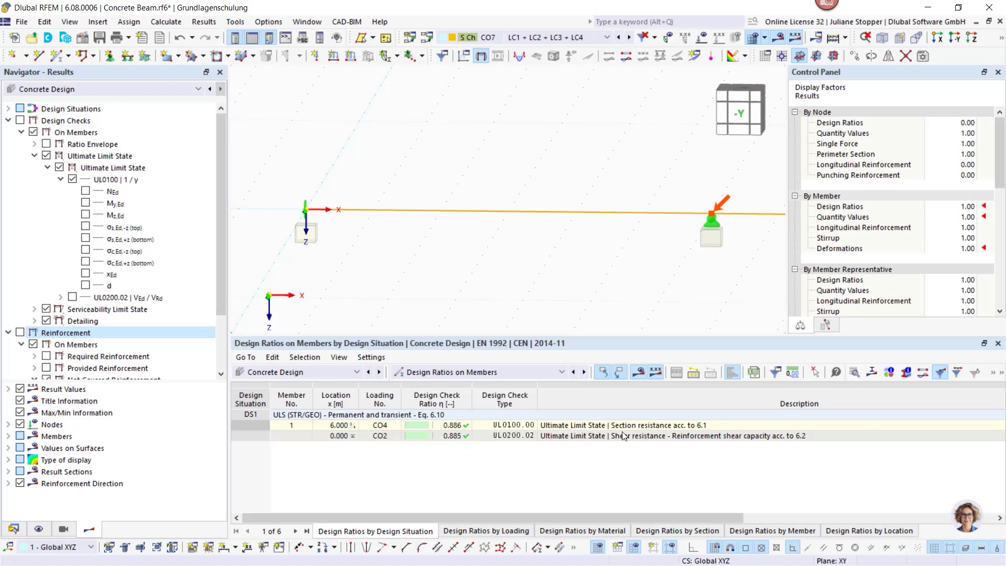
Step: Display the UL0200.02 VEd / VRd shear check ratio on the beam instead of UL0100, and expand its list of detailed result values
click(513, 438)
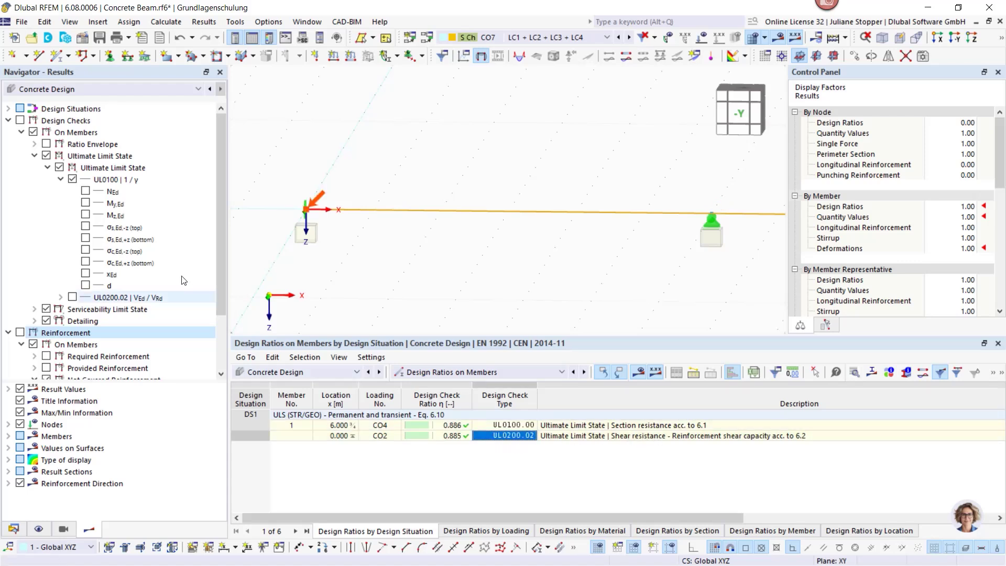
click(73, 179)
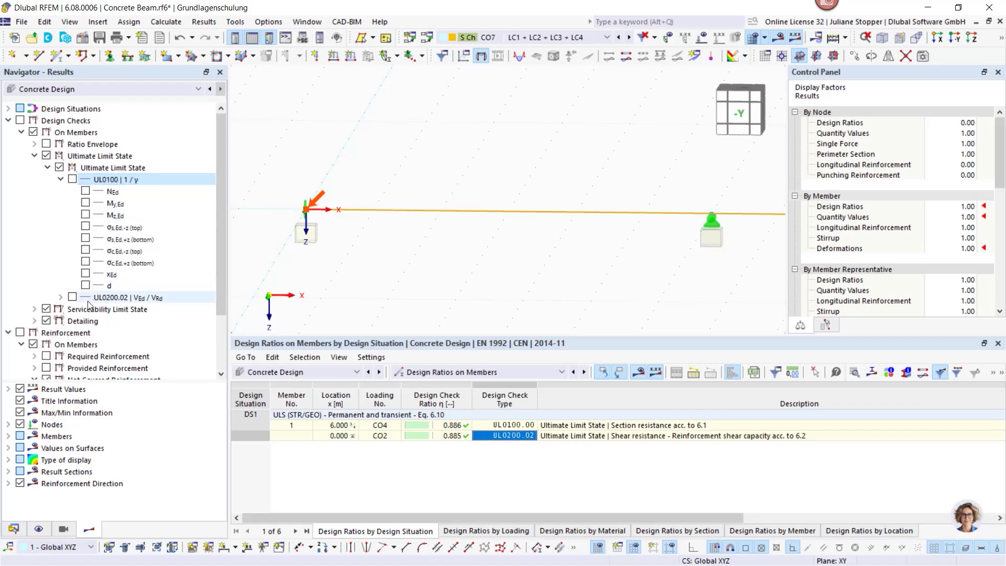
click(73, 297)
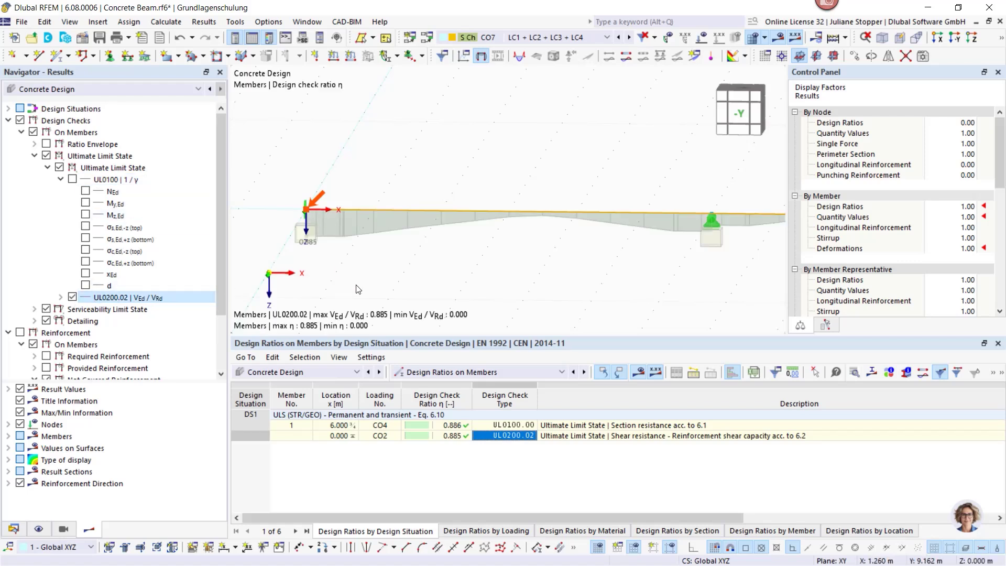
click(61, 297)
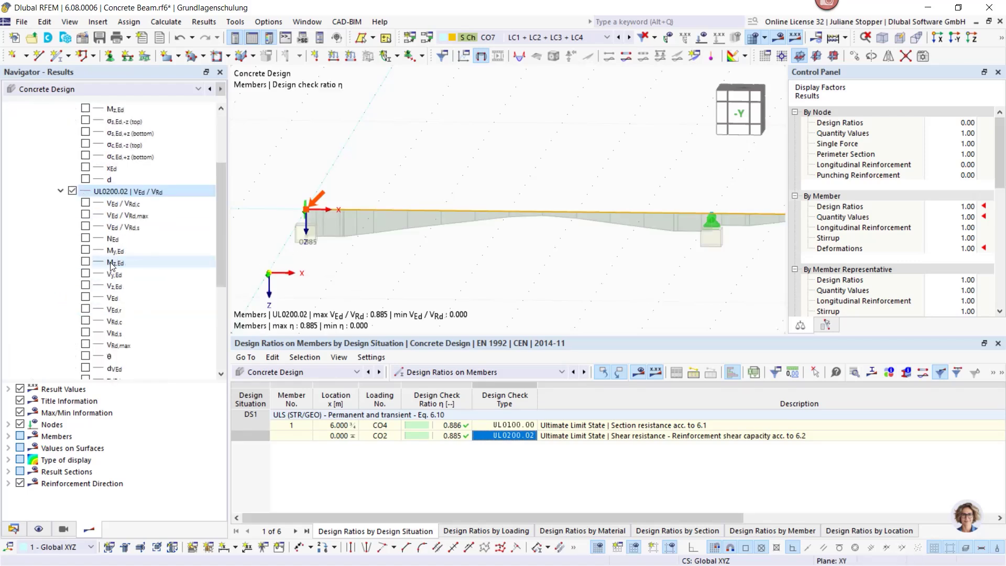
scroll(94, 285, down, 3)
scroll(301, 248, up, 2)
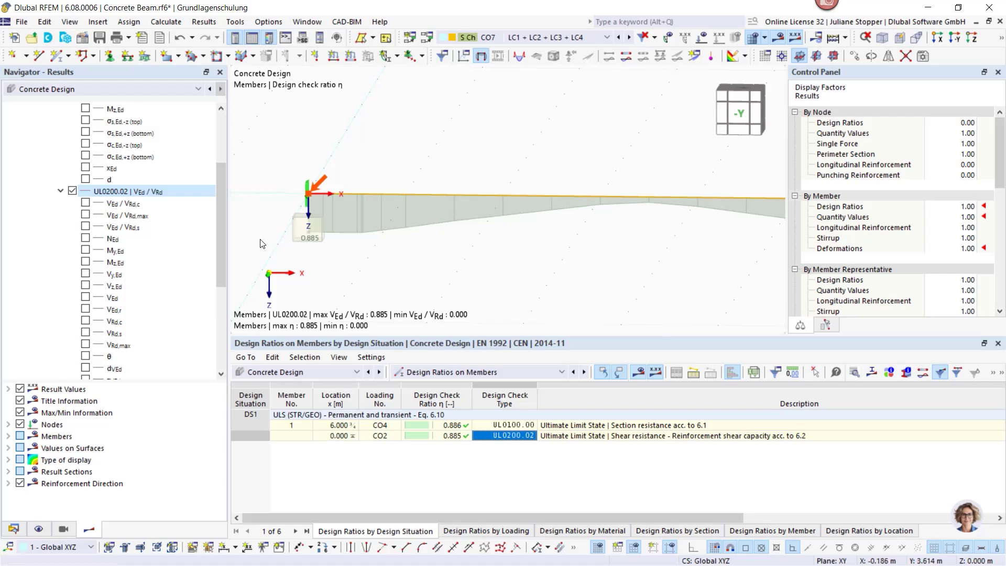
scroll(320, 260, down, 2)
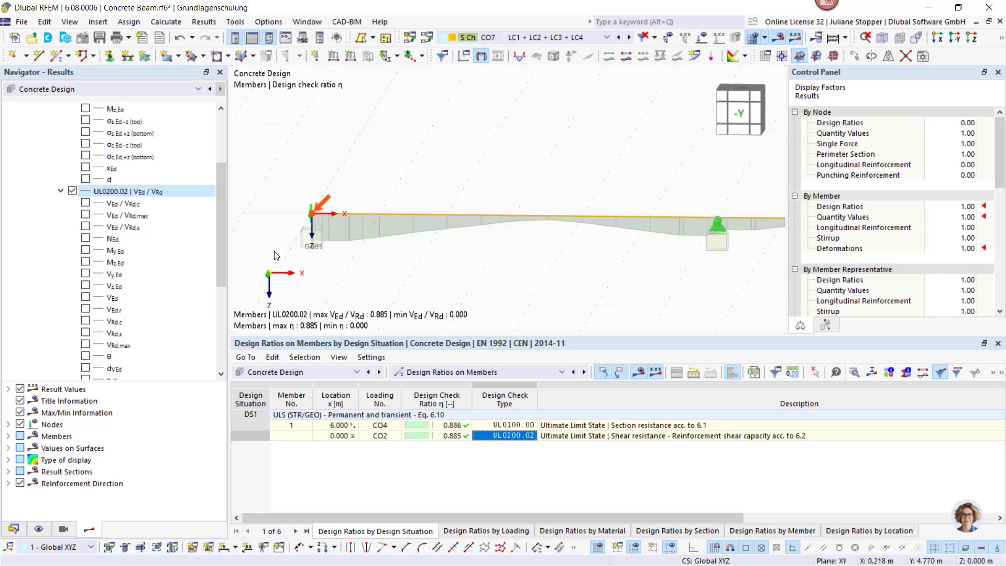
Step: Compare the VEd / VRd,c, VEd / VRd,max and VEd / VRd,s ratio diagrams on the beam, and return to the overall VEd / VRd ratio
click(85, 204)
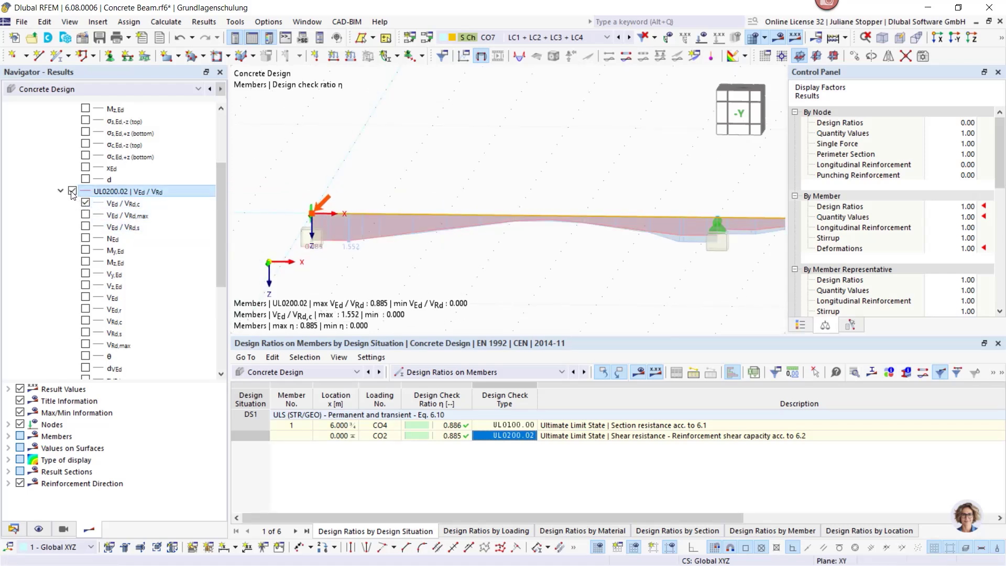
click(72, 191)
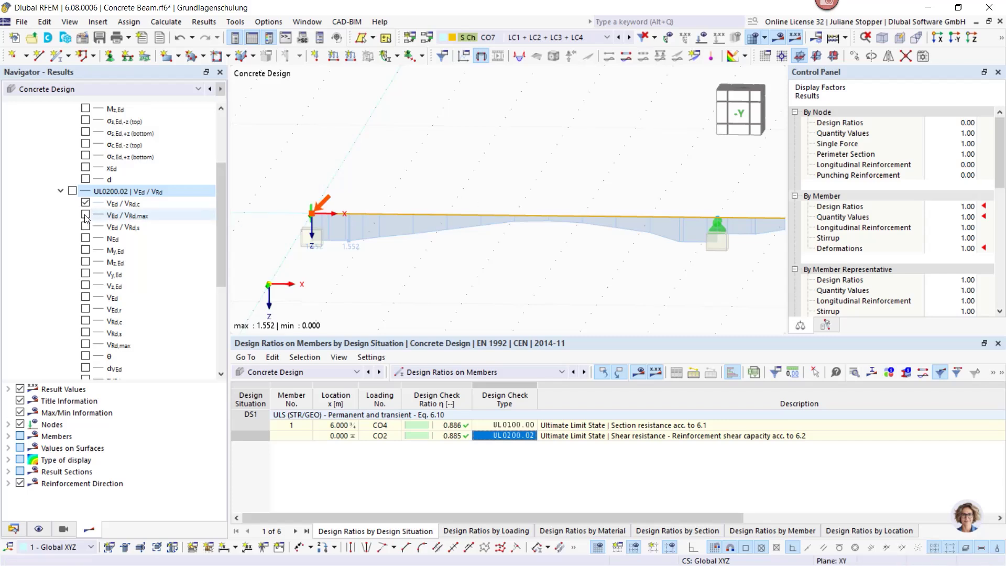
click(85, 215)
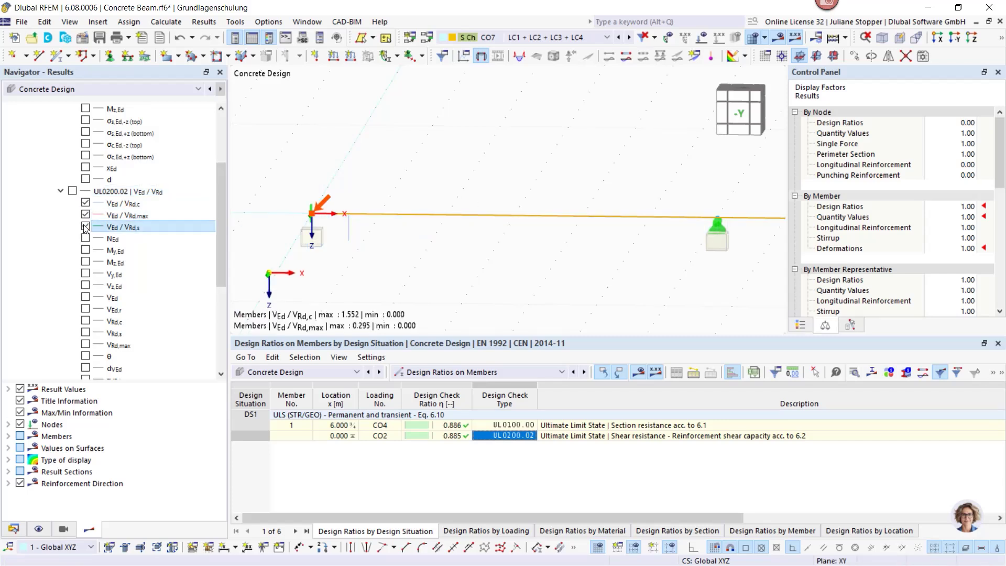
click(85, 203)
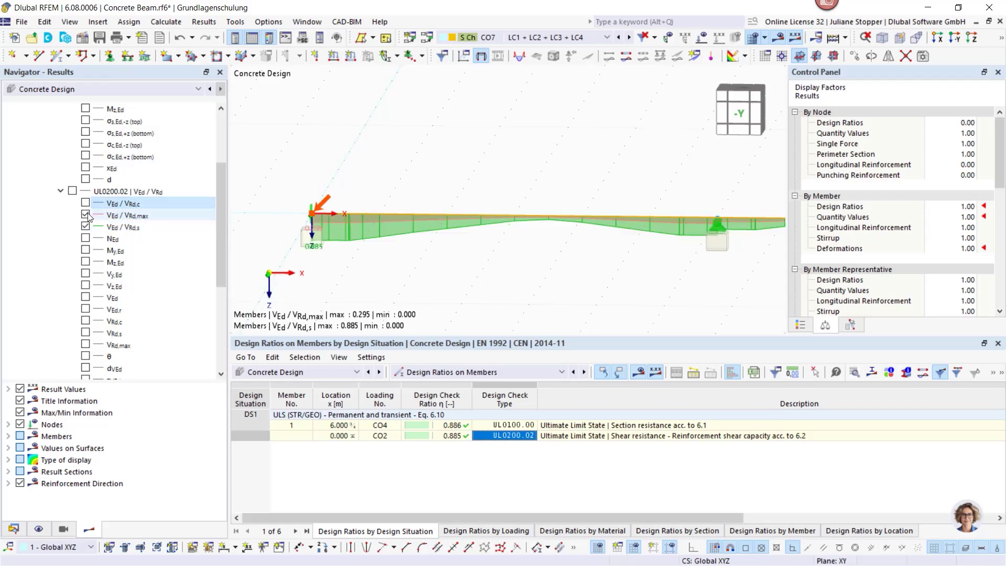
click(85, 215)
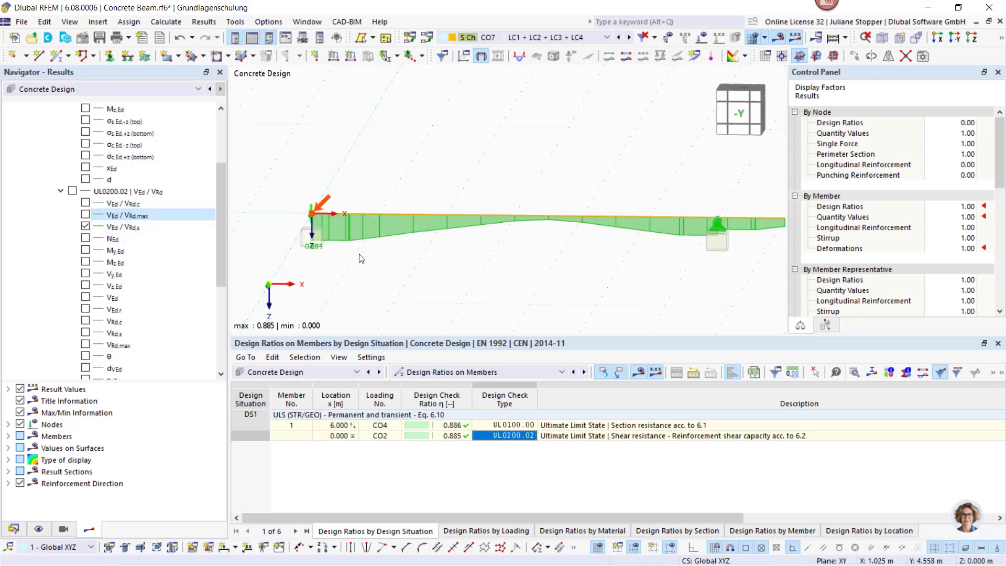
scroll(362, 258, up, 1)
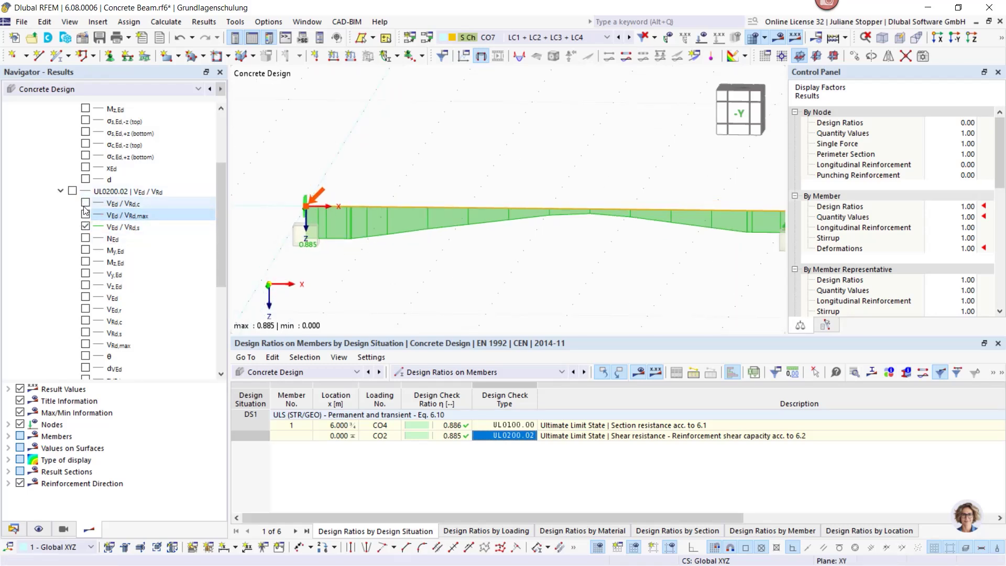
click(85, 227)
click(72, 191)
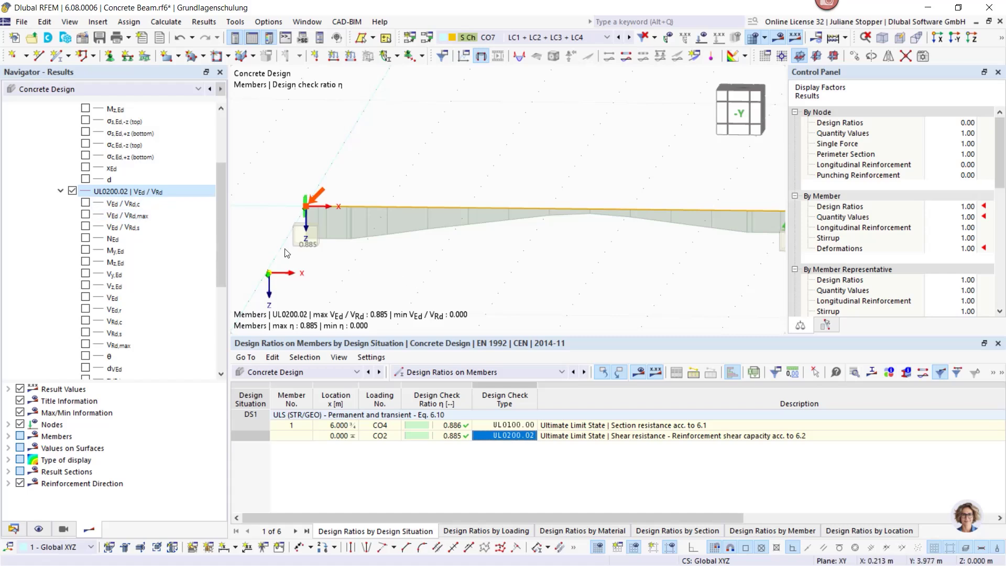
scroll(349, 261, down, 1)
scroll(457, 252, down, 1)
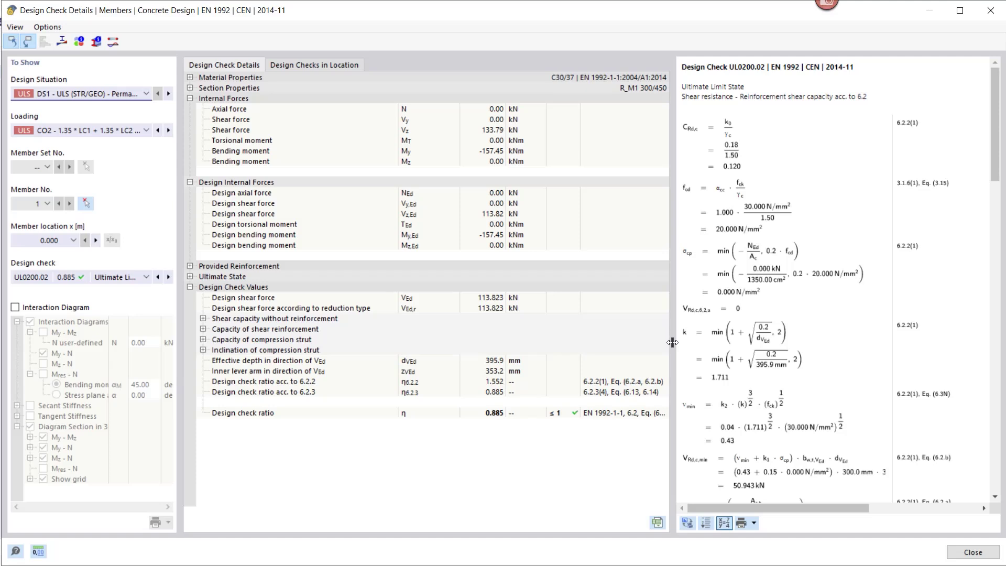
Step: In the UL0200.02 design check details, widen the formula area, set the member location to 0.250 m, and read through the calculation
drag(672, 341, 646, 339)
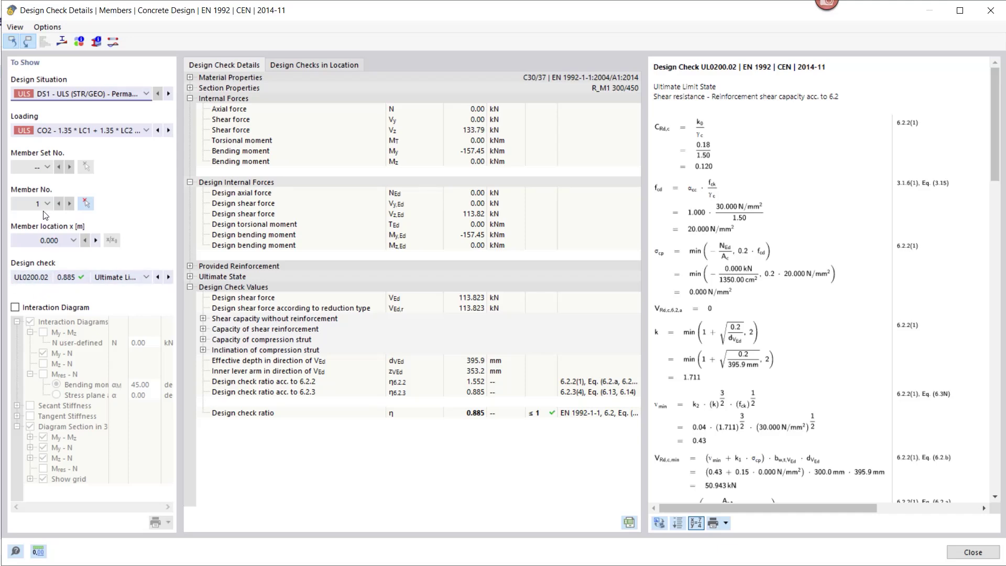
click(95, 240)
scroll(798, 292, down, 3)
scroll(798, 292, down, 16)
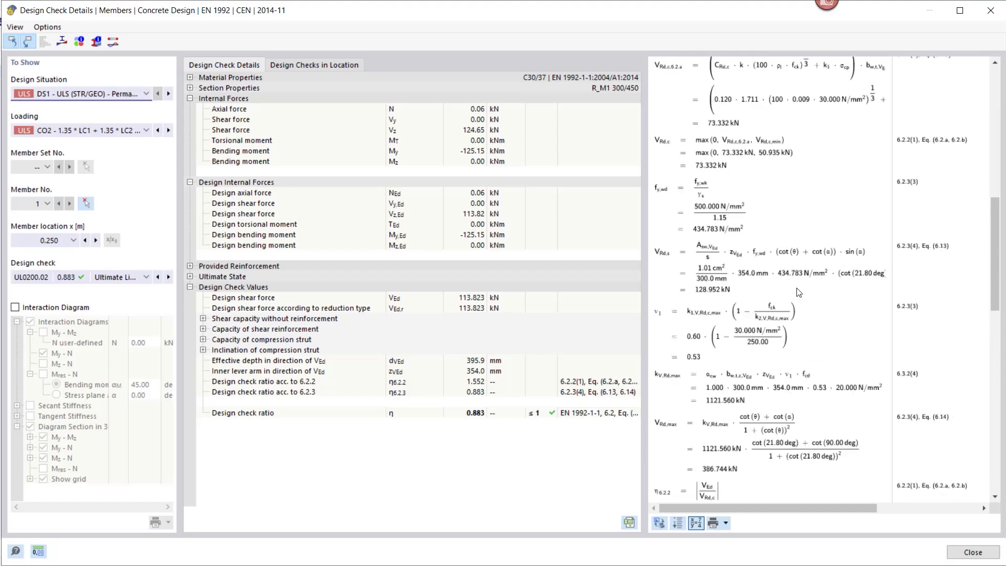
Step: Hide the substituted values in the design check formulas, and review the symbolic equations, standard references and symbol descriptions
click(695, 523)
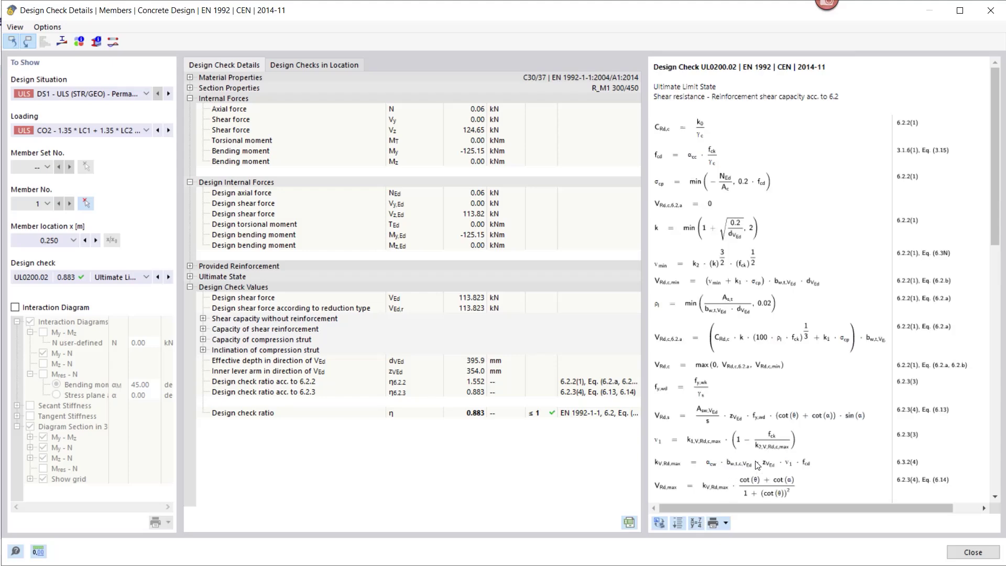
scroll(750, 355, down, 15)
scroll(751, 355, up, 3)
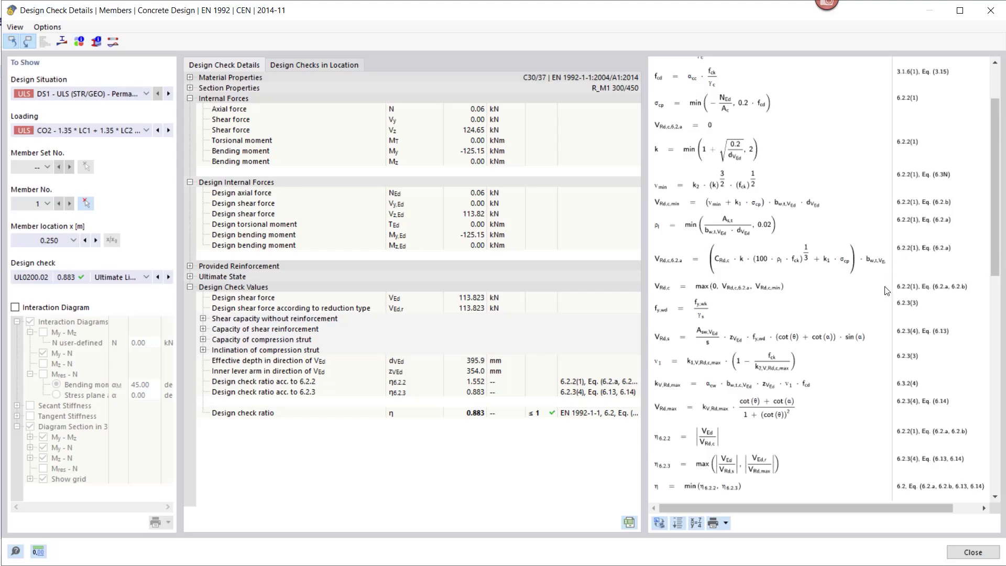
scroll(912, 329, up, 3)
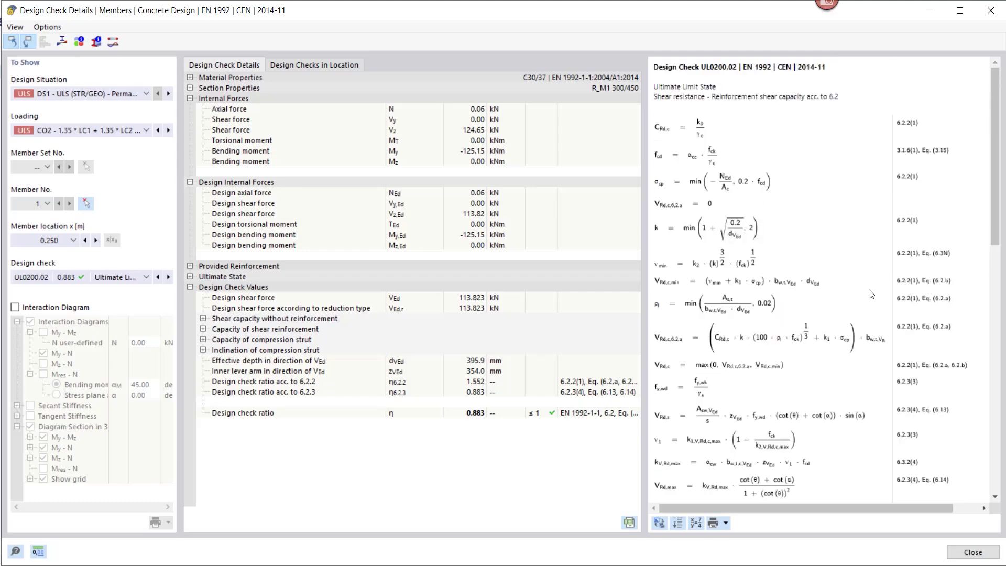
scroll(872, 294, down, 3)
scroll(872, 295, down, 4)
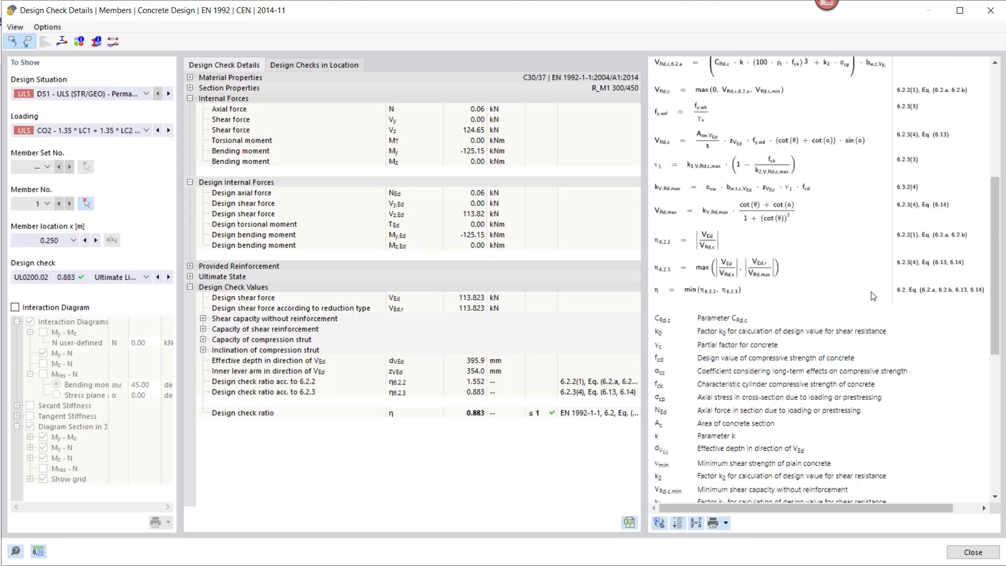
Step: Show the substituted values in the formulas again, and examine the shear resistance calculation with and without shear reinforcement
click(696, 523)
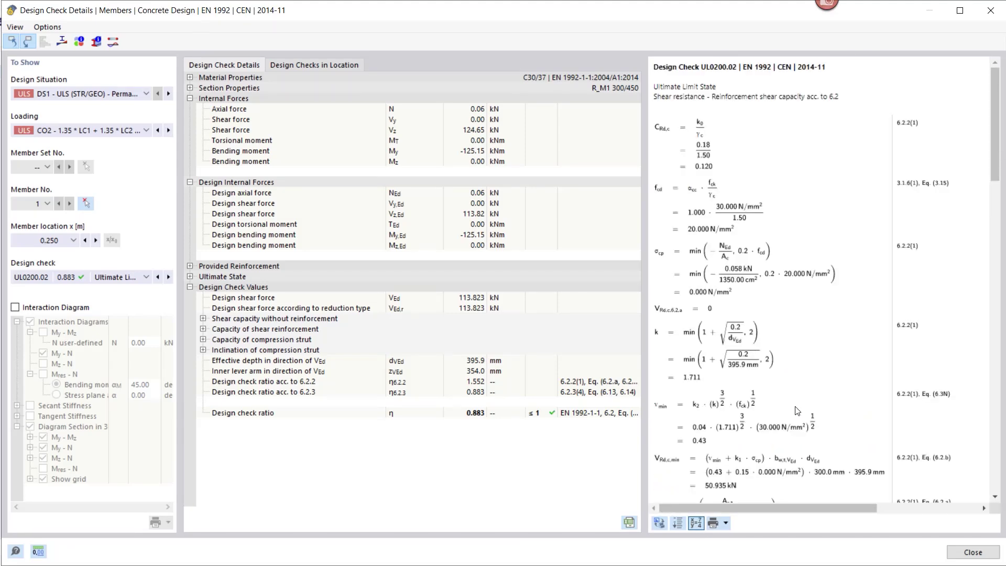
scroll(794, 362, down, 5)
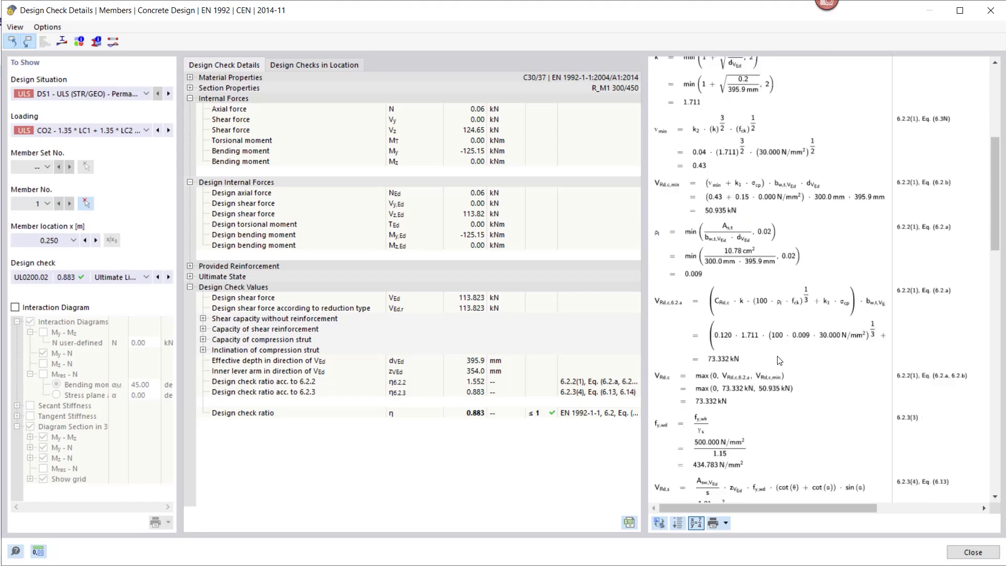
scroll(780, 364, down, 2)
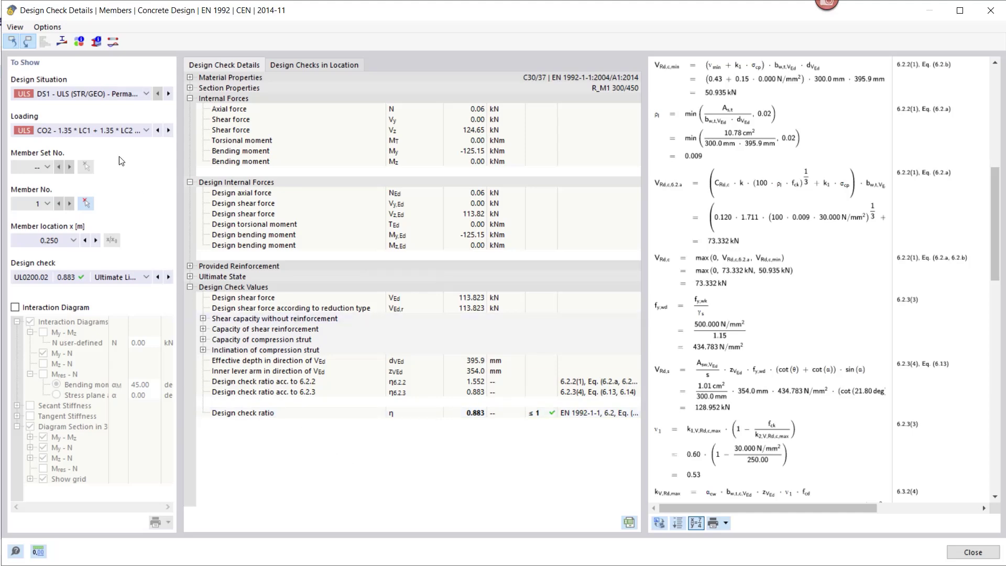
Step: View the section's stress diagrams at x = 0.250 m, check its dimensions, switch from the 3D to the flat view, and close them
click(61, 41)
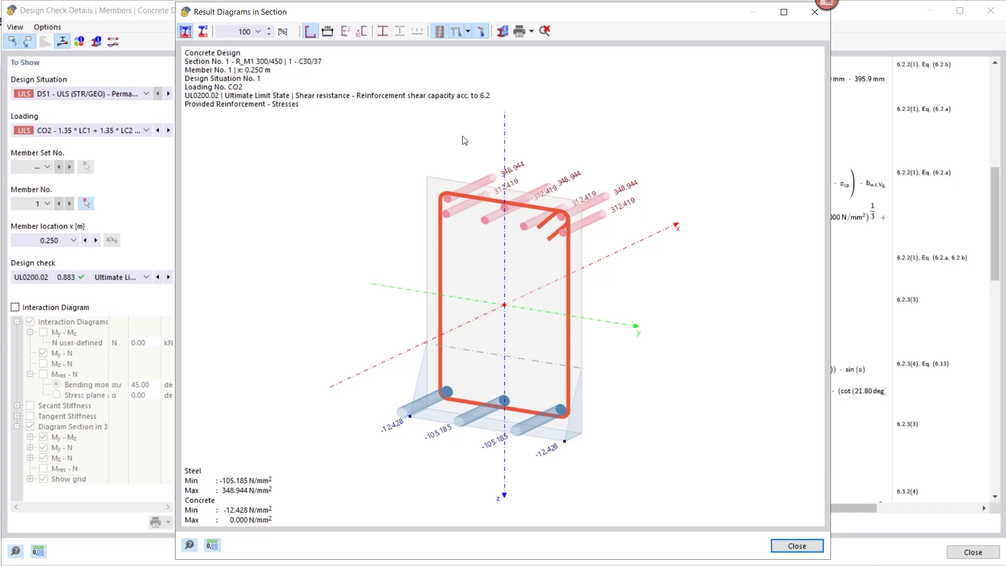
click(327, 31)
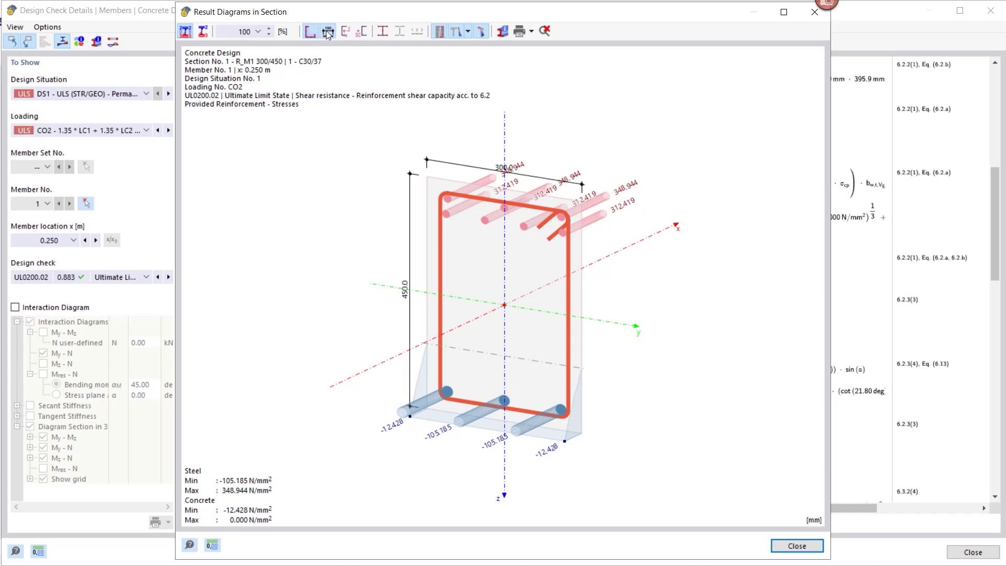
click(328, 32)
click(482, 32)
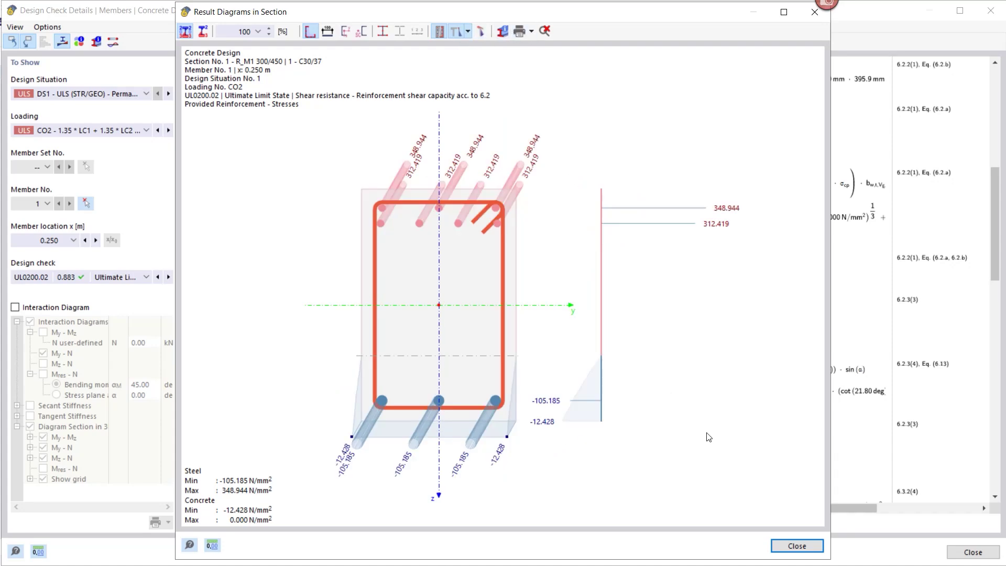
click(788, 546)
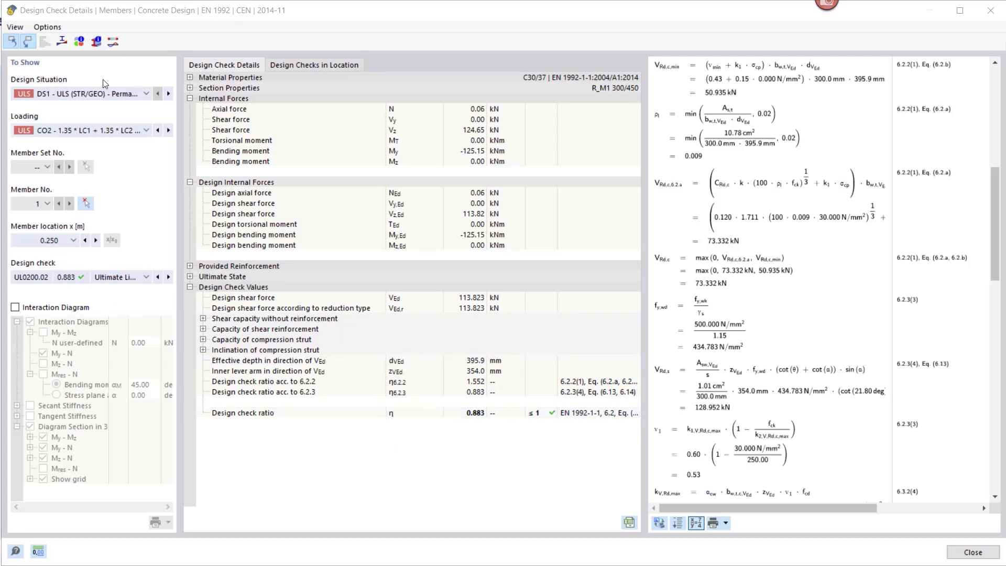
Step: View the member's result diagrams with VEd / VRd,c, VEd / VRd,max and VEd / VRd,s added under UL0200.02, and close them
click(113, 42)
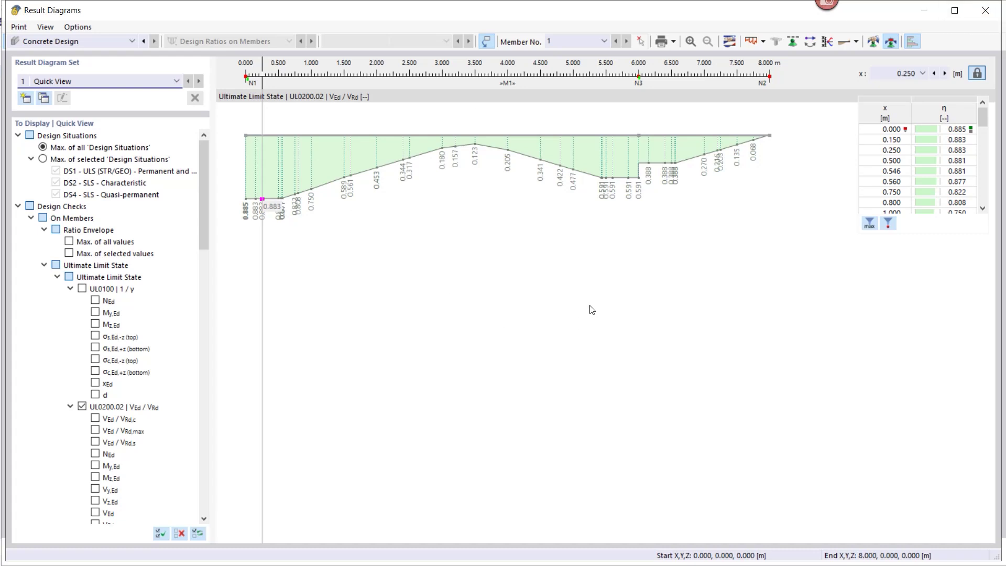
scroll(111, 298, down, 4)
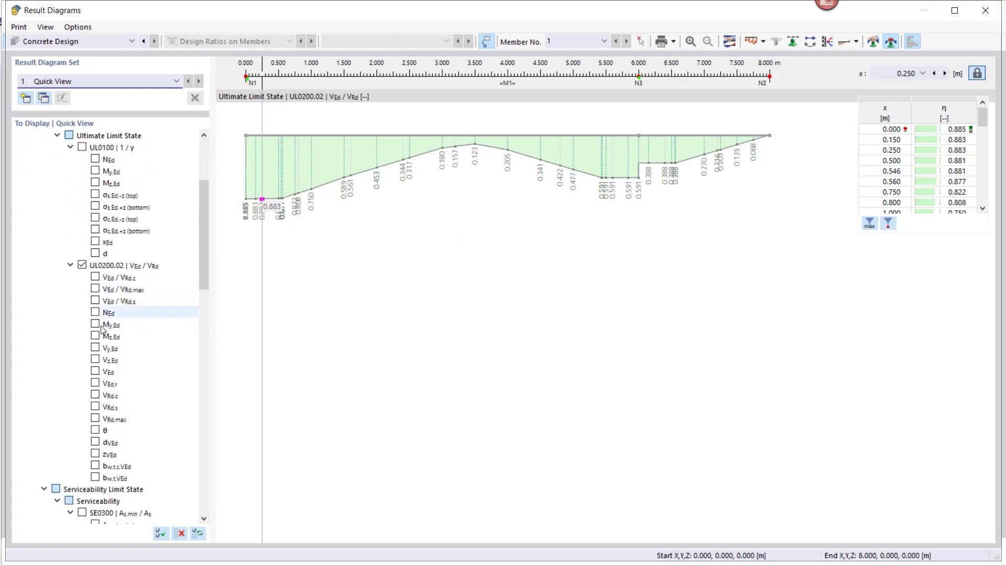
click(96, 278)
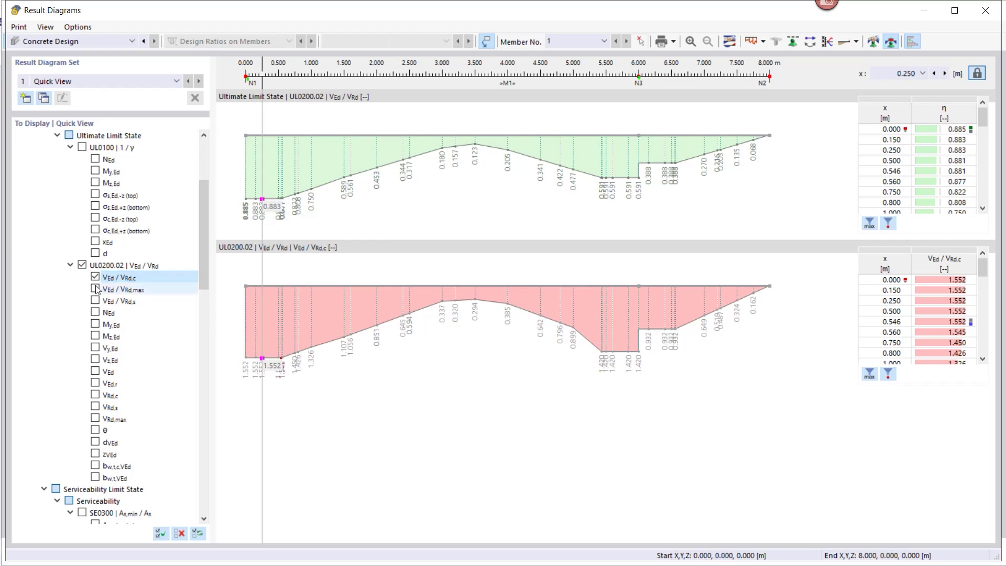
click(95, 288)
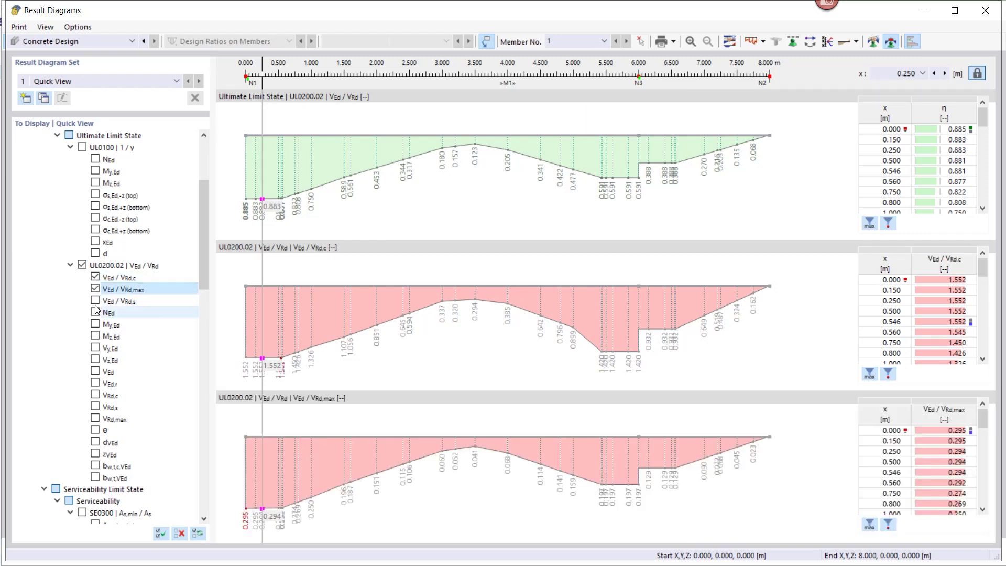
click(95, 301)
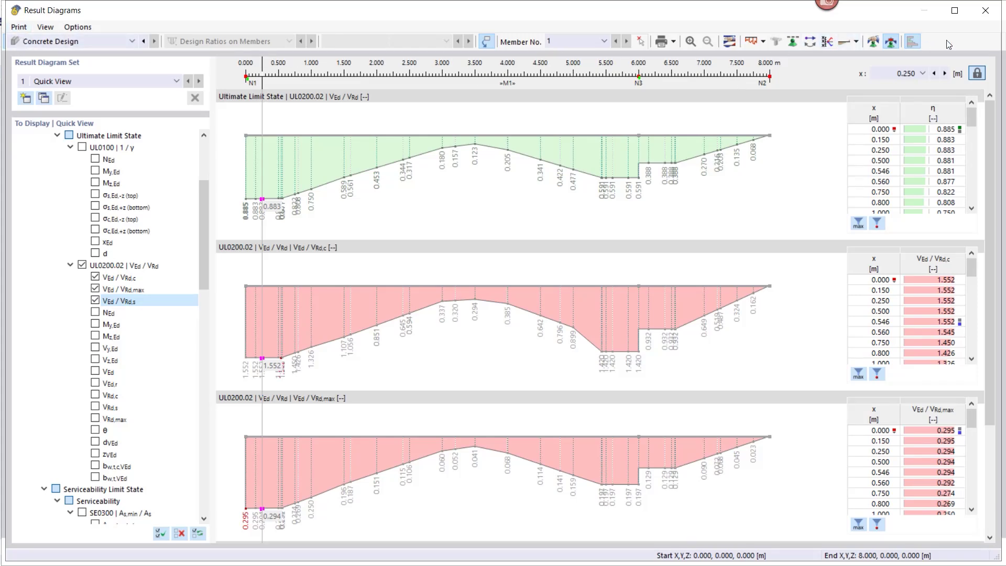
click(985, 11)
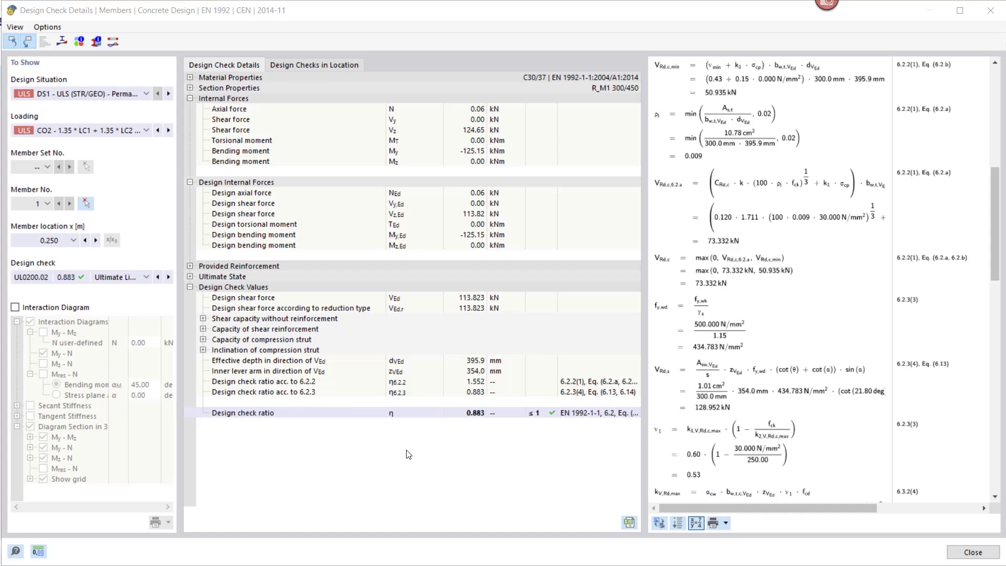
Step: Enable the interaction diagram for the design check and display its My - N and 3D diagrams
click(14, 308)
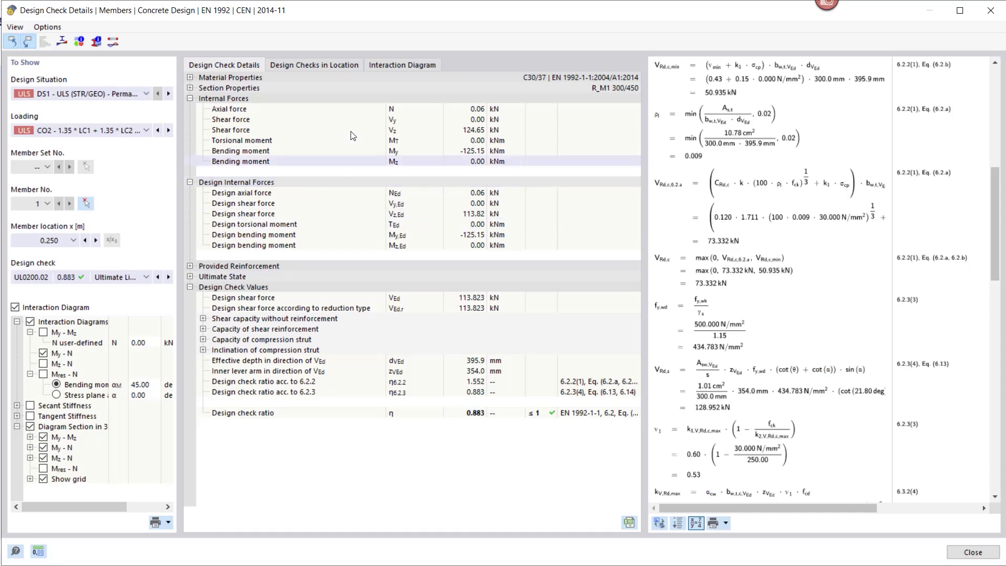
click(397, 65)
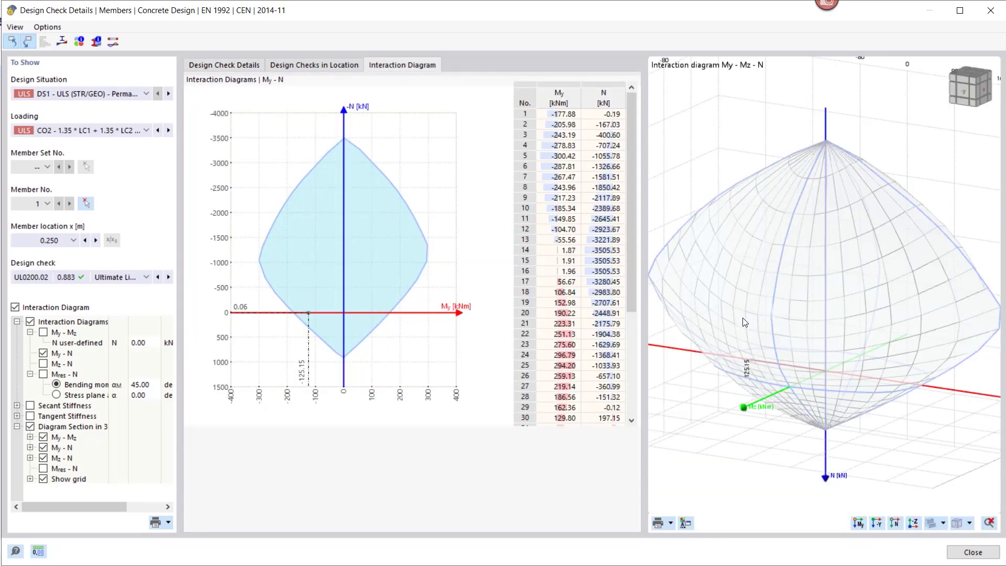
Step: Inspect the 3D interaction diagram from other angles, disable the interaction diagram, and close the design check details
middle_drag(741, 314, 723, 303)
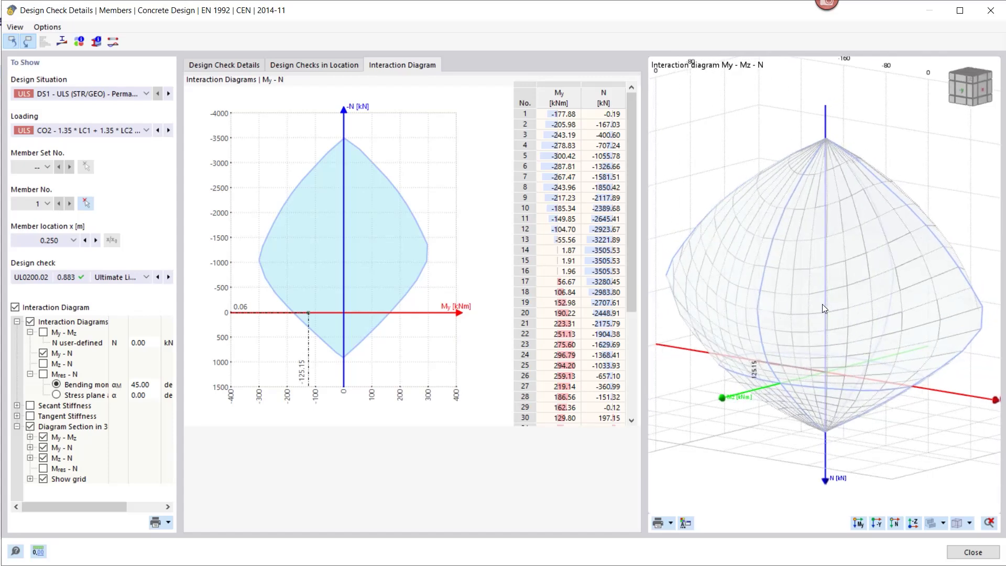
middle_drag(757, 292, 763, 298)
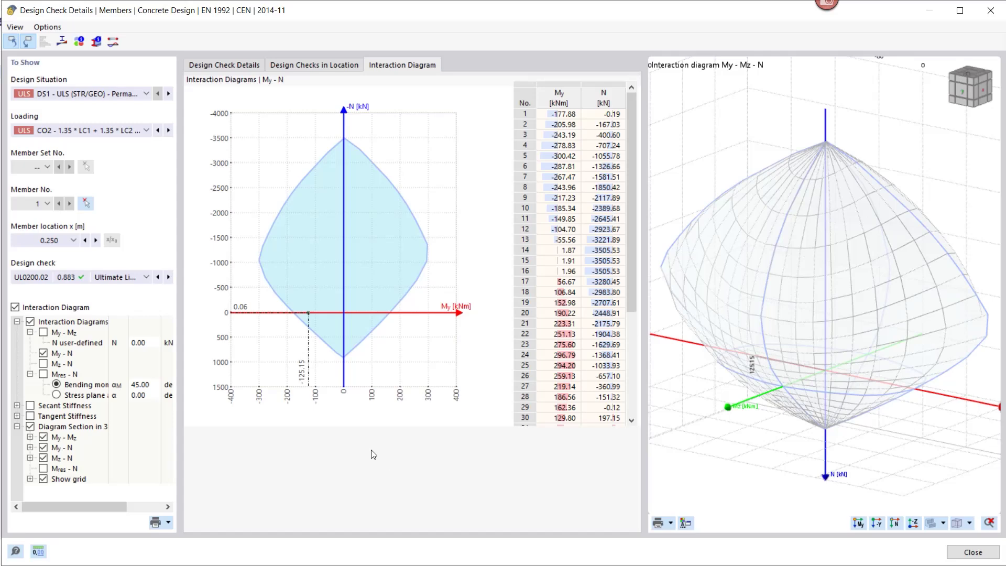
click(15, 307)
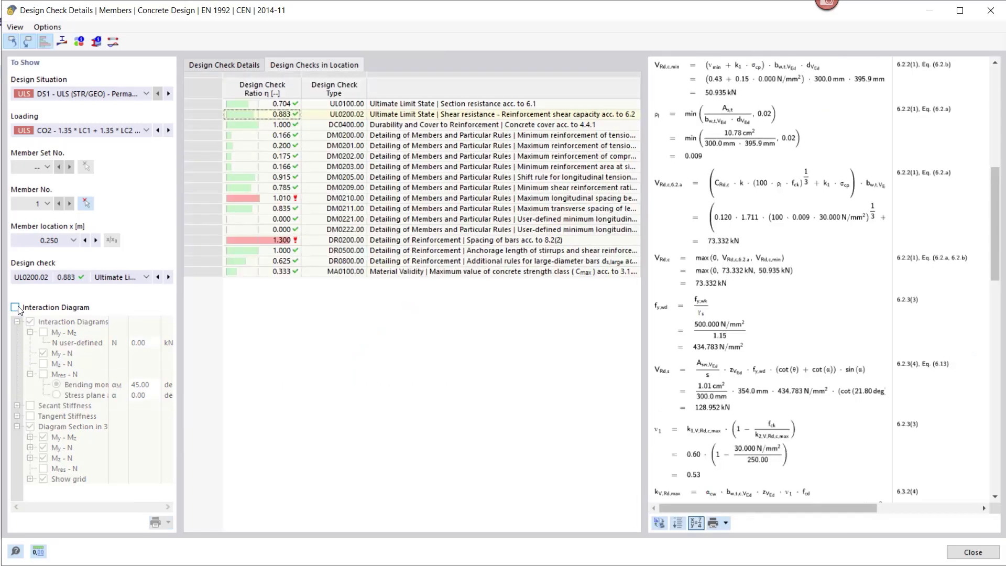
click(990, 16)
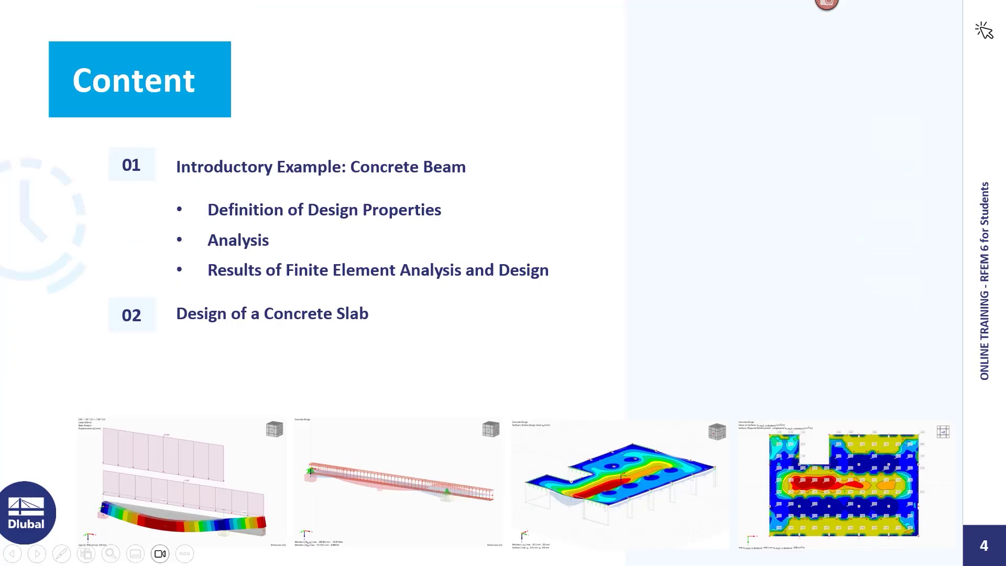
click(38, 555)
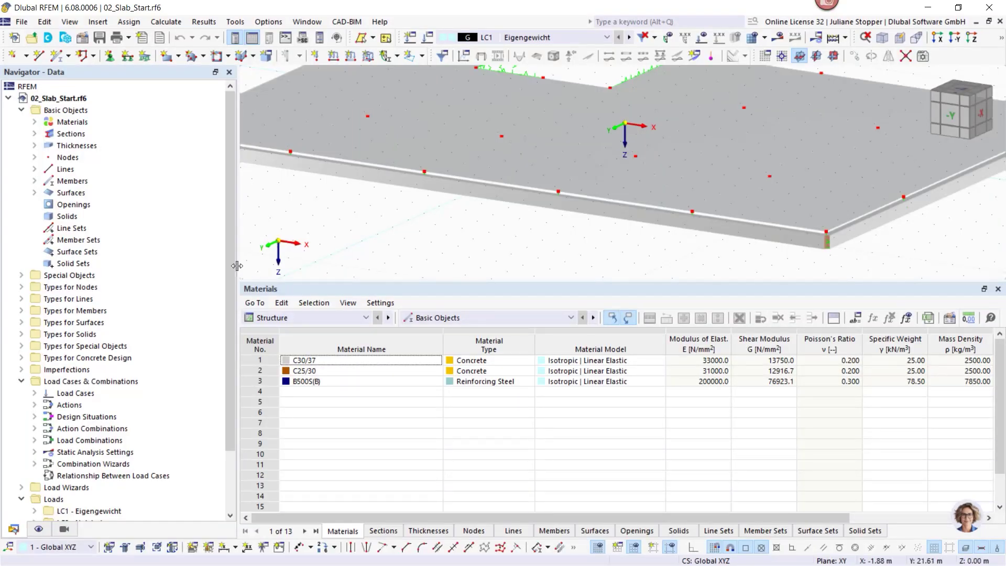
Step: Enlarge the model area by narrowing the navigator and shortening the Materials table, and orient the view to show the whole slab
drag(237, 266, 208, 267)
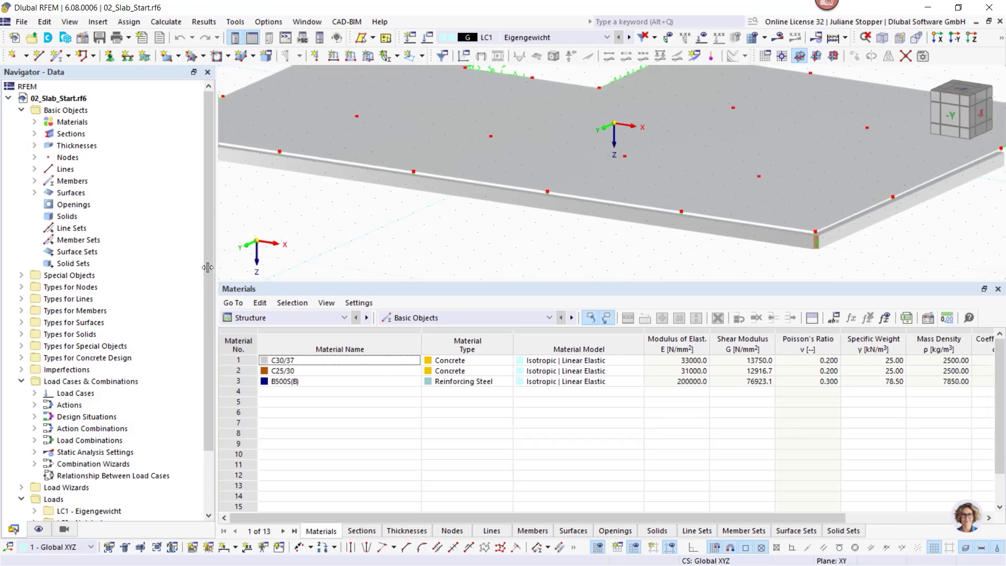
drag(289, 281, 288, 402)
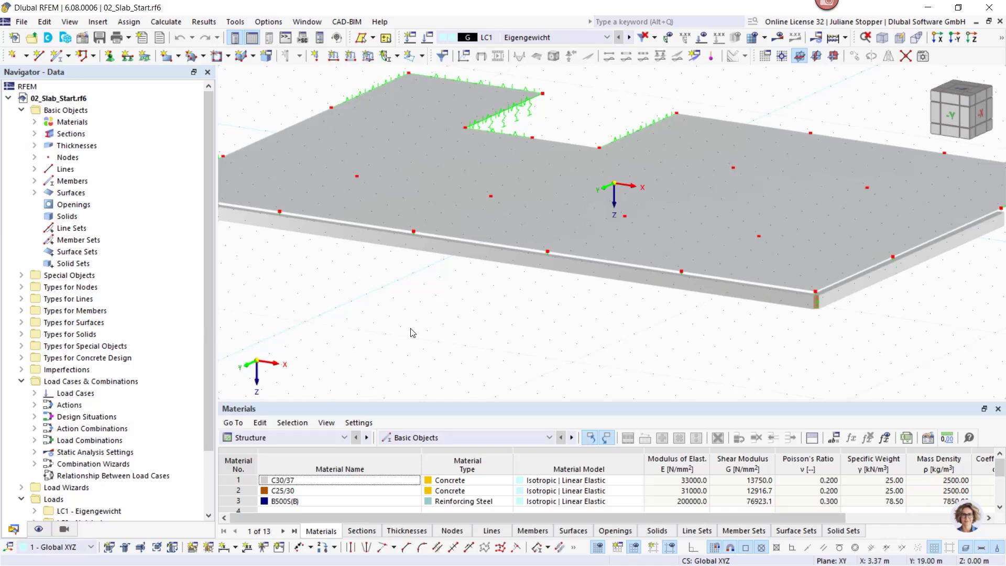
scroll(413, 333, down, 1)
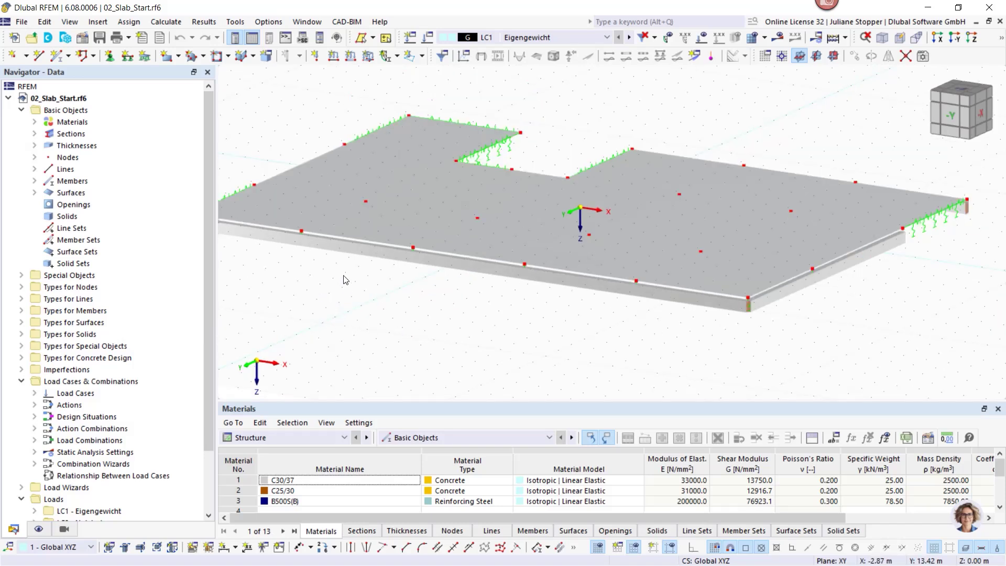
middle_drag(334, 289, 341, 288)
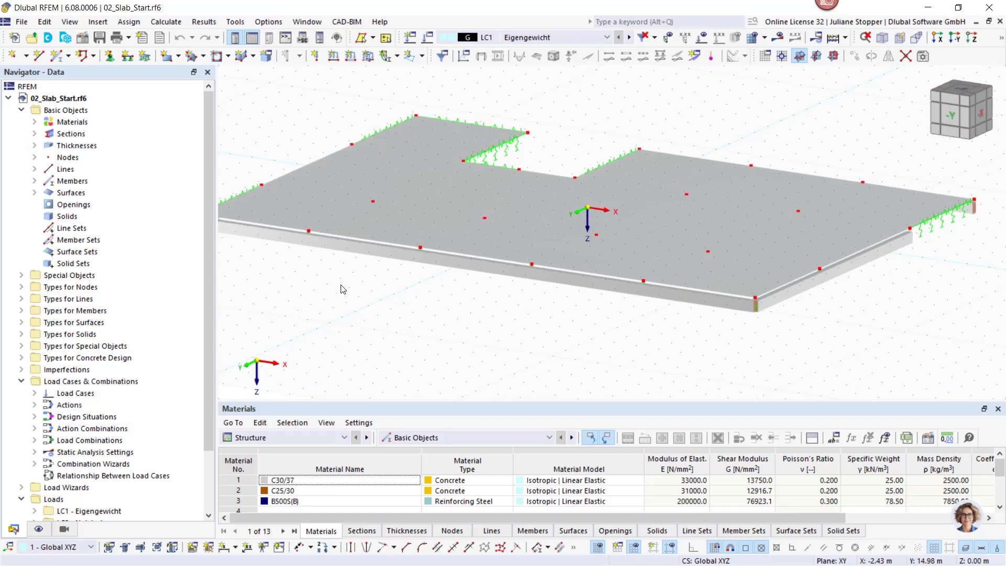
ctrl+middle_drag(299, 222, 579, 337)
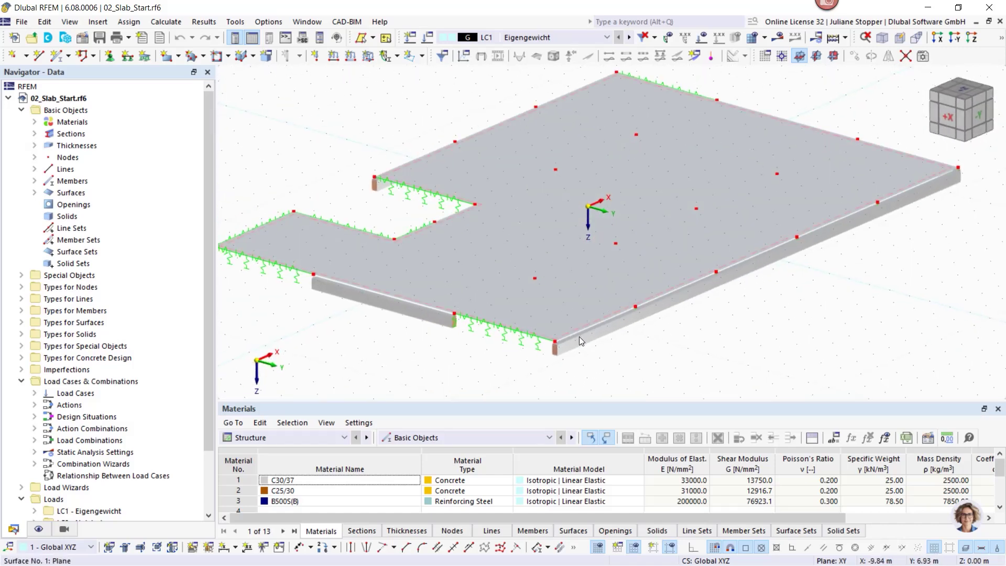
Step: List the materials and sections, check the main data and parametric dimensions of section R_M1 250/450, and close it
click(33, 123)
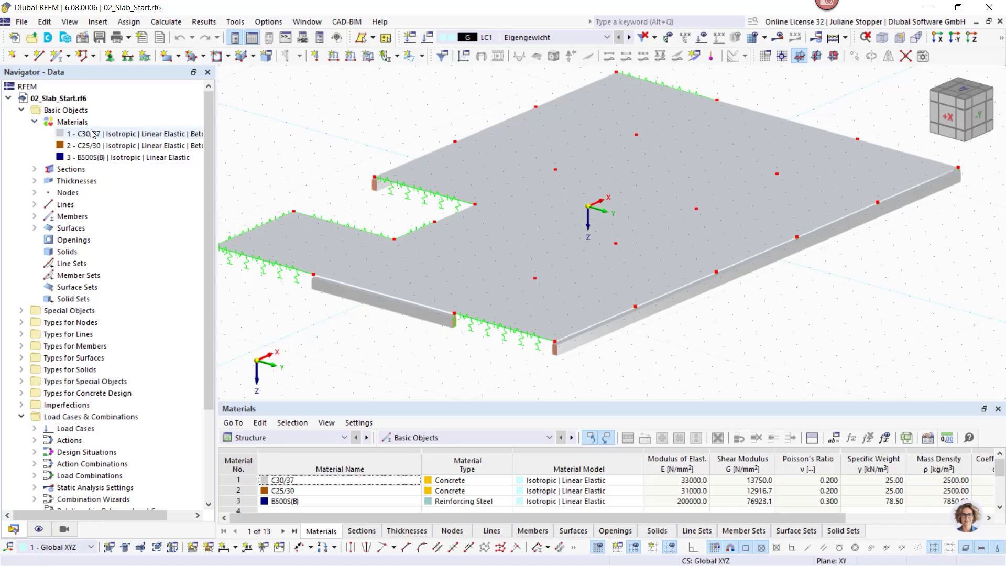
click(34, 168)
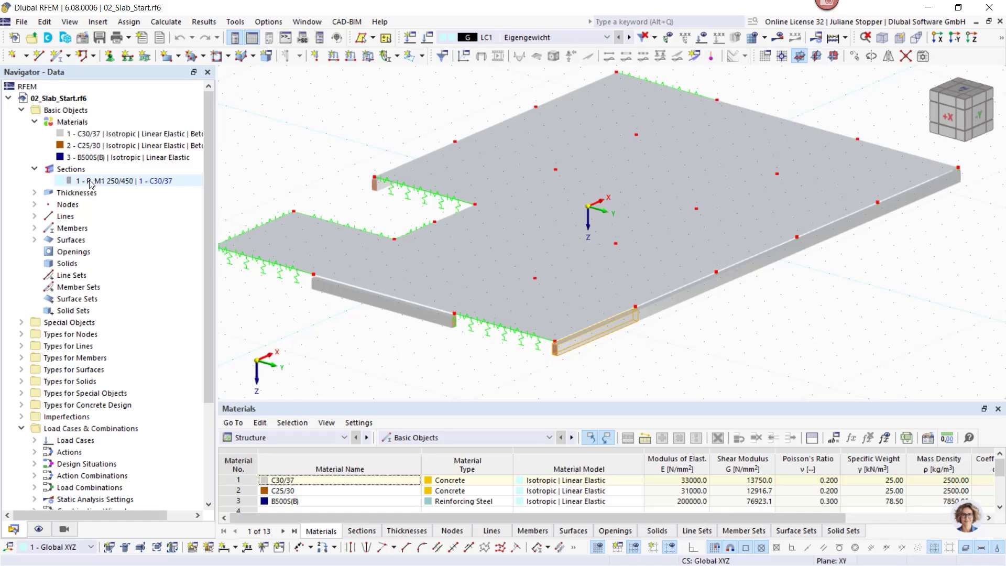
double_click(103, 182)
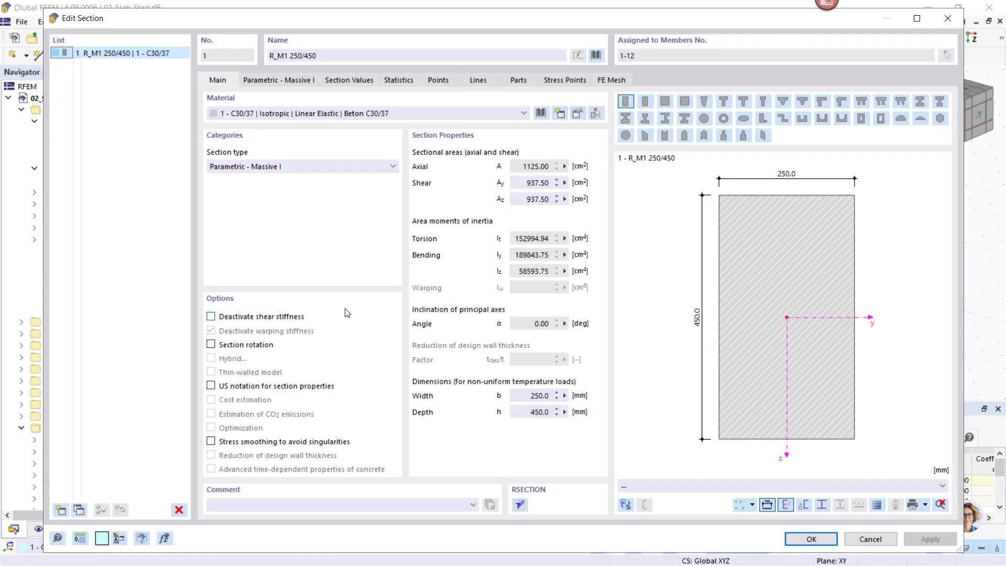
click(270, 80)
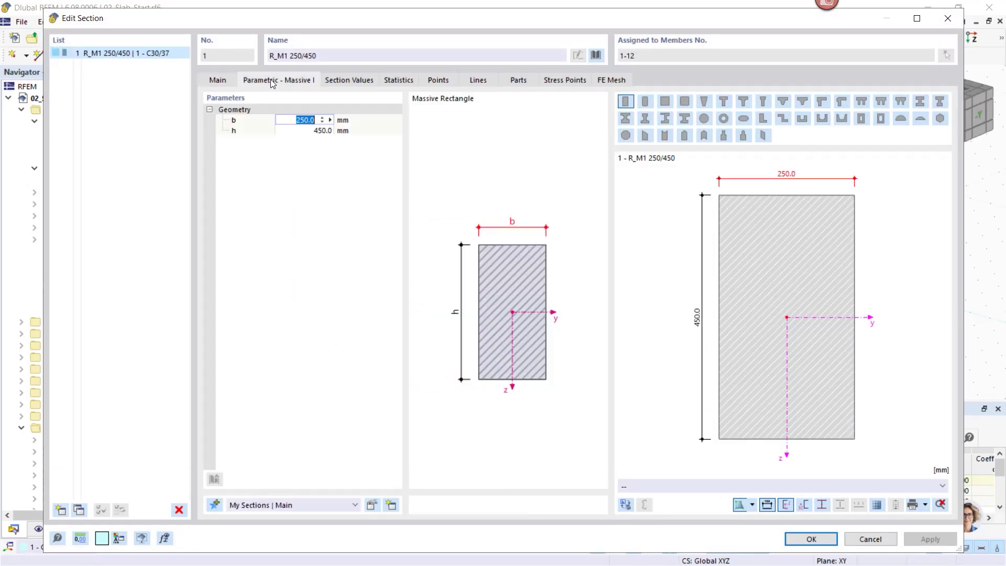
click(221, 82)
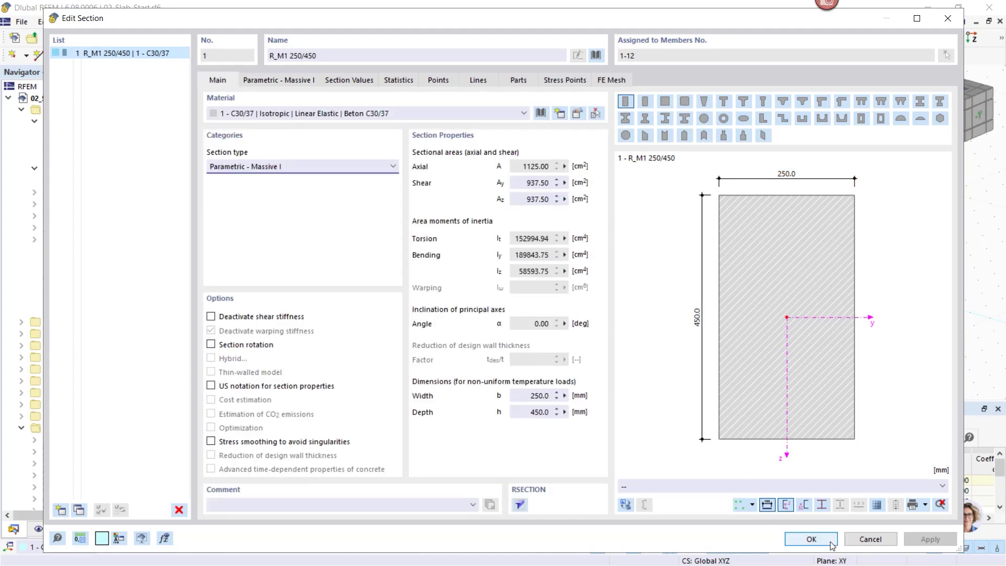
click(809, 539)
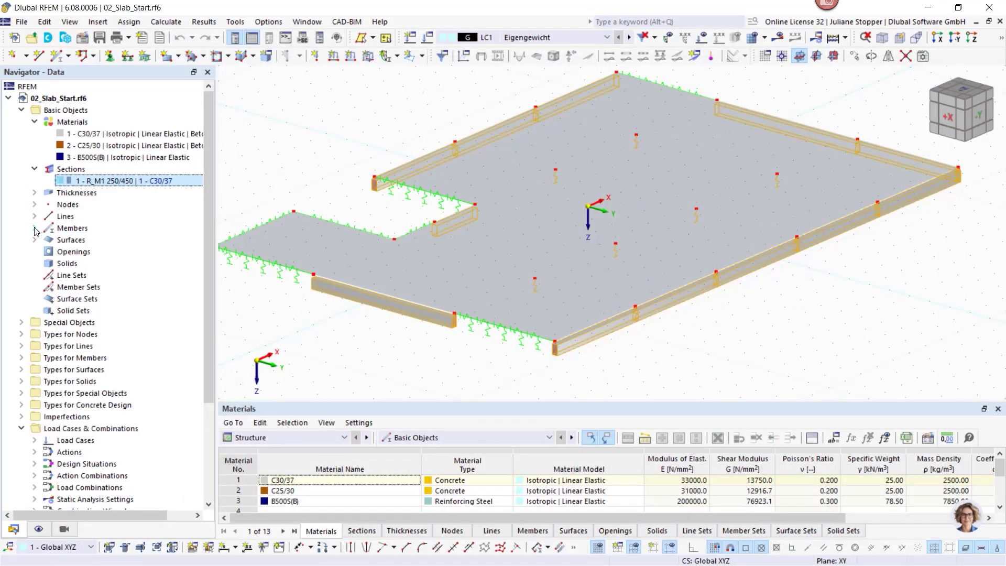
Step: List the members, open rib member 1 for editing, and review the available member types while keeping Rib
click(34, 228)
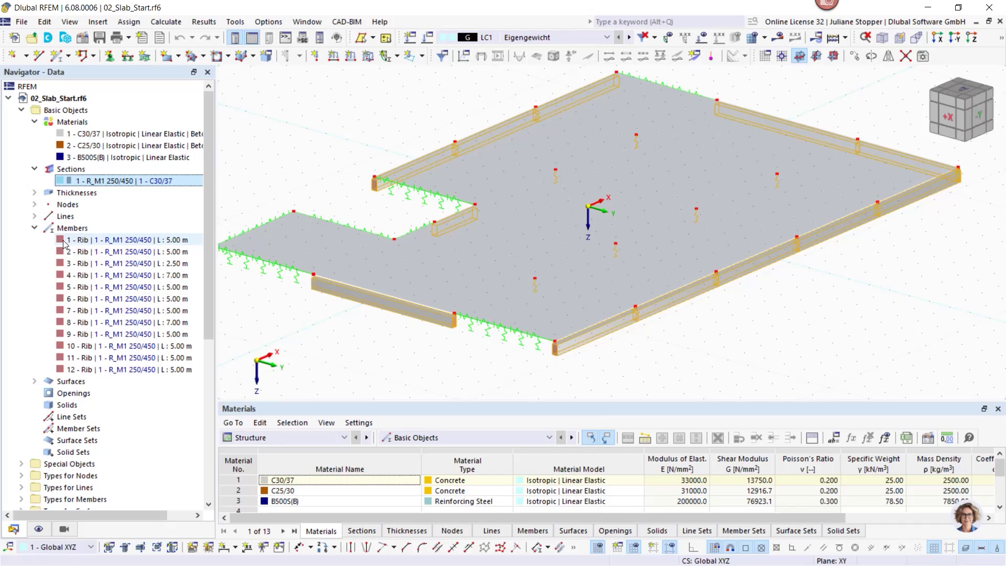
click(60, 240)
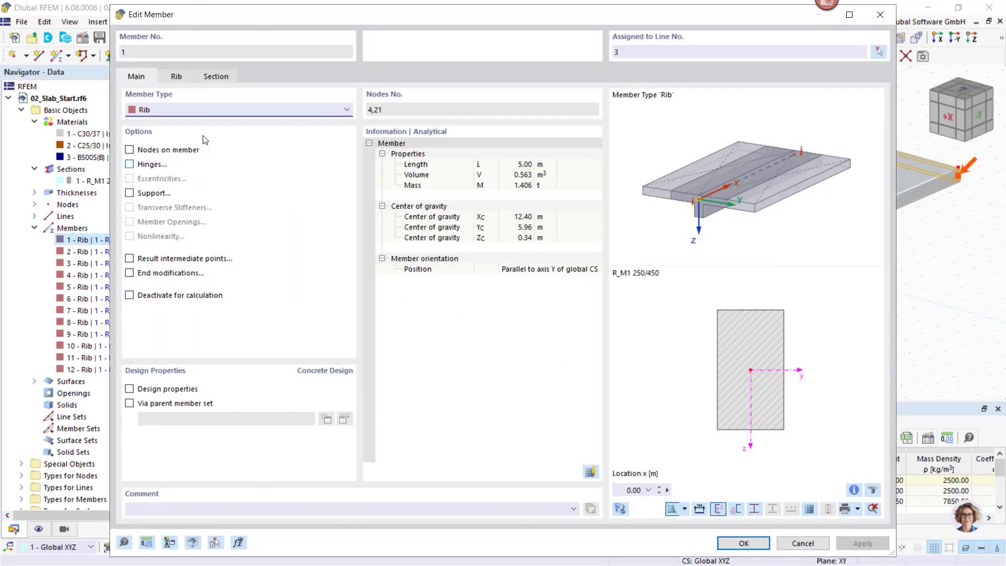
click(159, 111)
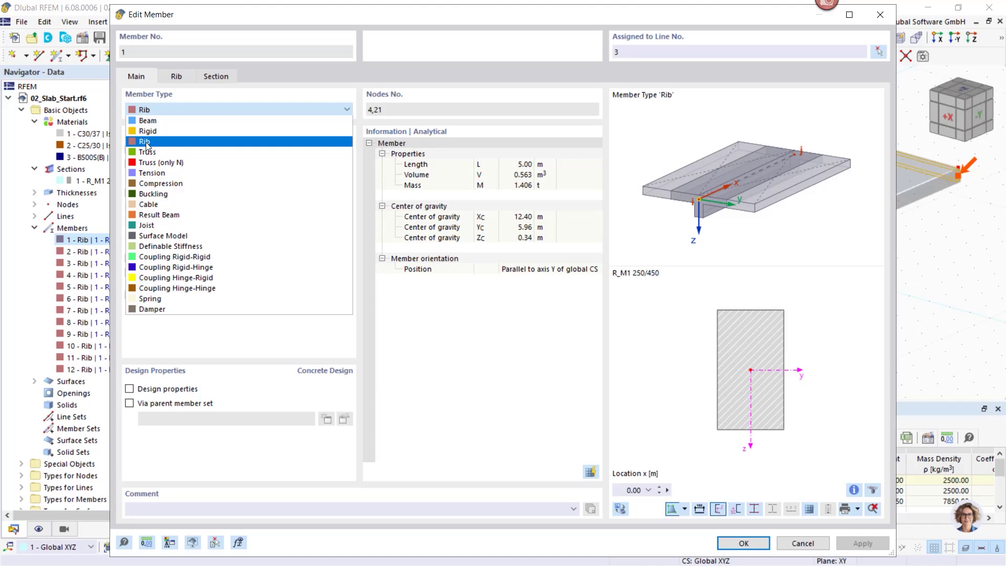
click(462, 331)
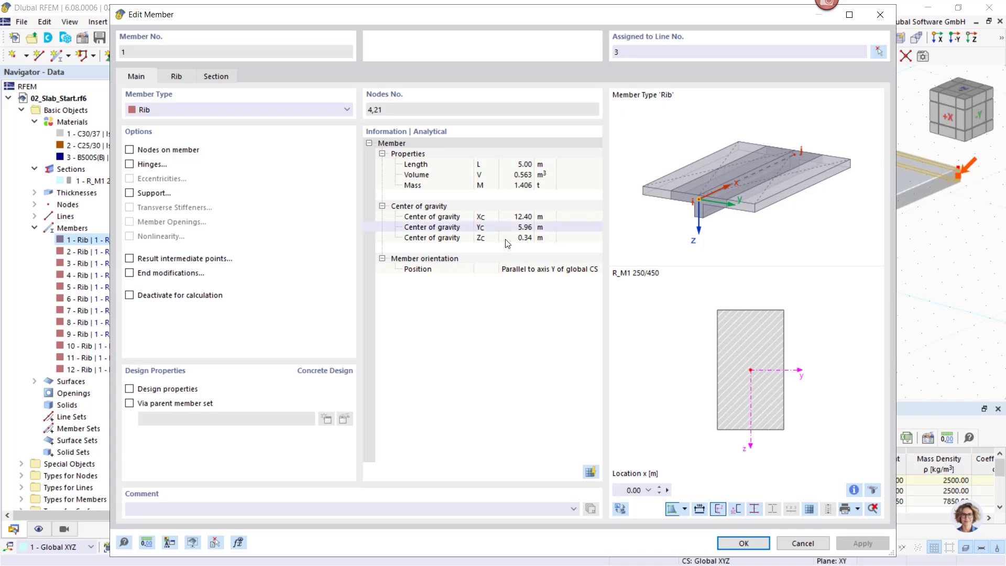
Step: Review the rib settings of member 1 and the available rib alignments, keeping On +z-side of surface, and examine its 3D preview
click(176, 74)
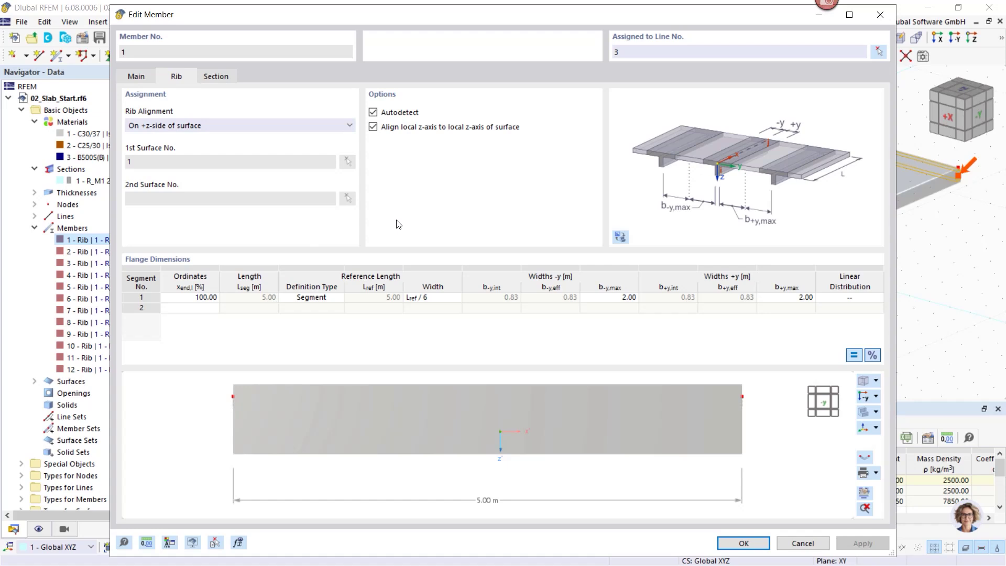
click(301, 131)
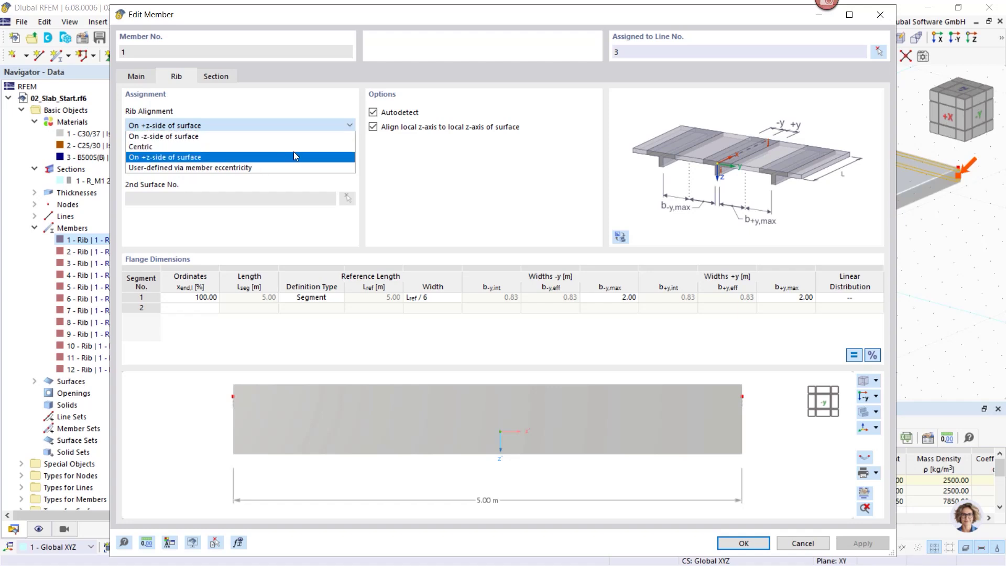
click(416, 168)
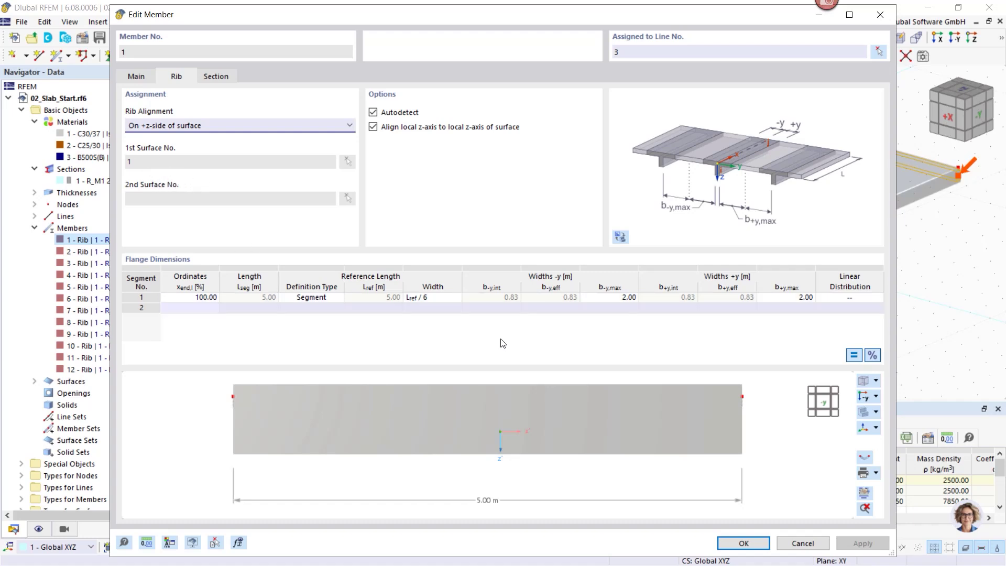
ctrl+middle_drag(711, 414, 644, 451)
Step: Switch the rib's surface autodetection off and on again, check the flange dimensions, and close member 1 without saving
click(373, 127)
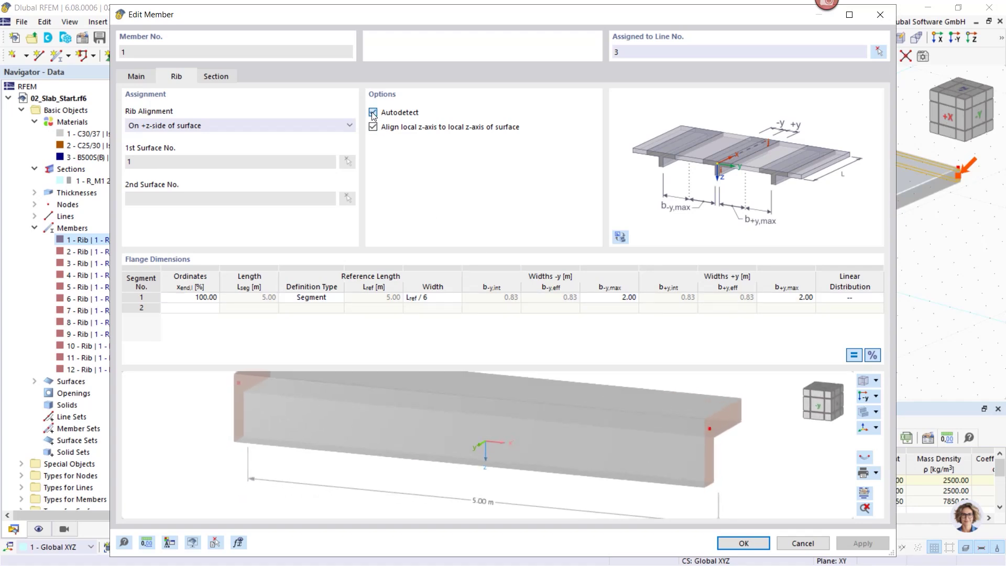
click(373, 112)
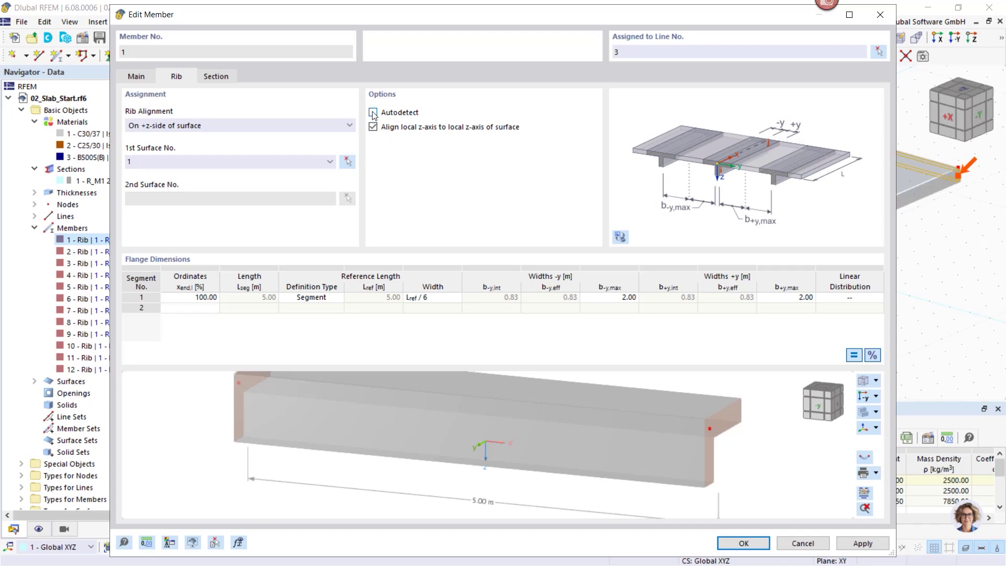
key(space)
click(422, 297)
middle_drag(726, 435, 698, 430)
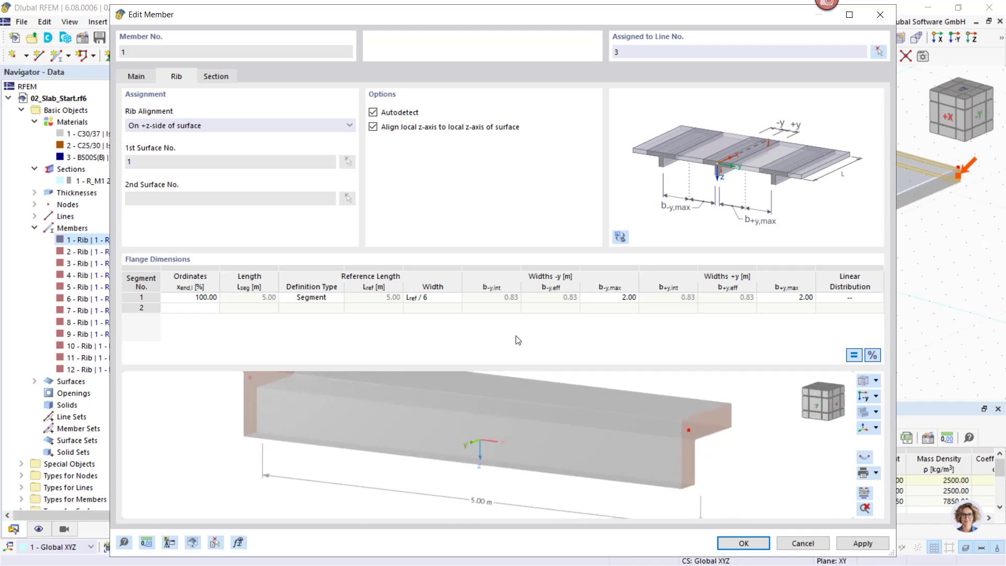
click(141, 79)
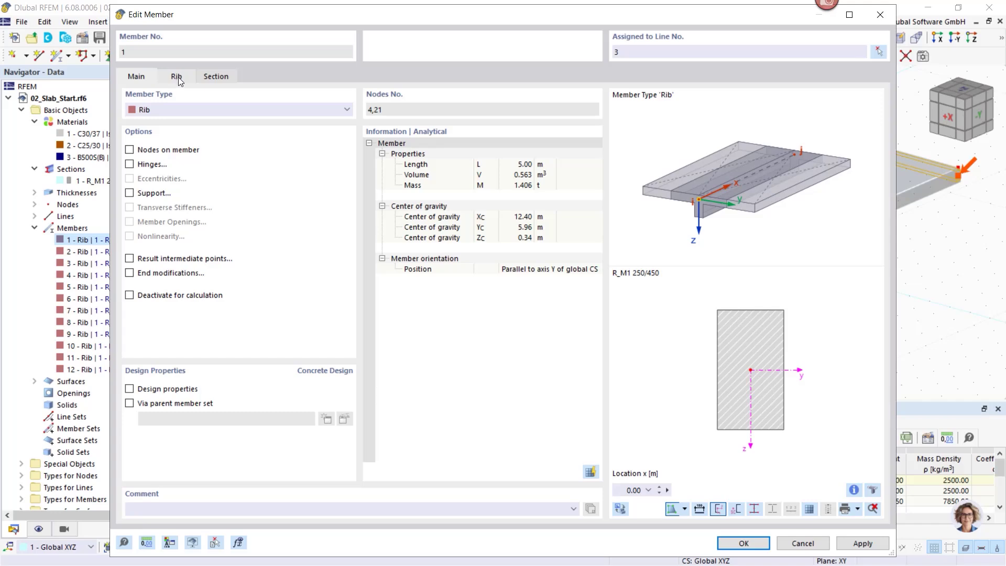
click(803, 543)
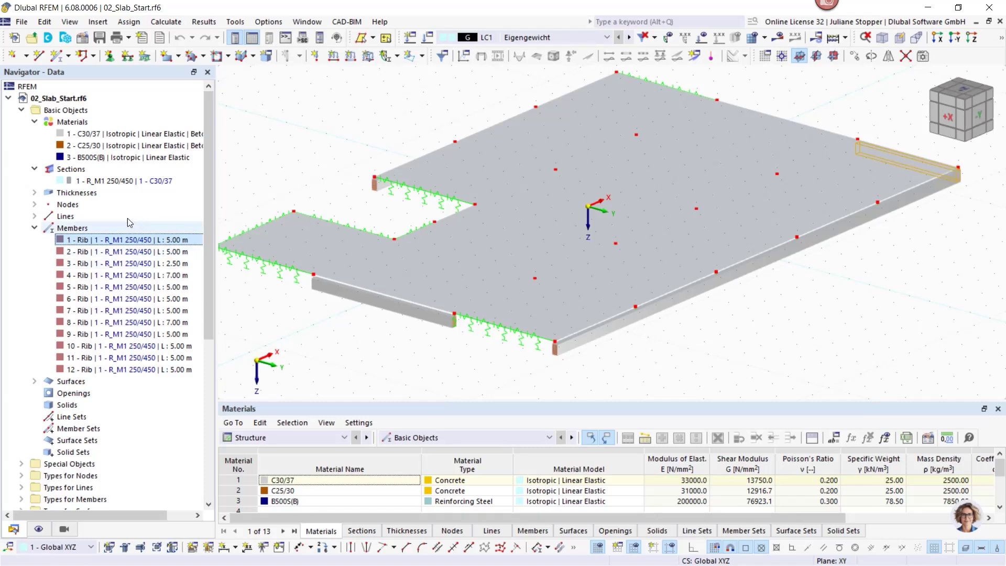
Step: List the thicknesses, check the slab's uniform thickness definition and assigned surface, and close it without changes
click(33, 193)
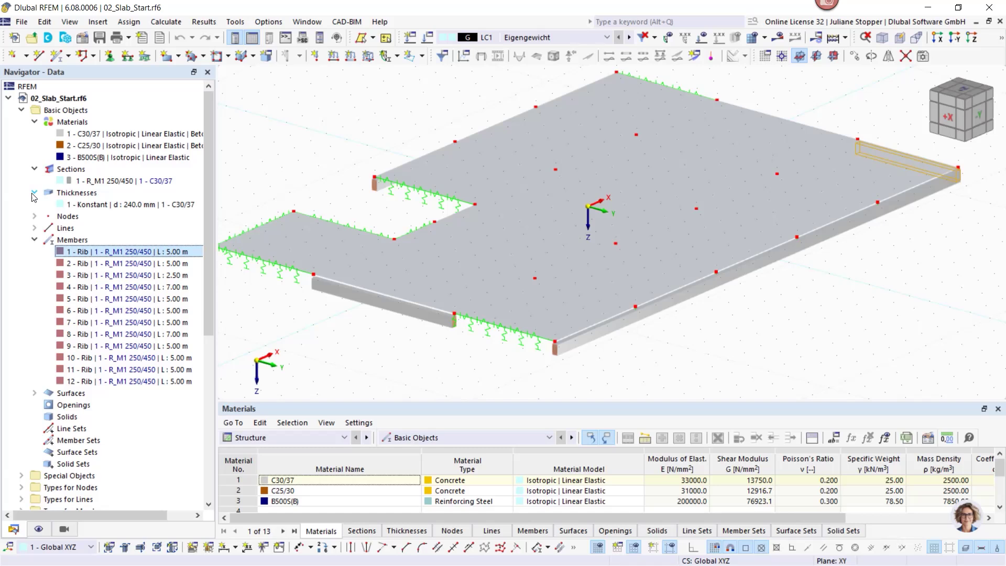
click(63, 205)
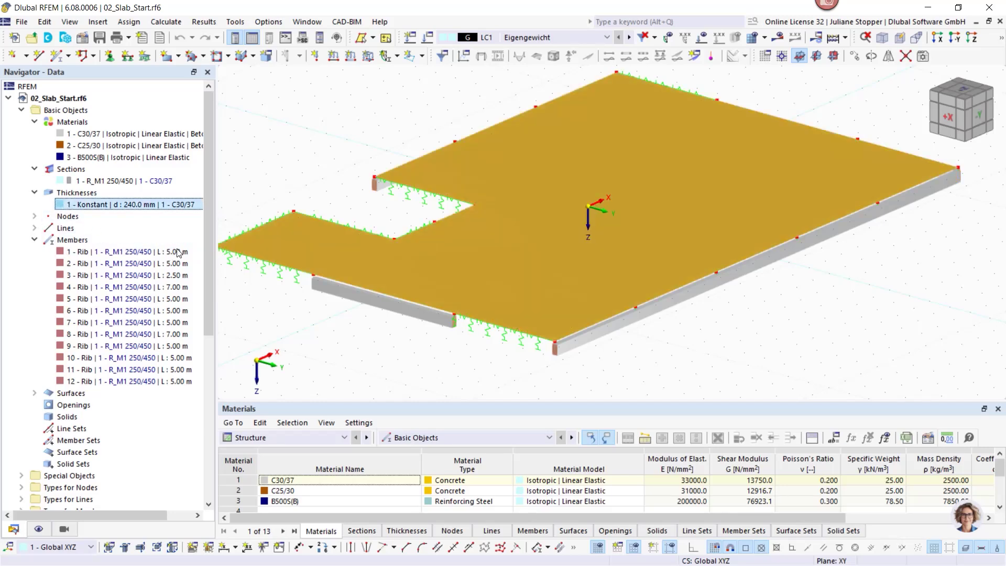
key(Return)
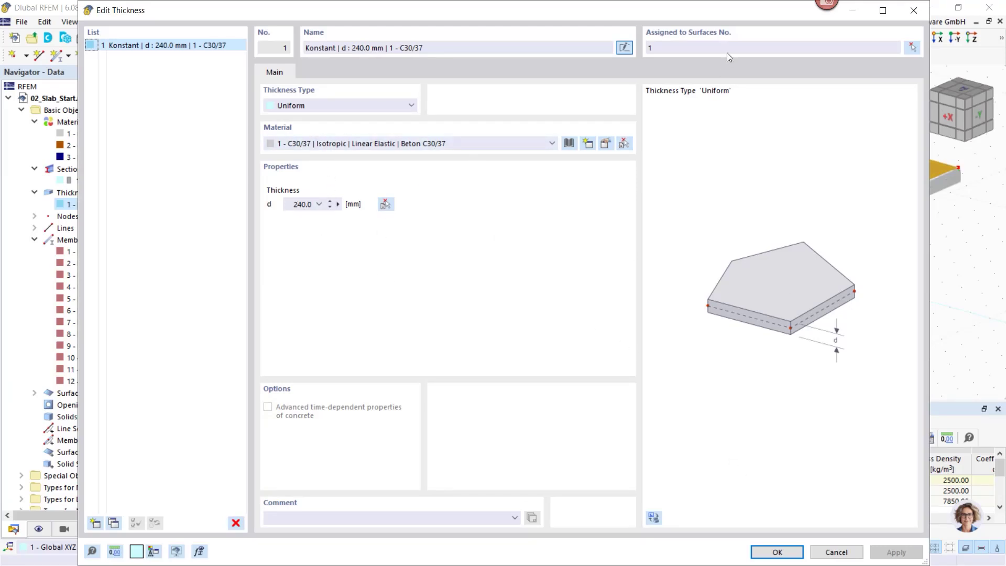
click(840, 551)
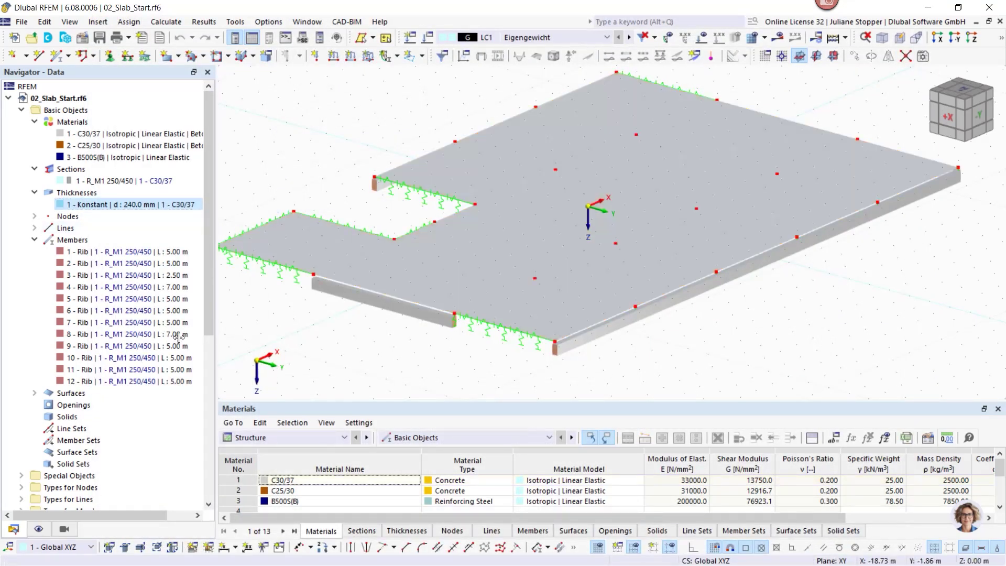
Step: List the surfaces, open slab surface 1 for editing, and switch its design properties off and on again
click(34, 393)
click(76, 405)
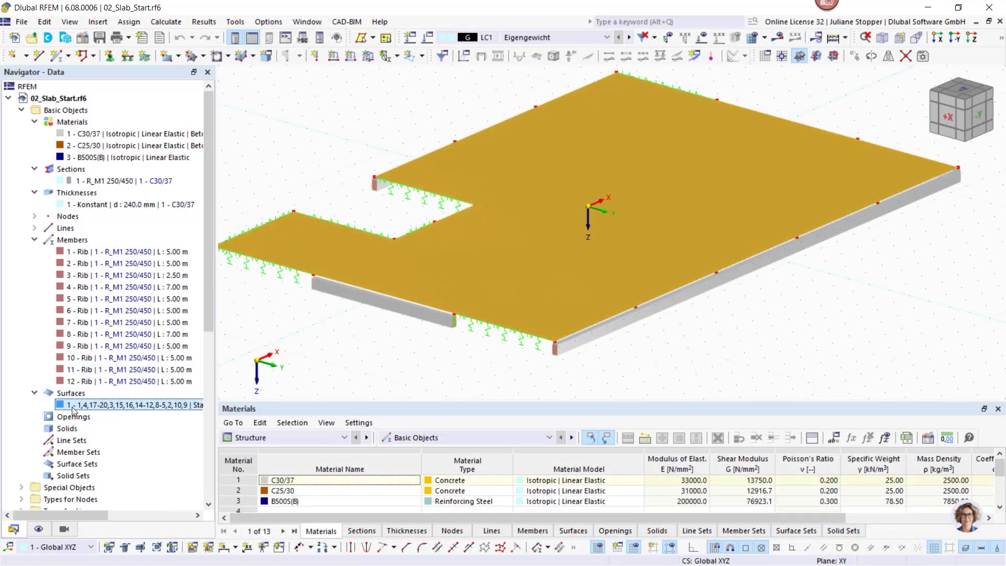
double_click(286, 251)
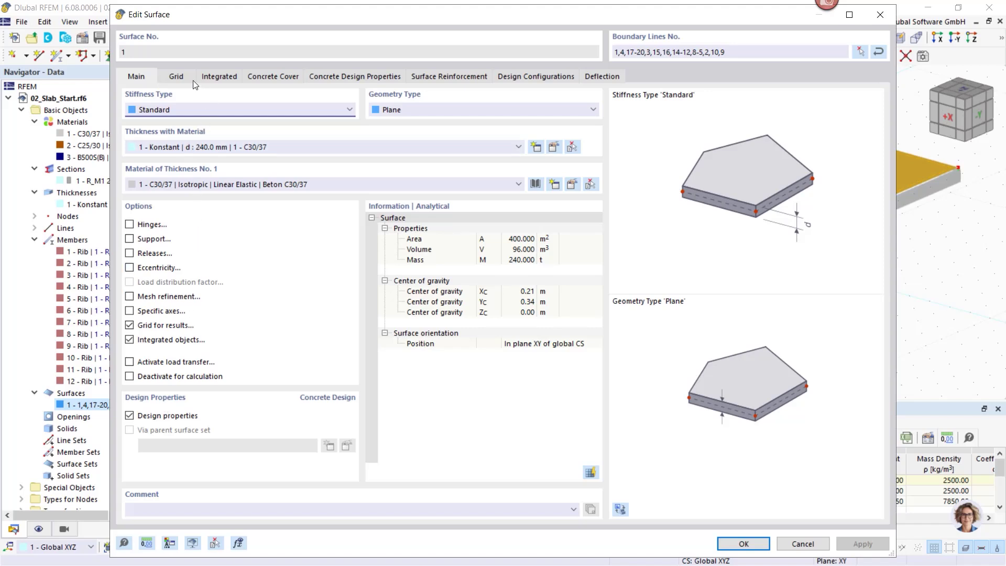
click(130, 417)
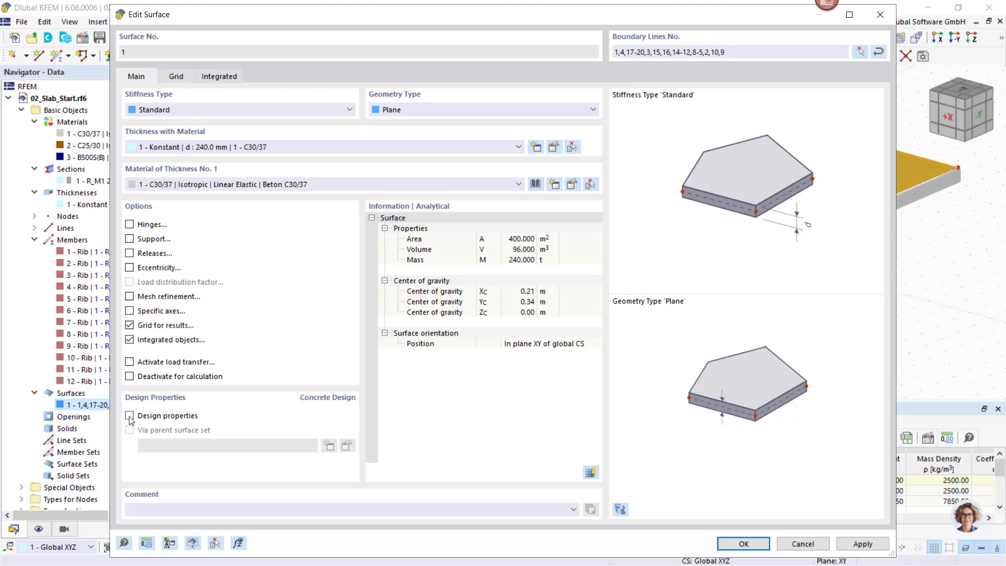
click(130, 416)
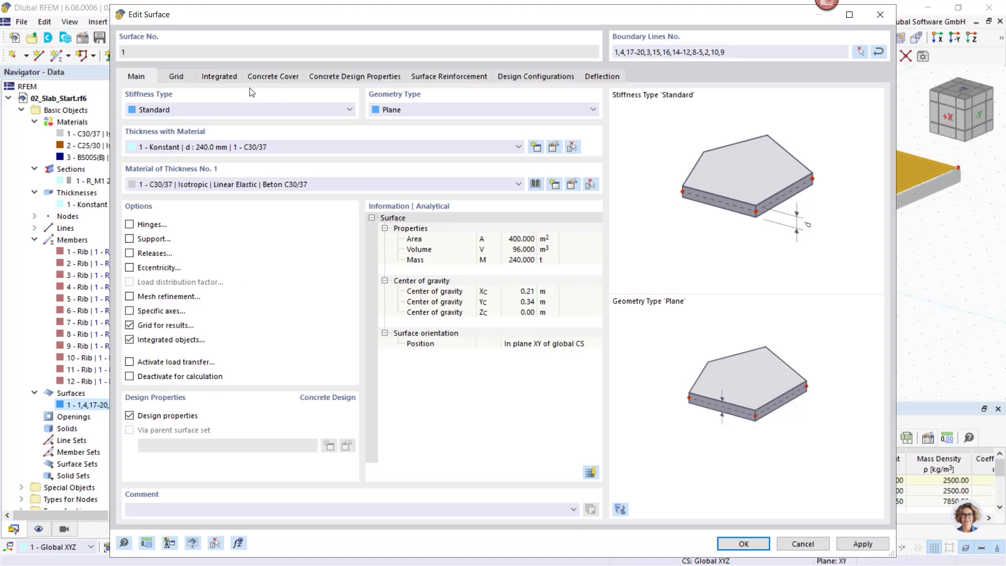
Step: Check the slab's concrete cover and XC1 durability definition, and switch the user-defined cover option on and off again
click(273, 77)
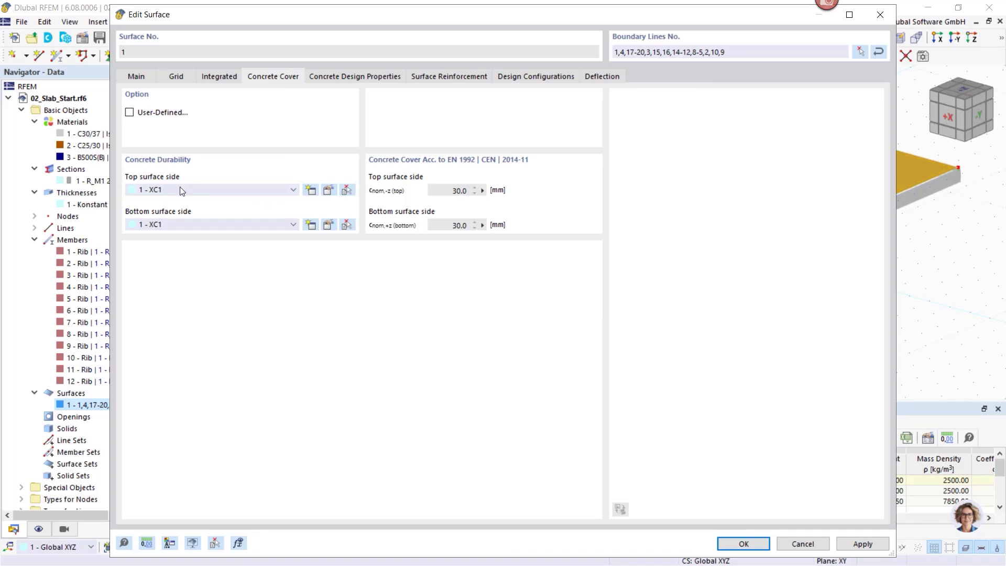
click(328, 190)
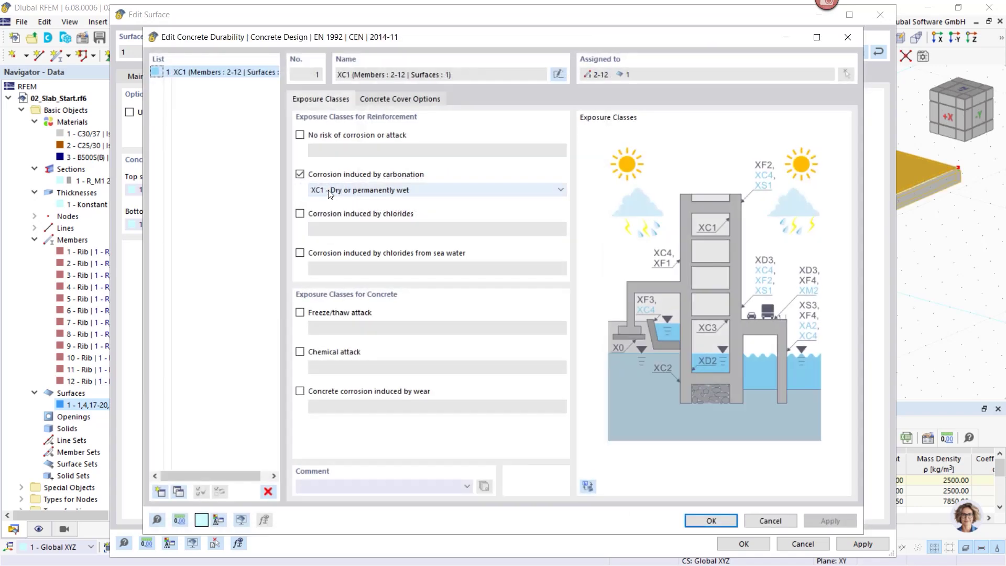
click(770, 520)
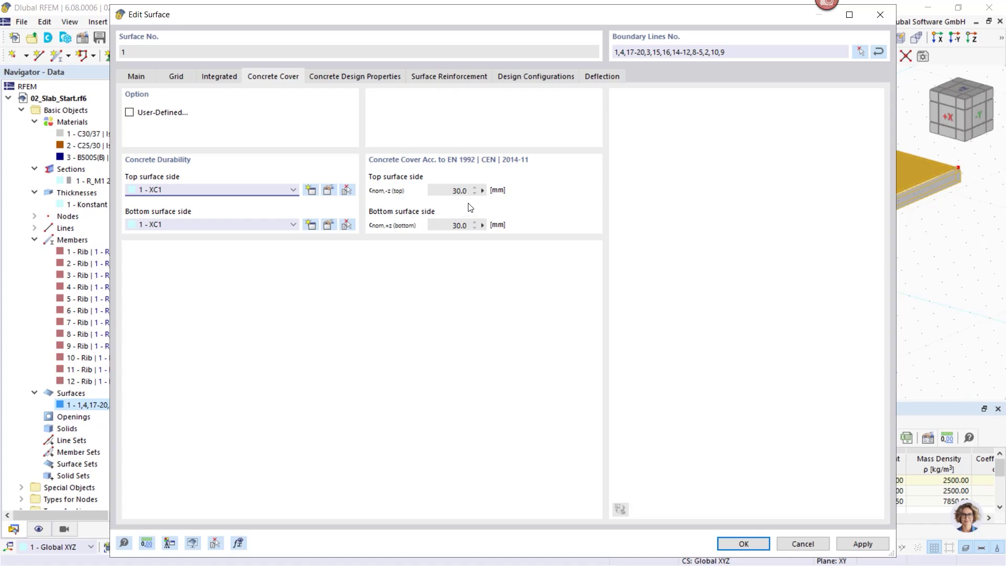
click(130, 112)
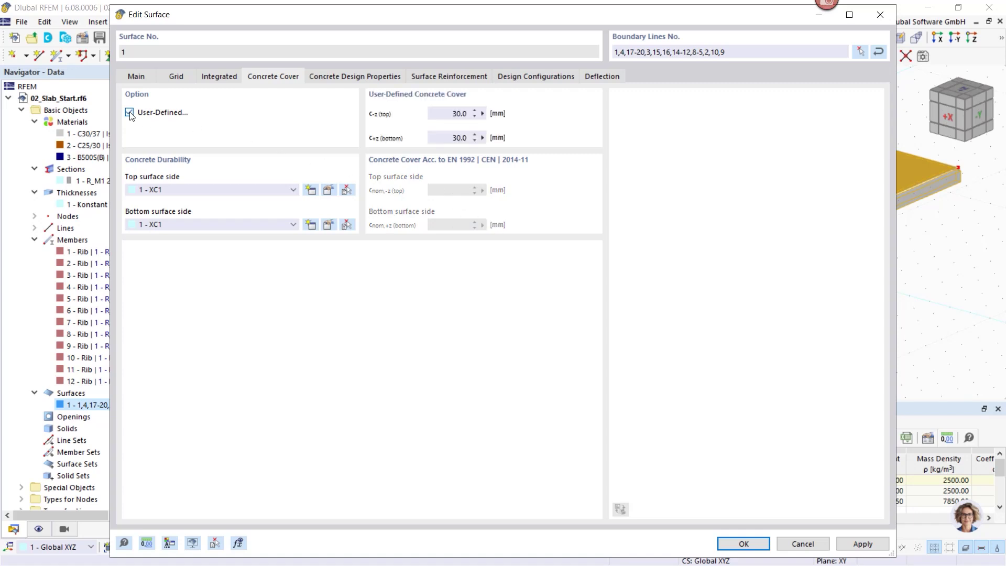
click(129, 113)
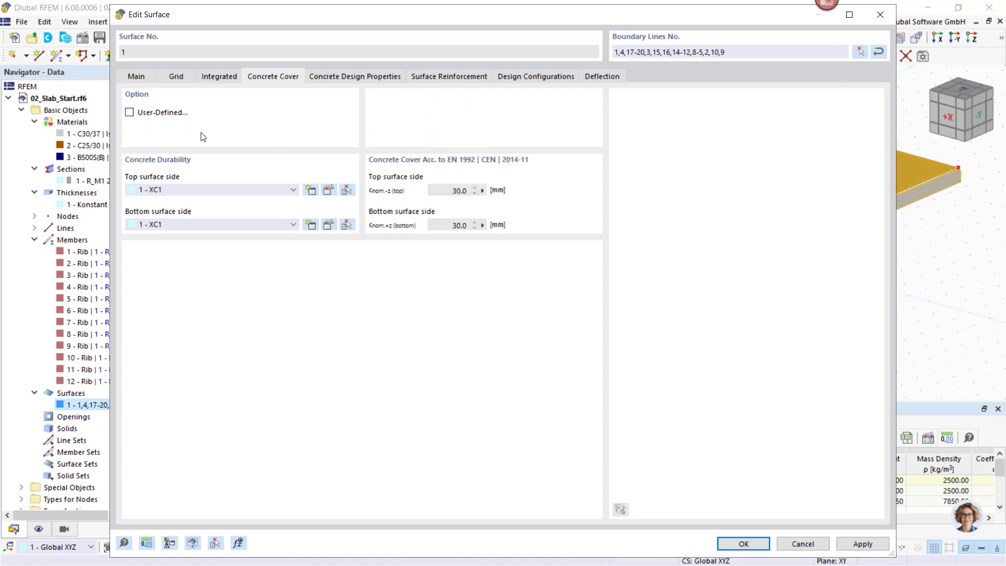
Step: After checking the reinforcement directions, add 10 mm rebar at 0.150 m spacing on both surface sides, with equal additional transverse reinforcement
click(345, 76)
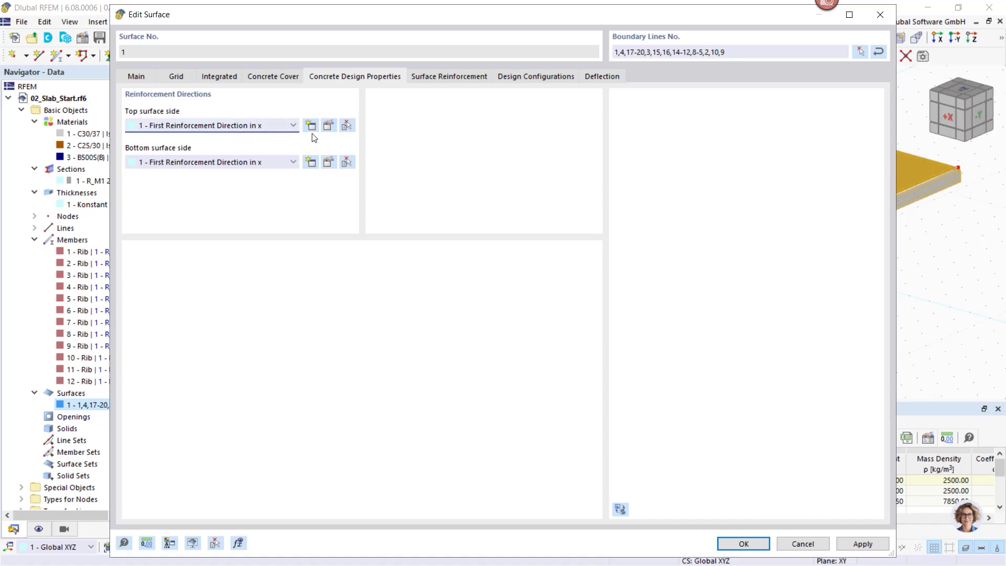
click(446, 77)
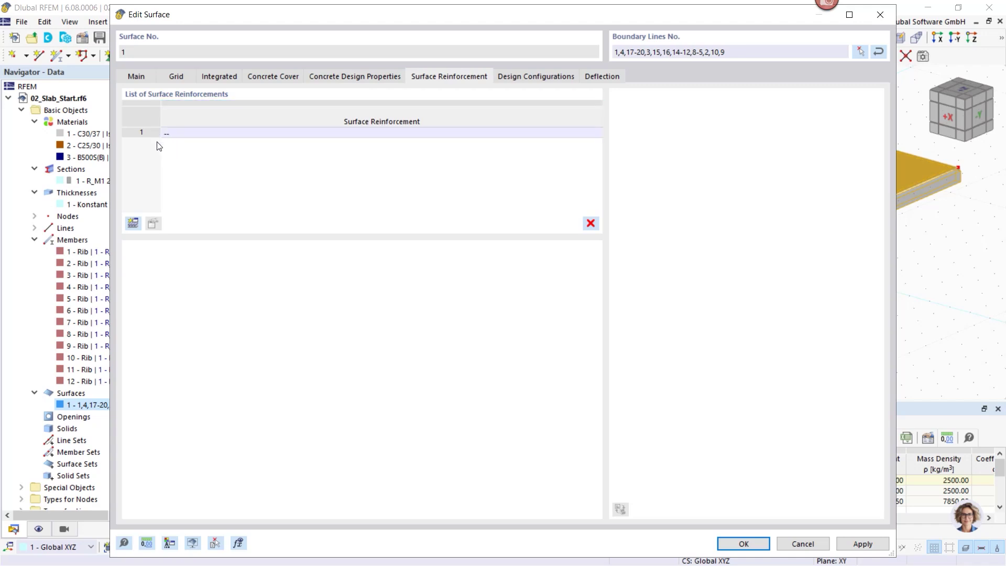
click(132, 225)
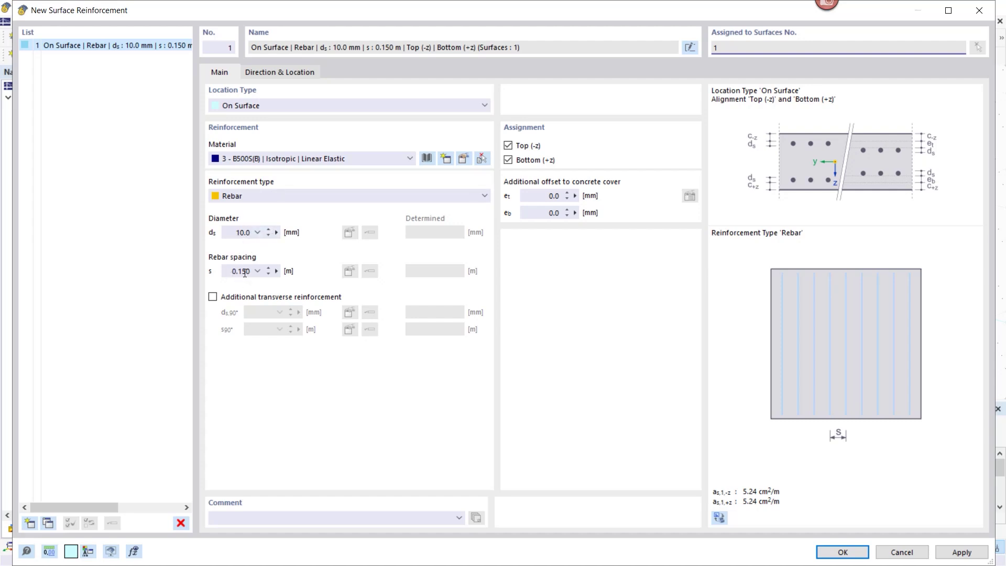
click(212, 297)
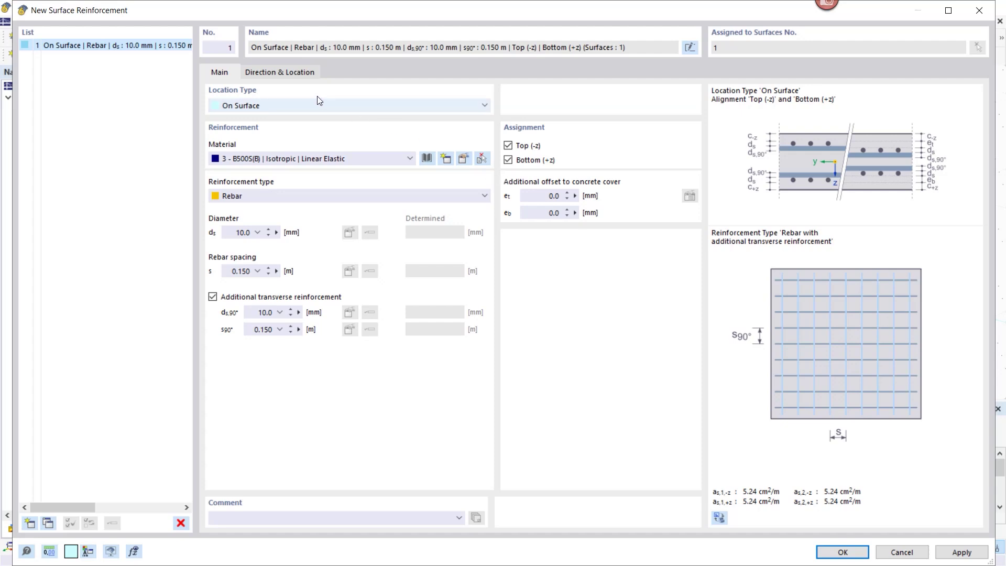
click(841, 553)
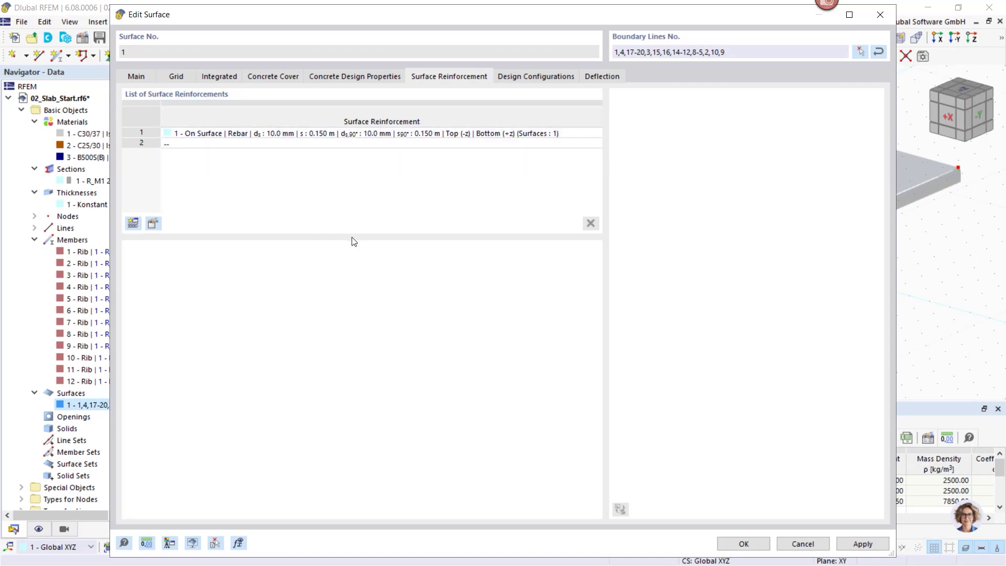
Step: Review the slab's Default ultimate configuration and its deflection settings, and confirm the surface edits
click(514, 78)
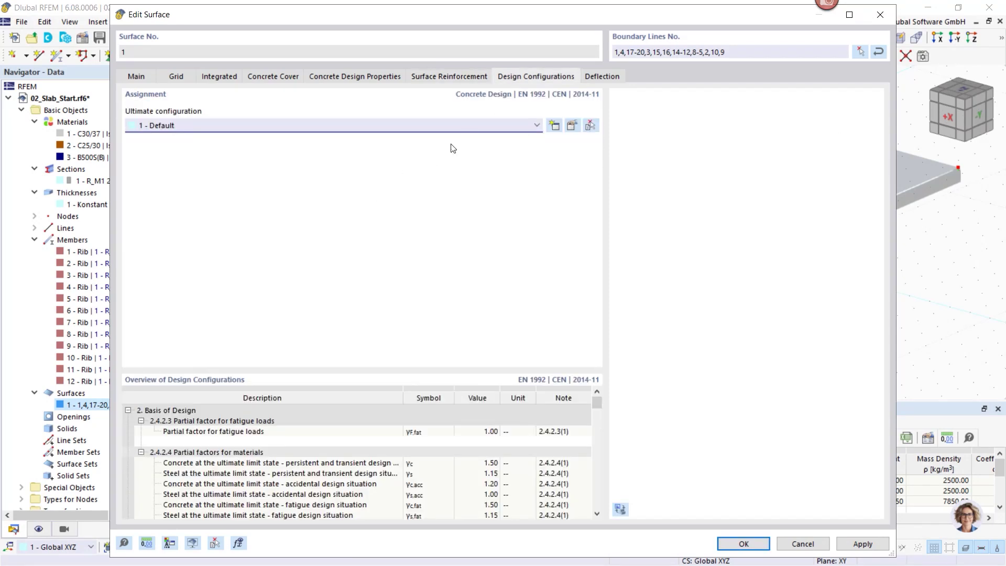
click(572, 126)
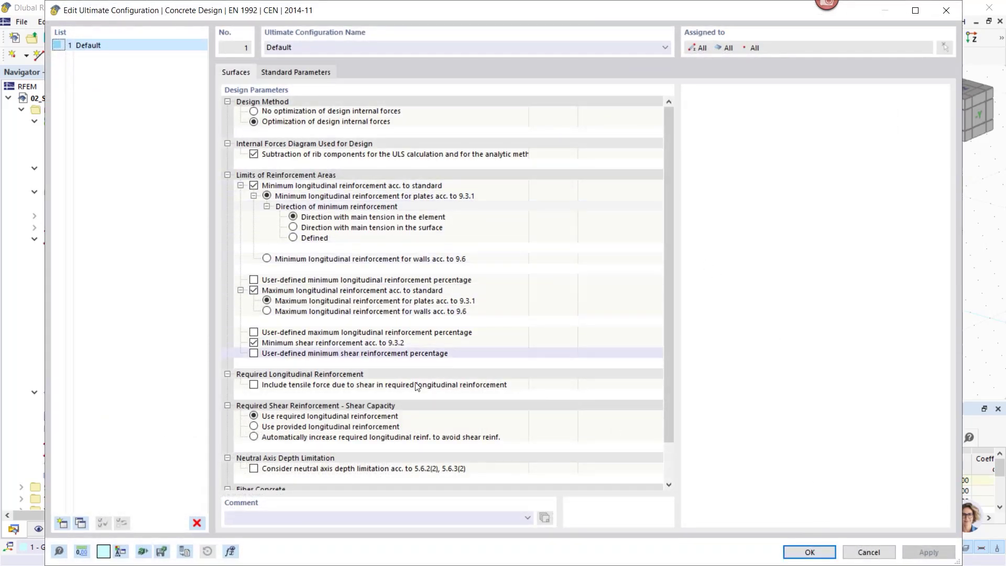
click(814, 552)
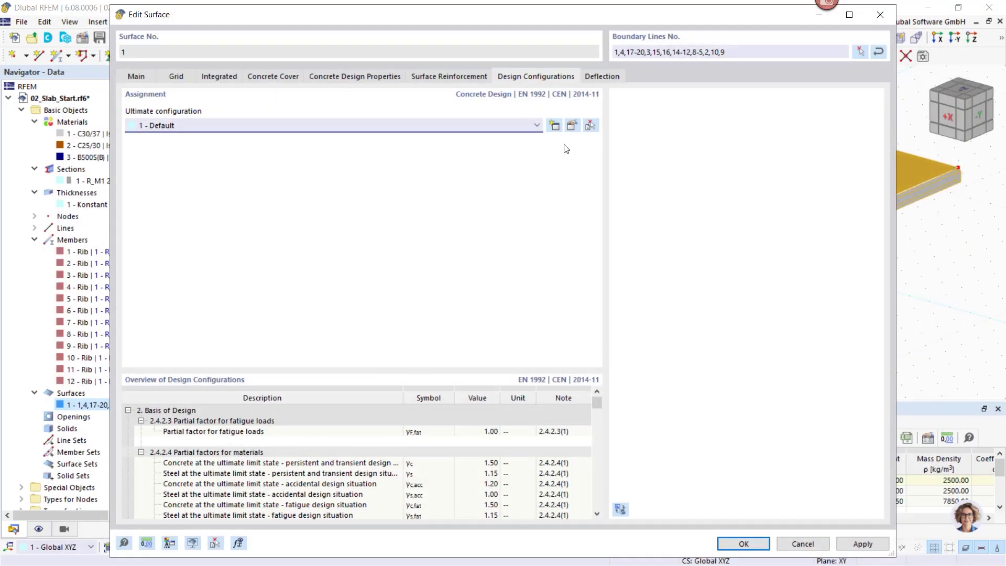
click(605, 76)
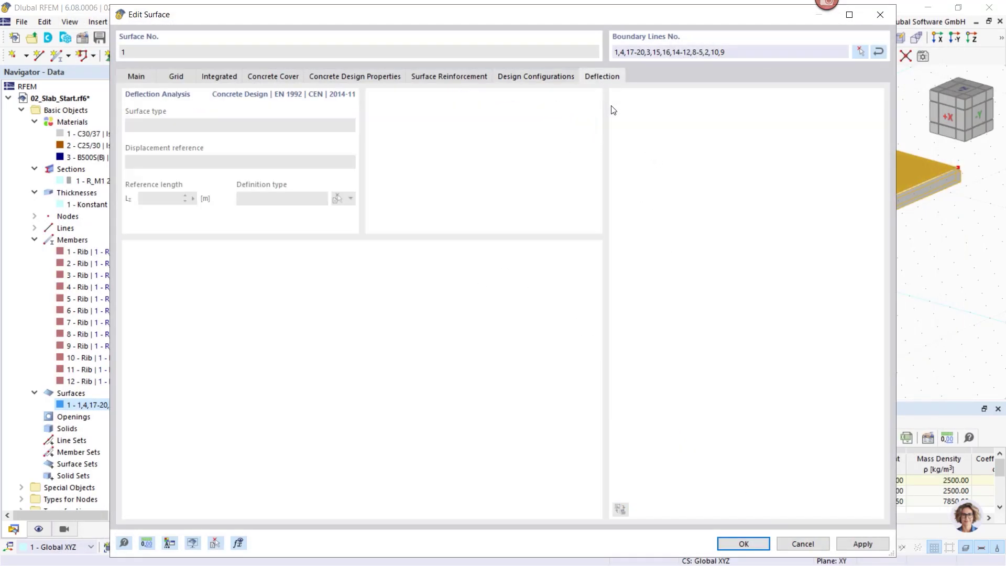
click(548, 78)
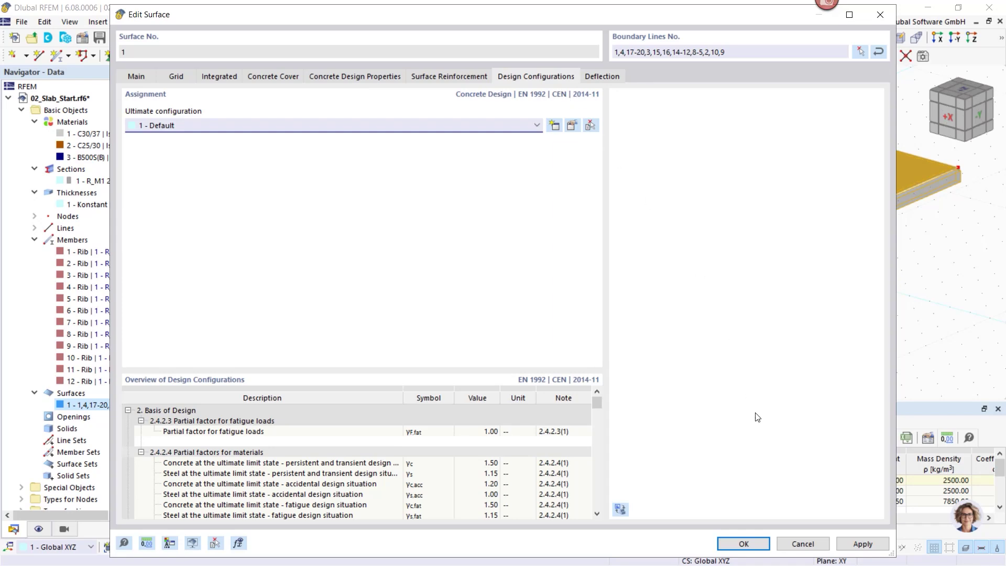
click(748, 545)
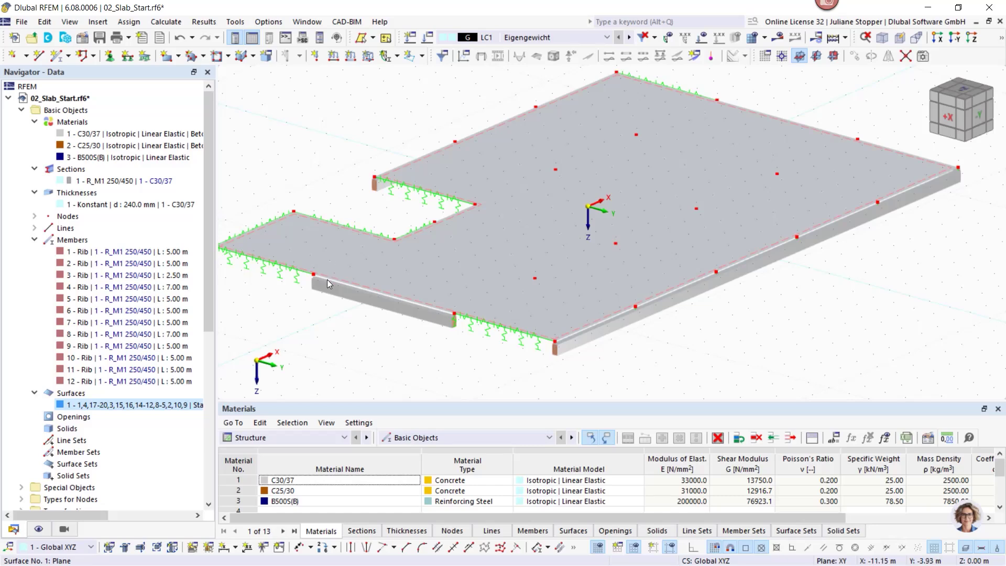
Step: Collapse the lists of materials, sections, thicknesses, members and surfaces in the model tree
scroll(322, 285, down, 1)
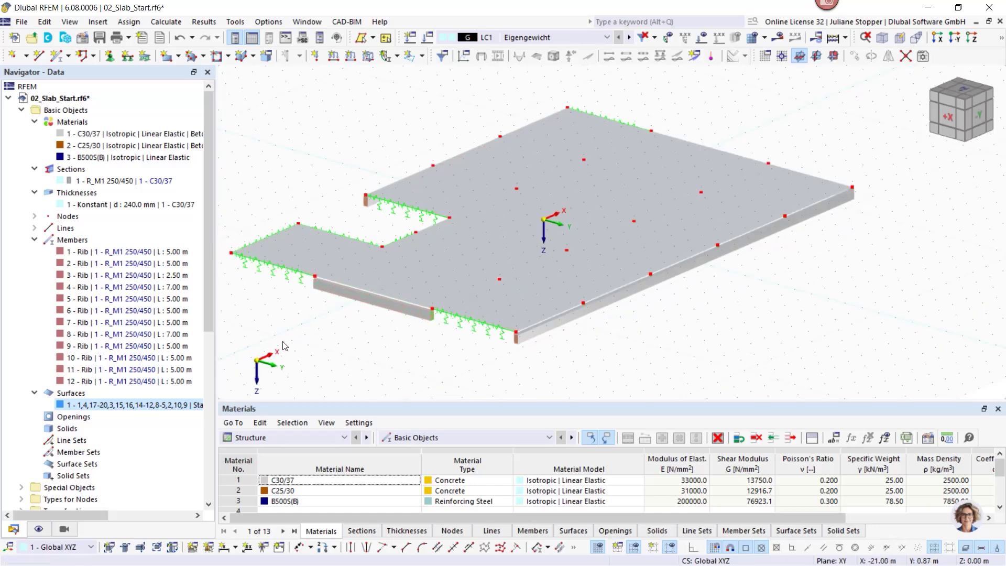
middle_drag(288, 345, 326, 334)
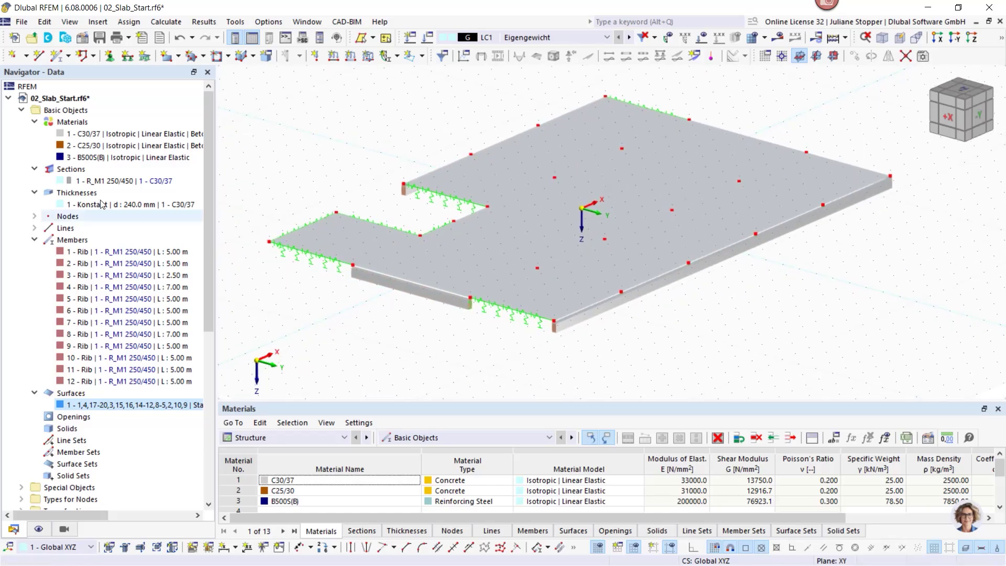
click(35, 122)
click(34, 134)
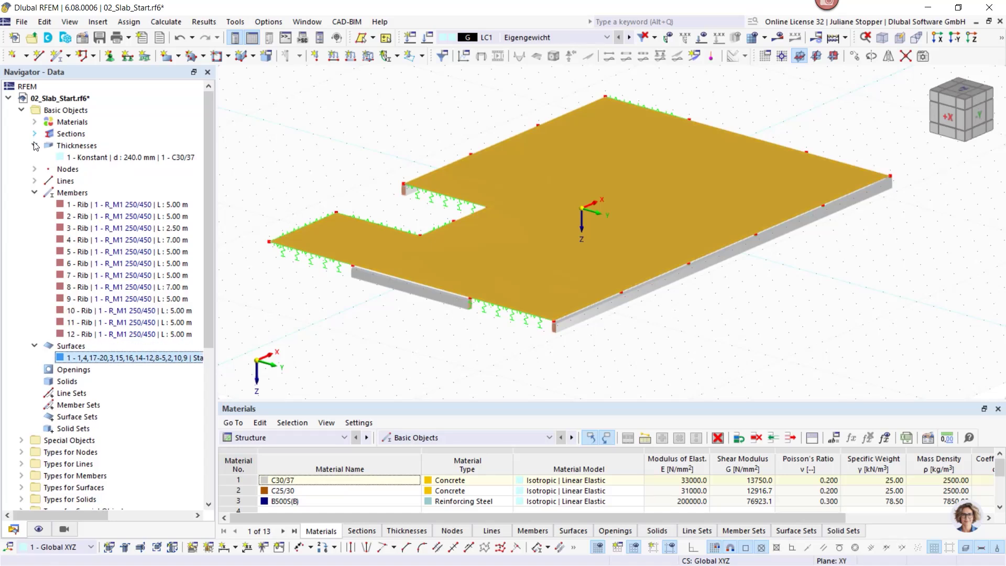
click(35, 145)
click(34, 181)
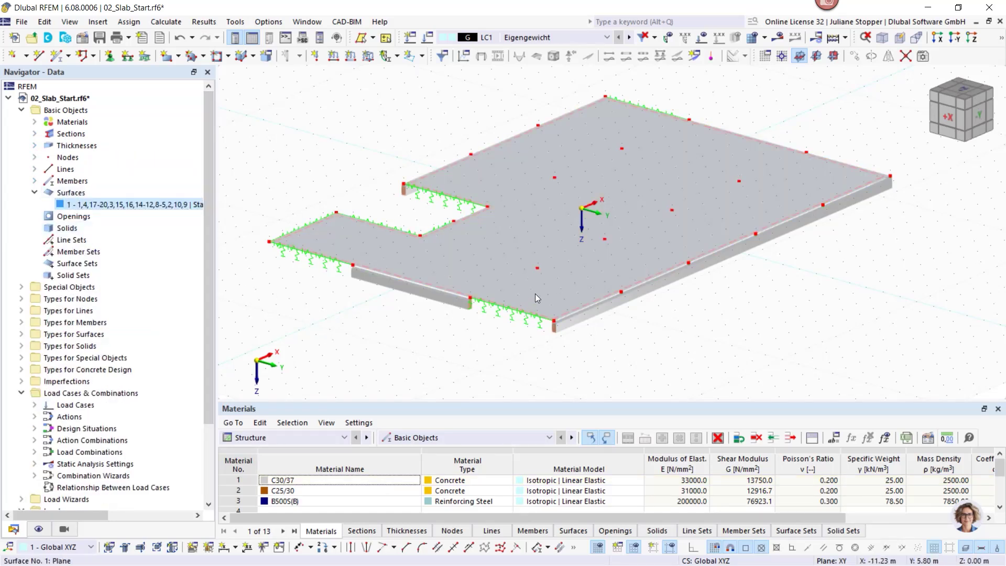
mouse_move(546, 257)
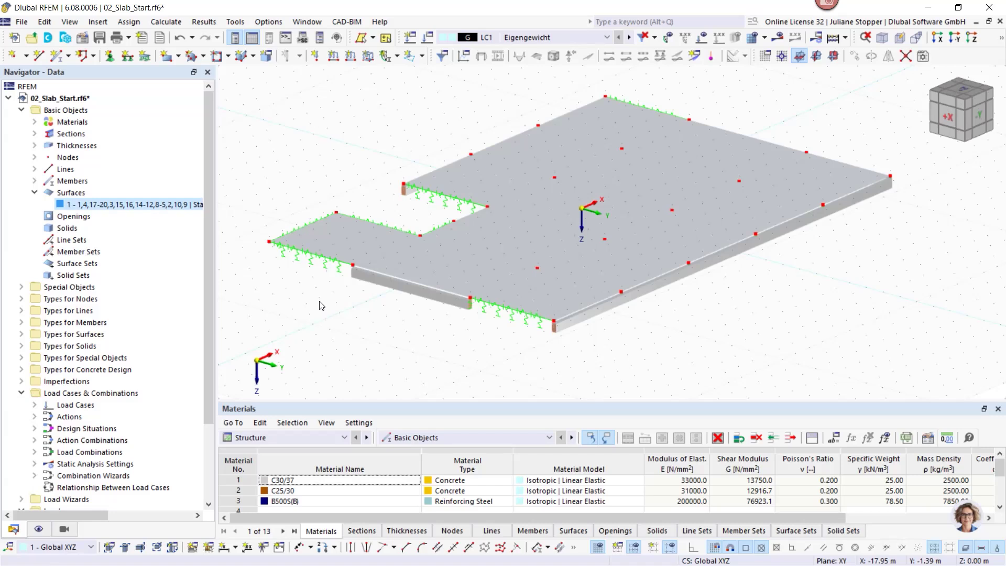
middle_drag(330, 321, 346, 290)
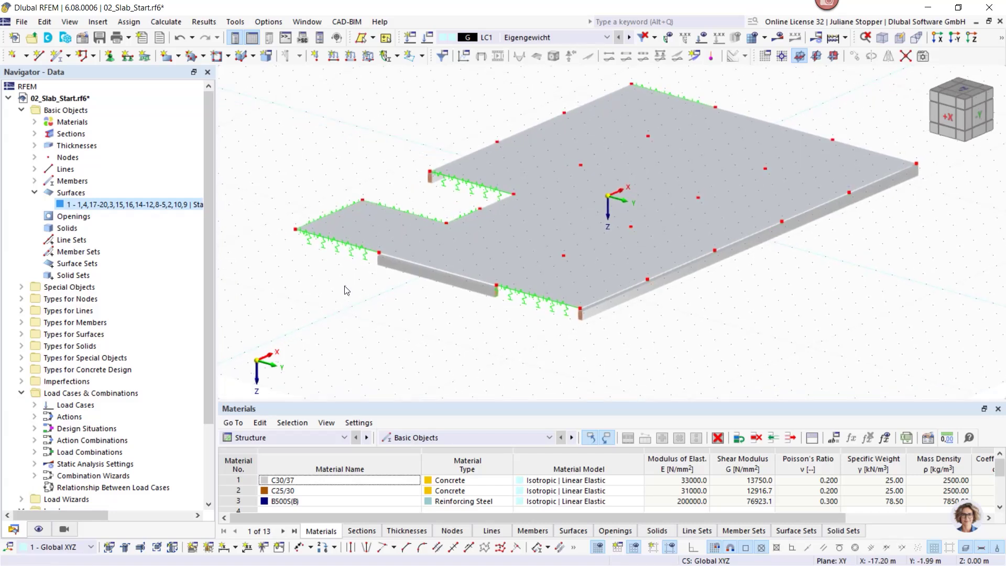
click(34, 193)
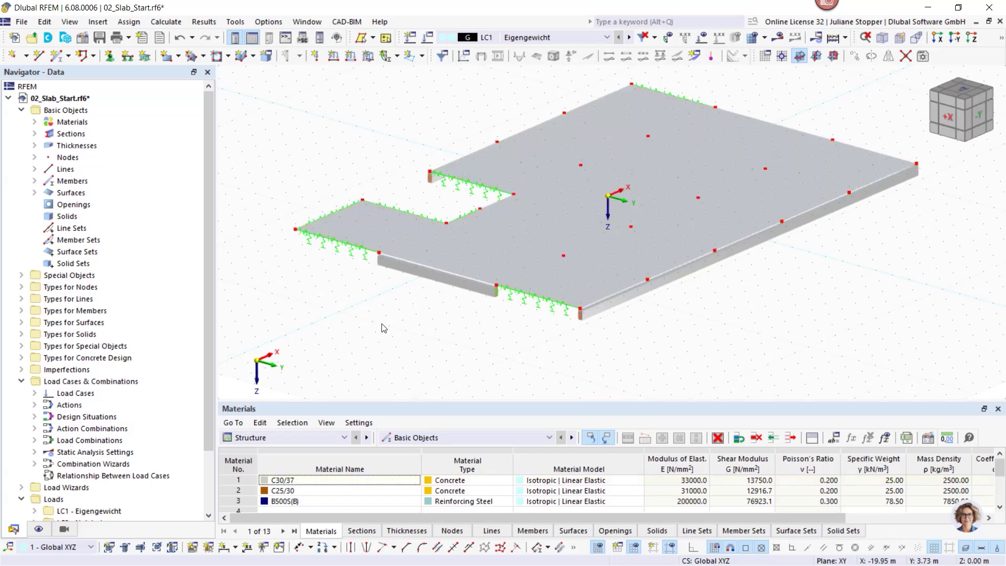
Step: Open the line support of line 10, examine its spring constants and fictitious wall stiffness parameters, and close the line
double_click(337, 251)
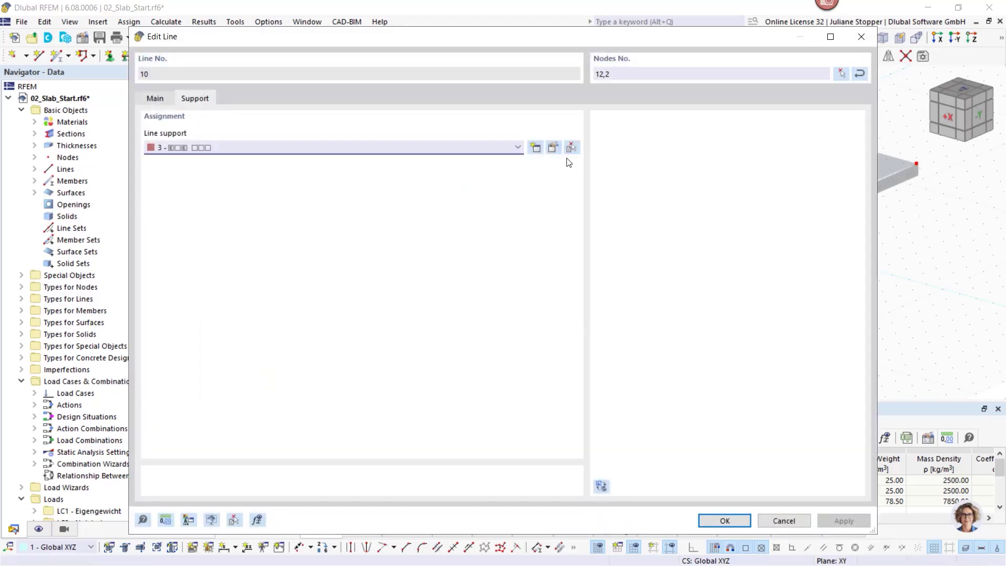
click(553, 147)
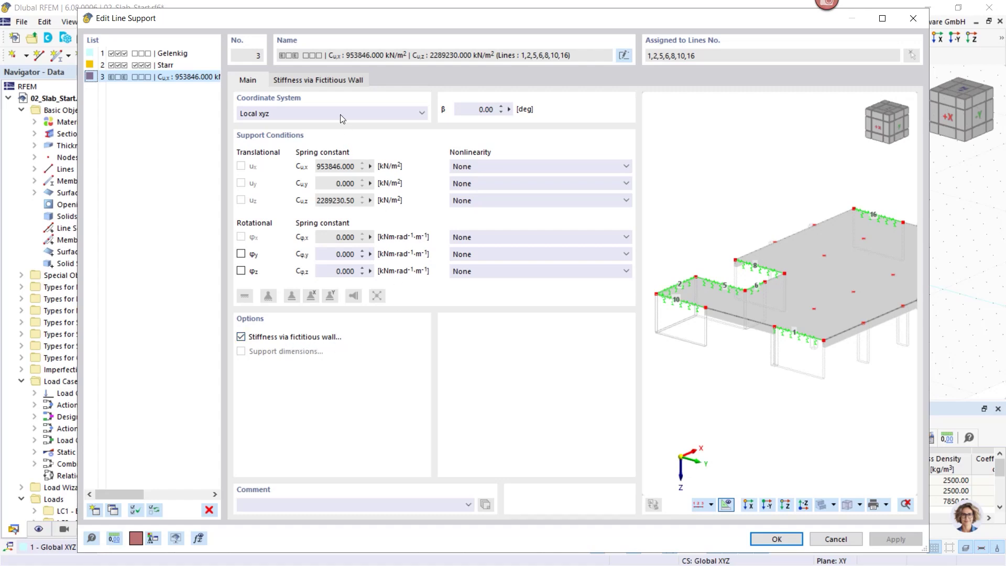
click(324, 80)
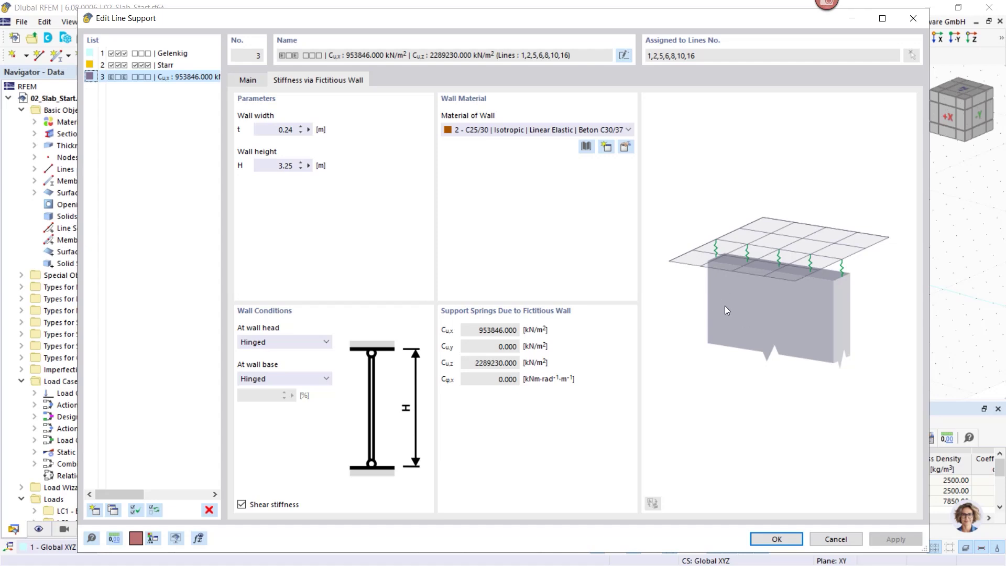
click(247, 81)
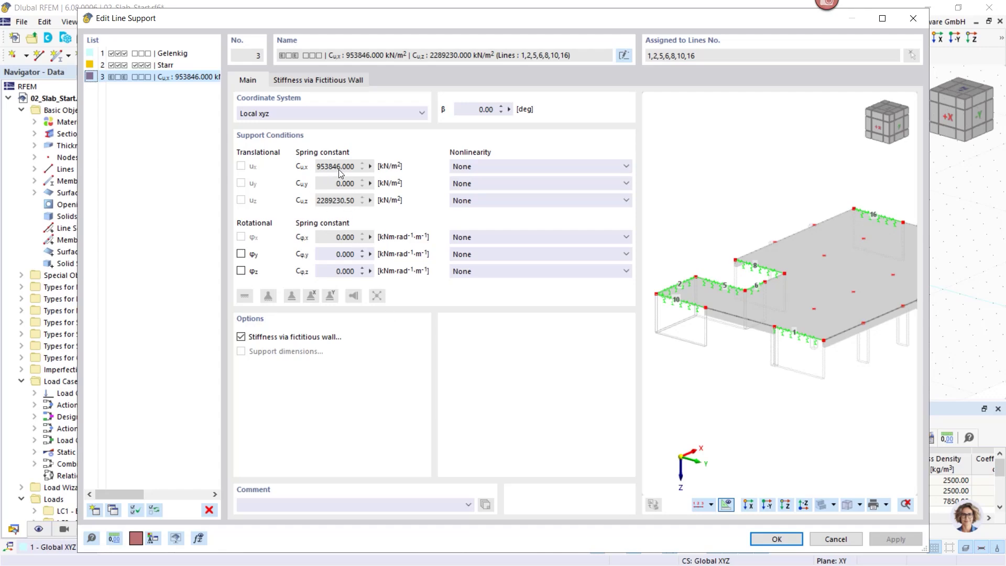
click(781, 542)
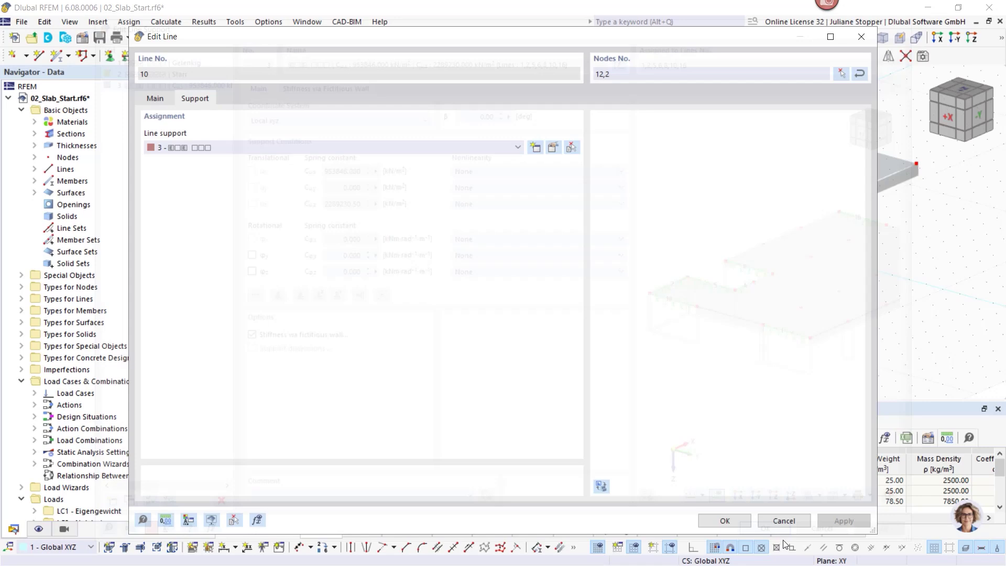
click(725, 520)
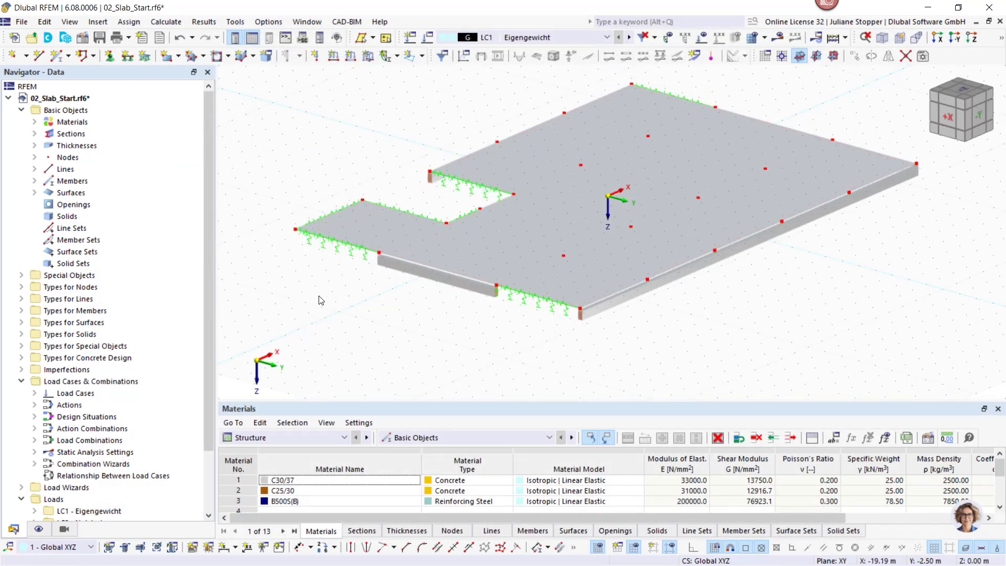
Step: View the slab from below and select line support type 3 in the model tree to see where it is assigned
middle_drag(478, 342, 591, 276)
scroll(644, 187, up, 2)
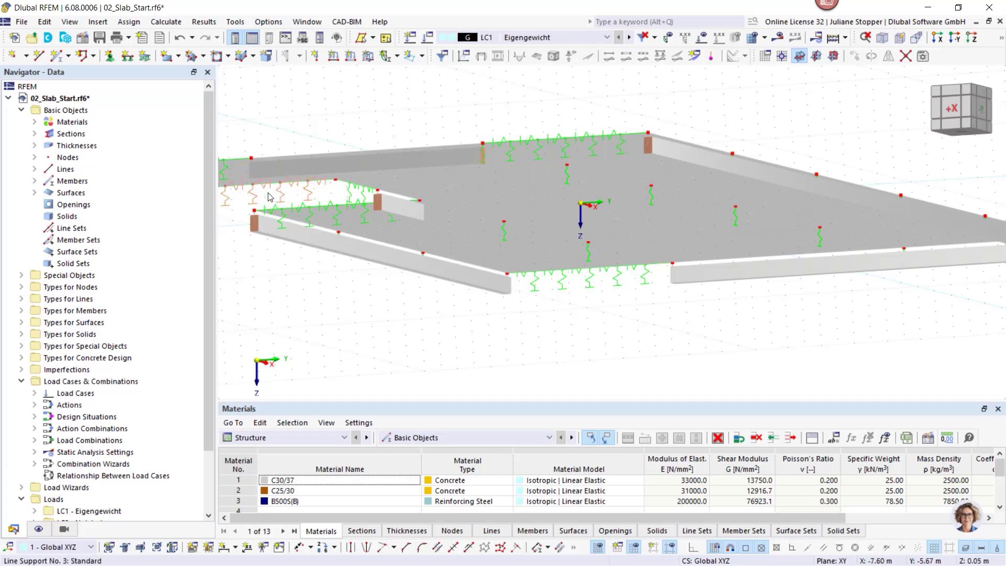
click(21, 299)
click(61, 299)
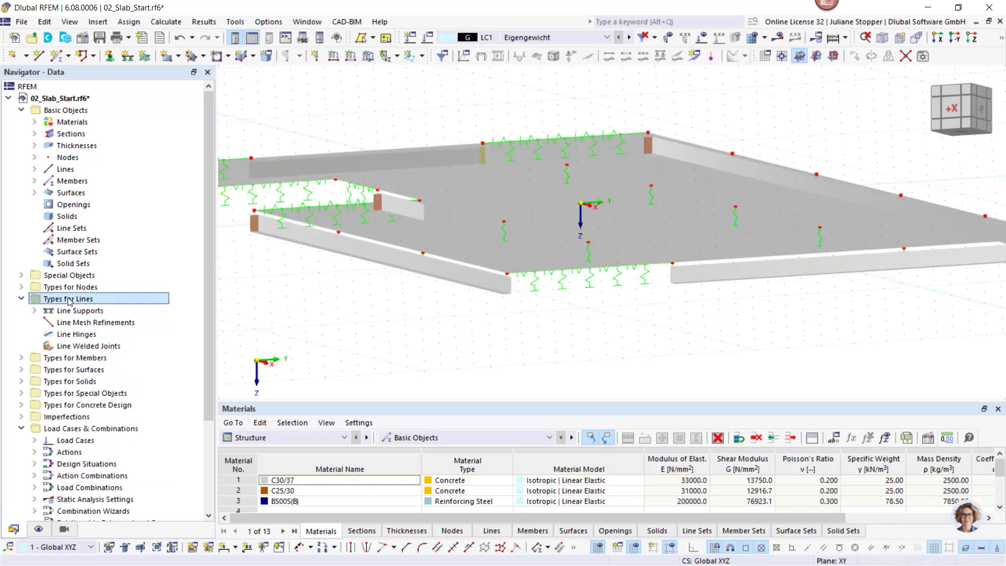
click(34, 310)
click(96, 347)
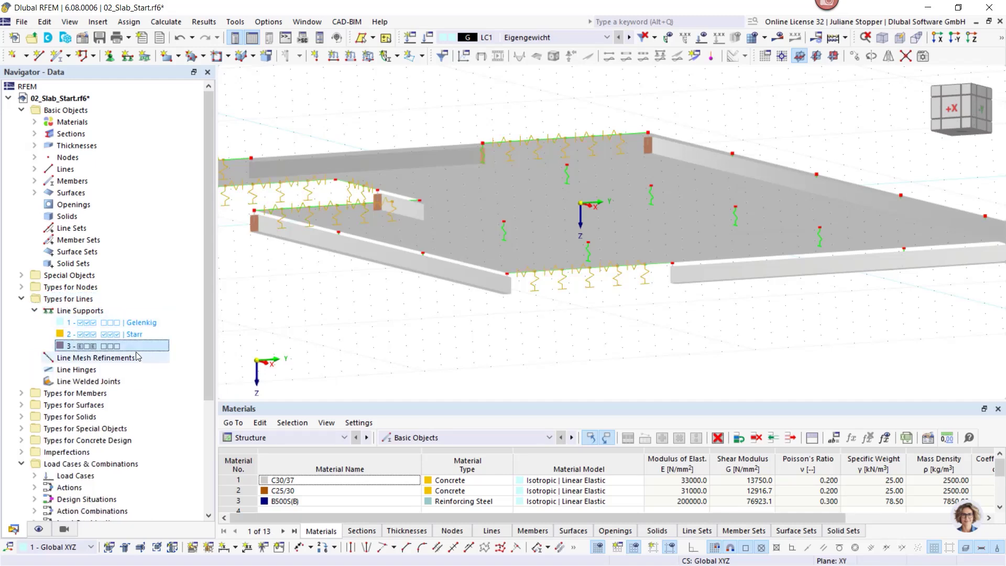
click(22, 300)
Step: Select nodal support type 1, examine its spring constants and fictitious column stiffness parameters, and close the support
click(21, 287)
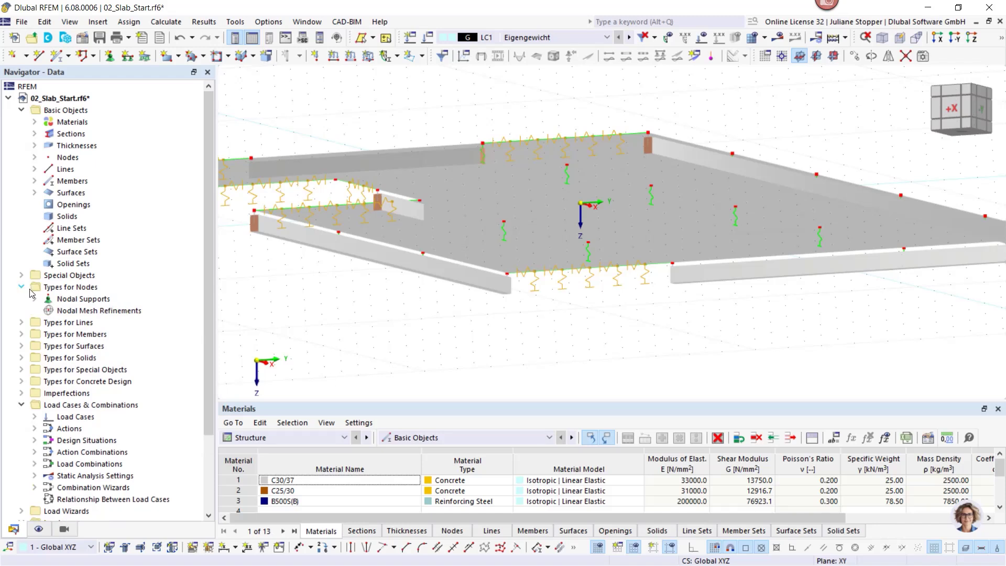
click(34, 299)
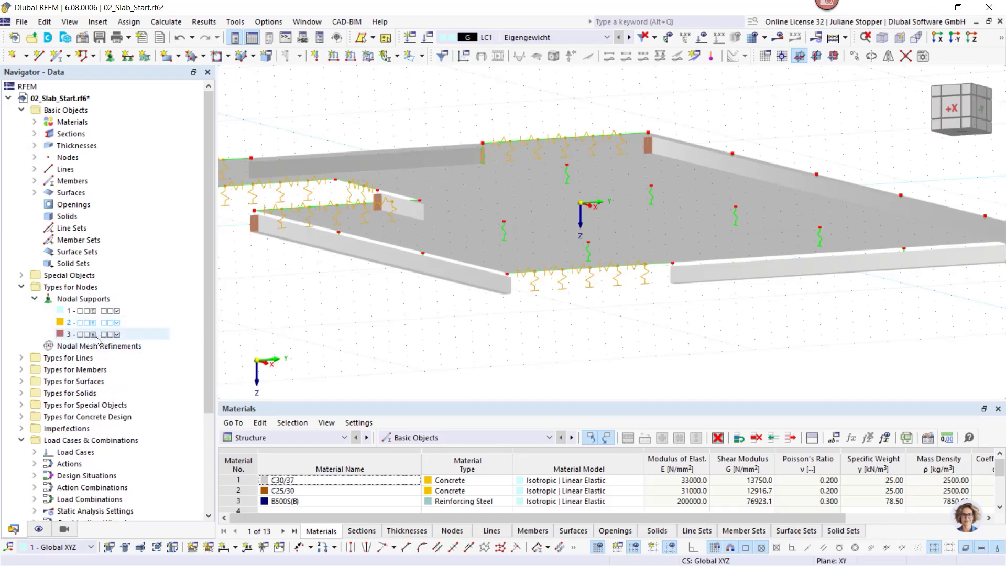
click(93, 310)
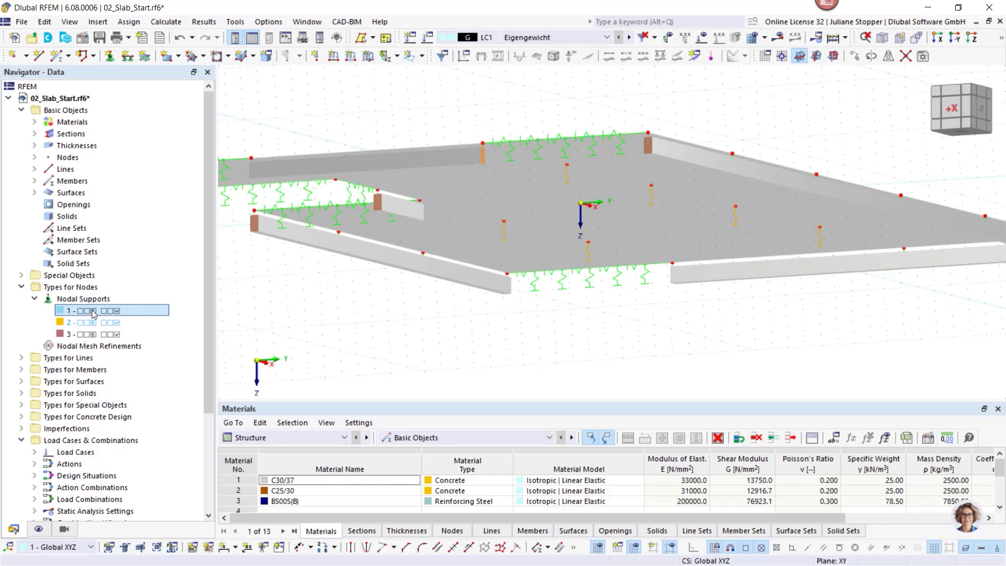
double_click(506, 233)
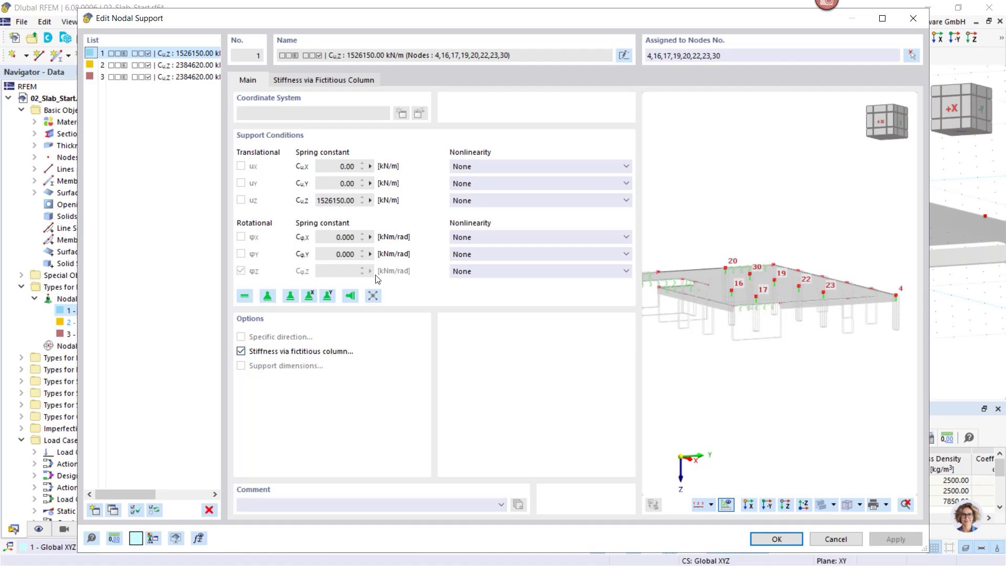
click(322, 79)
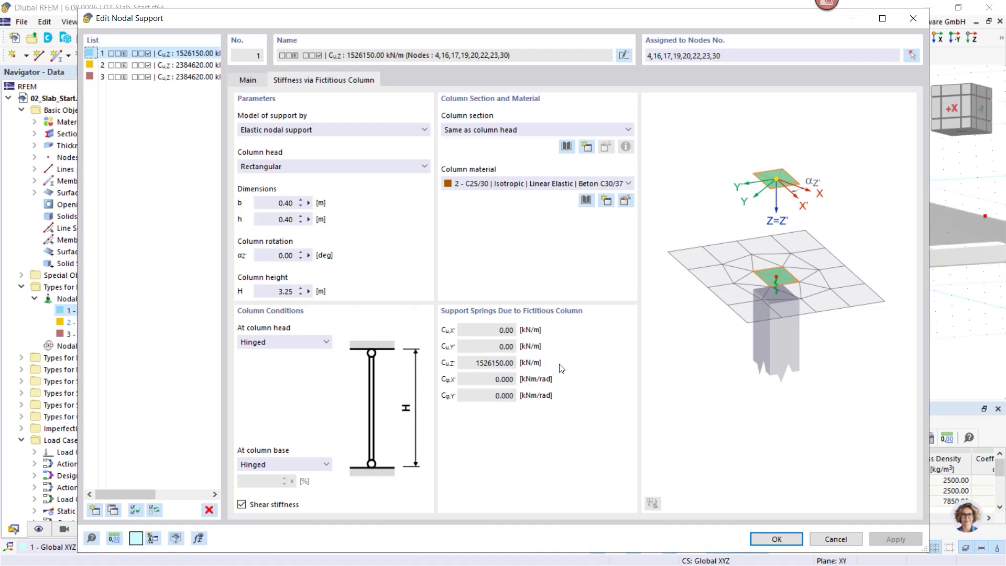
click(251, 80)
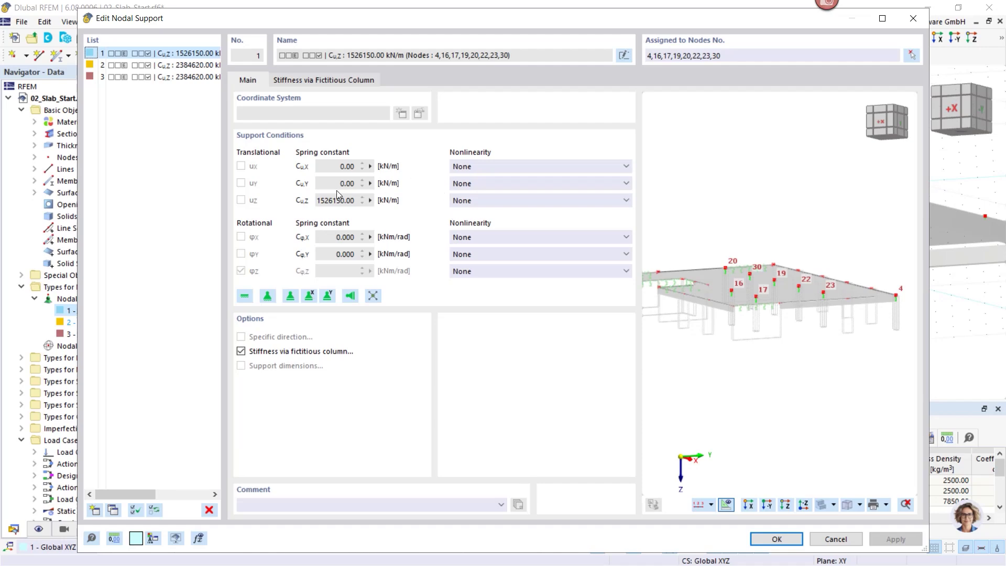
click(784, 540)
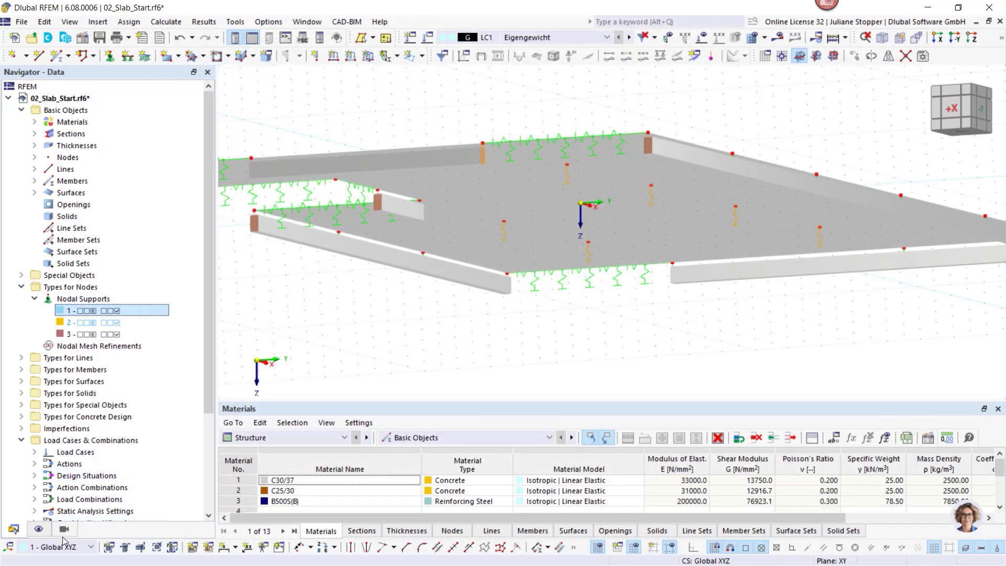
Step: Turn on the display of the columns beneath the nodal supports
click(38, 529)
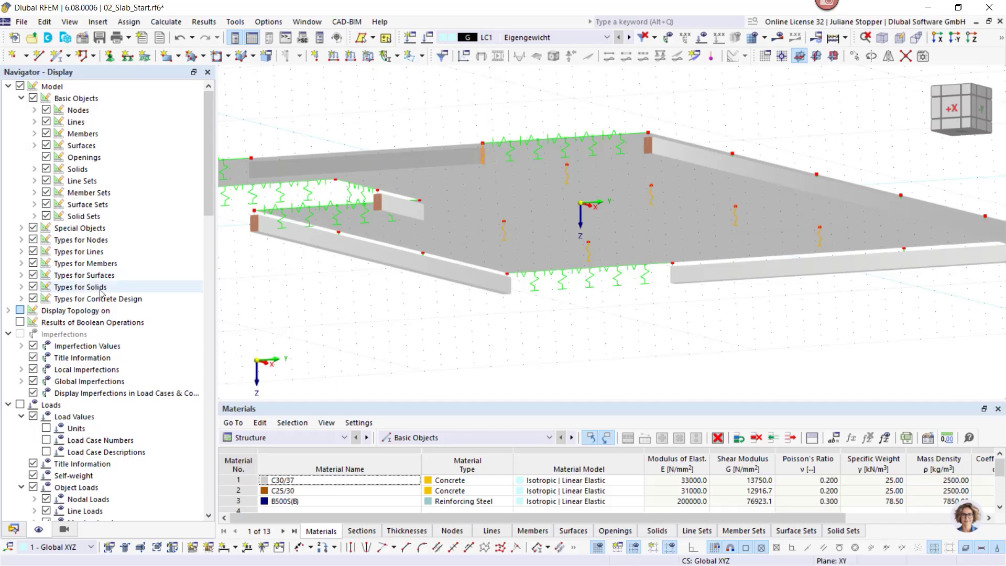
scroll(364, 255, down, 1)
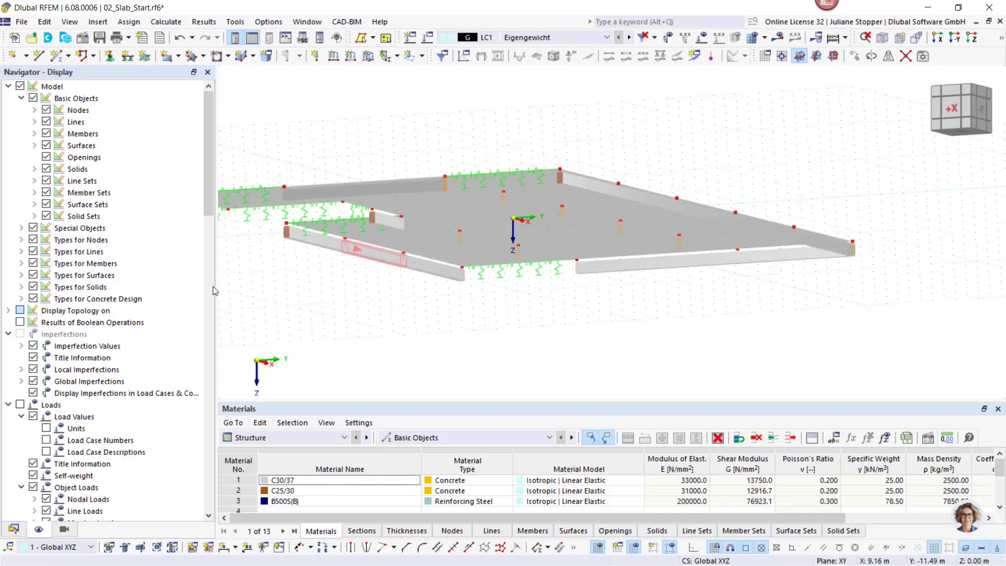
click(21, 240)
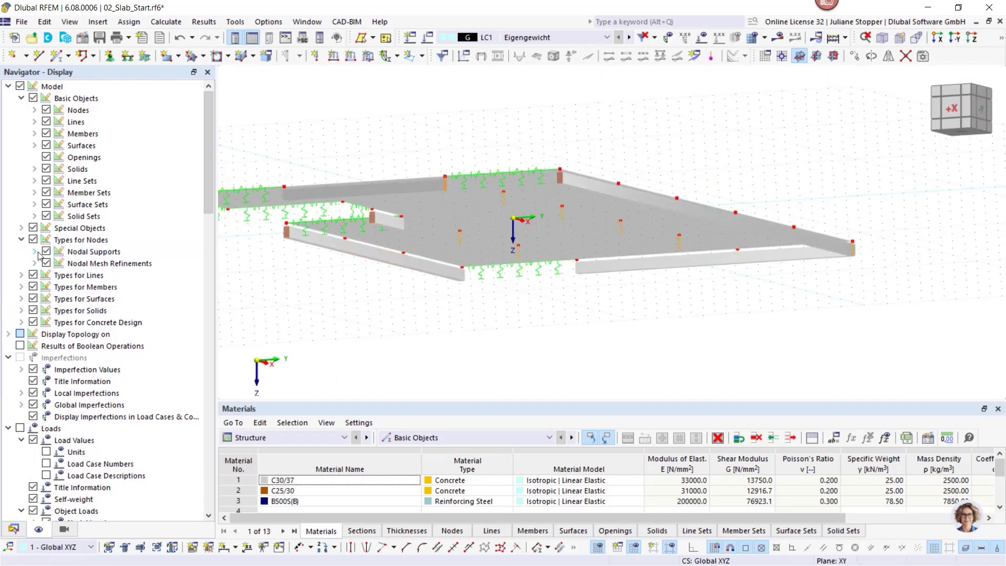
click(34, 252)
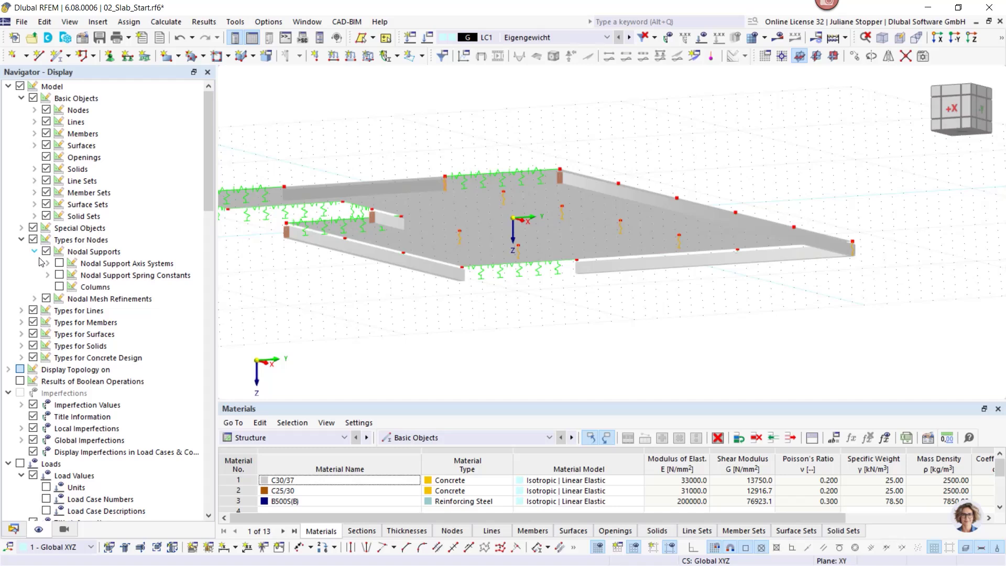
click(59, 286)
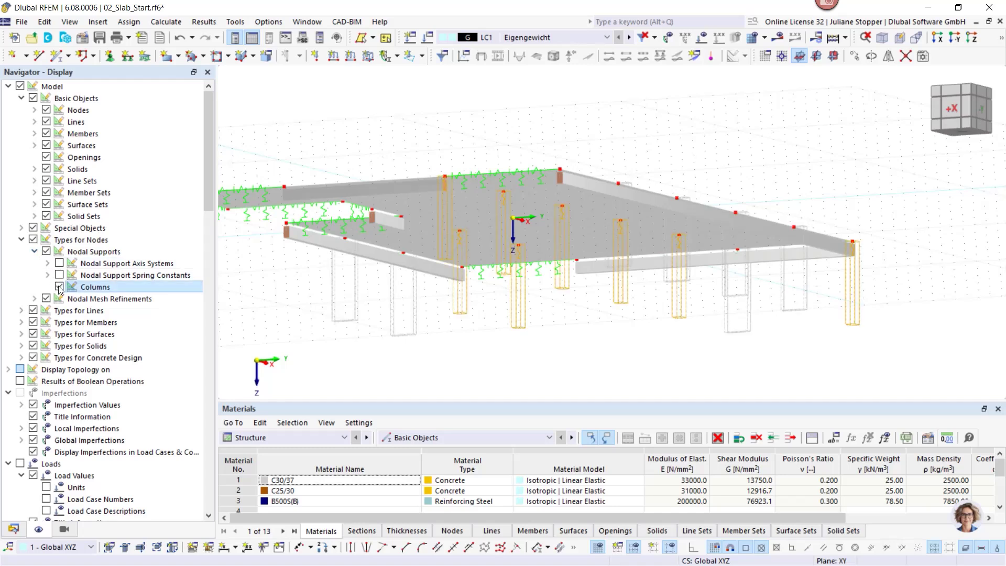
Step: Turn on the display of the surface support spring constants
click(21, 334)
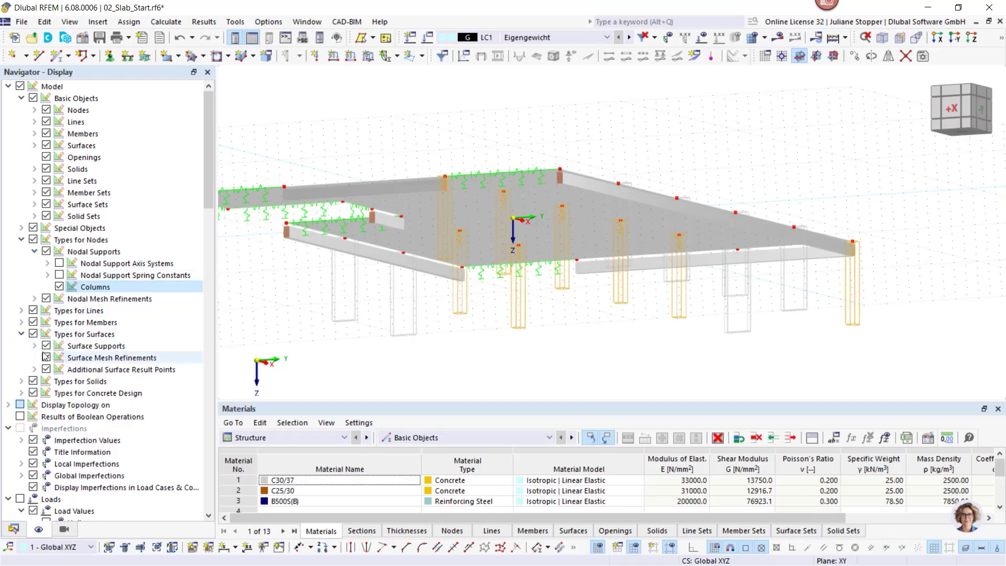
click(34, 346)
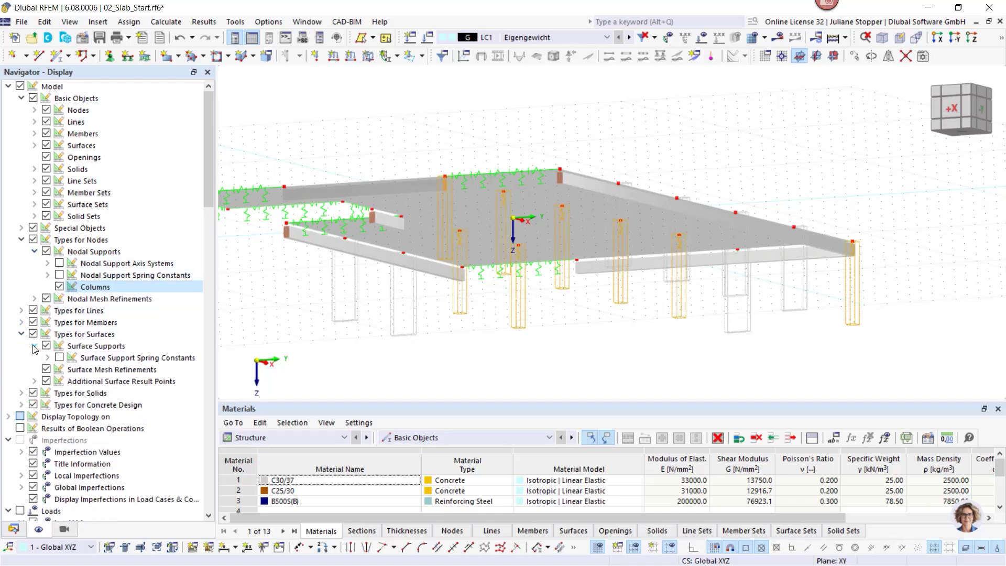
click(59, 357)
scroll(510, 335, down, 2)
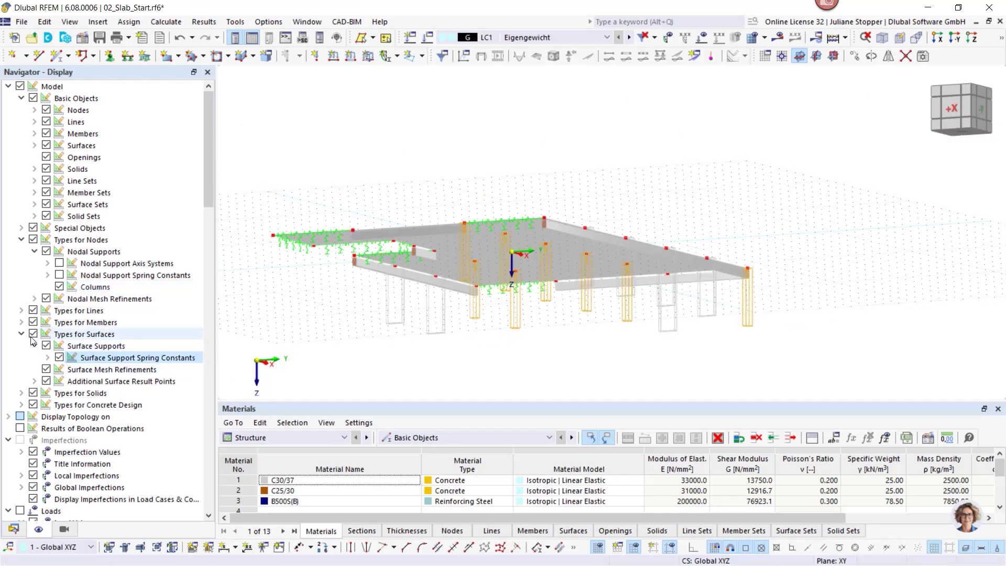
Step: Turn on the display of the walls beneath the line supports and inspect them around the slab
click(21, 310)
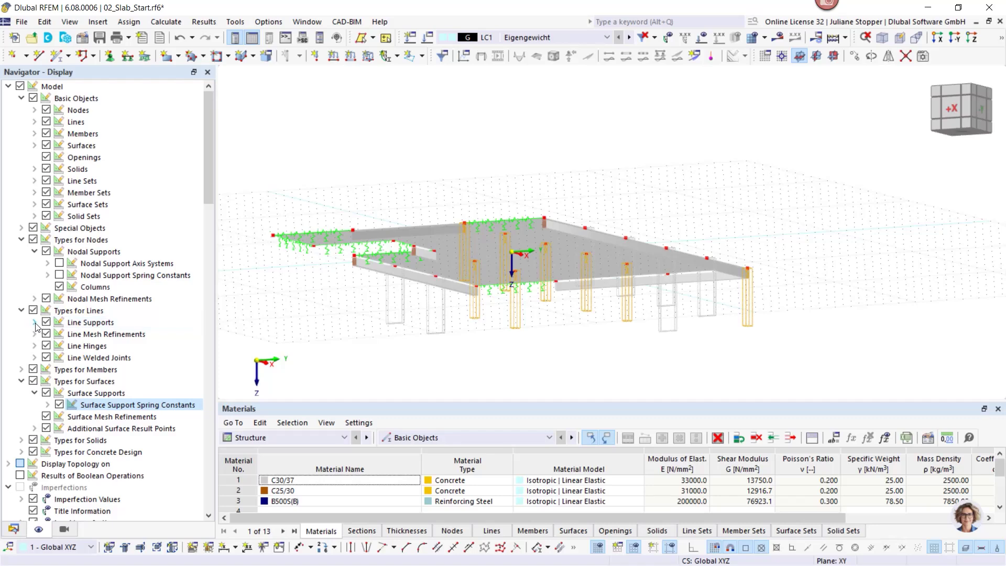
click(34, 322)
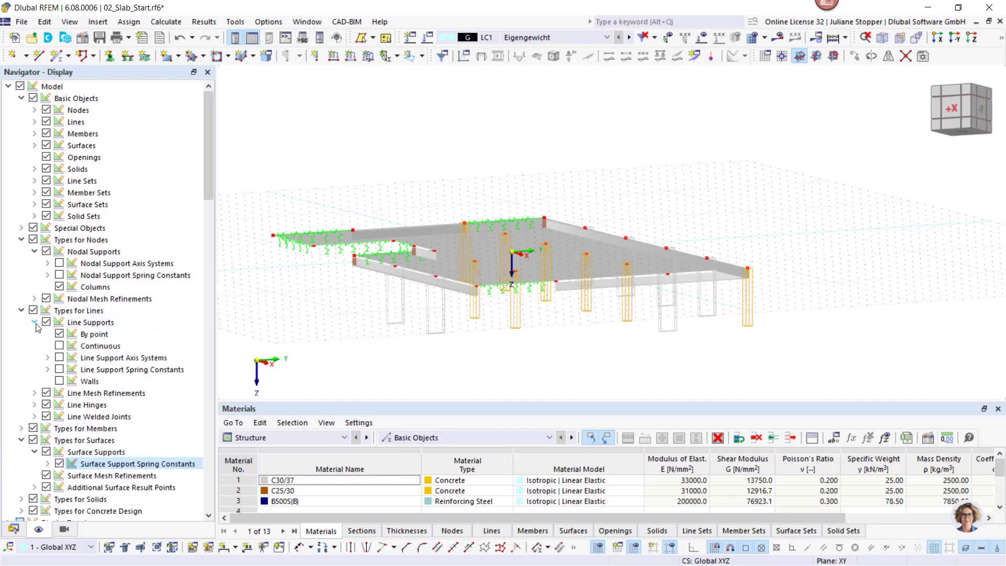
click(59, 381)
ctrl+middle_drag(351, 347, 463, 378)
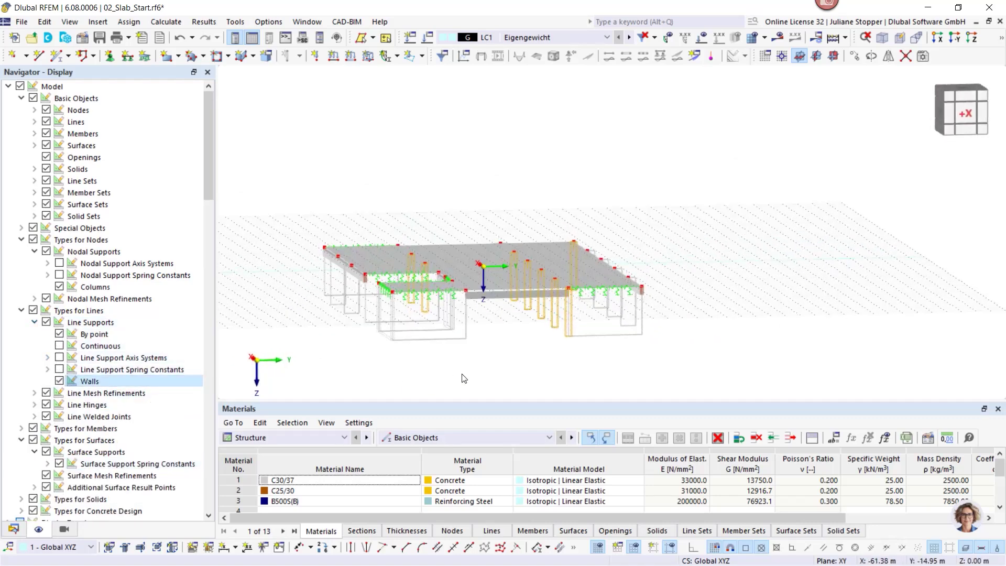
click(465, 340)
ctrl+middle_drag(566, 361, 424, 380)
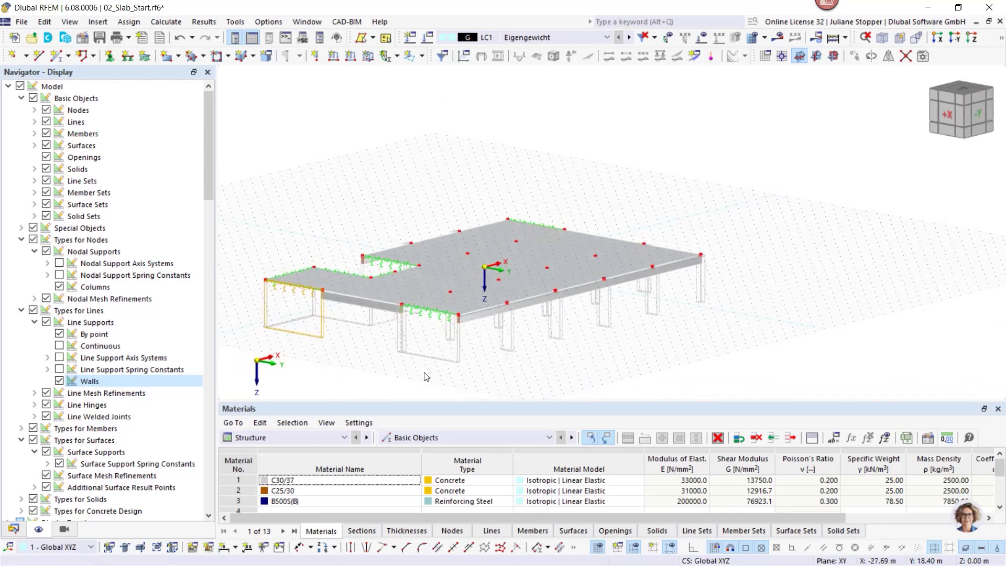
Step: Return to the model data tree and display the loads of load case LC1 (Eigengewicht) on the slab
click(13, 529)
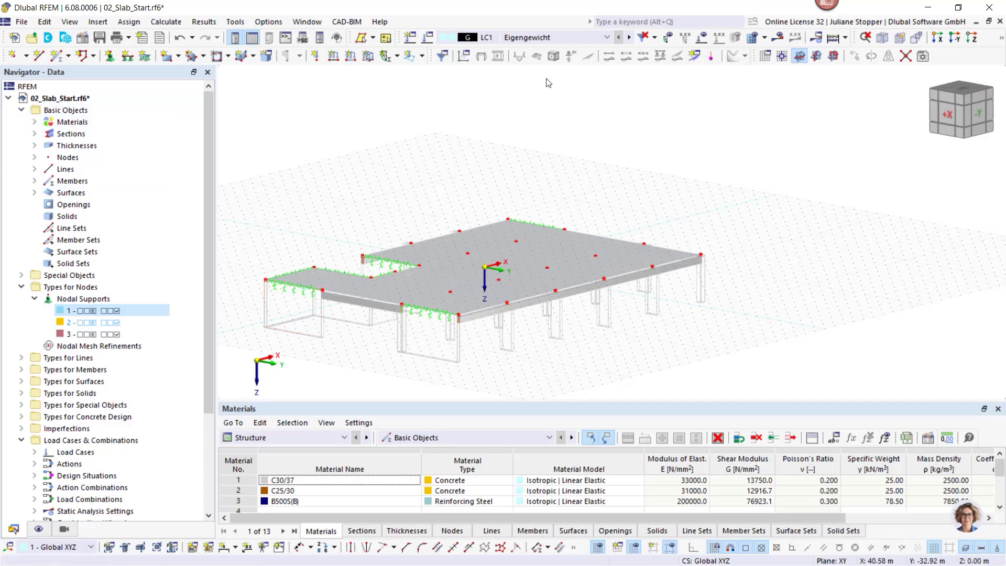
click(562, 38)
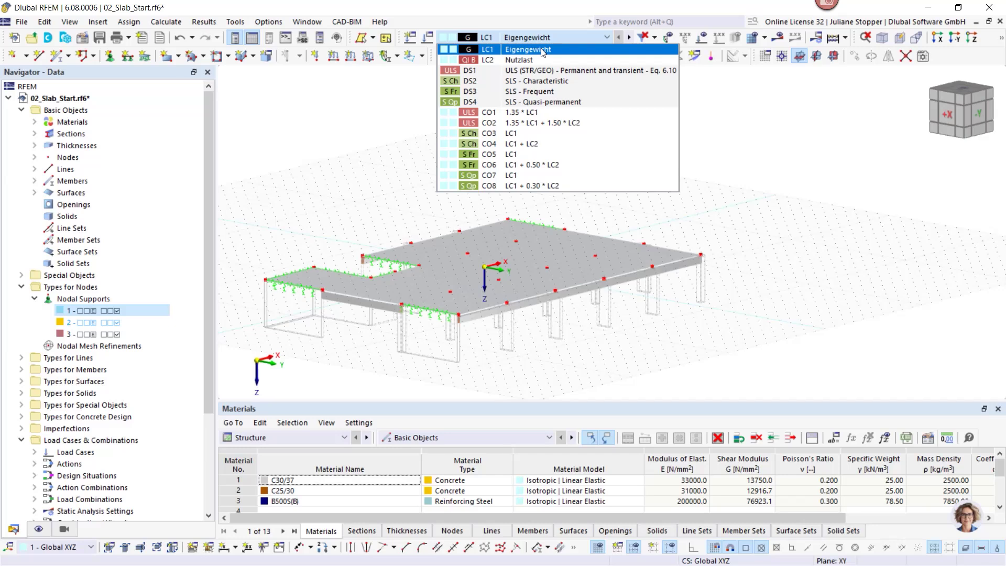
click(542, 49)
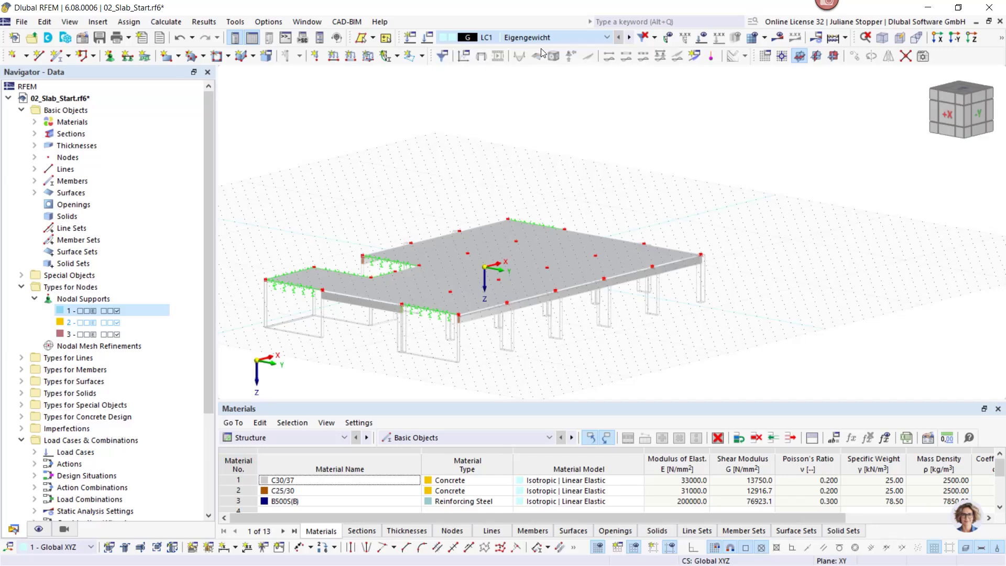
click(703, 39)
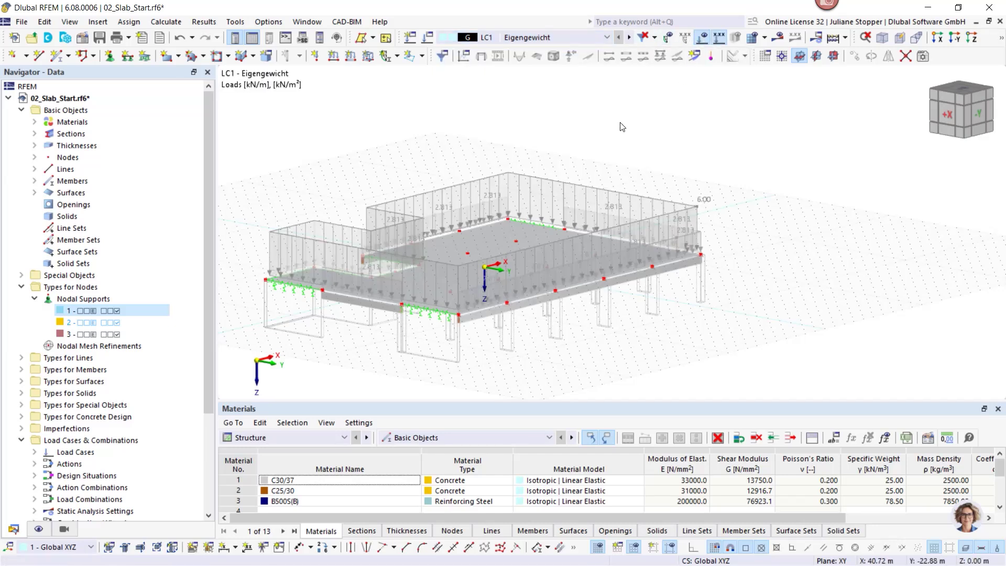
Step: Step through load case LC2, the design situations and the load combinations up to CO4 to review their loads
click(630, 38)
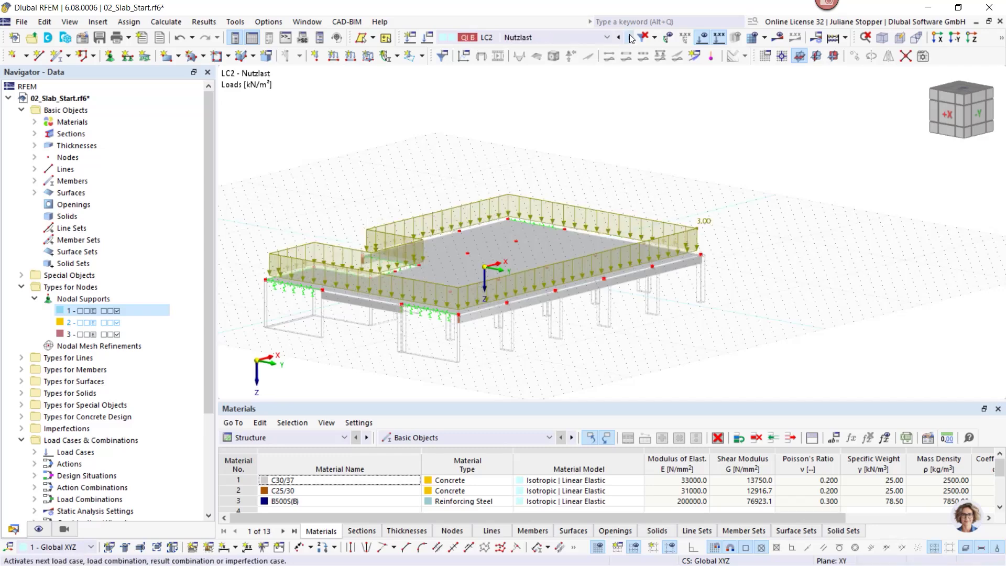
click(631, 37)
click(631, 38)
click(630, 38)
click(630, 38)
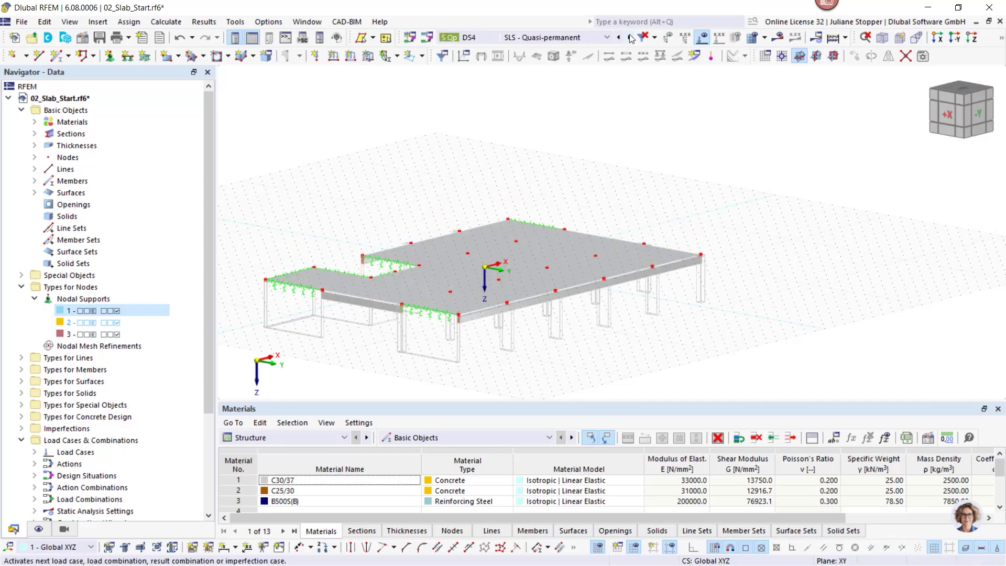
click(630, 38)
click(631, 37)
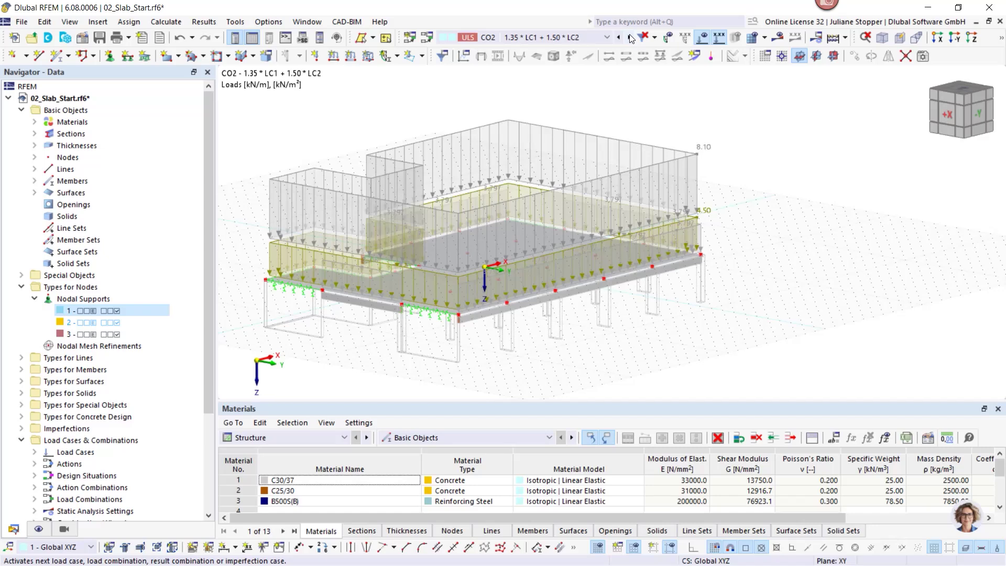
click(630, 38)
click(630, 38)
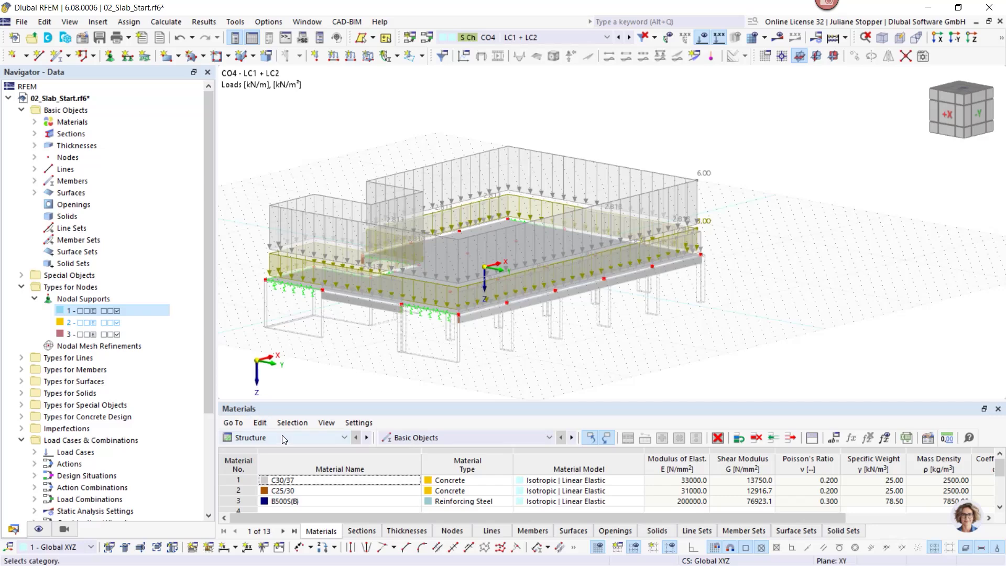
Step: Show the Concrete Design input tables and deactivate the detailing and particular rules for reinforcement in the Concrete Design global settings
click(265, 438)
click(264, 500)
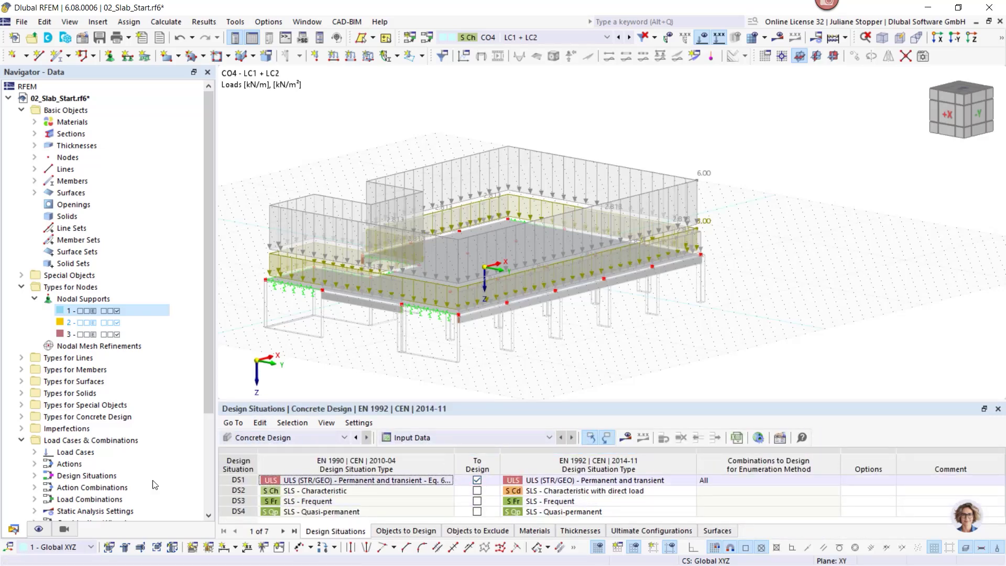
scroll(59, 474, down, 4)
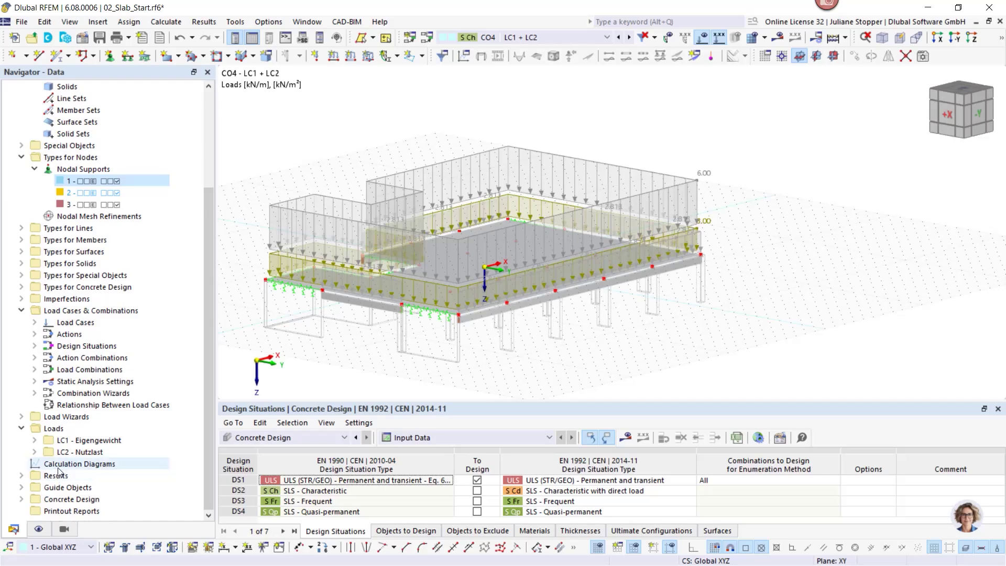
right_click(59, 503)
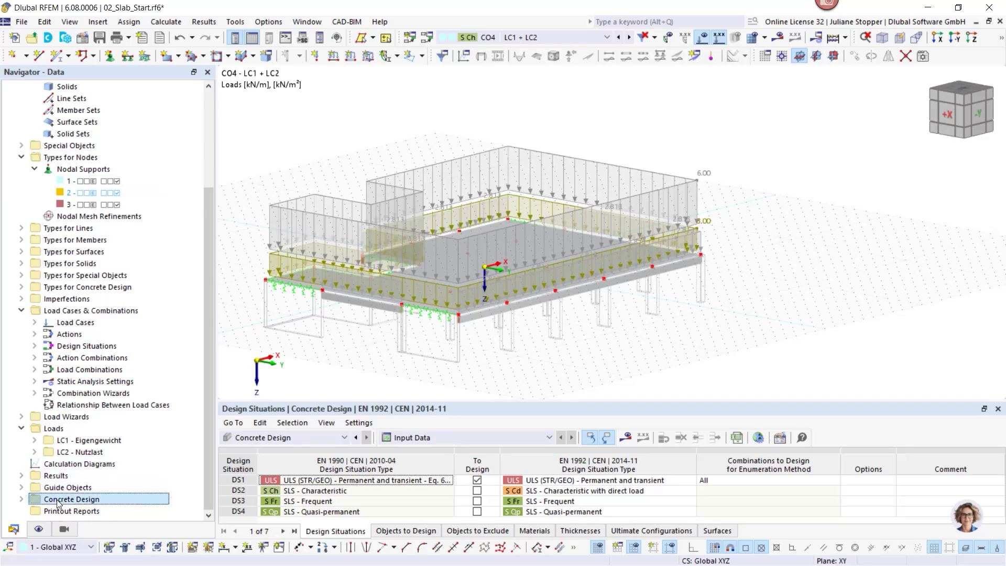
click(102, 430)
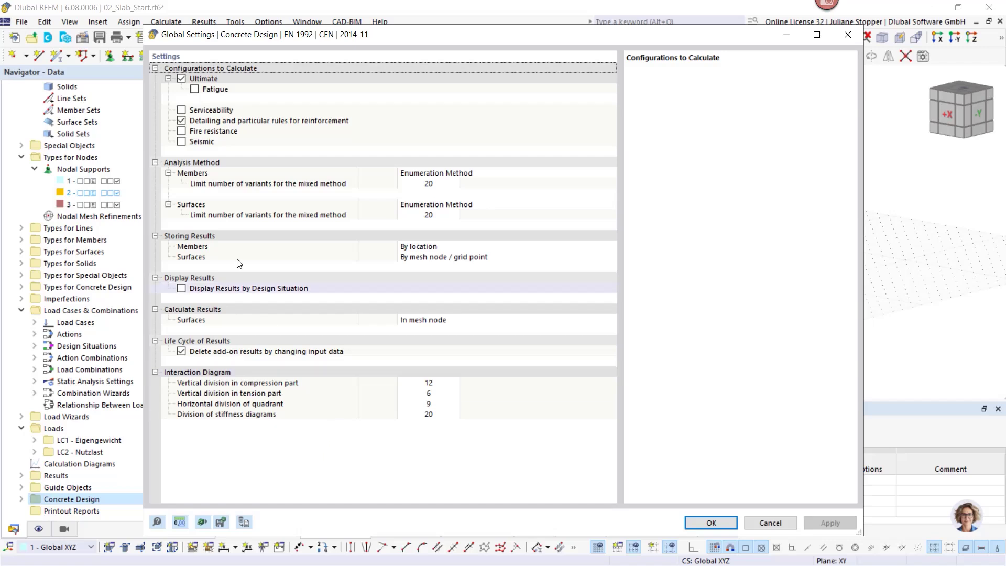
click(181, 120)
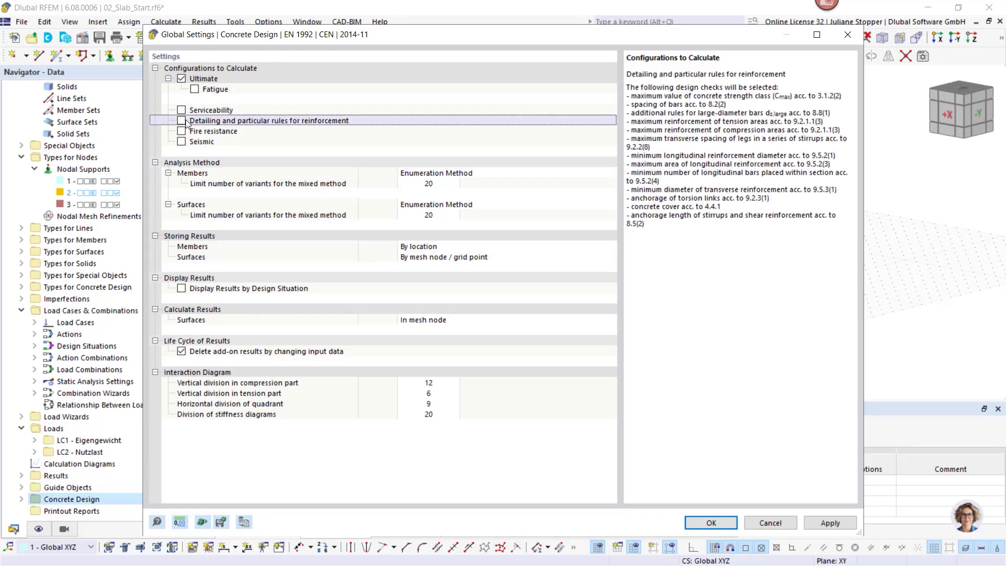
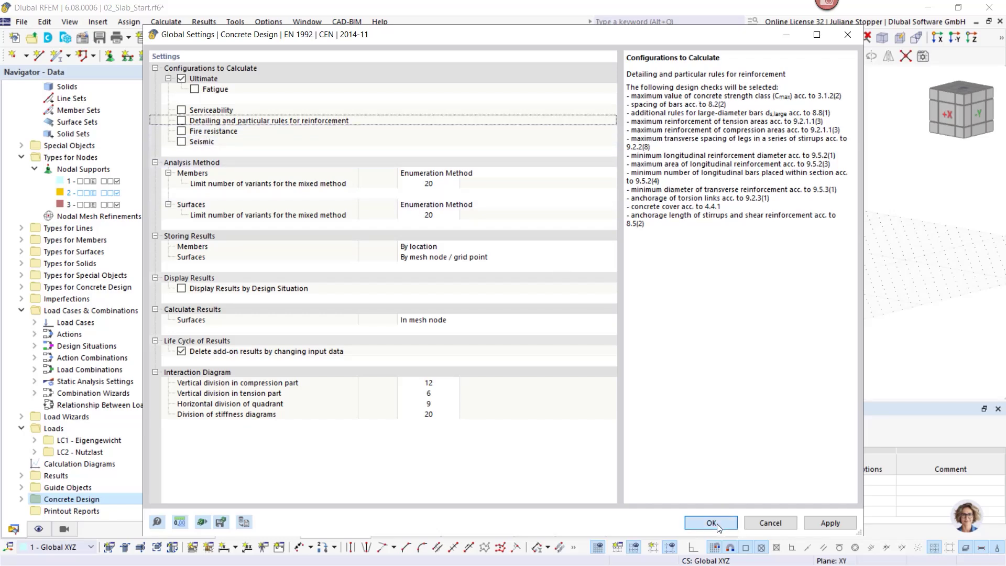
click(733, 525)
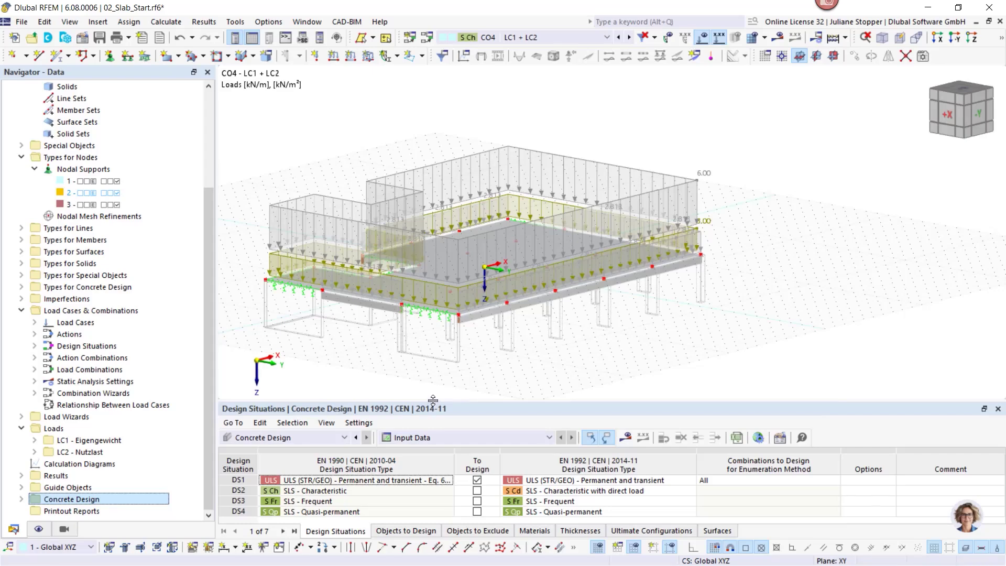
Step: Enlarge the table area, run the Concrete Design calculation and display the static analysis results of the slab
drag(433, 401, 433, 325)
key(ctrl+F5)
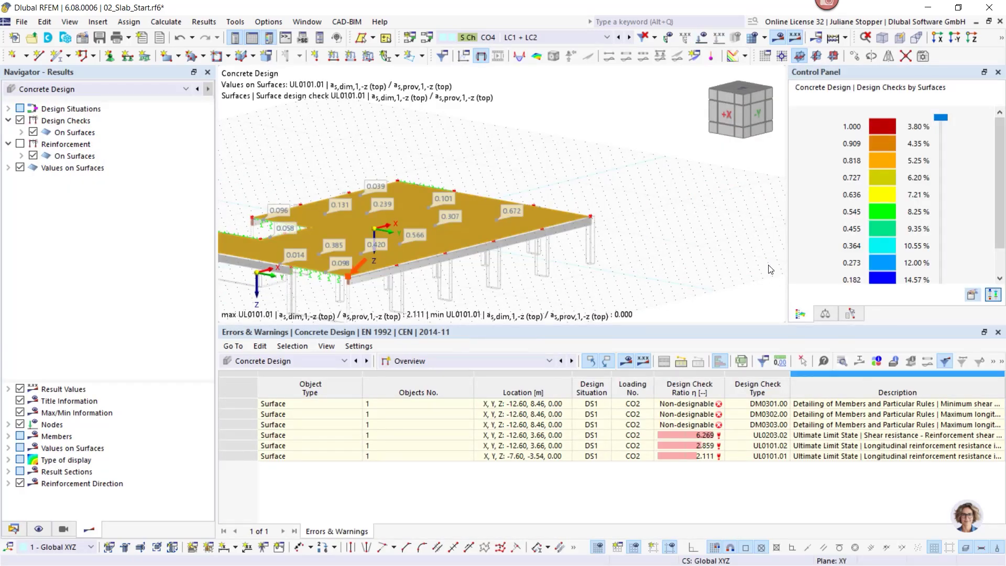
click(87, 91)
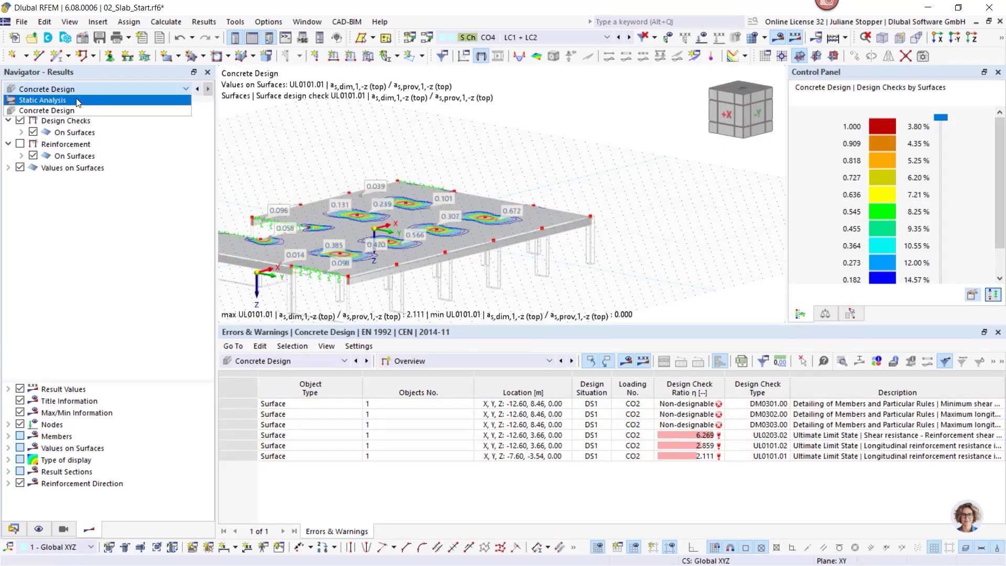
click(83, 104)
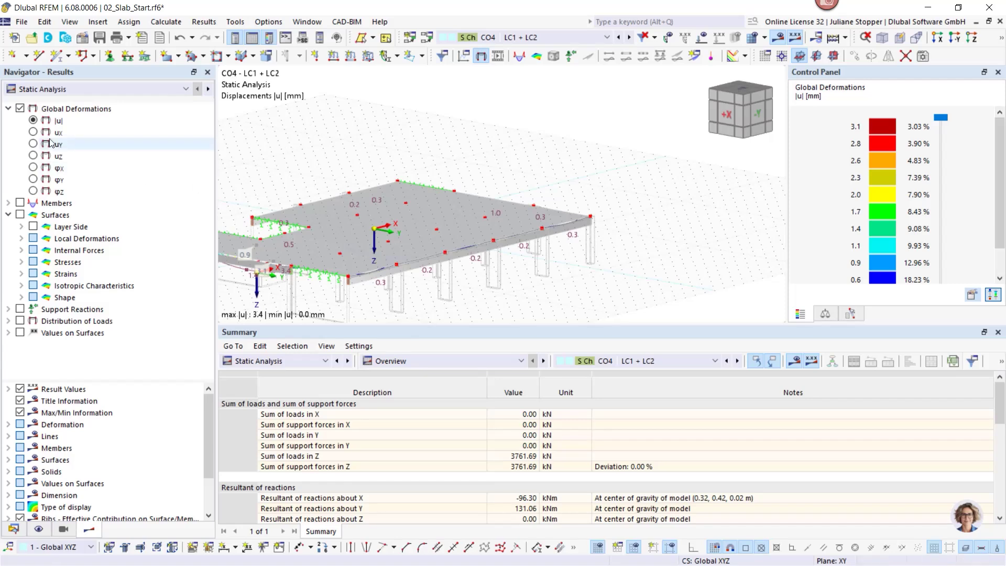
Step: Switch the model display to the wireframe model
click(1001, 41)
click(932, 55)
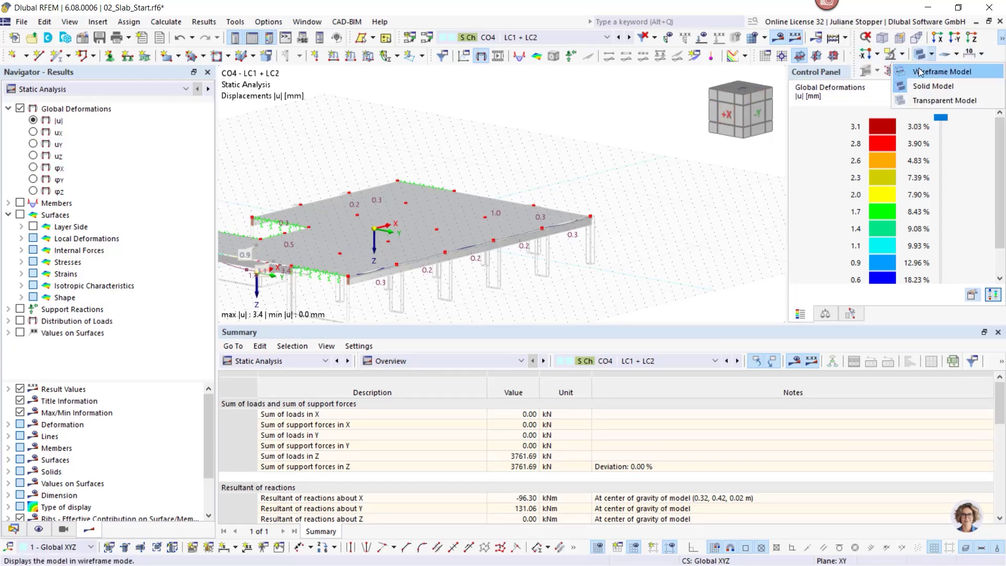
click(964, 67)
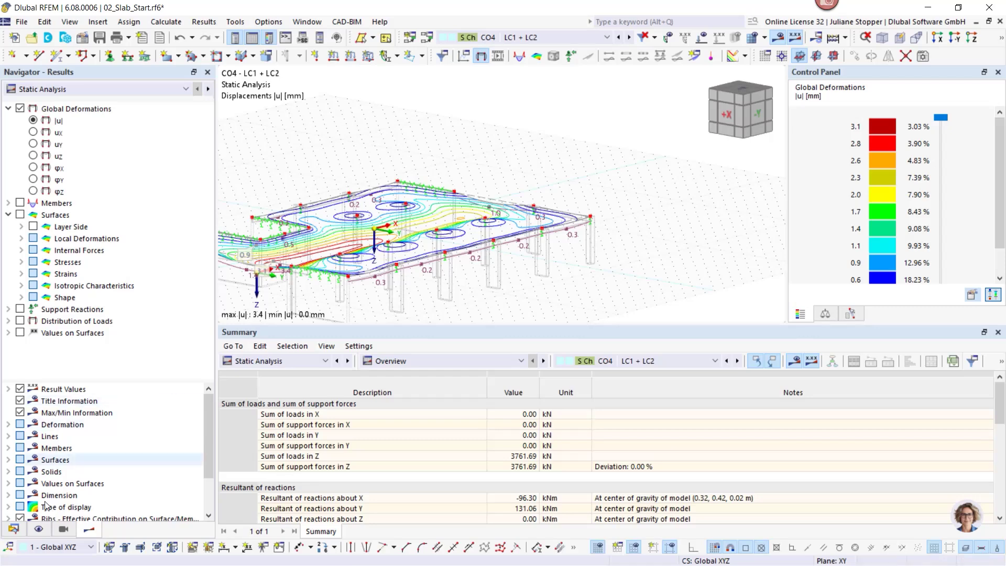
Step: Set the type of display for the global deformations to isobands and inspect the deformed slab
click(8, 507)
scroll(42, 456, down, 1)
scroll(42, 456, down, 1)
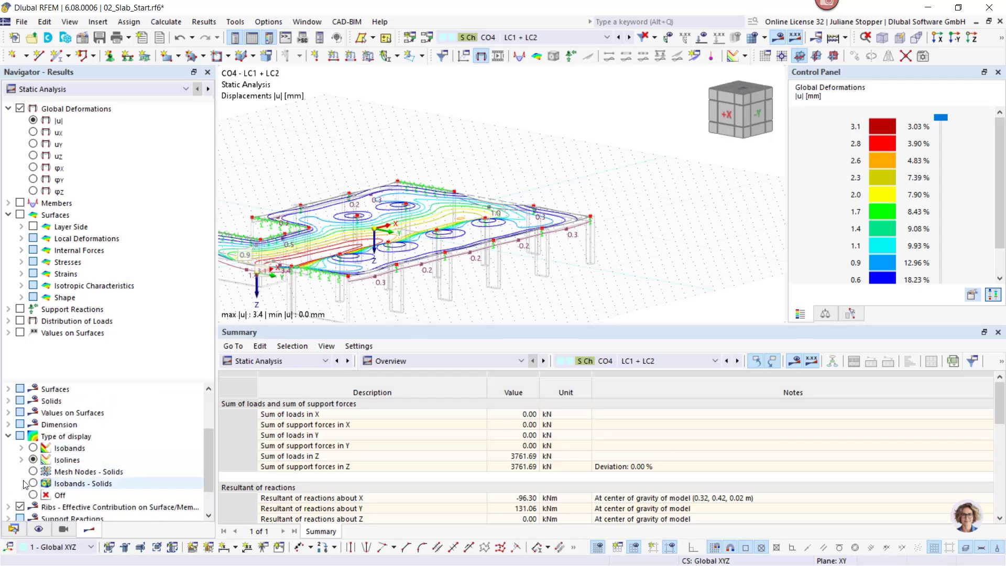
click(34, 448)
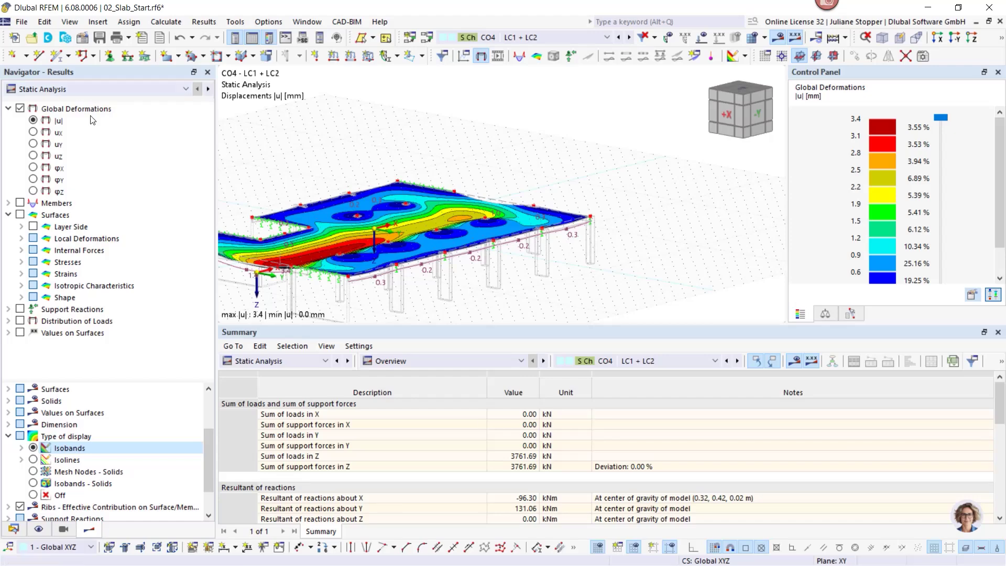
middle_drag(373, 254, 461, 275)
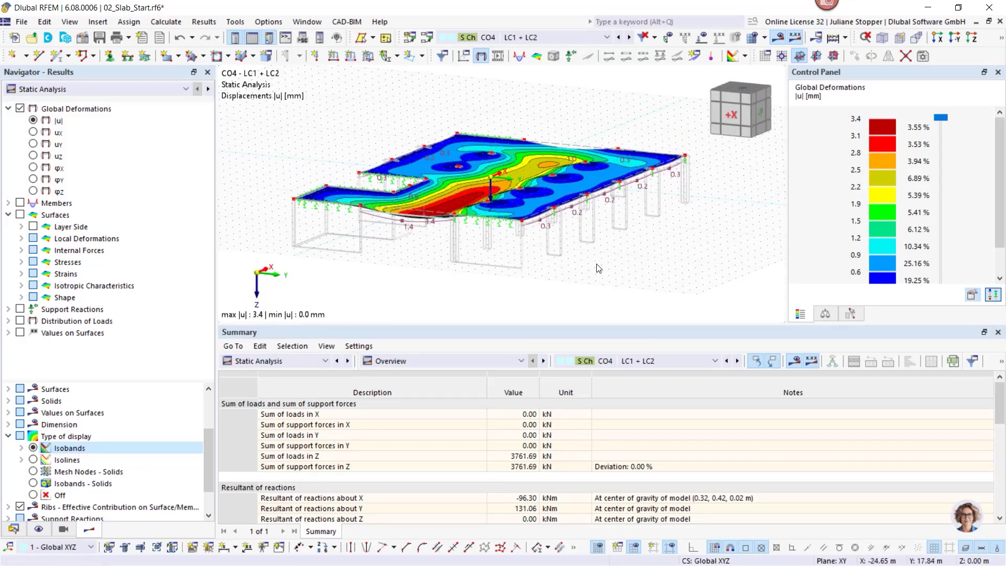
ctrl+middle_drag(648, 293, 614, 293)
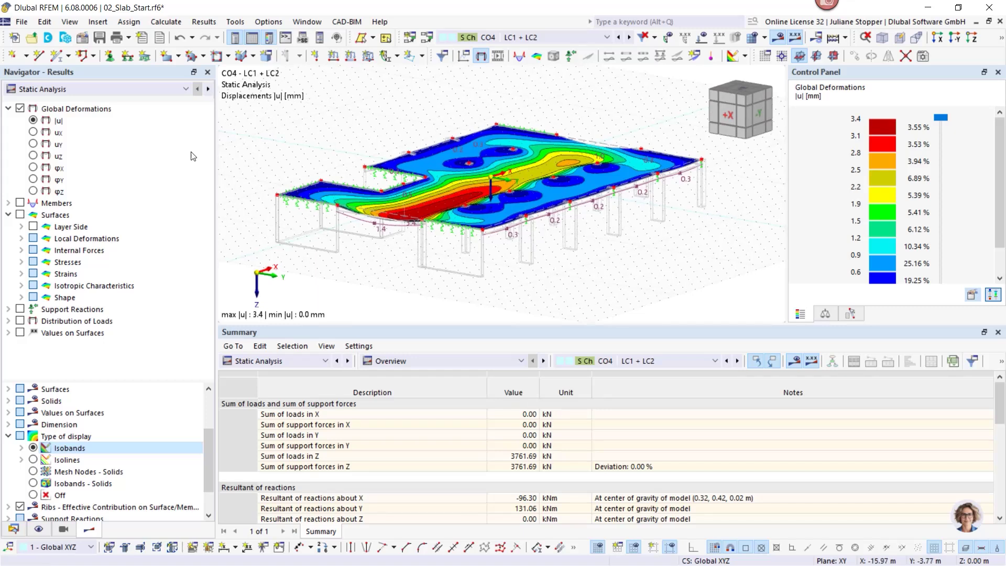
Step: Display the Concrete Design results without the values on surfaces and view the slab in plan along the Z-axis
click(105, 86)
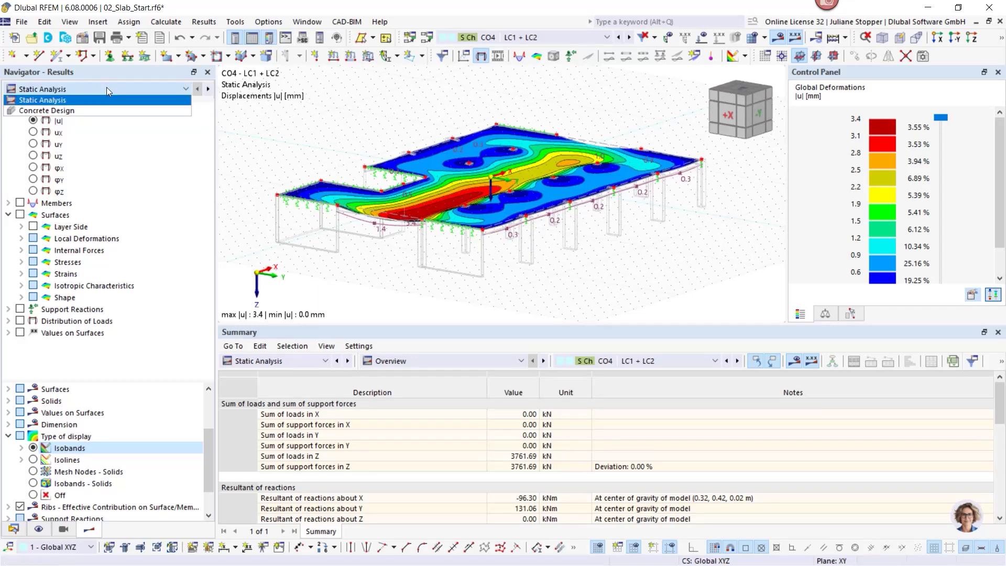
click(52, 111)
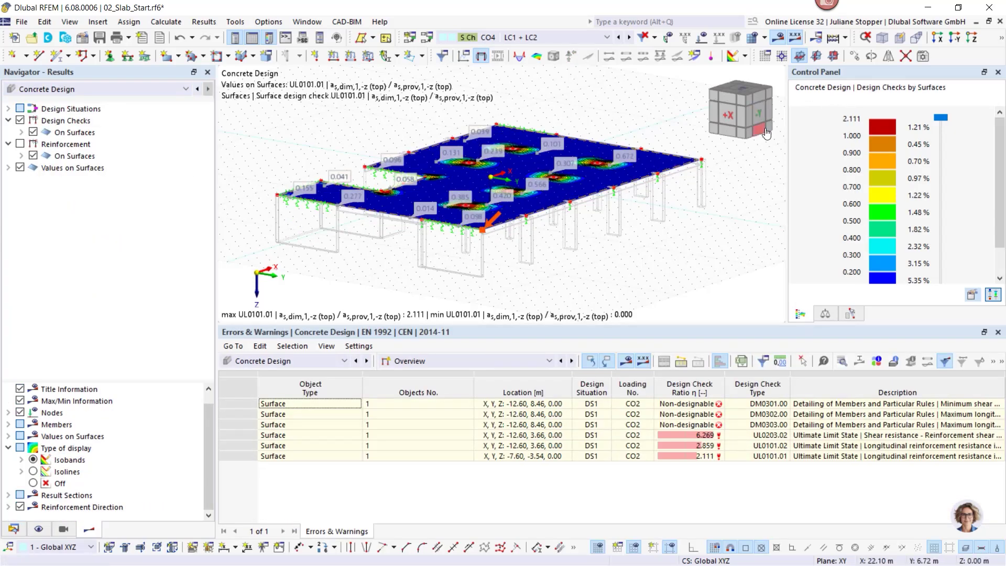
click(20, 168)
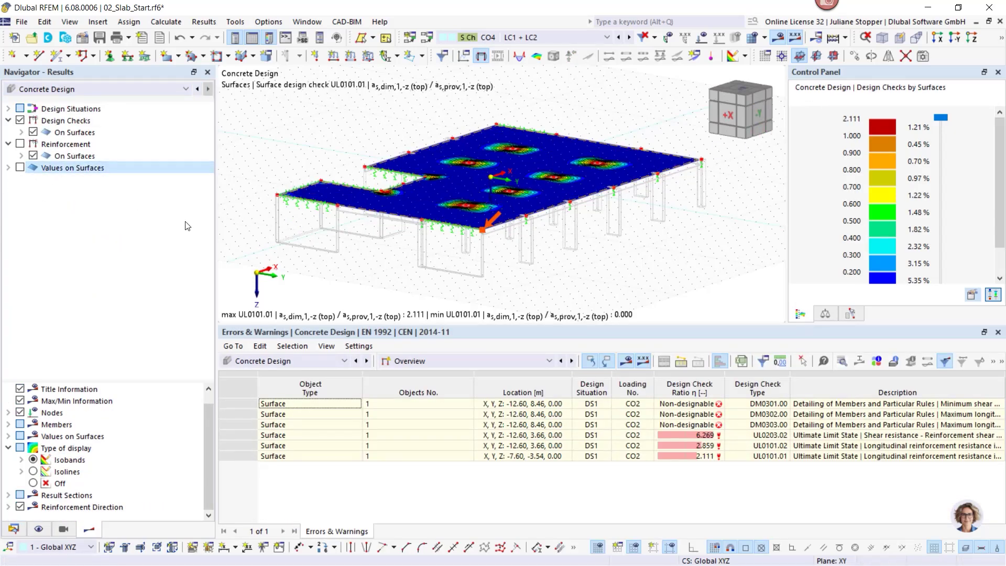
click(972, 37)
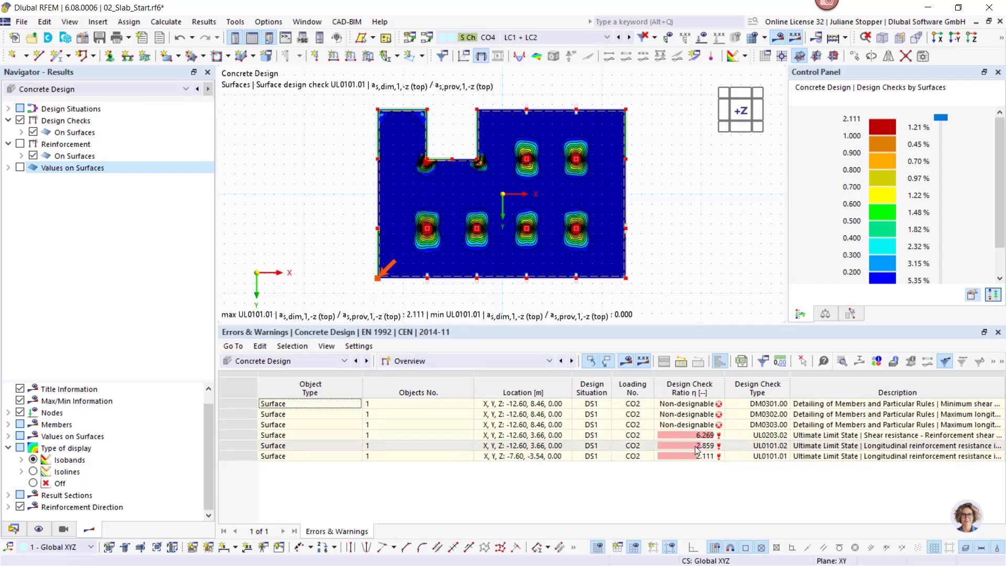
Step: Open the table of design ratios on surfaces and list the individual ultimate limit state checks in the results tree
click(449, 362)
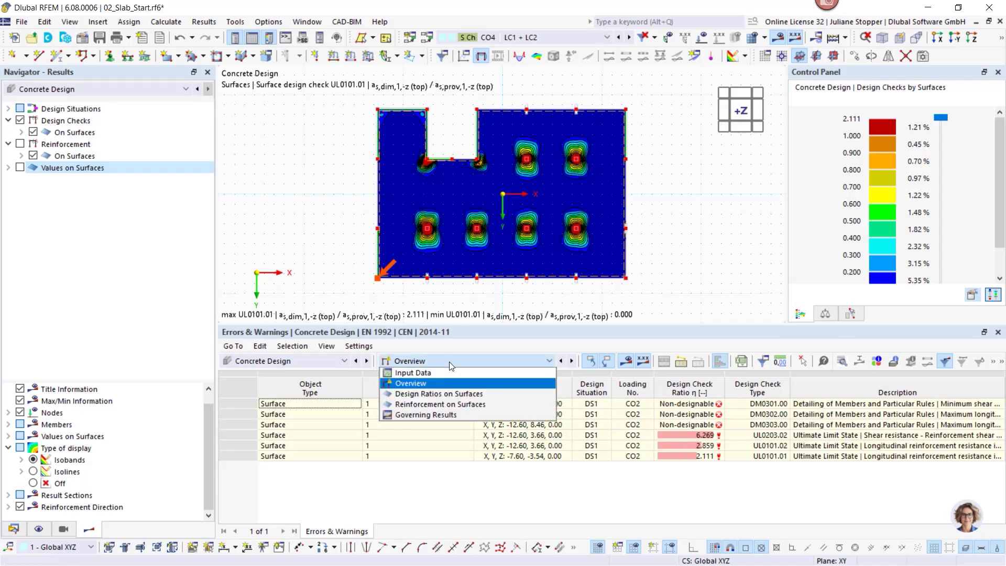
click(445, 394)
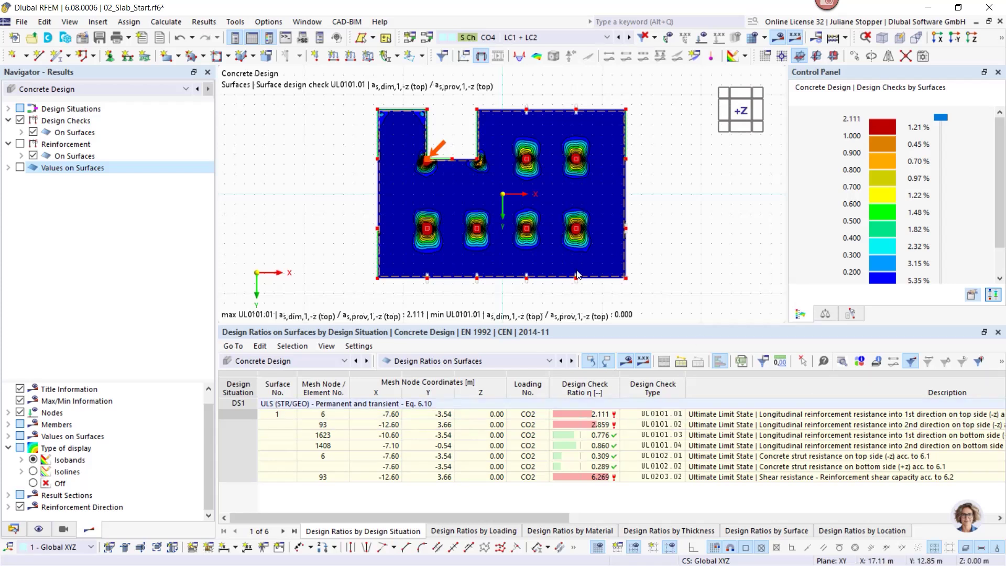
click(22, 133)
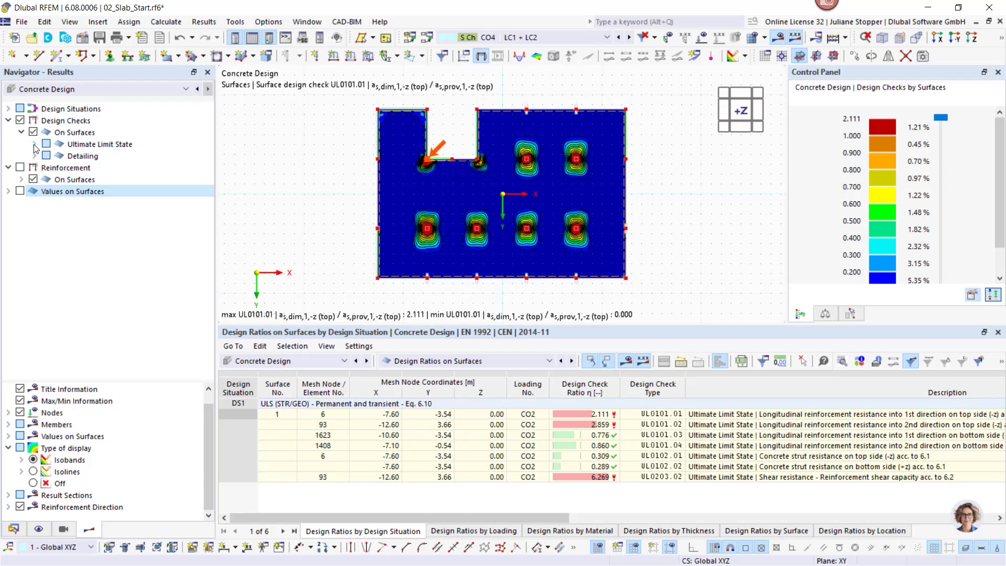
click(34, 145)
click(48, 156)
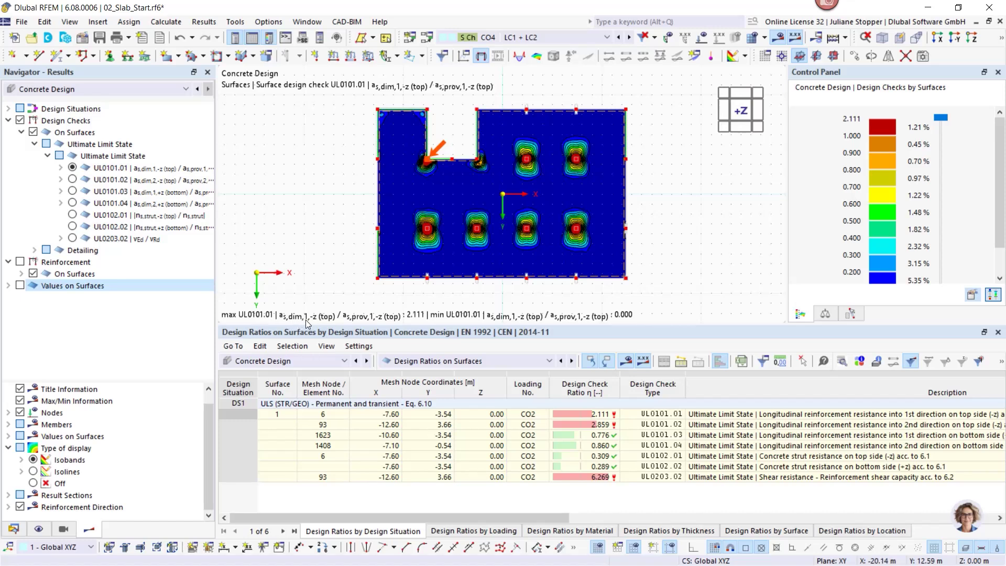
Step: Compare design checks UL0101.02, UL0101.03 and UL0101.04 on the slab, ending with UL0101.02 for the top reinforcement in the second direction
click(73, 180)
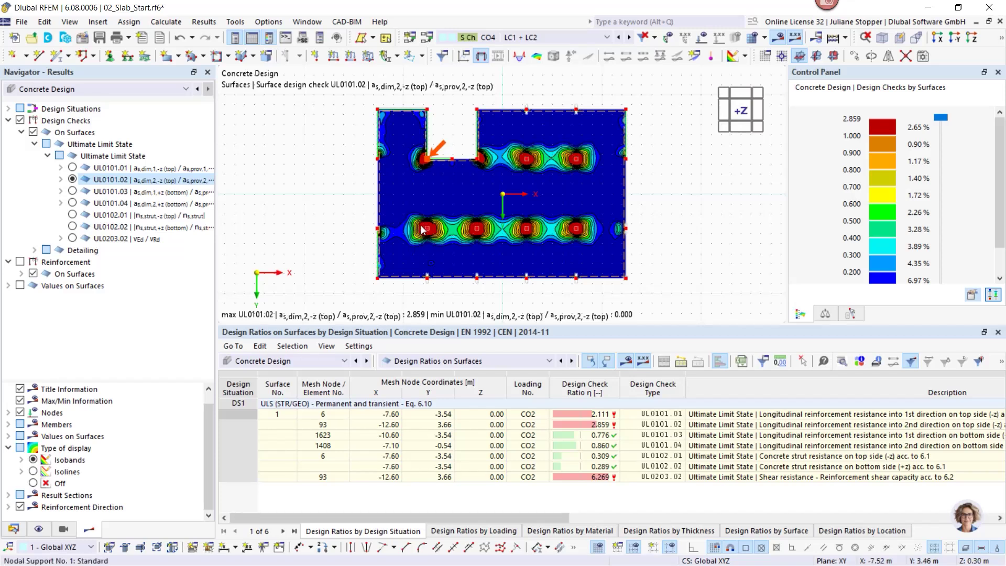
click(73, 191)
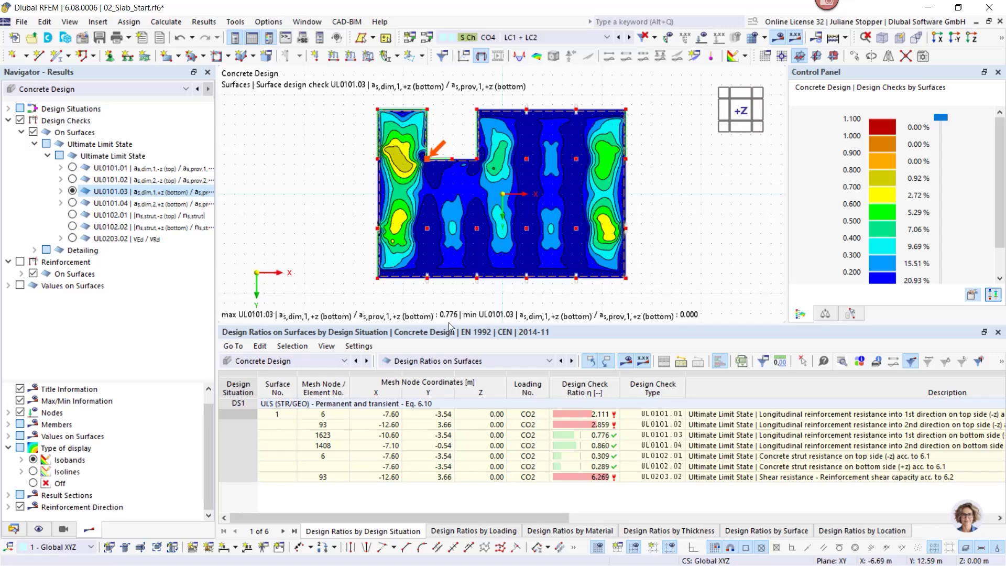
click(73, 203)
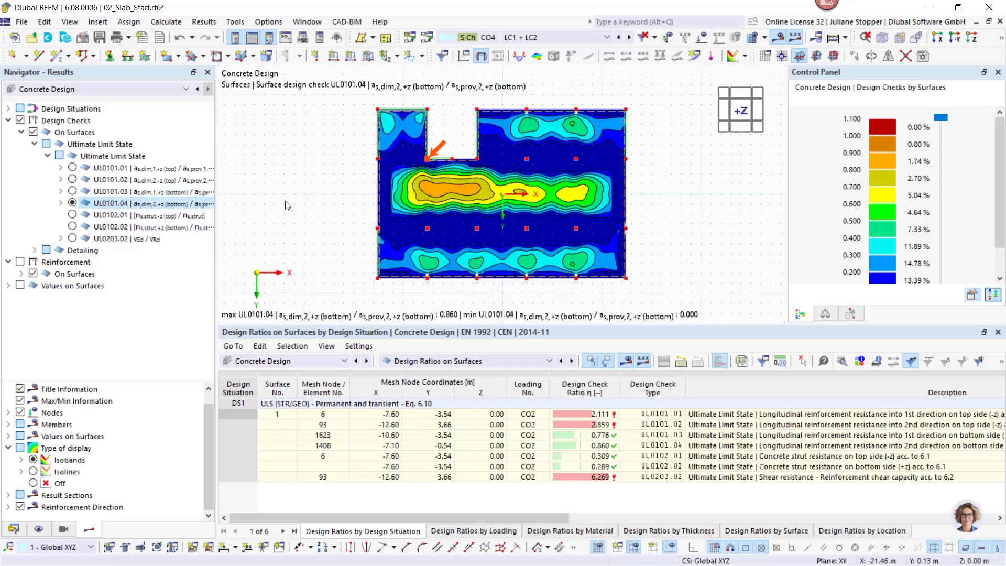
click(73, 179)
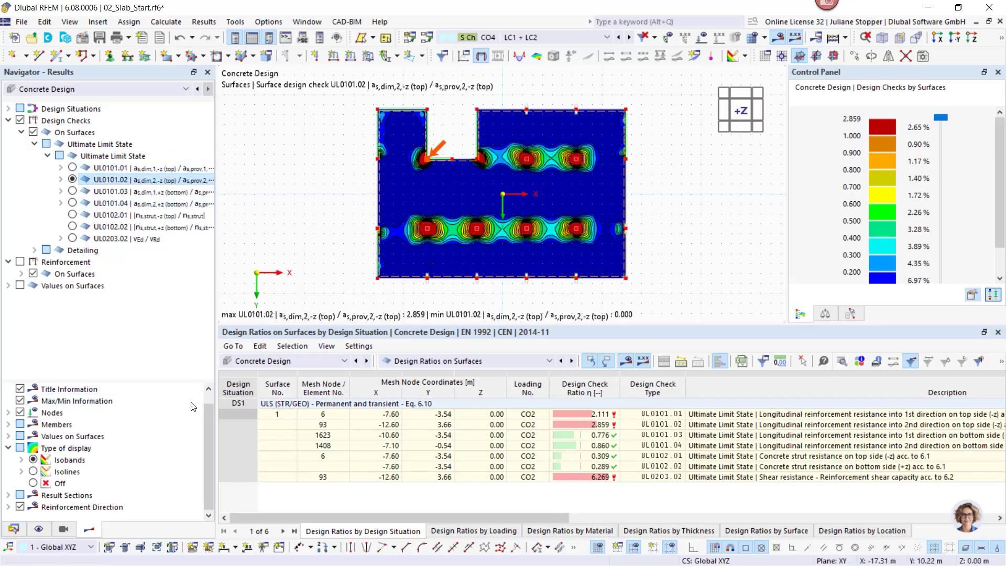
Step: Return to the model data tree, expand Types for Concrete Design, collapse the other open categories and select the Concrete Design category
click(13, 530)
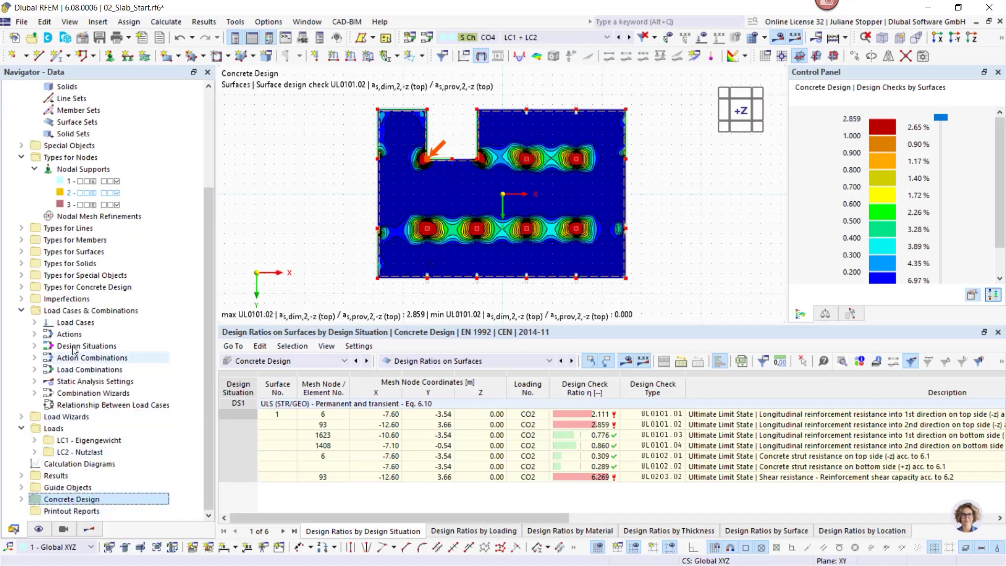
click(21, 287)
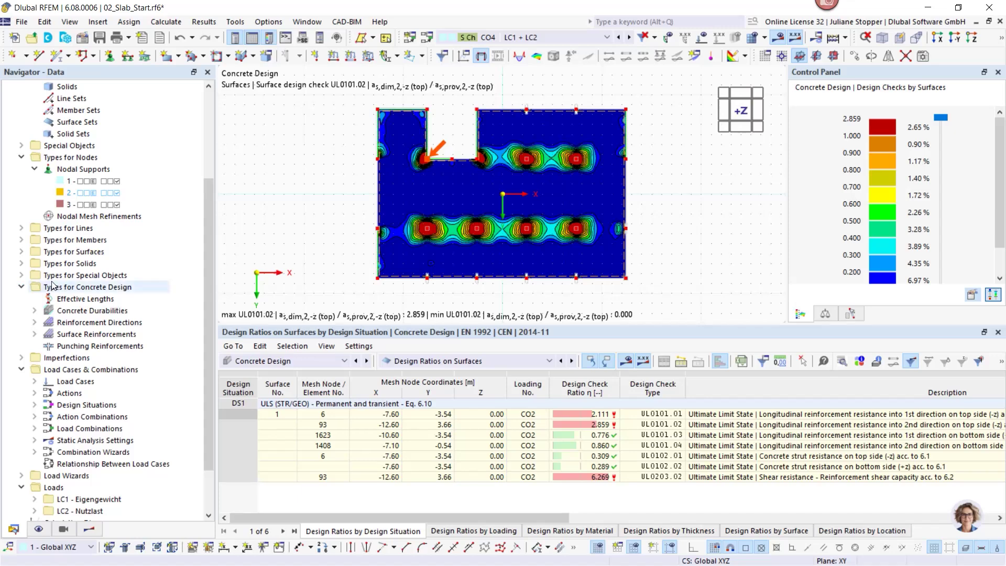
scroll(21, 291, up, 4)
click(21, 111)
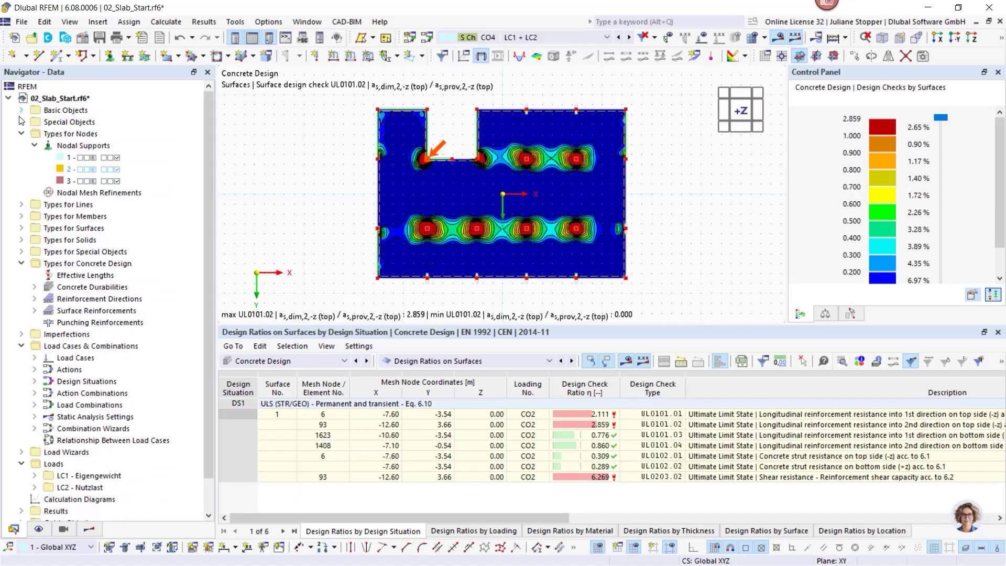
click(21, 134)
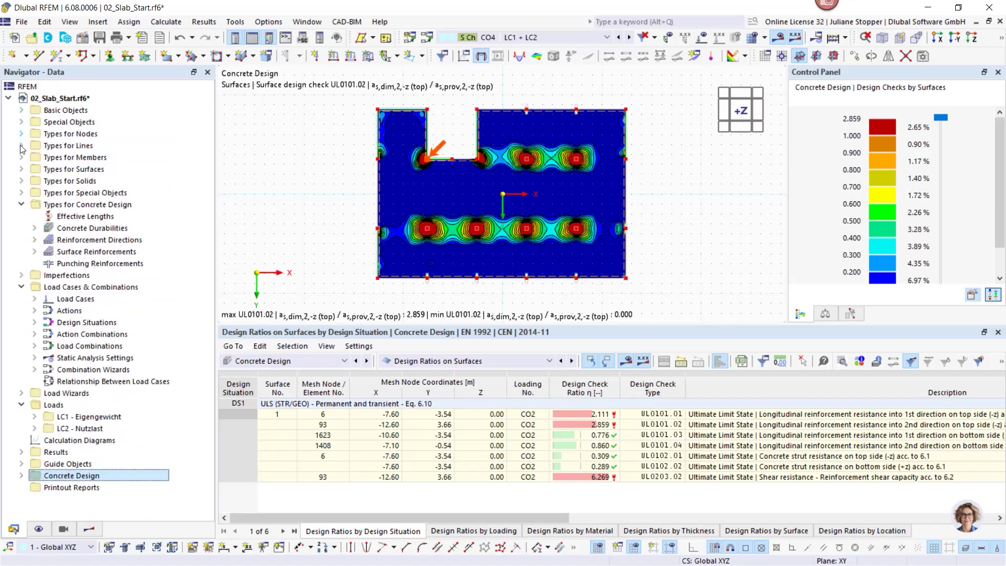
click(21, 287)
click(21, 310)
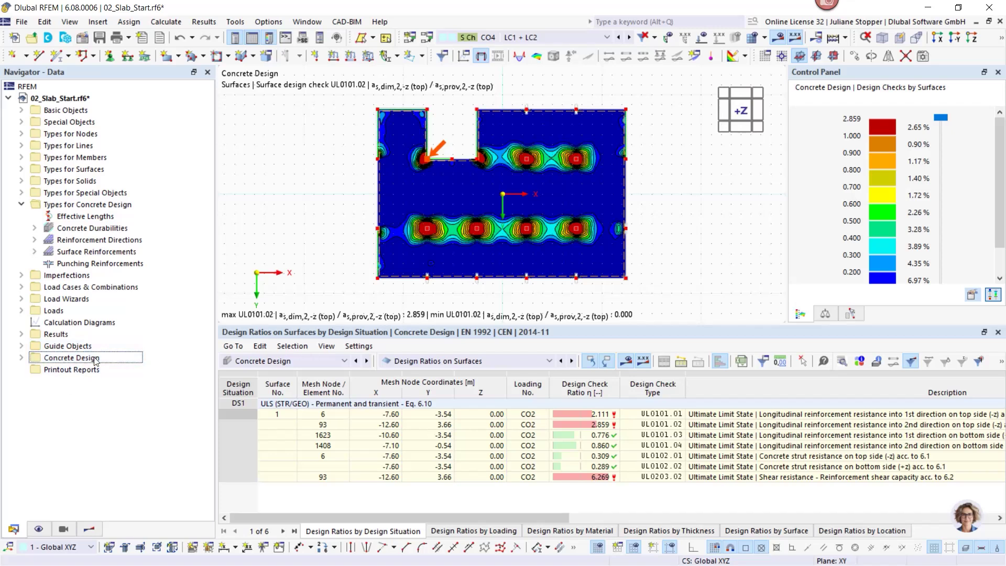
click(60, 205)
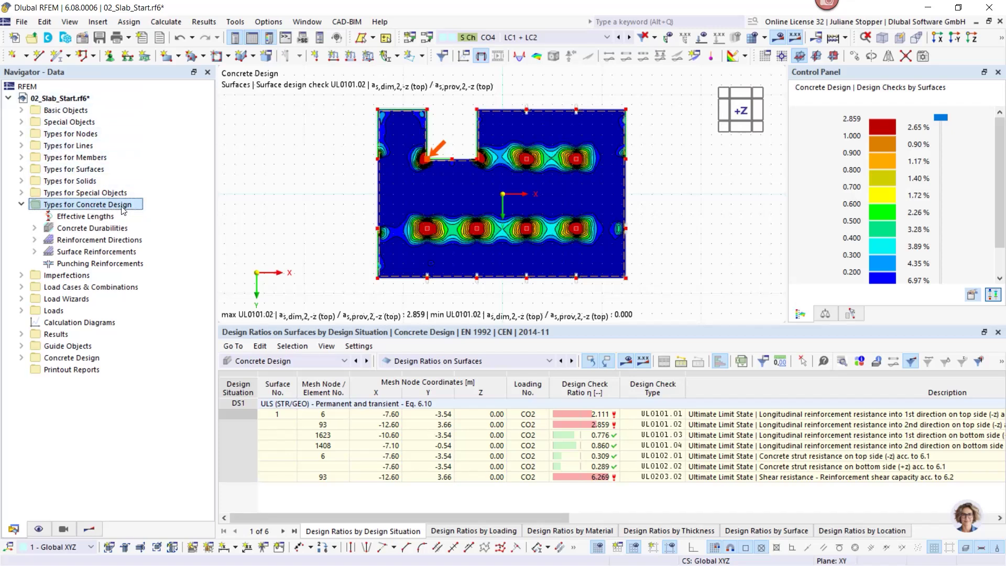
click(73, 359)
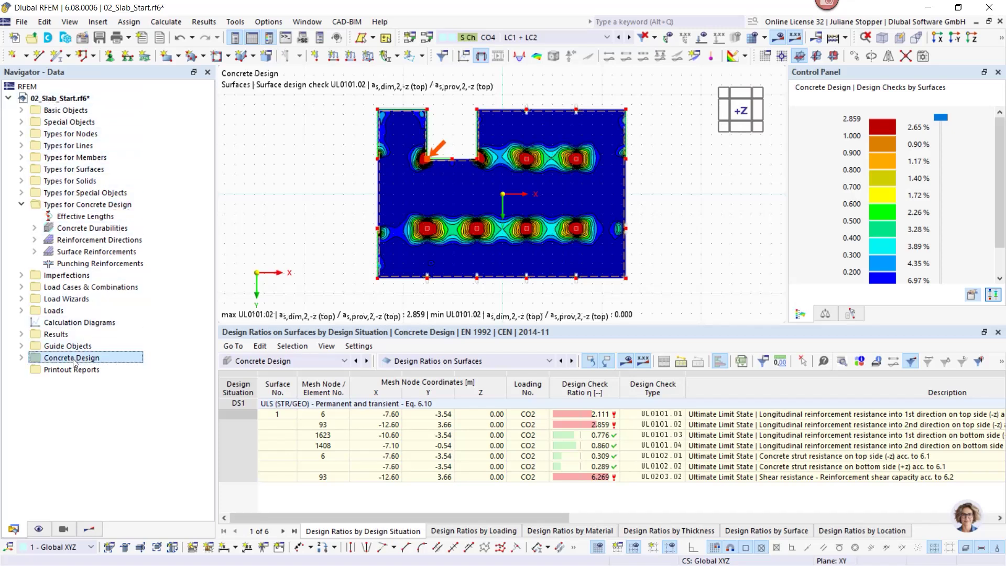
Step: Expand the Concrete Design category and check the entry defined under Concrete Durabilities
click(21, 357)
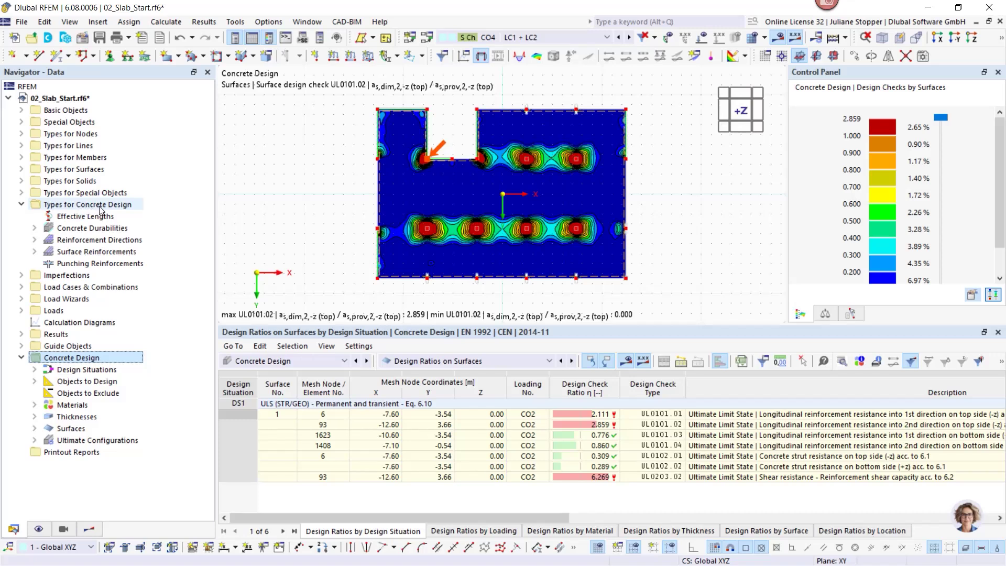
click(35, 229)
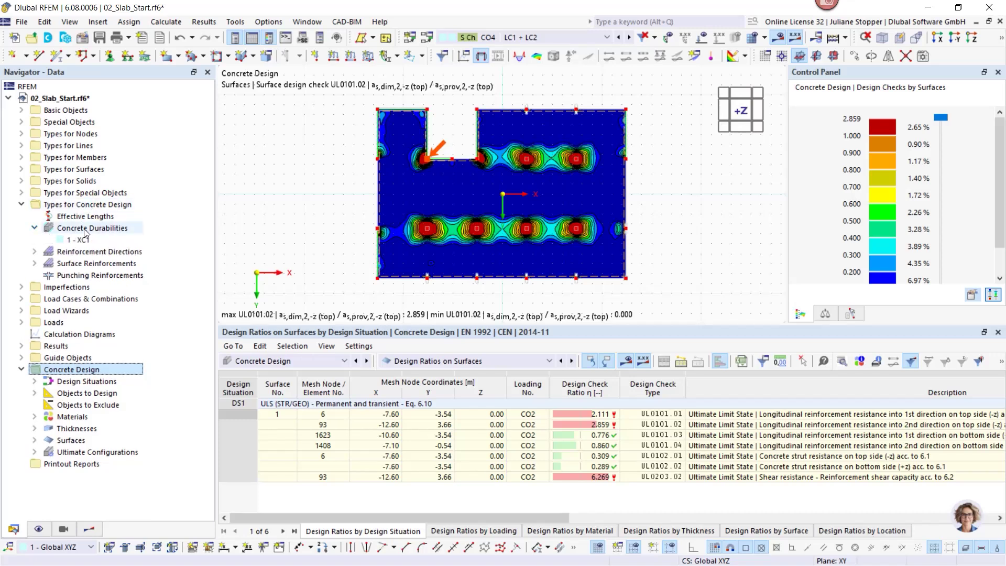
click(35, 229)
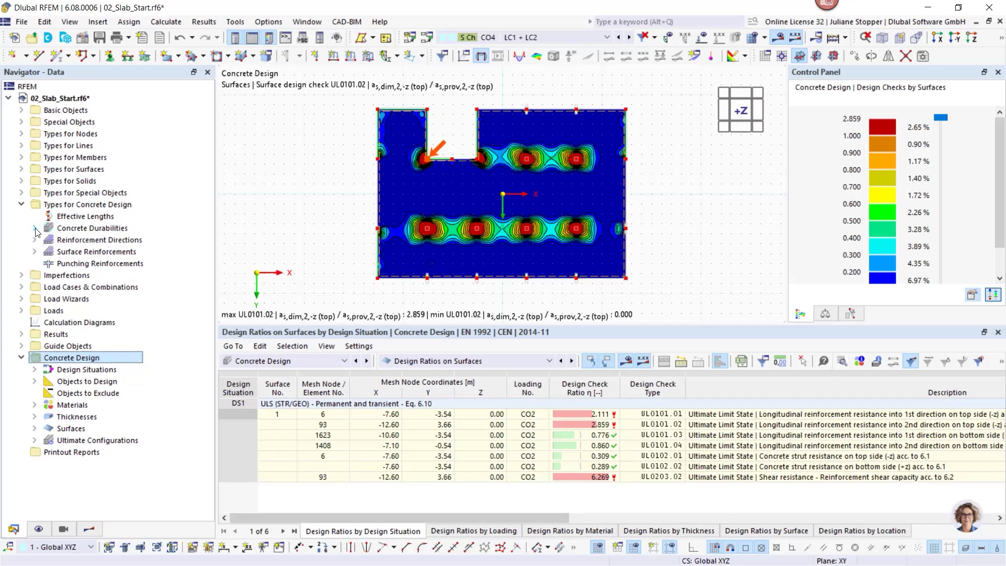
Step: Create a new surface reinforcement with the location type Free Rectangular
click(35, 251)
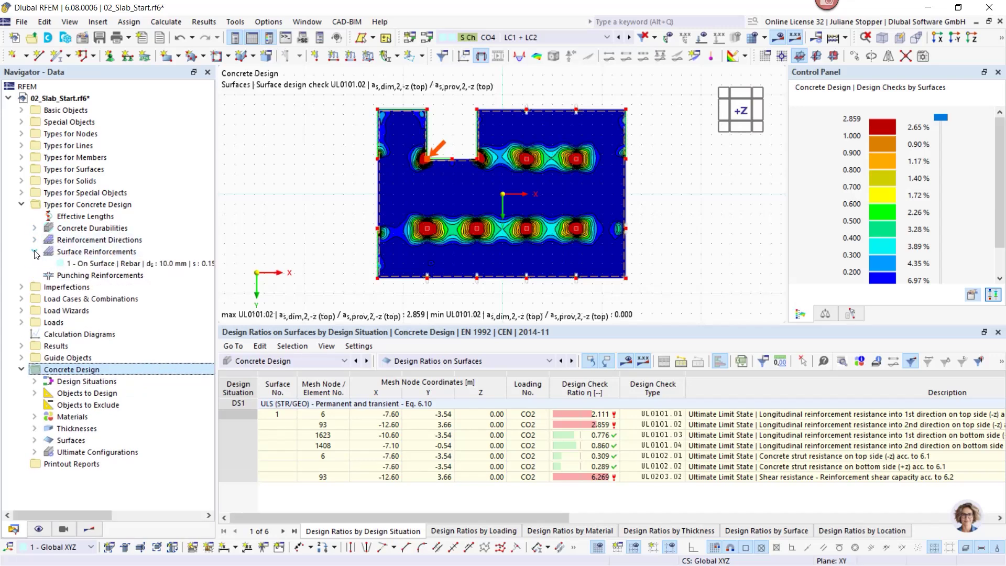
click(69, 253)
right_click(70, 253)
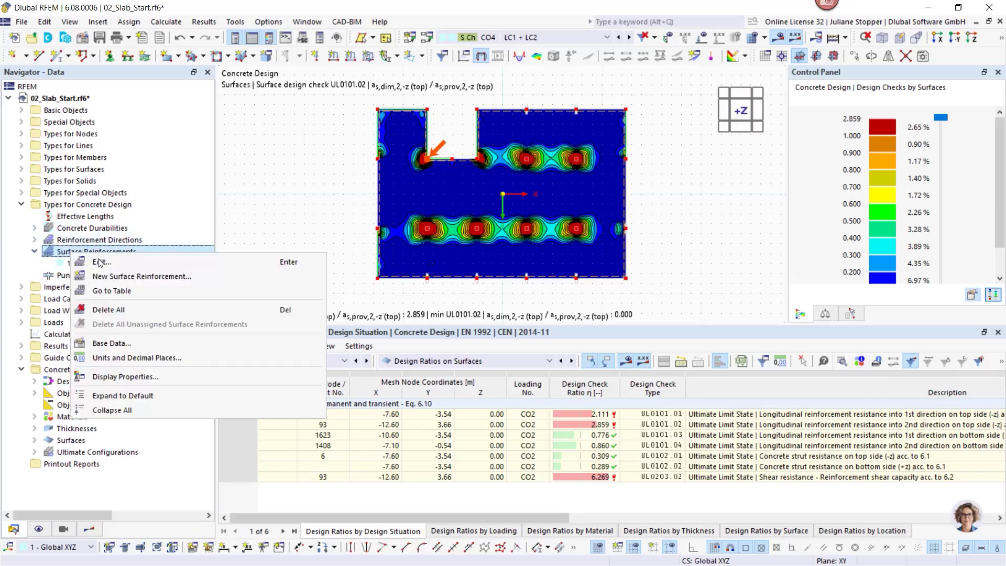
click(108, 274)
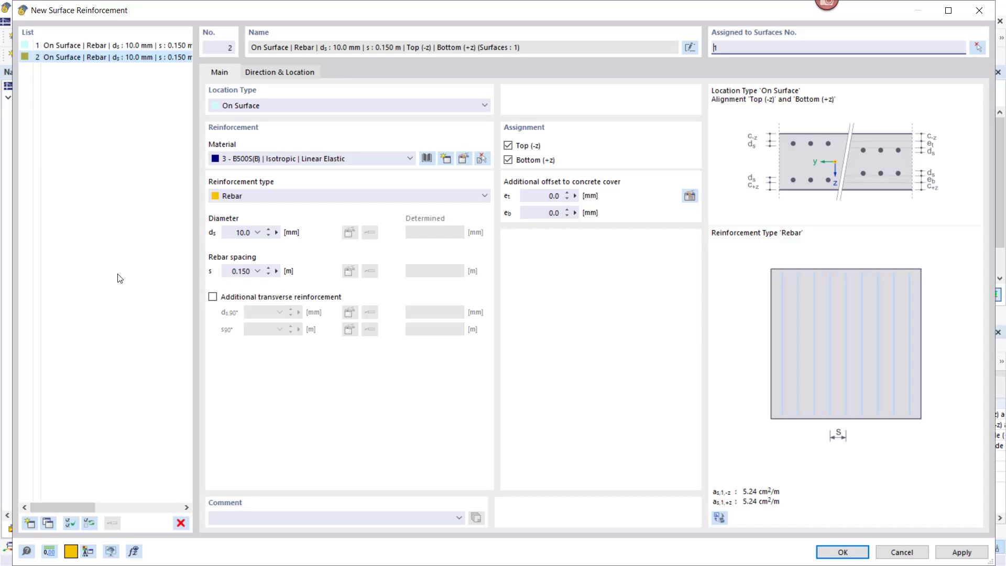
click(272, 108)
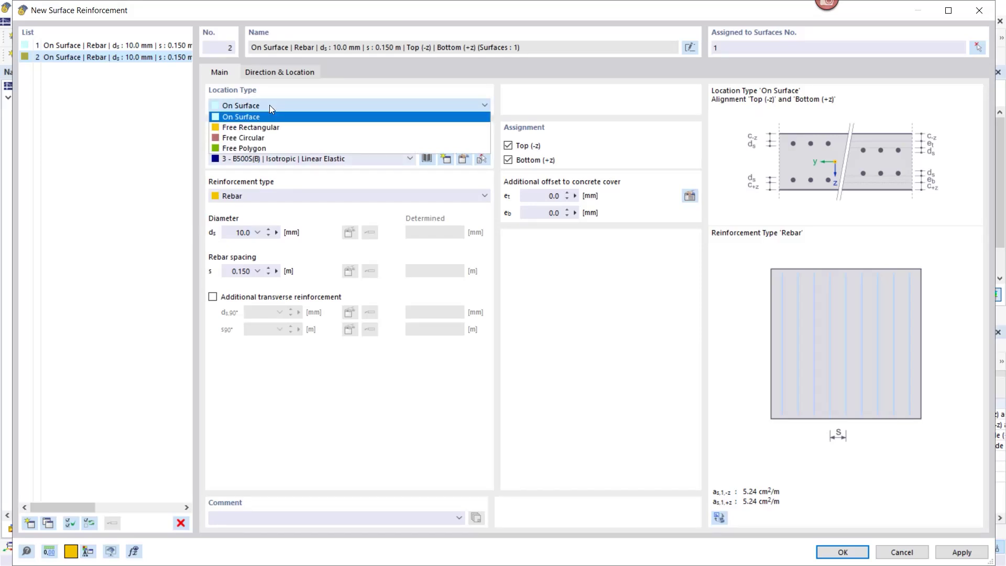
click(256, 129)
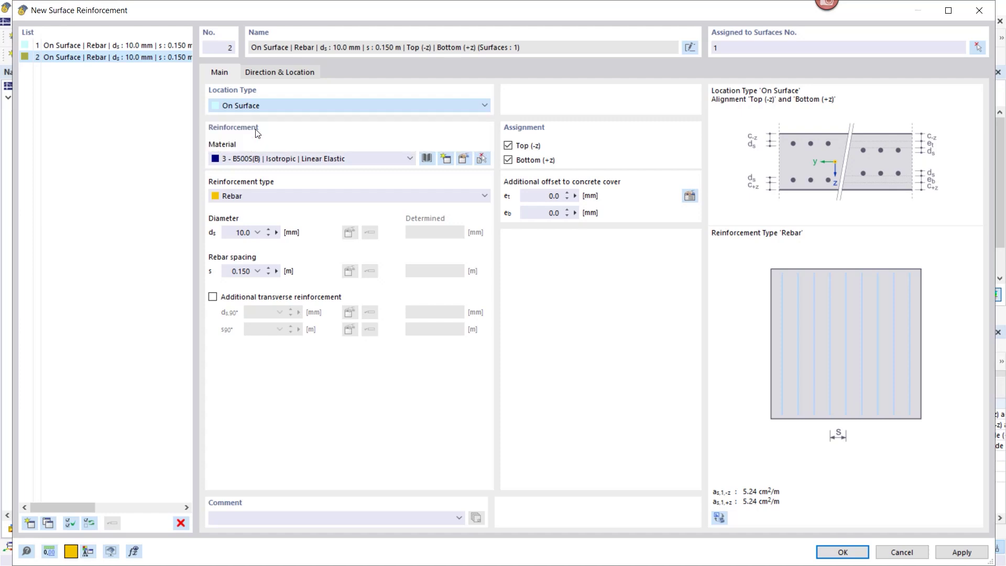
Step: Add transverse reinforcement, set both rebar diameters to 16 mm and assign the reinforcement to the top side only
click(212, 298)
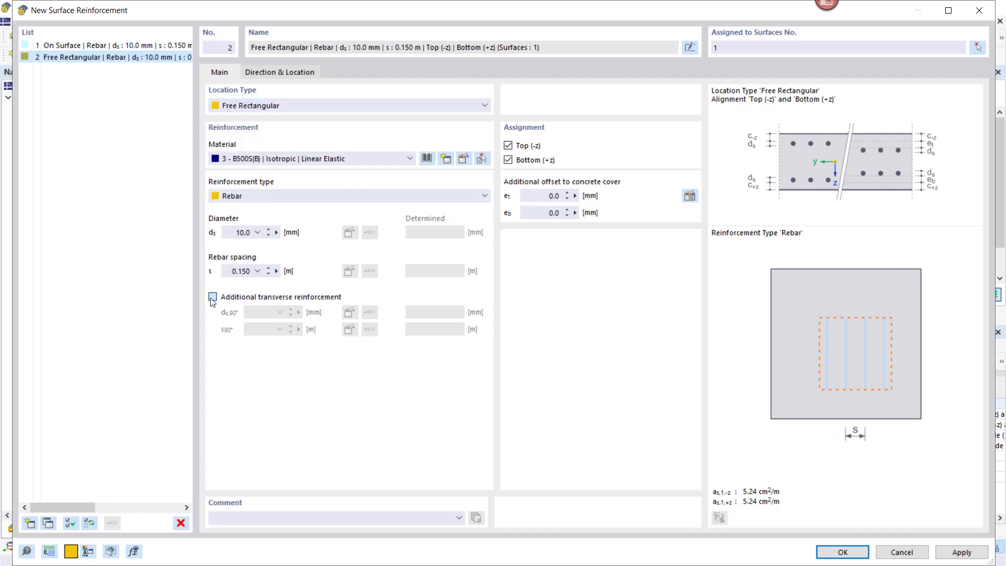
click(236, 232)
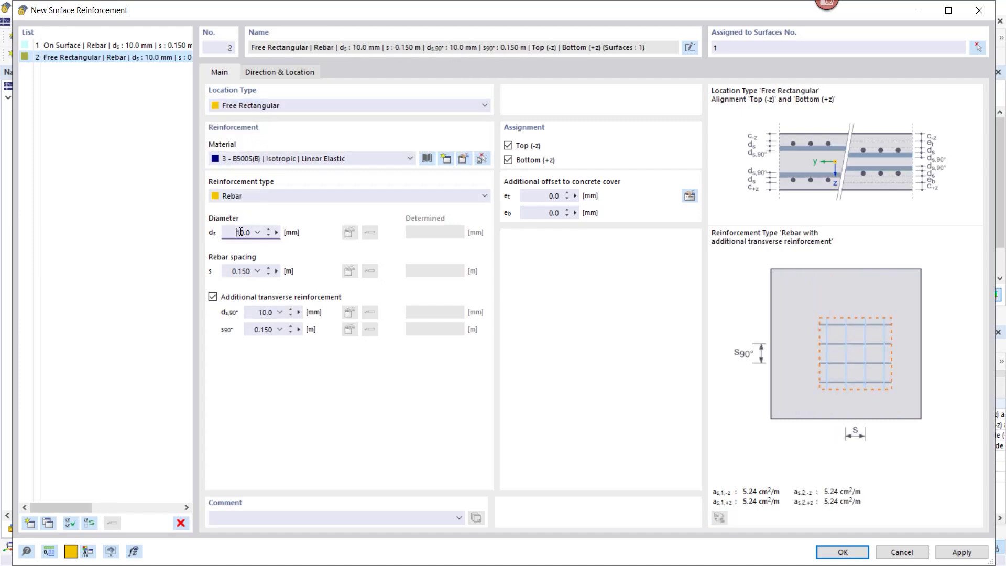
text(16)
double_click(265, 313)
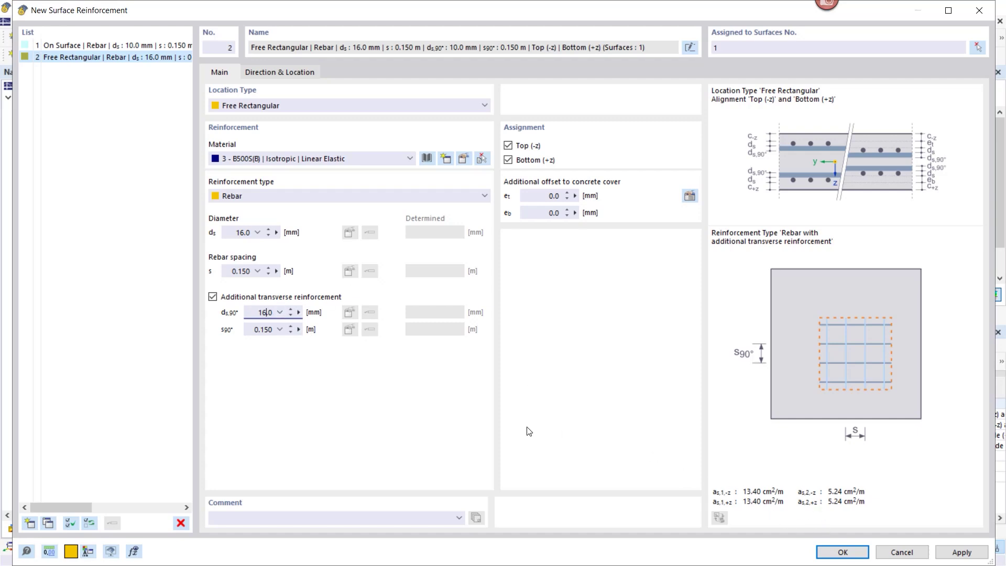
click(266, 330)
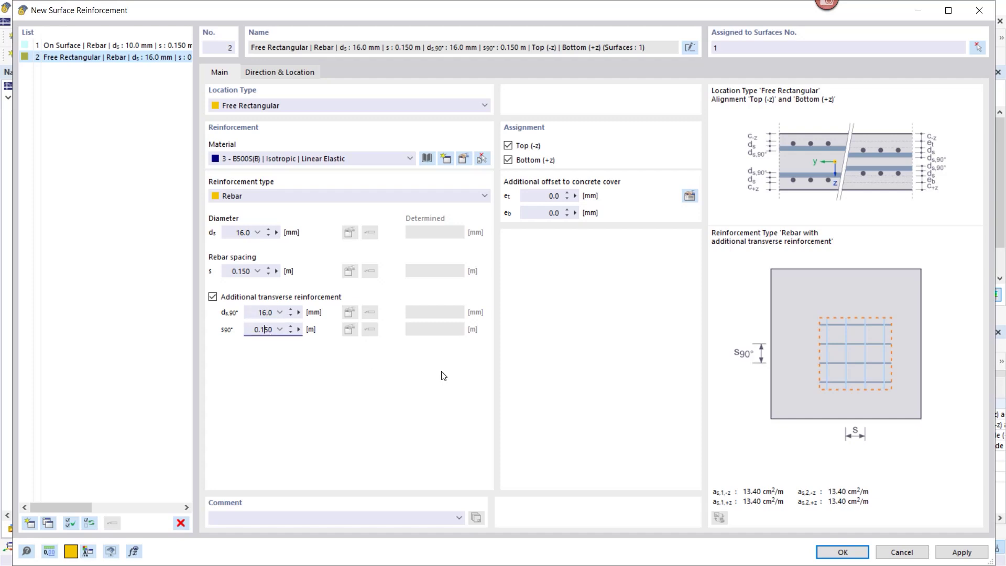
click(507, 160)
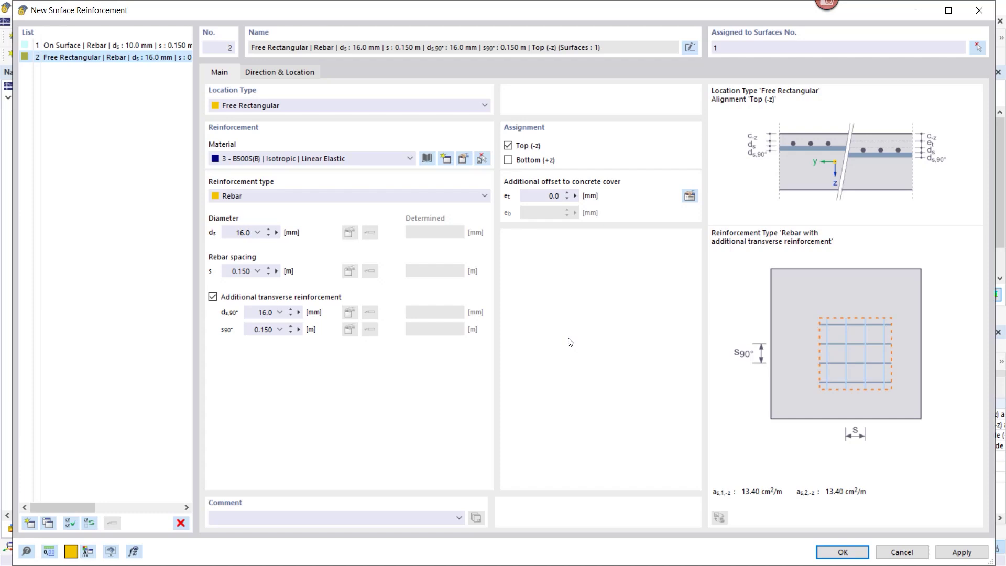
Step: Define the reinforcement location by centre and sides of the rectangle, with a = 3 m and b = 4 m
click(293, 76)
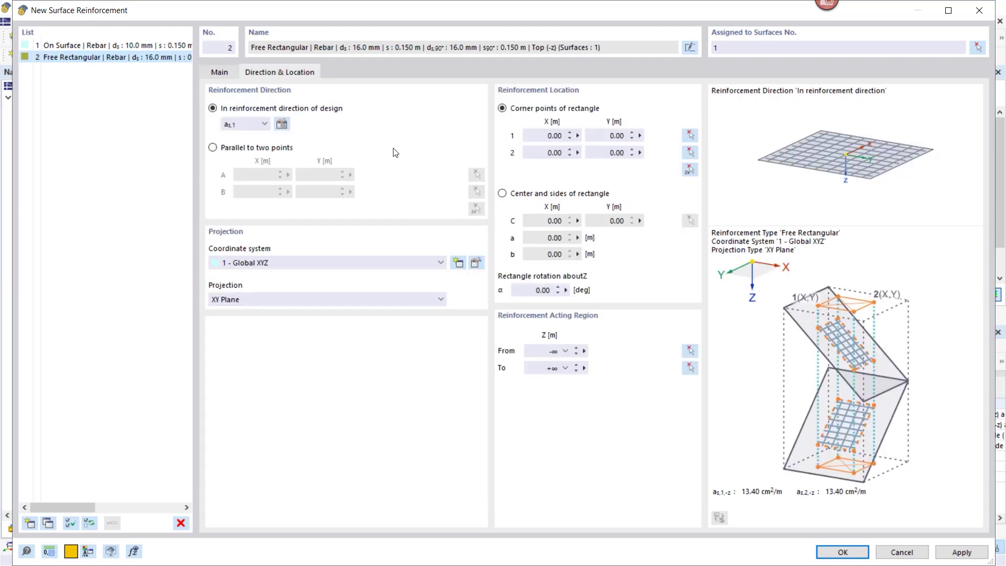
click(502, 194)
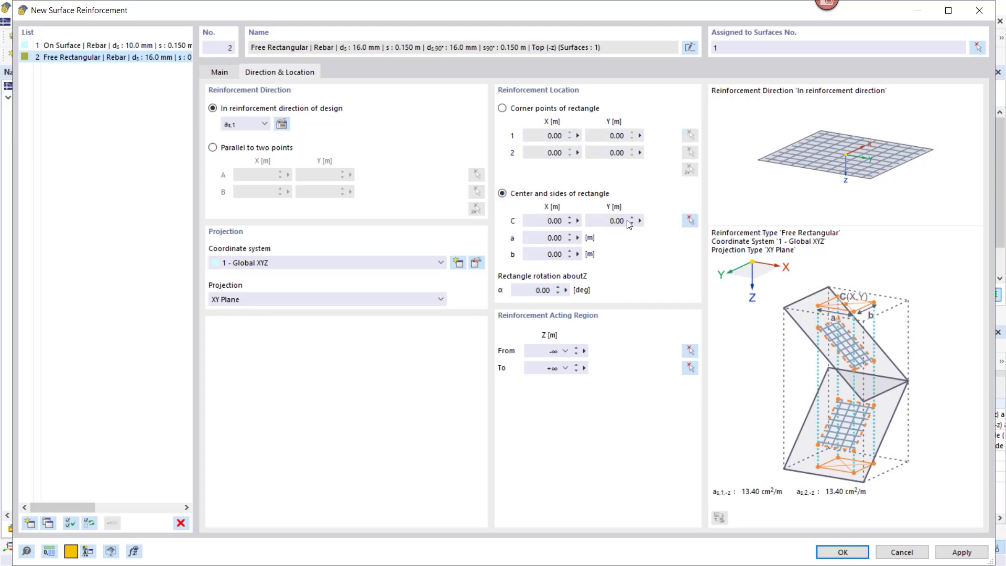
click(559, 237)
text(3)
click(564, 254)
text(4)
Step: Place the rectangle's centre on the column node at X -7.60 m, Y 3.46 m and create the reinforcement, accepting deletion of the Concrete Design results
click(691, 221)
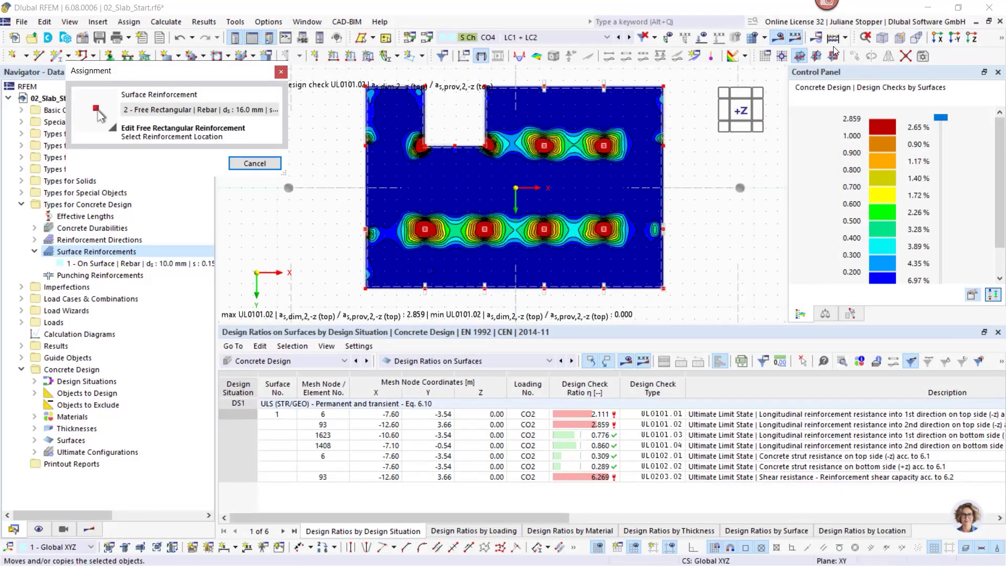
click(777, 38)
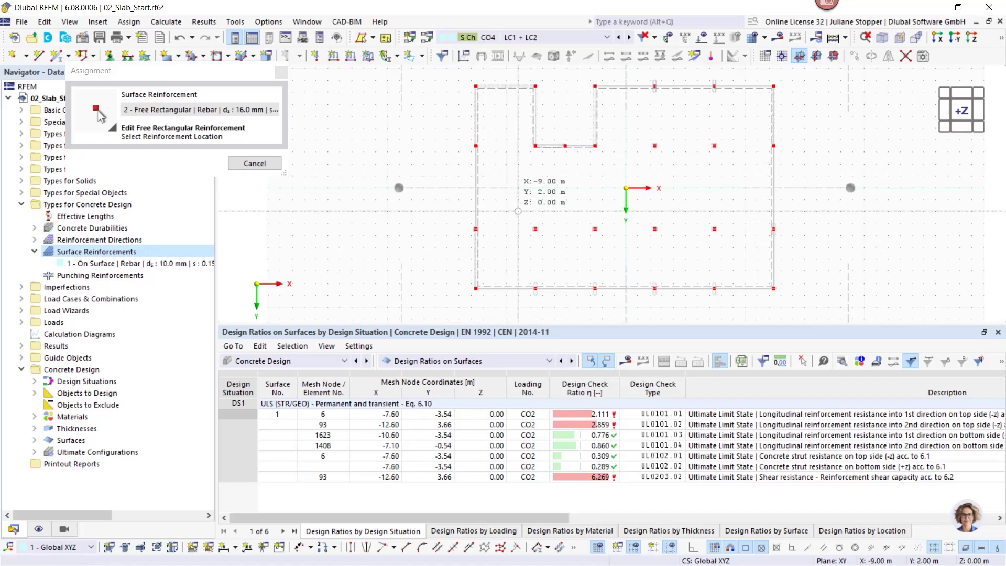
scroll(530, 223, up, 3)
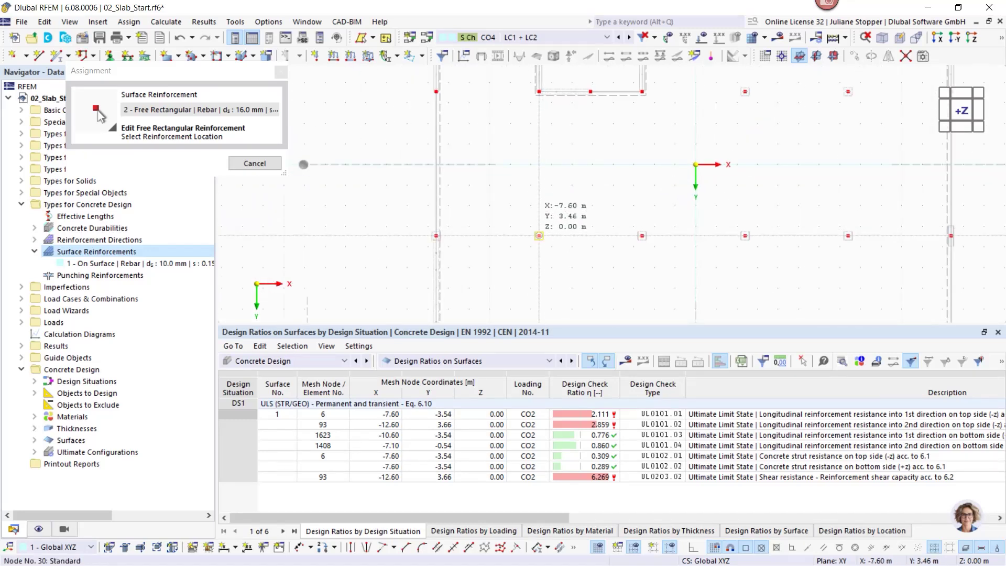
click(539, 235)
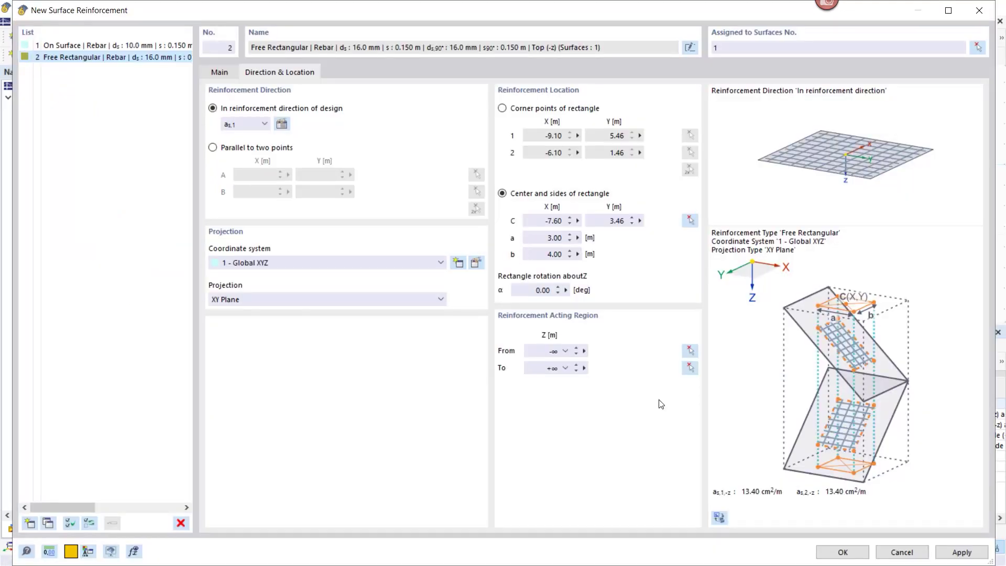
click(840, 552)
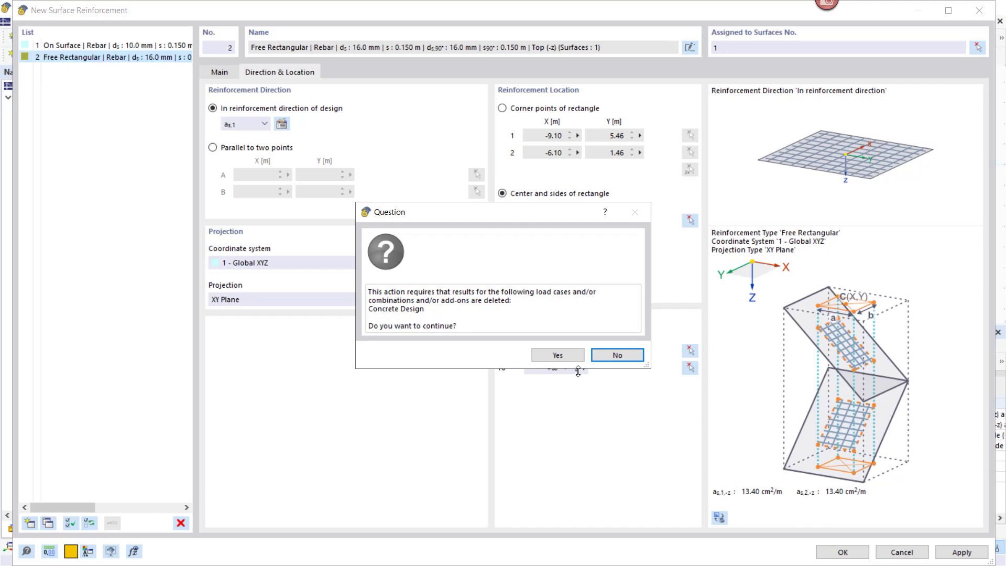
click(551, 356)
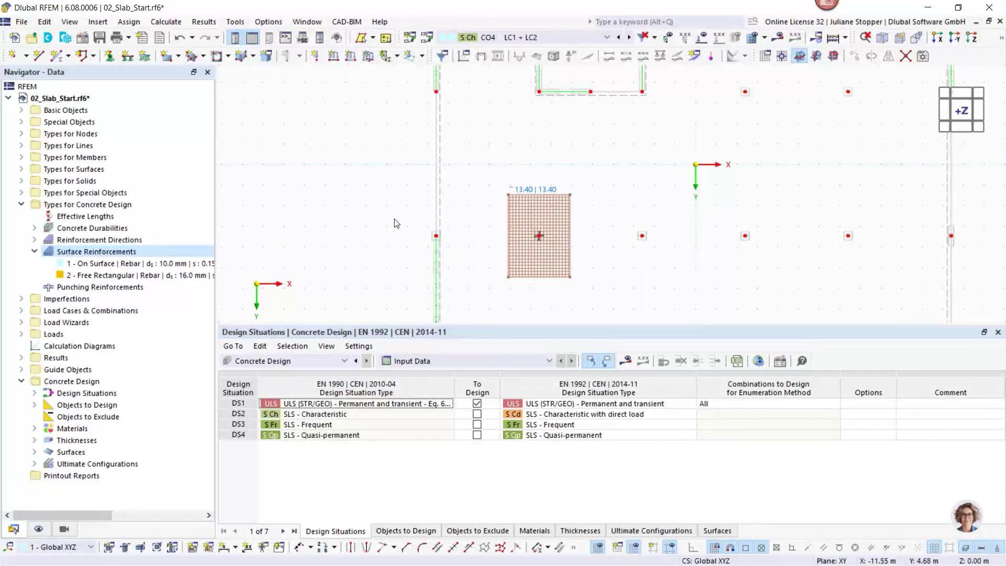
Step: Copy the rectangular reinforcement onto the other three interior columns of the lower row
scroll(461, 255, down, 4)
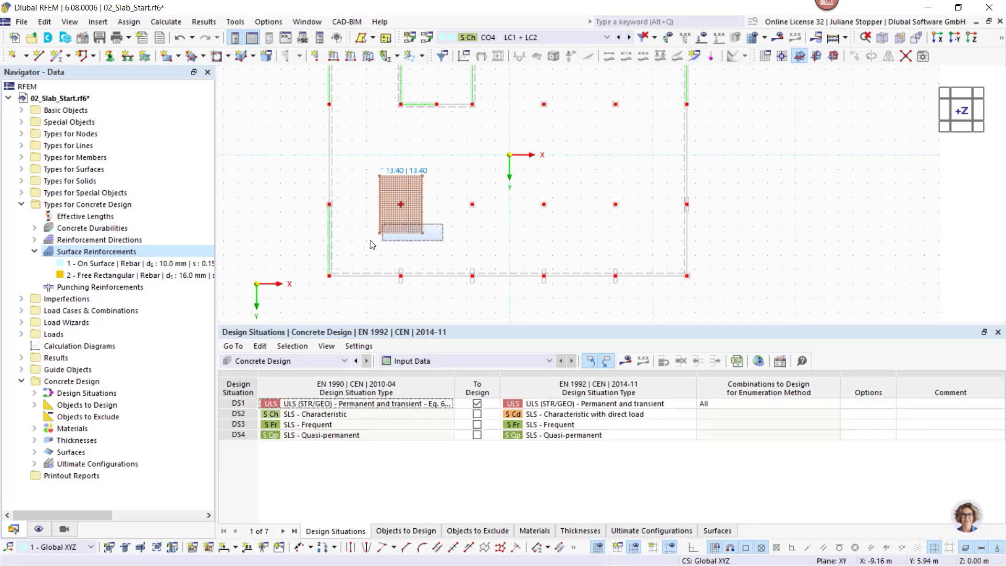
click(375, 256)
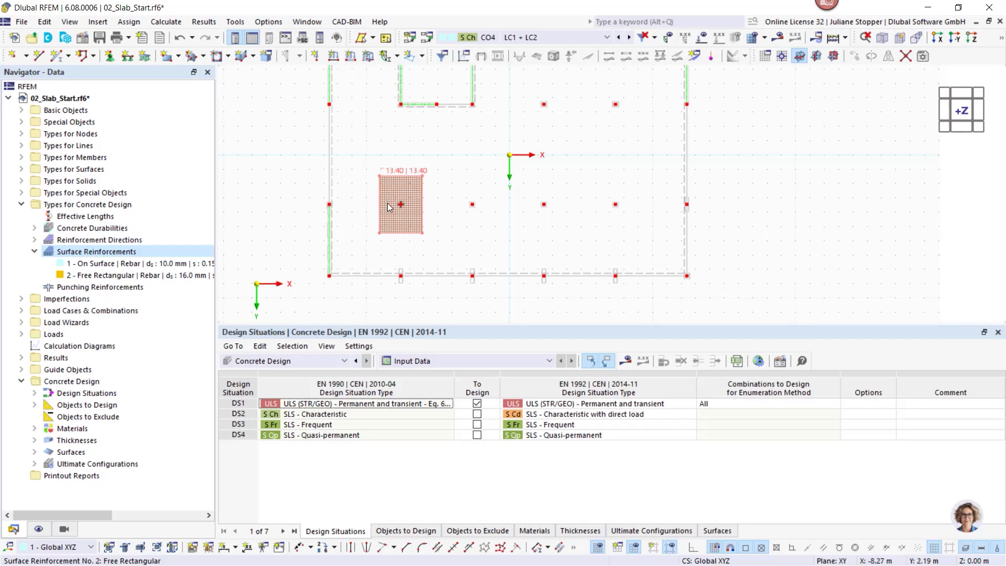
click(418, 205)
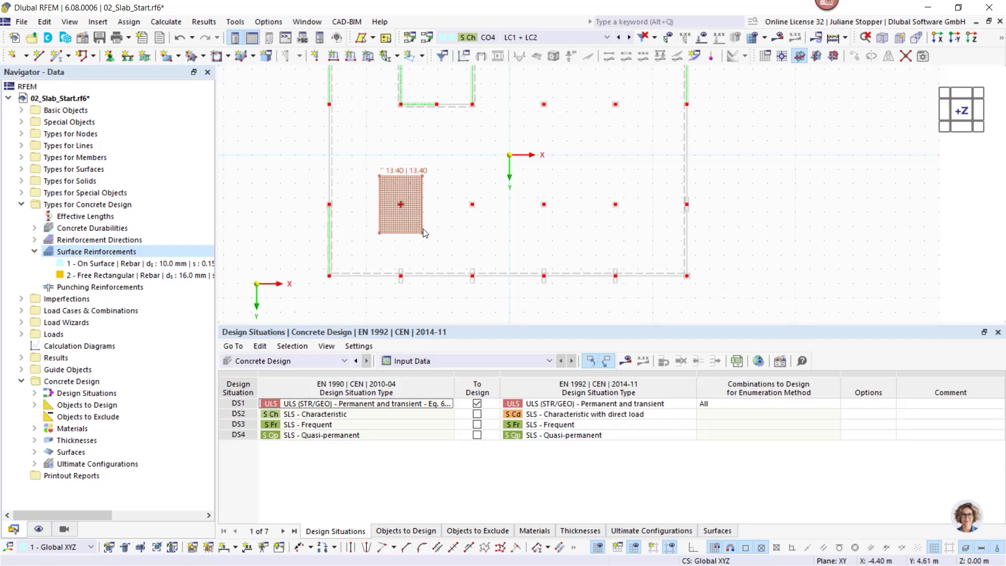
click(373, 246)
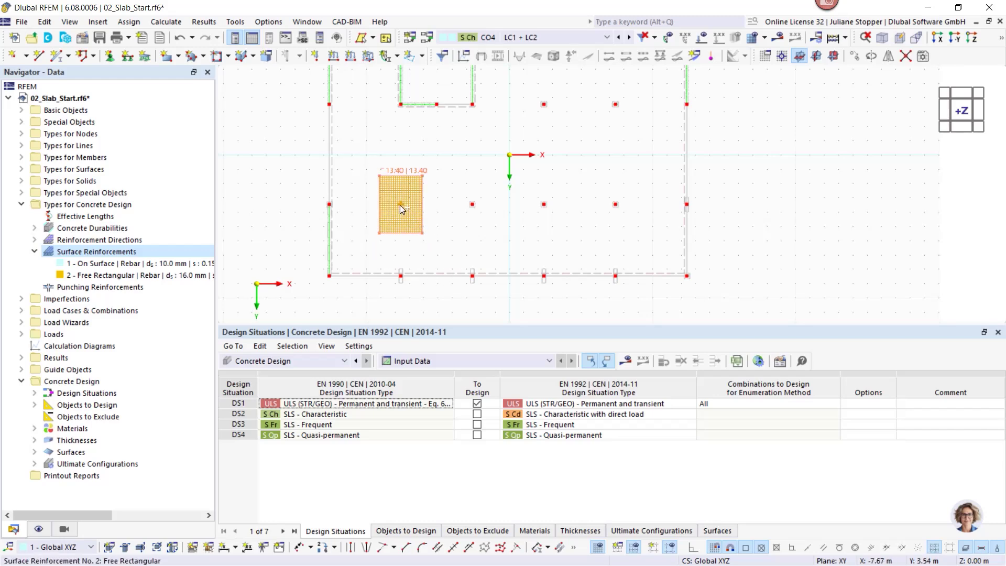
ctrl+drag(401, 204, 473, 205)
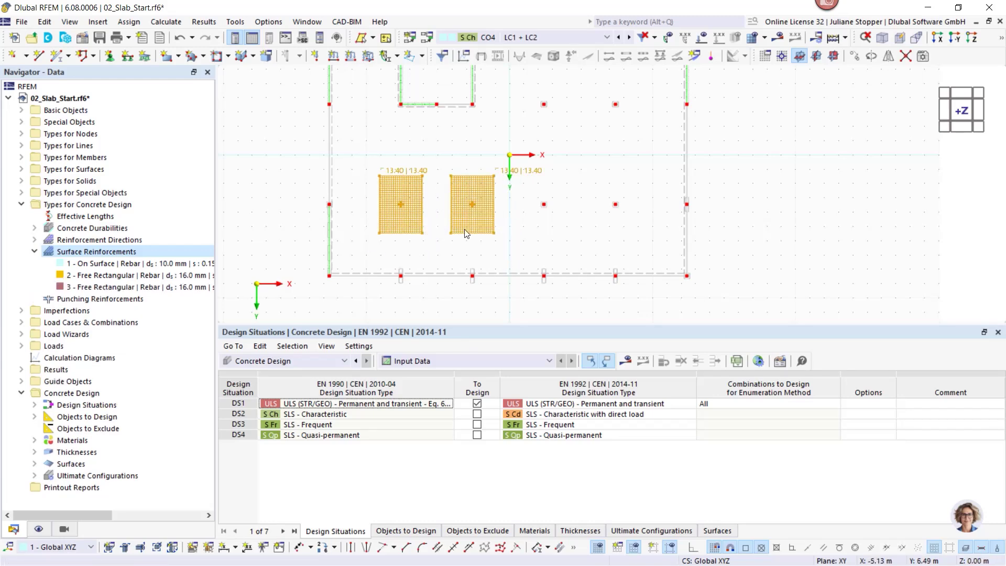
ctrl+drag(473, 204, 621, 217)
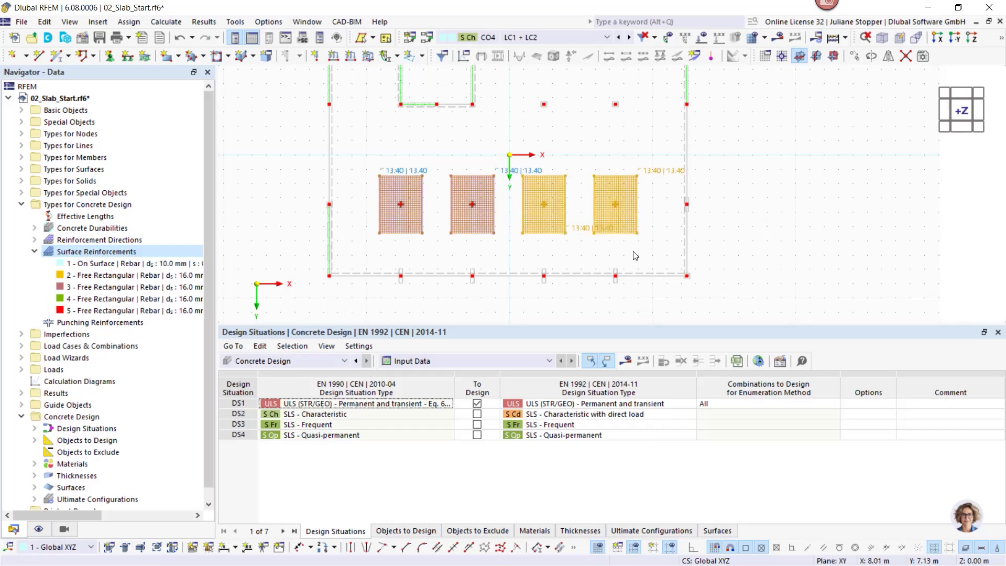
click(635, 256)
drag(438, 222, 370, 247)
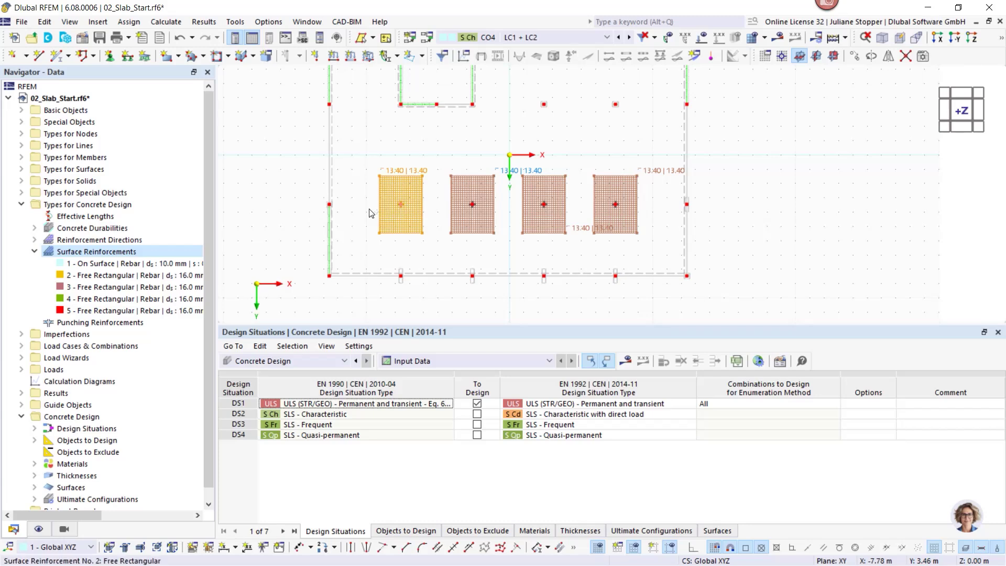
key(Delete)
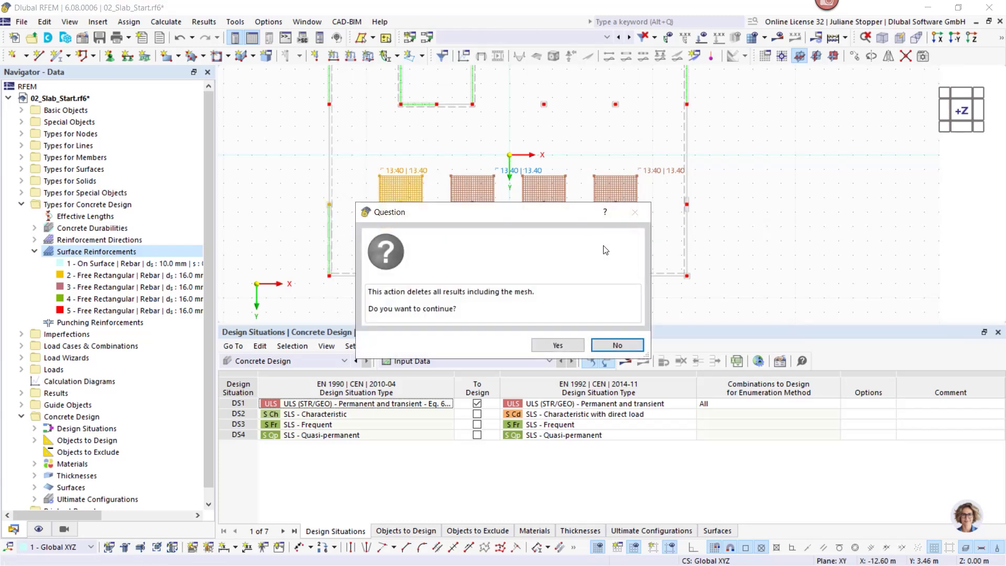
click(596, 343)
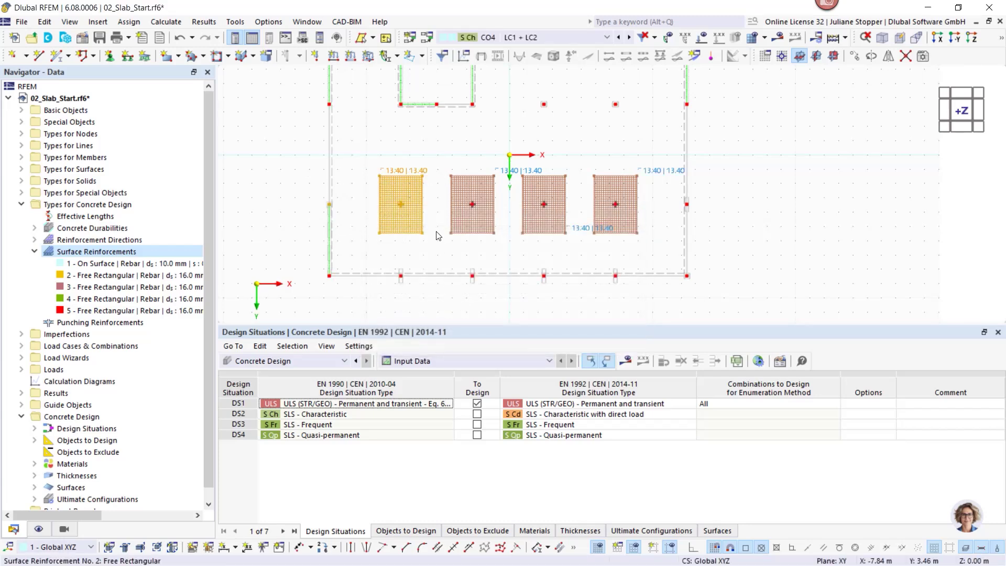
Step: Copy the first column's rectangular reinforcement to the support node on the slab's left edge
click(437, 225)
click(402, 213)
drag(399, 210, 333, 212)
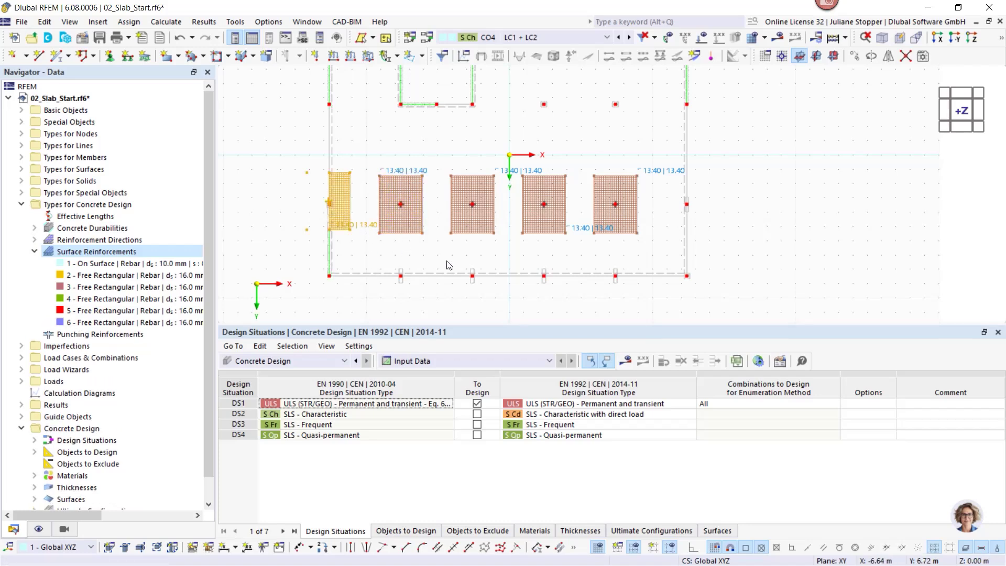
drag(657, 239, 589, 254)
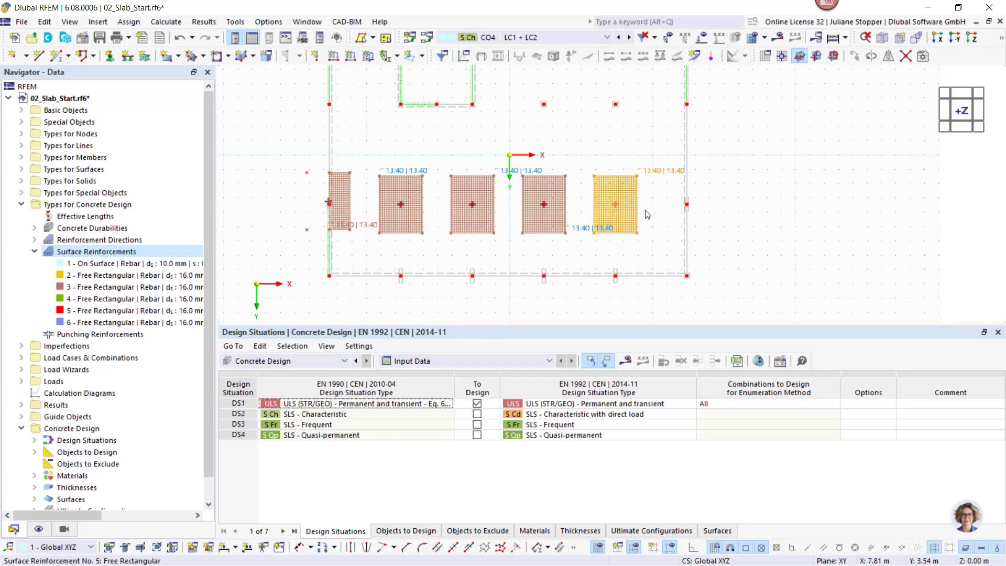
drag(620, 209, 685, 210)
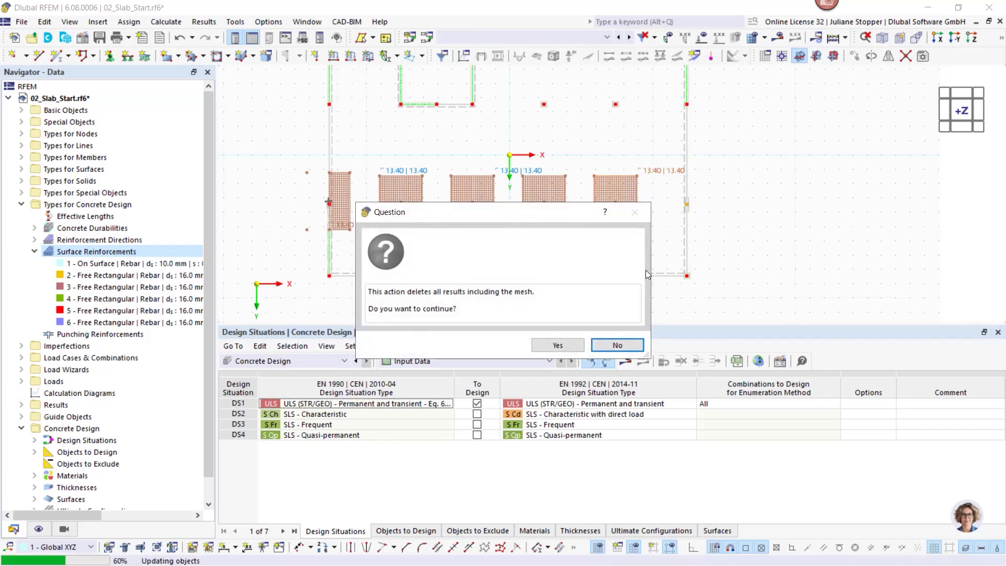
click(614, 347)
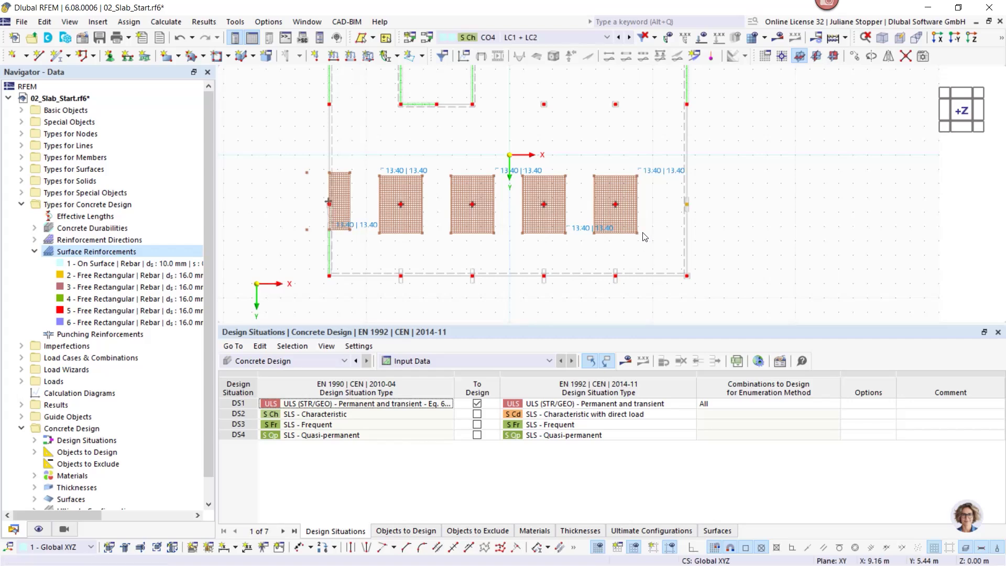
Step: Copy the last column's reinforcement to the slab's right edge, and shift the whole row of rectangular reinforcements up to the upper column row
click(633, 218)
ctrl+drag(633, 218, 341, 218)
ctrl+drag(407, 216, 400, 116)
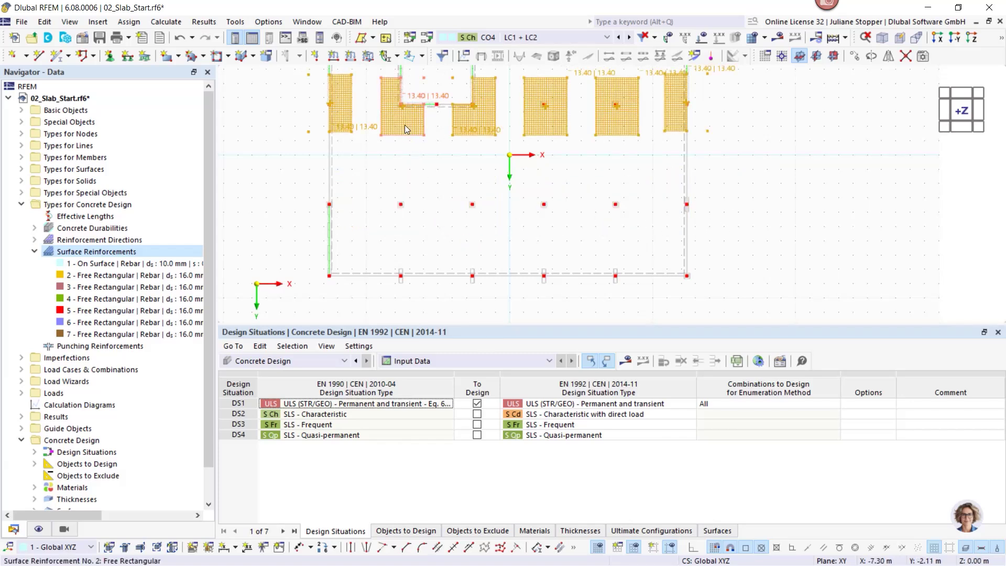
Step: Undo the upward shift of the row of rectangular reinforcements, including a second attempt at it
key(ctrl+z)
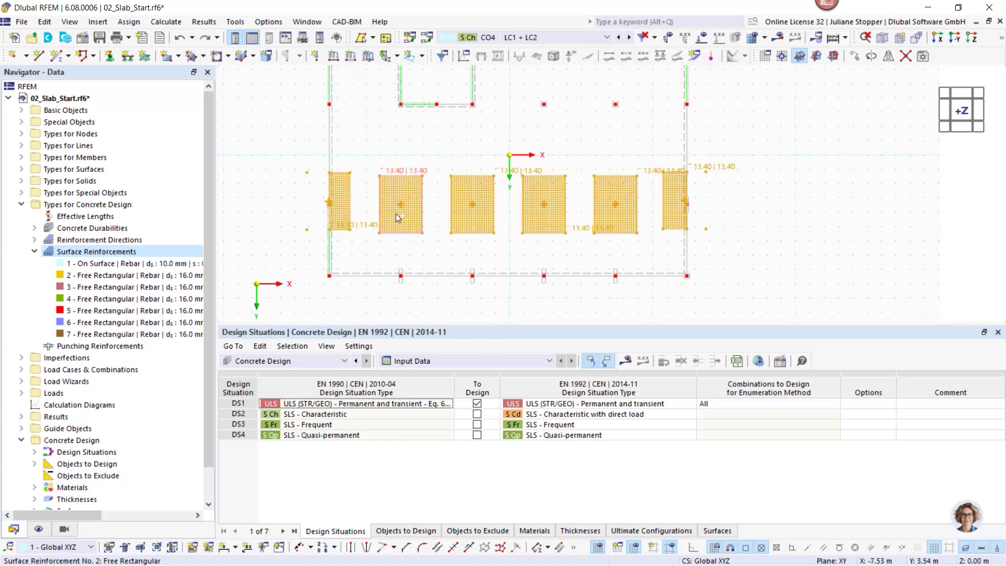
drag(395, 184, 397, 118)
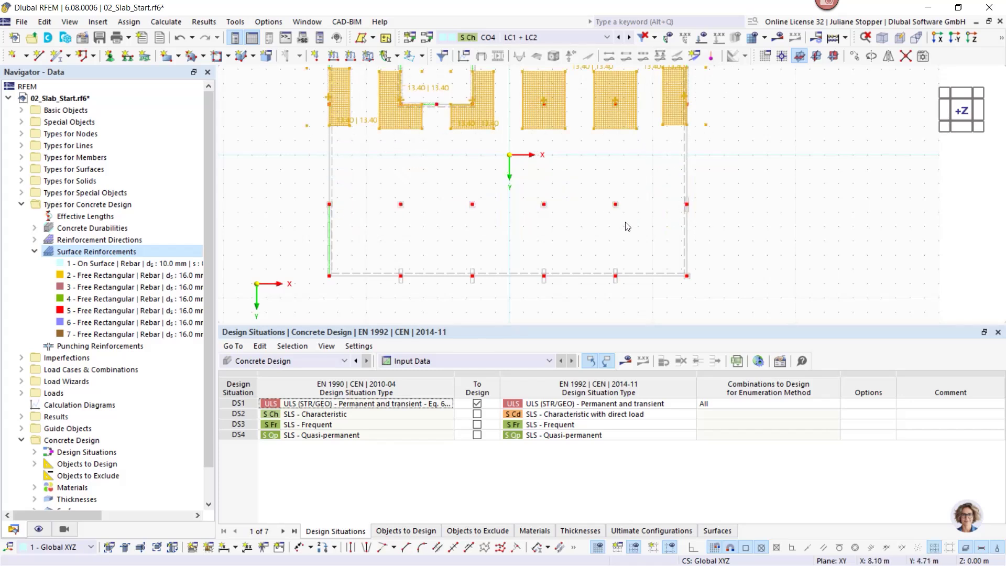
key(ctrl+z)
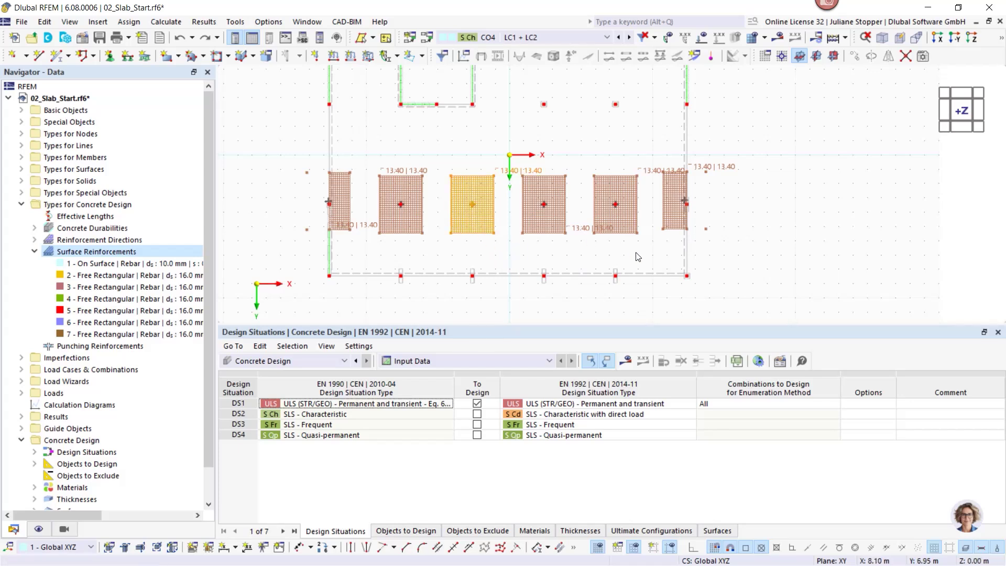
Step: Copy all six rectangular reinforcements to the upper column row with one copy step and a displacement of -7.00 m in Y
drag(674, 243, 337, 215)
right_click(388, 220)
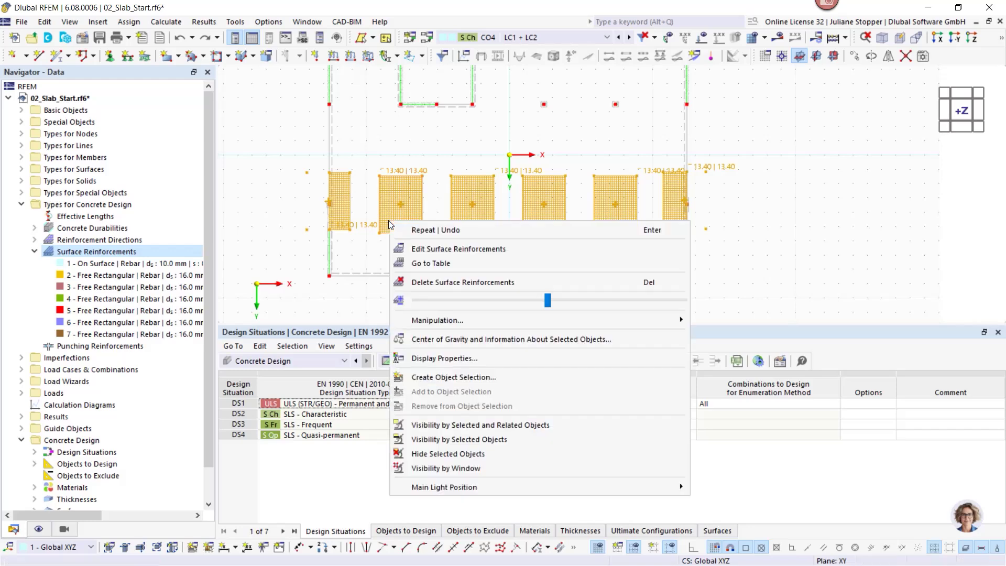
mouse_move(454, 326)
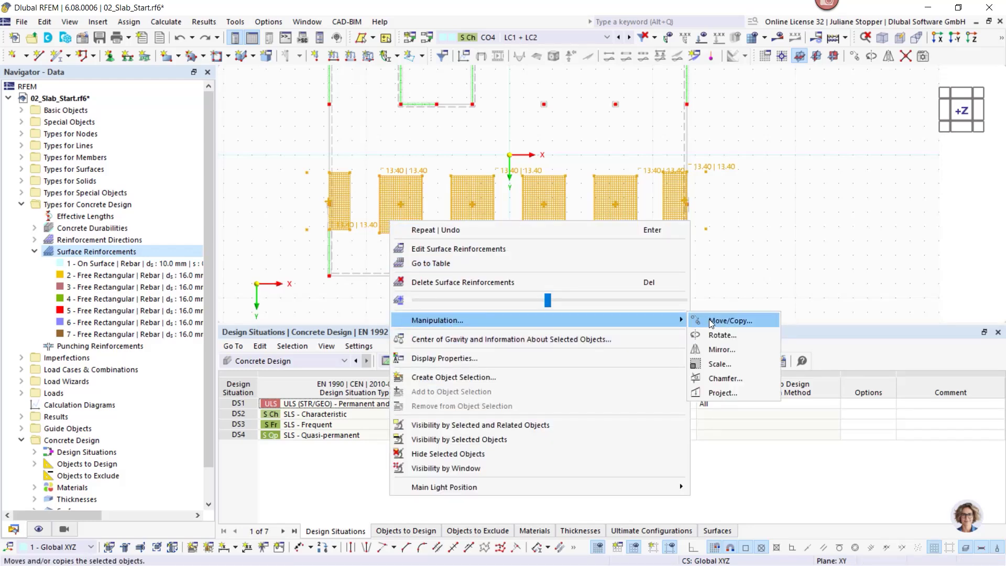
click(730, 320)
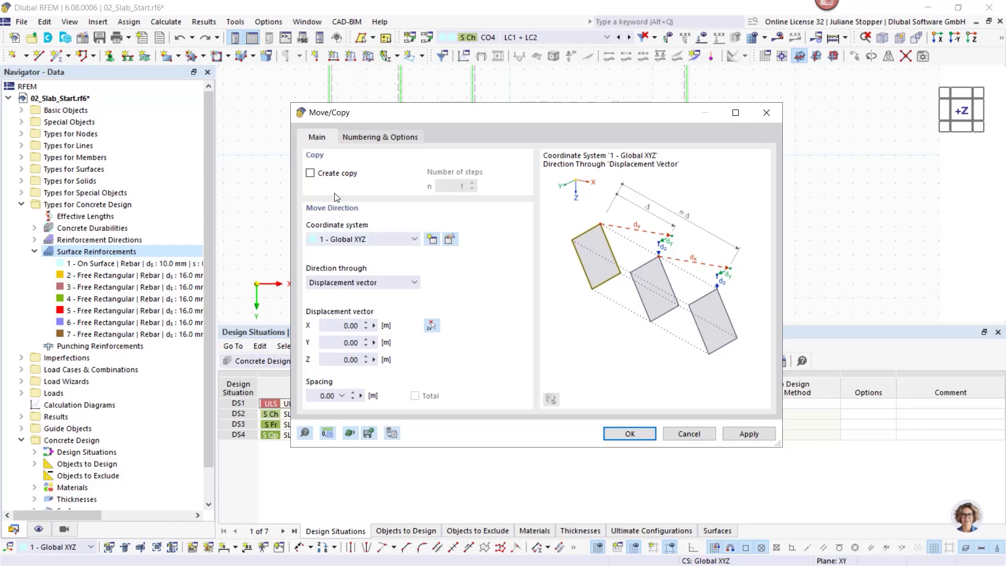
click(311, 174)
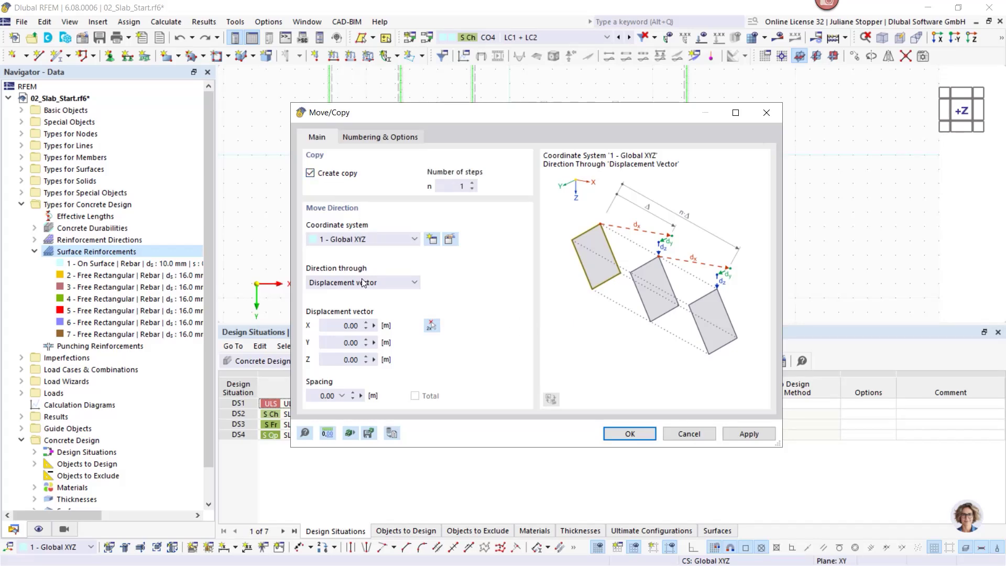
click(431, 325)
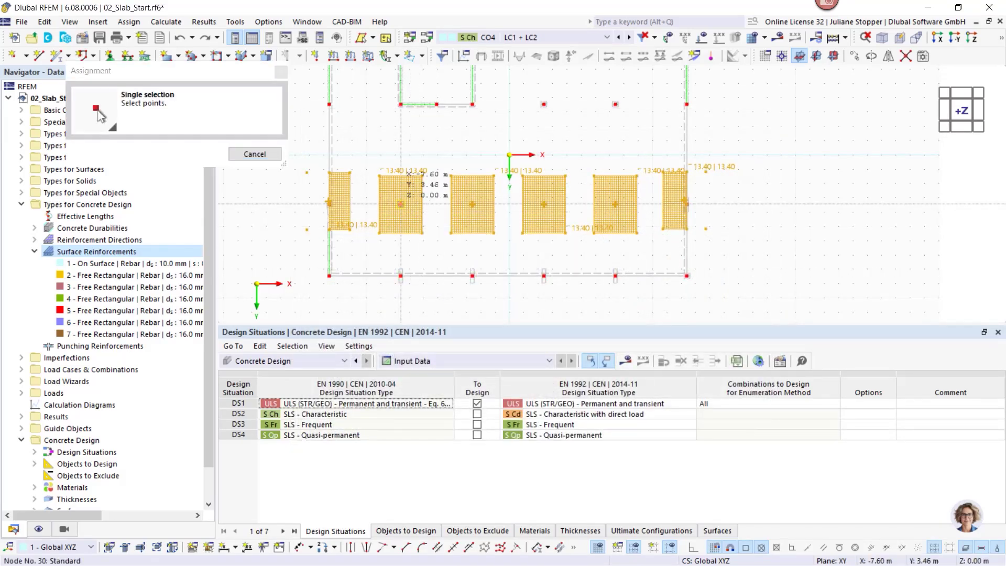
click(409, 98)
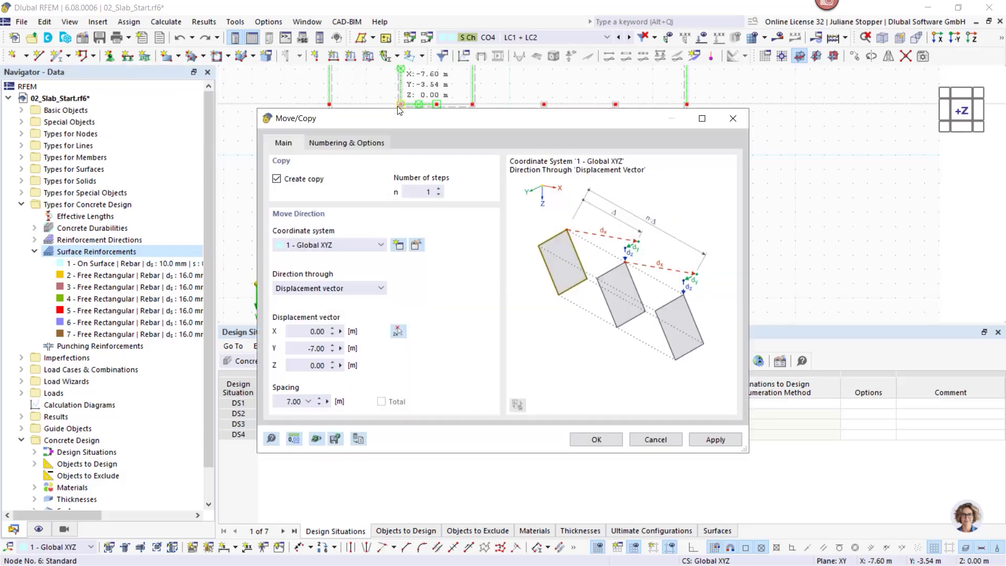
click(594, 440)
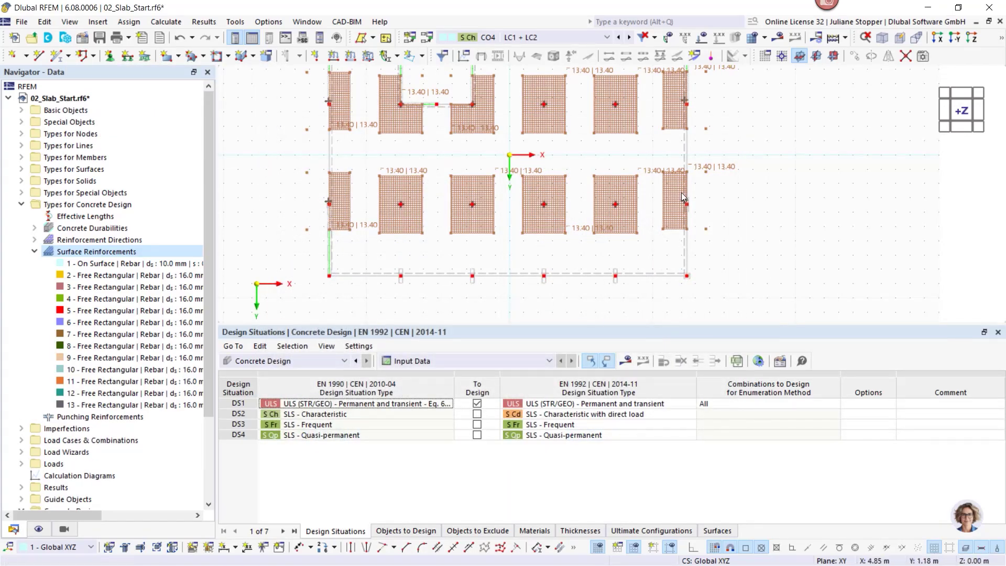
Step: Show the Concrete Design results for the slab and hide the Types for Concrete Design objects in the graphic
scroll(728, 207, down, 2)
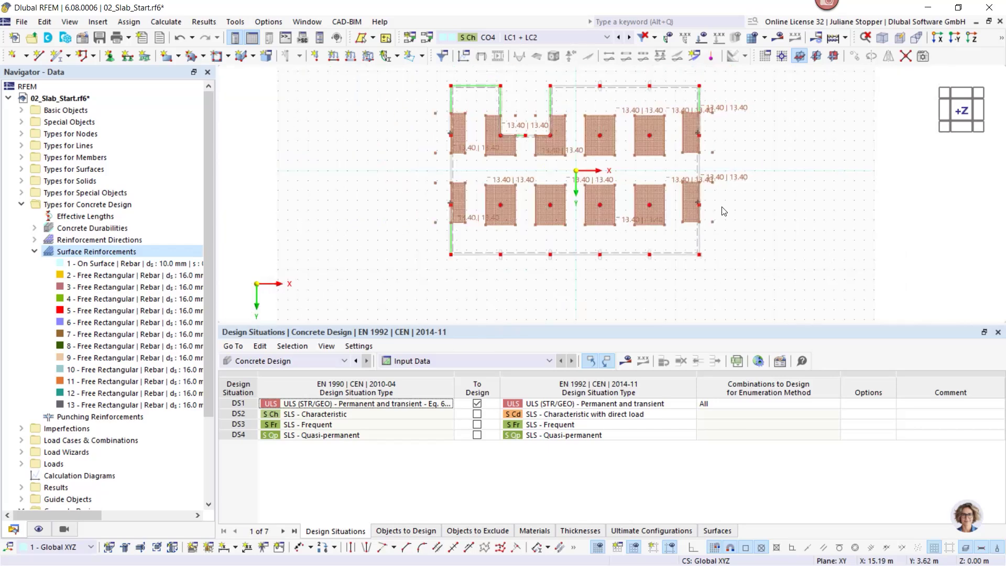
middle_drag(713, 179, 626, 190)
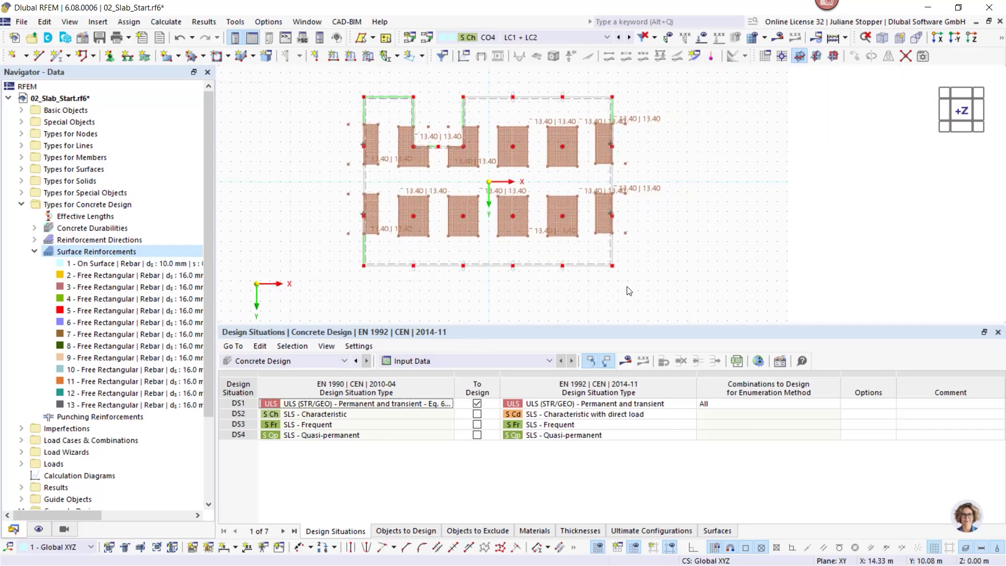
click(626, 361)
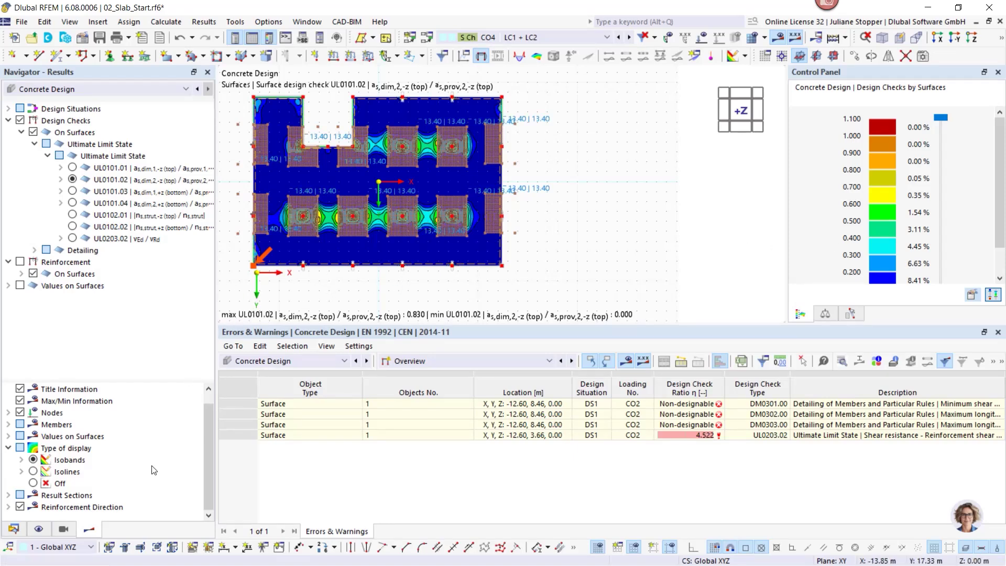
click(39, 529)
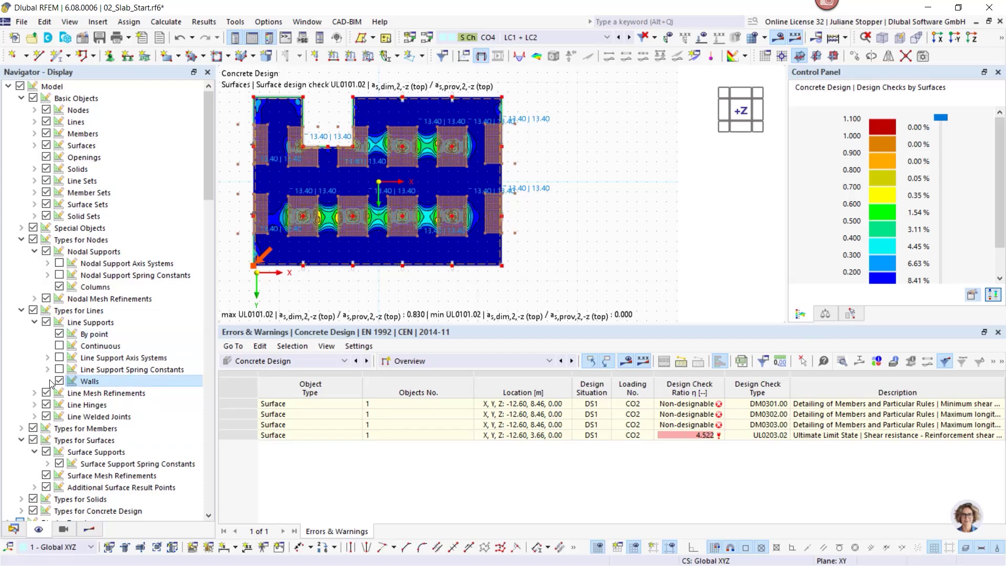
scroll(32, 381, down, 4)
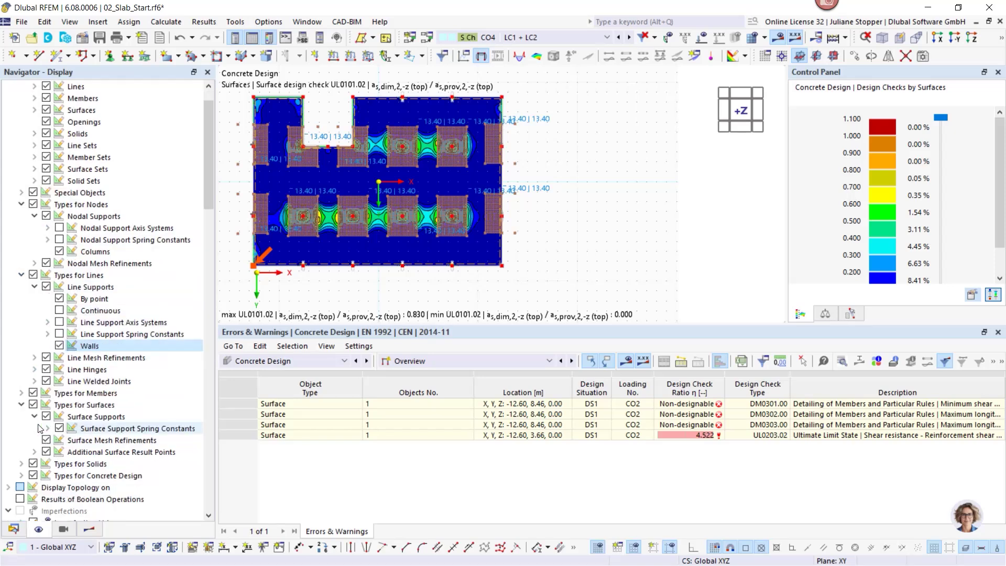
click(33, 370)
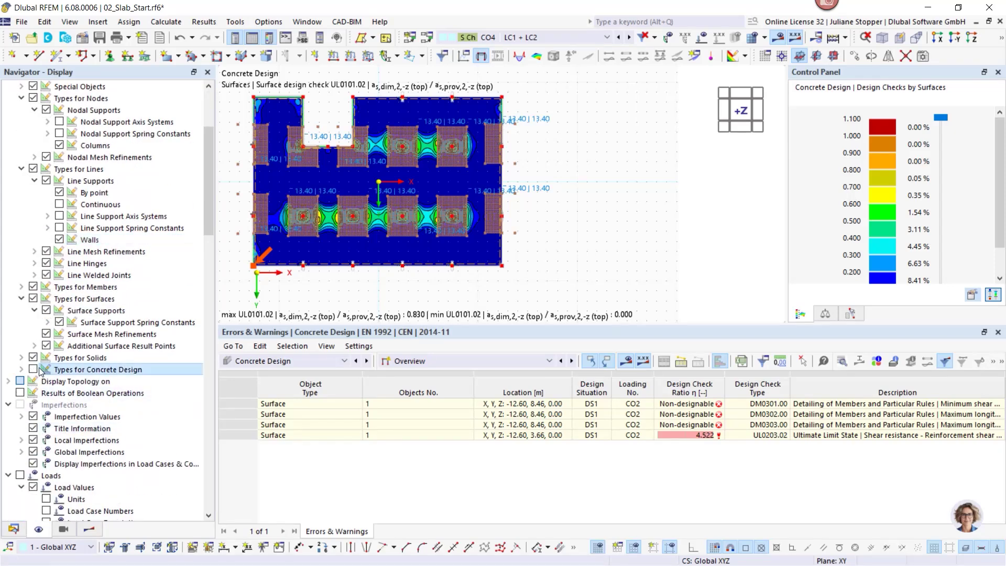
click(88, 530)
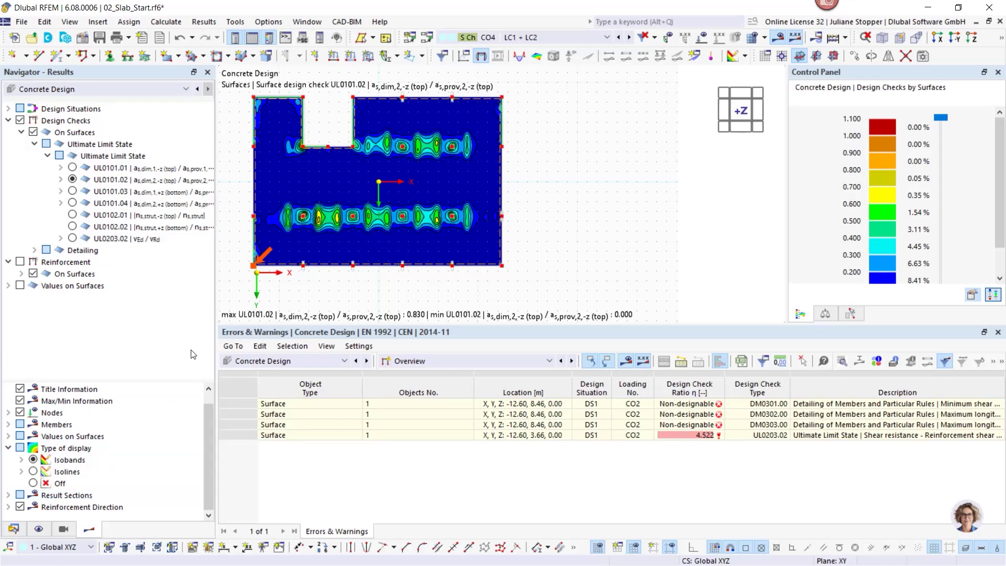
Step: List the Design Ratios on Surfaces and display the required top longitudinal reinforcement in directions 1 and 2 instead of the design checks
click(464, 365)
click(452, 394)
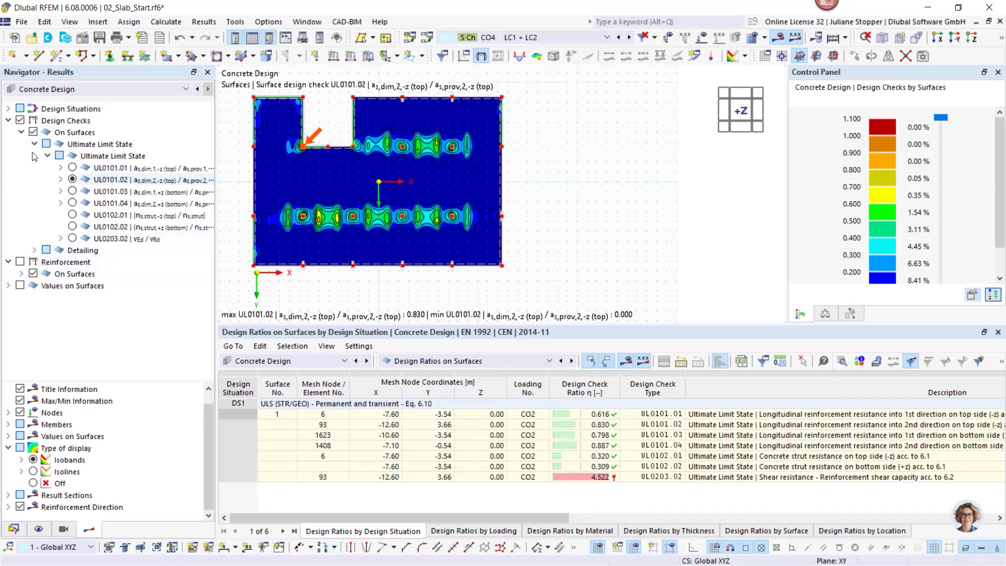
click(20, 120)
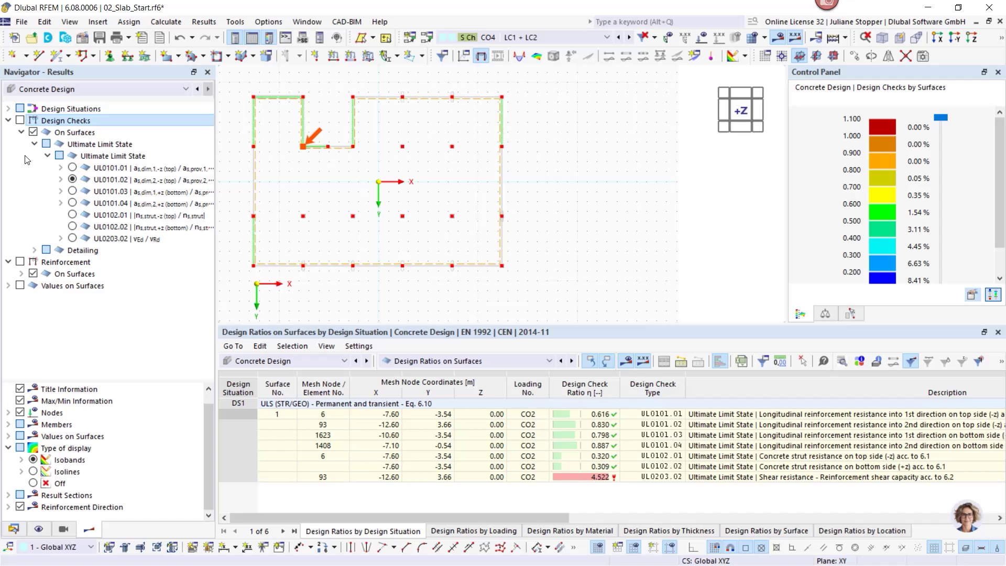
click(21, 262)
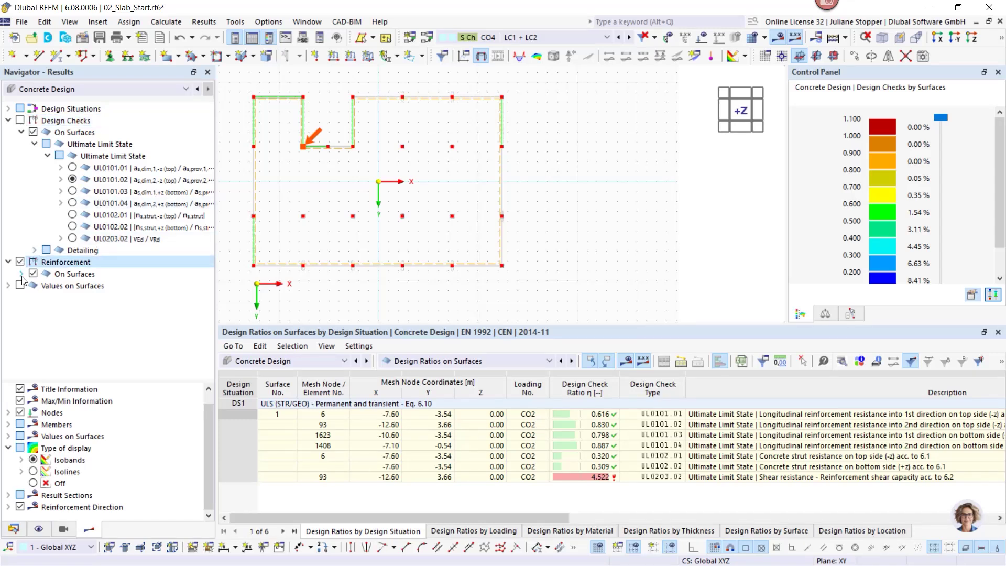
click(21, 273)
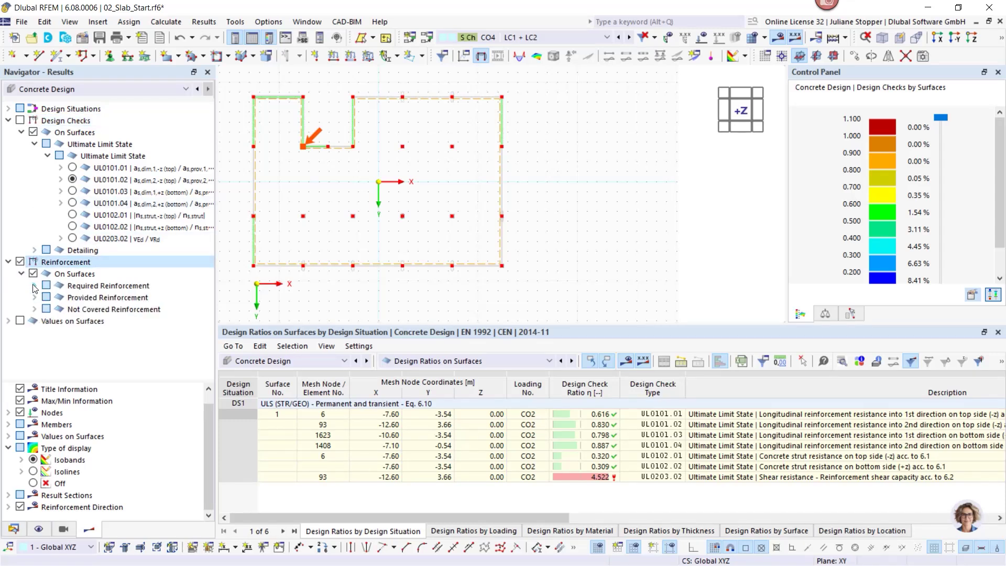
click(34, 285)
click(47, 297)
click(72, 309)
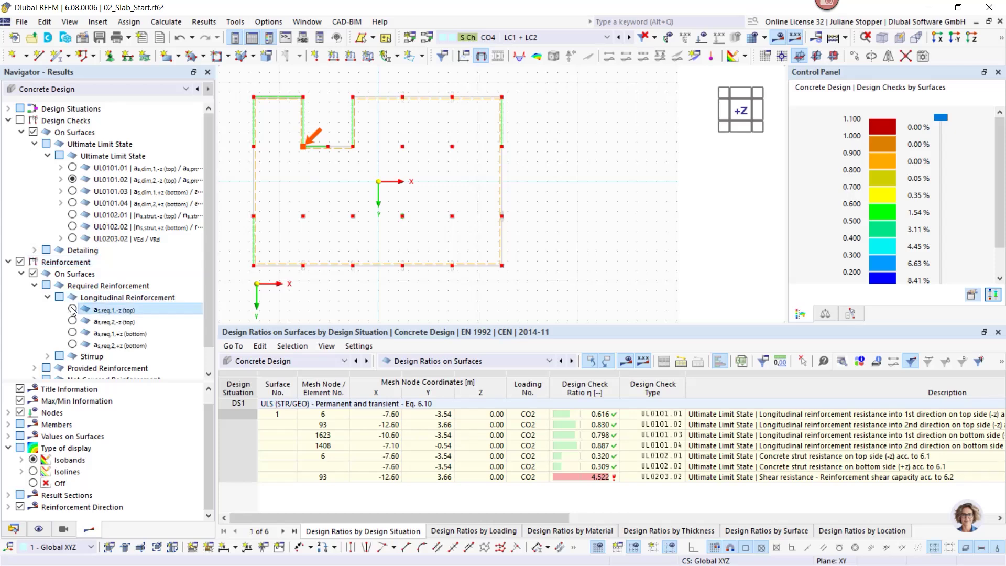
click(73, 320)
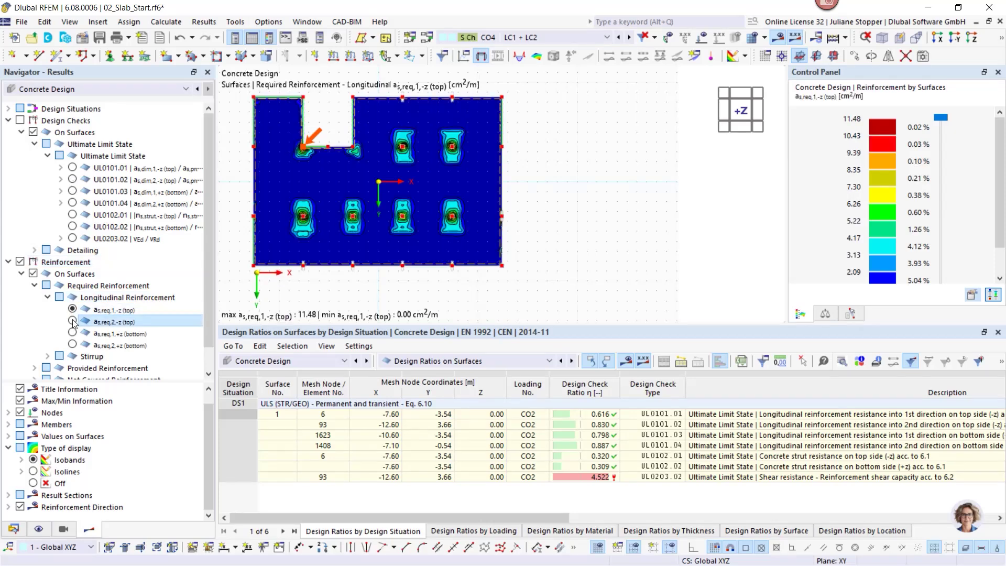
Step: Display the provided longitudinal reinforcement on the slab's top side in direction 1
scroll(28, 290, down, 1)
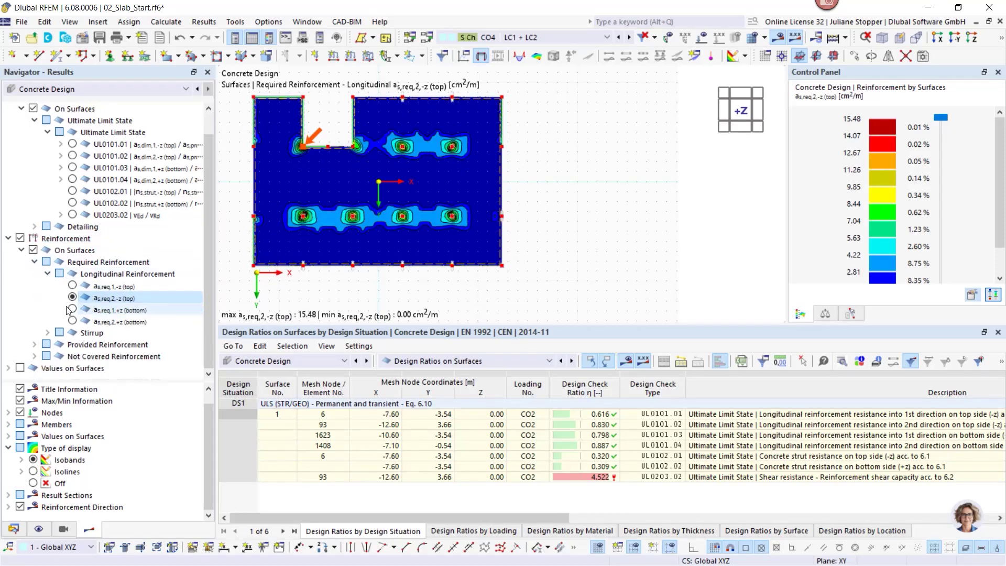
click(34, 345)
click(48, 356)
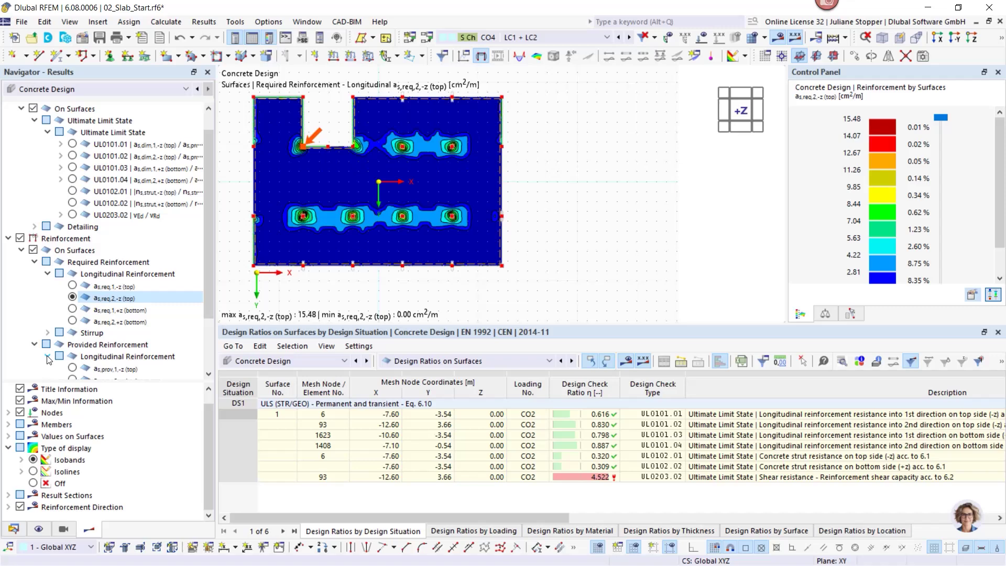
click(72, 368)
scroll(466, 225, down, 2)
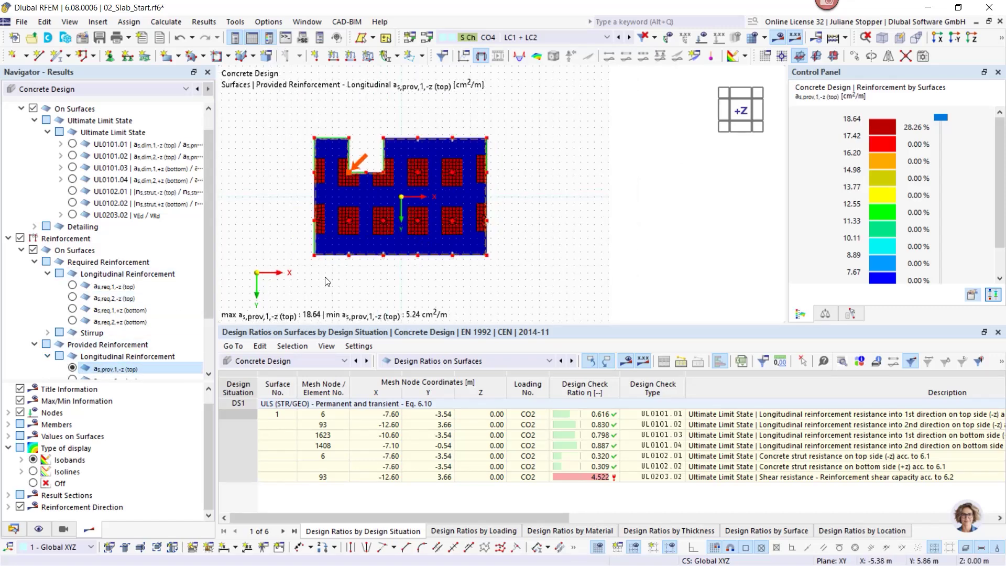
Step: Check the not covered longitudinal reinforcement for both directions on the top and bottom sides of the slab
scroll(210, 244, down, 3)
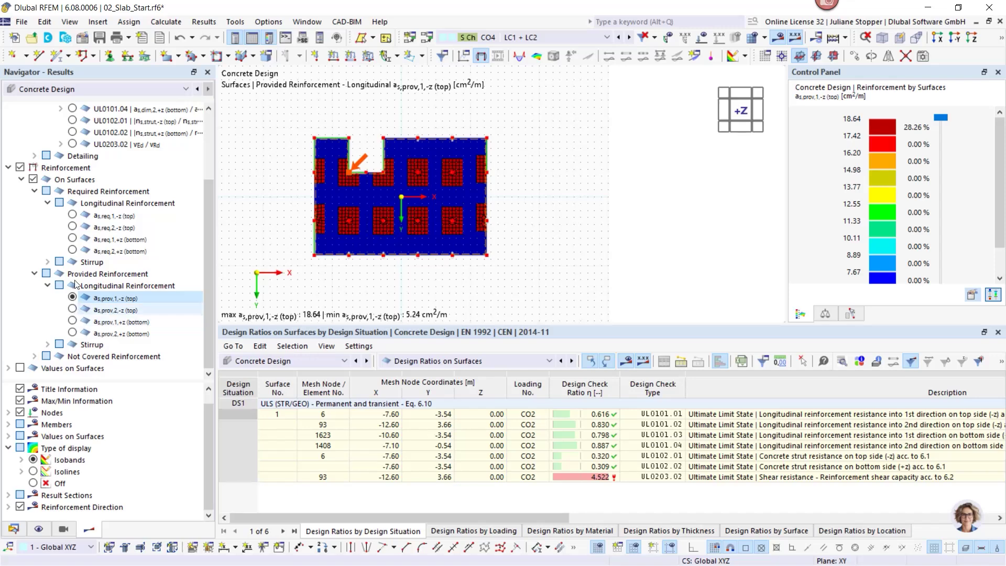
click(35, 357)
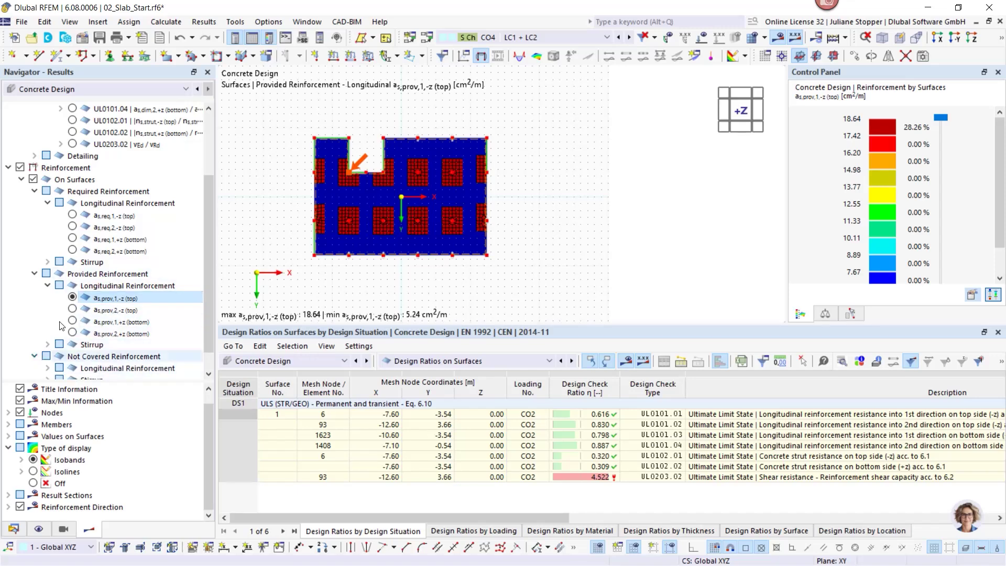
scroll(46, 348, down, 1)
click(99, 357)
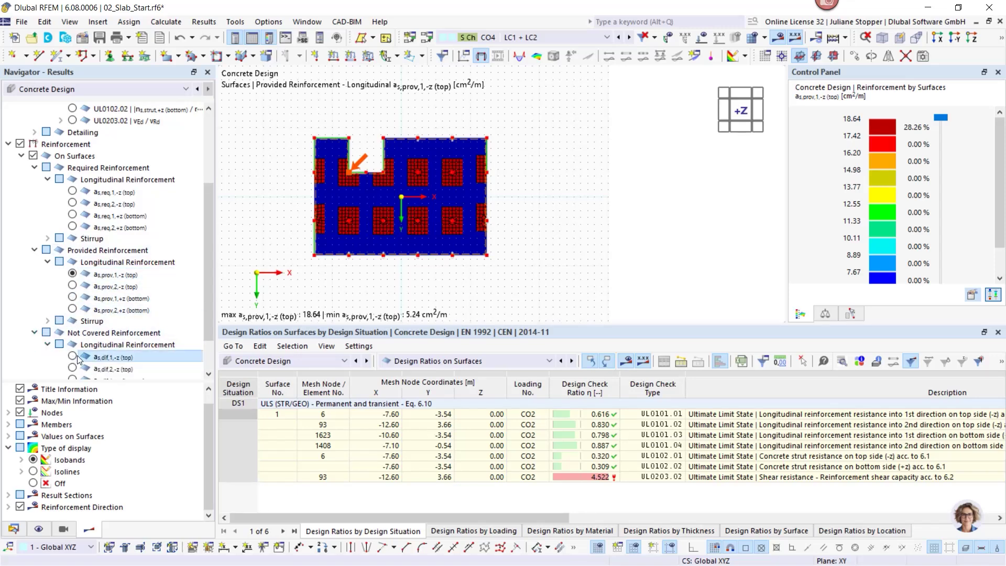
scroll(279, 203, up, 1)
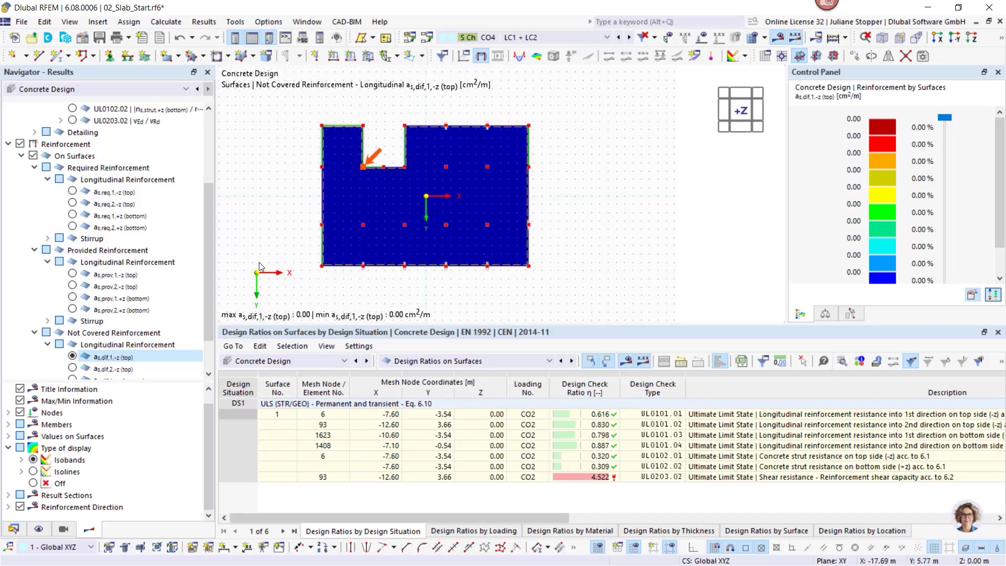
scroll(210, 265, down, 2)
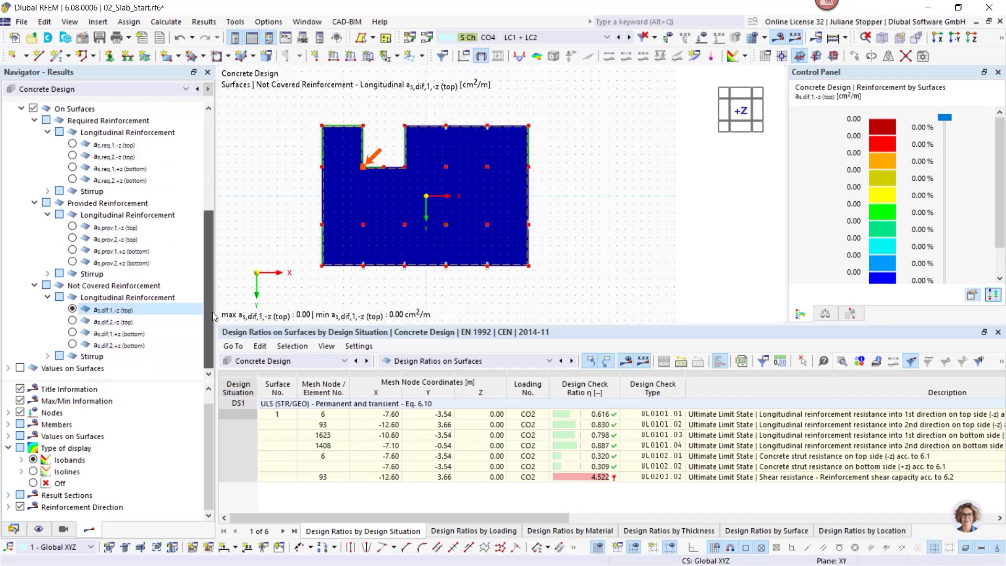
click(72, 333)
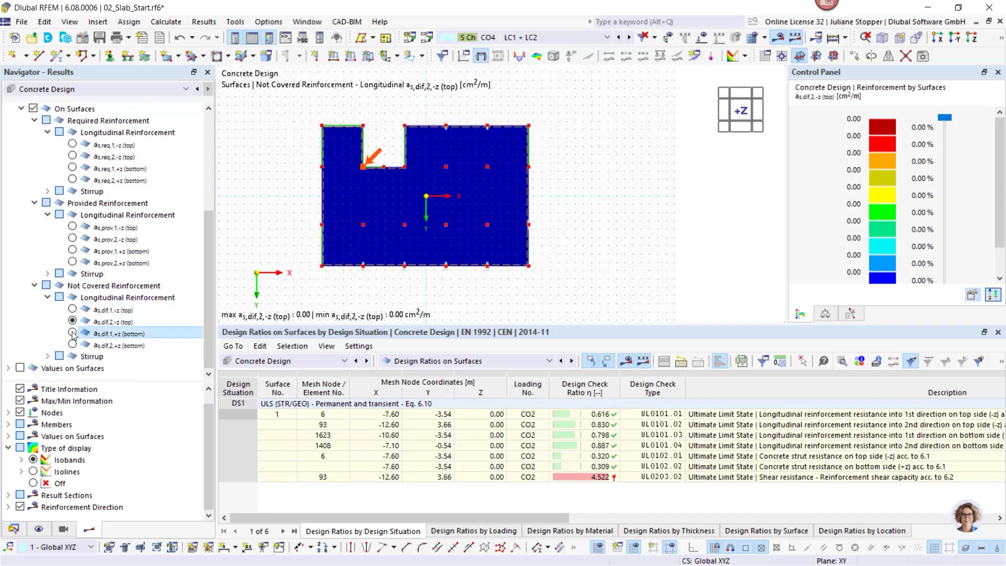
click(73, 344)
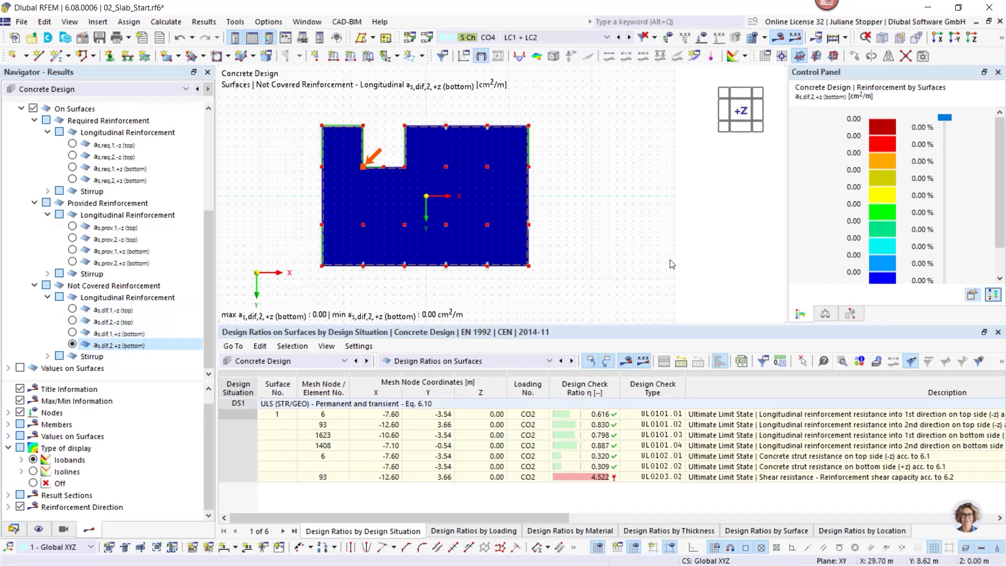
Step: Locate the governing point of the shear resistance check UL0203.02 on the slab and examine it up close
click(662, 477)
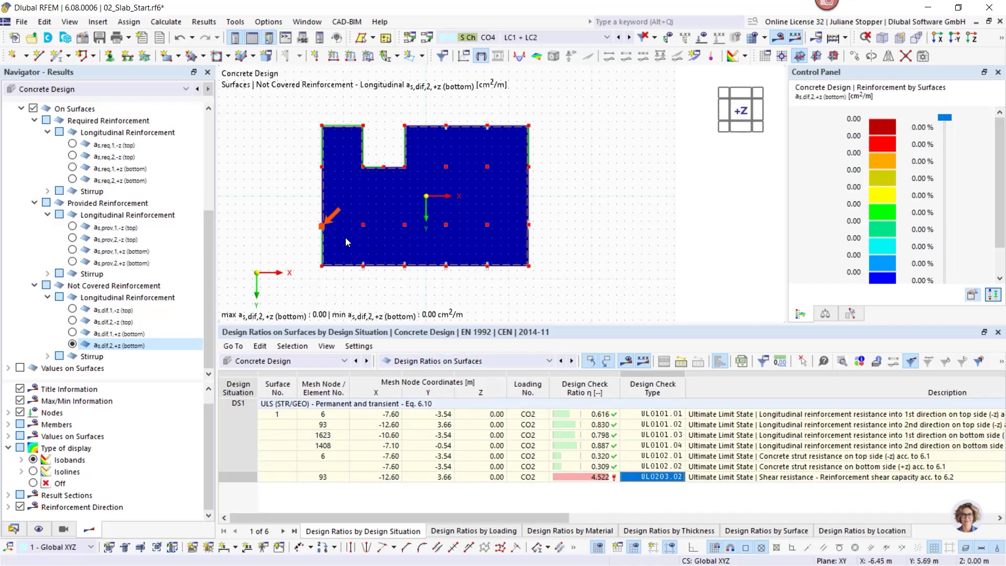
scroll(316, 222, up, 6)
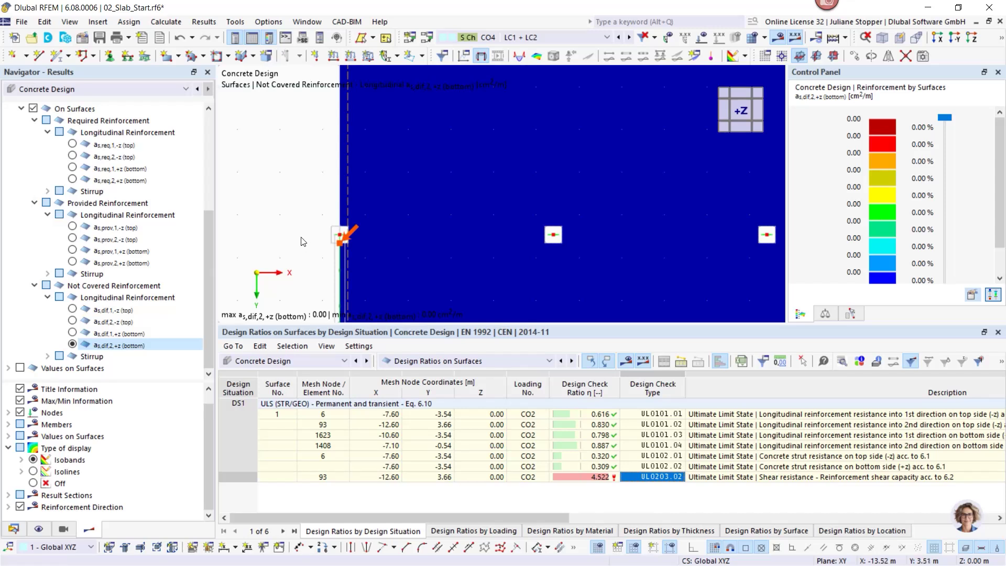
Step: Display the required top longitudinal reinforcement in direction 1 over the whole slab and enlarge the graphics area above the results table
scroll(304, 242, down, 2)
scroll(313, 248, down, 2)
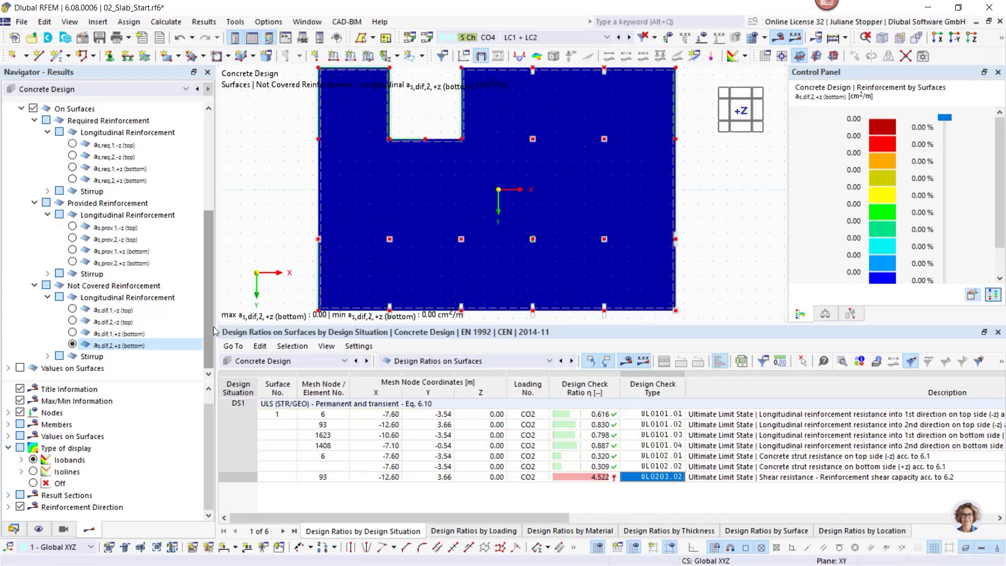
drag(213, 326, 212, 214)
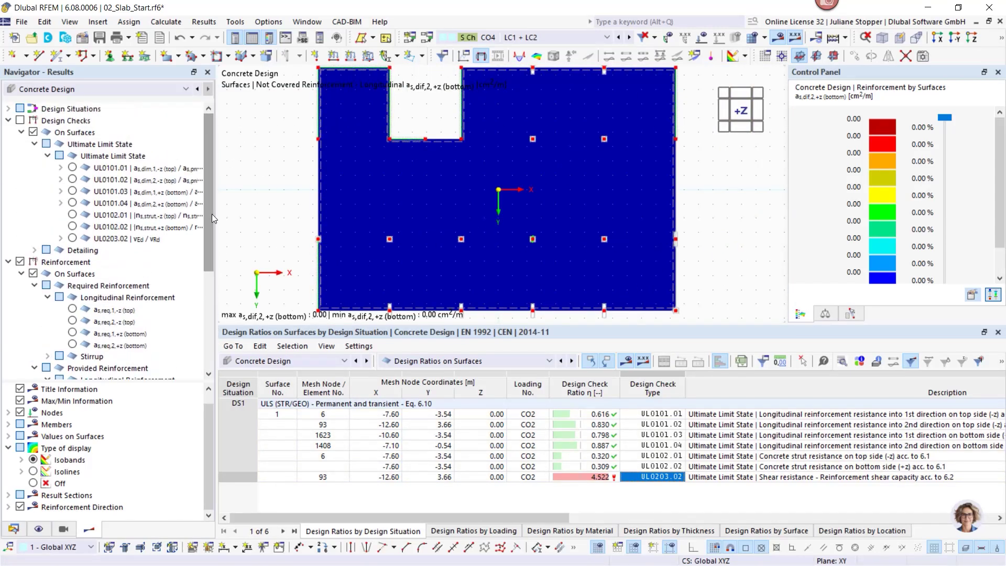
click(8, 263)
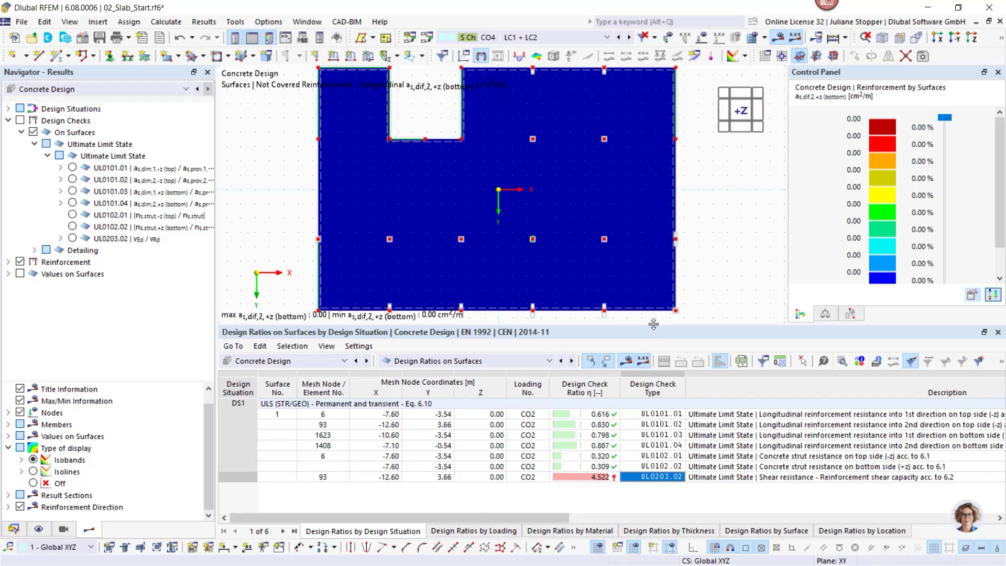
click(592, 414)
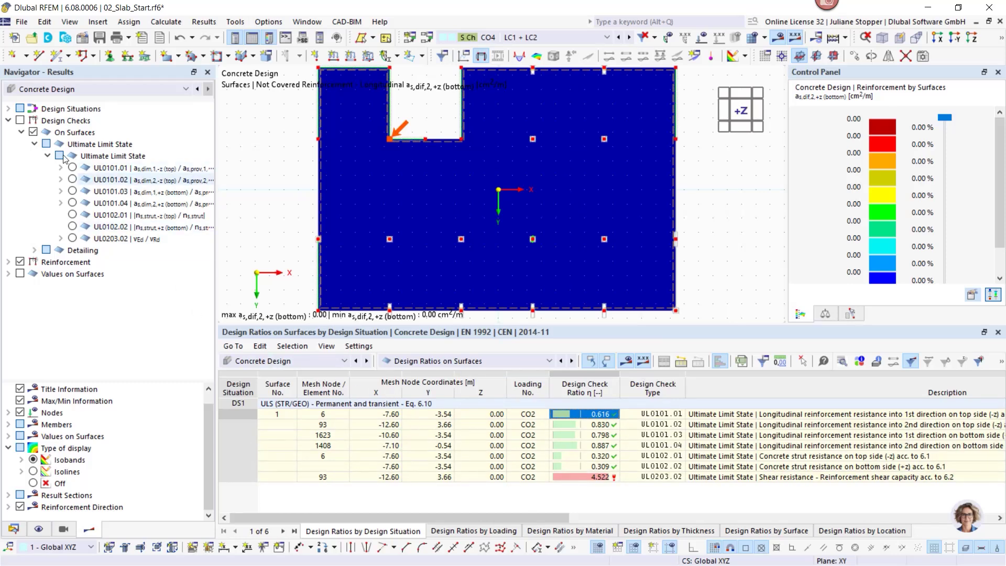
click(8, 262)
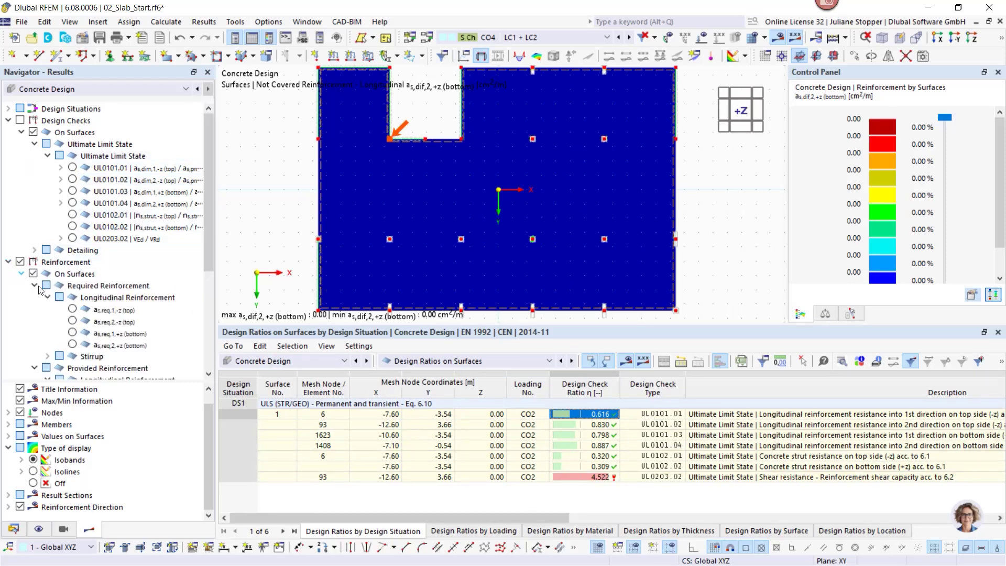
click(72, 309)
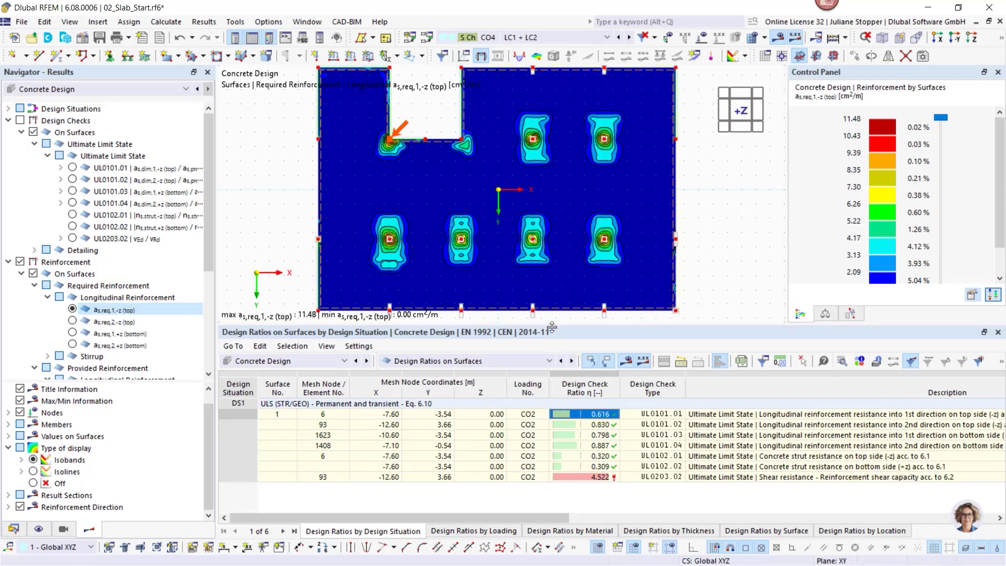
drag(552, 328, 552, 399)
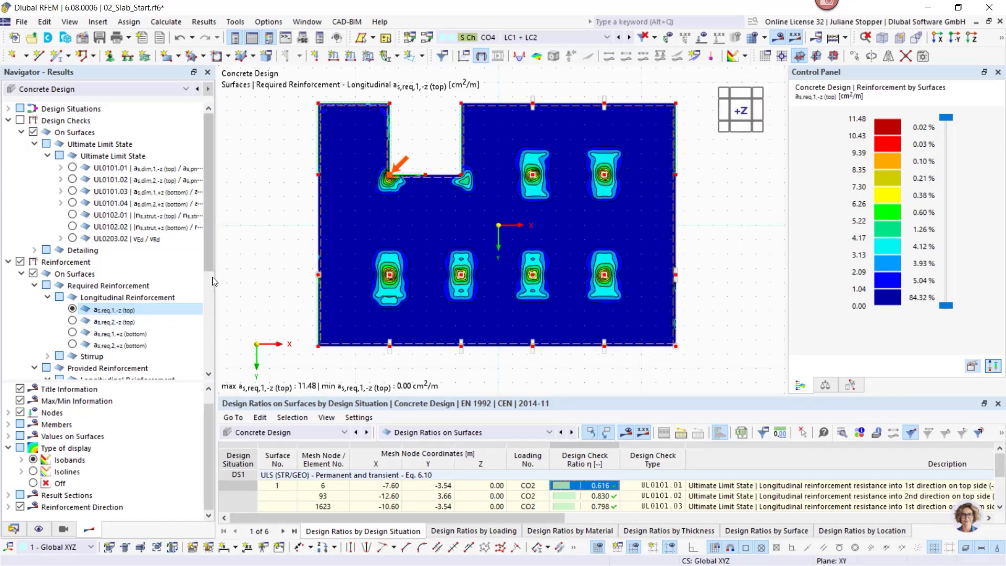
Step: Change the result display type from isobands to isolines for the required reinforcement
mouse_move(209, 259)
mouse_down()
mouse_move(209, 294)
mouse_move(210, 257)
mouse_up()
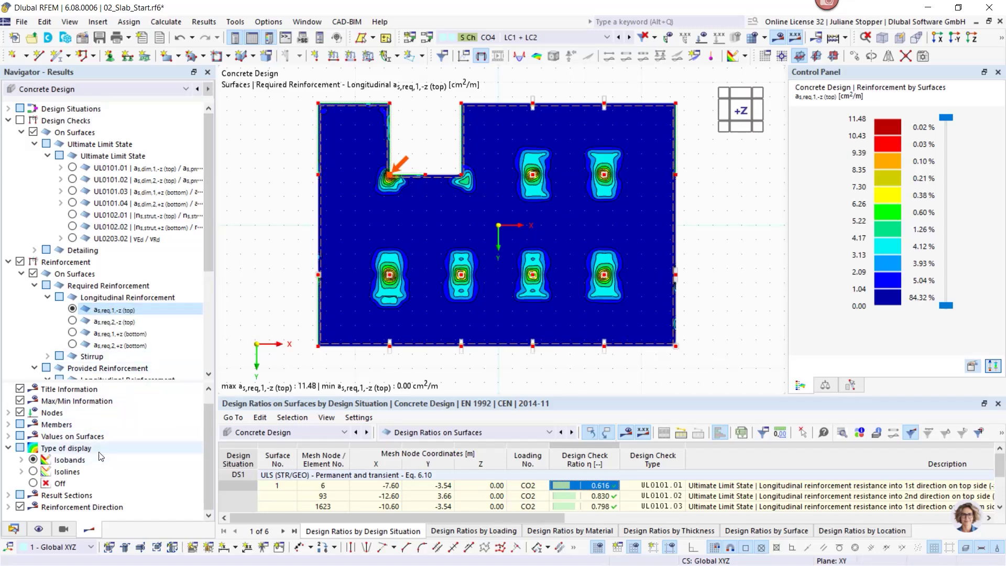
drag(91, 381, 97, 327)
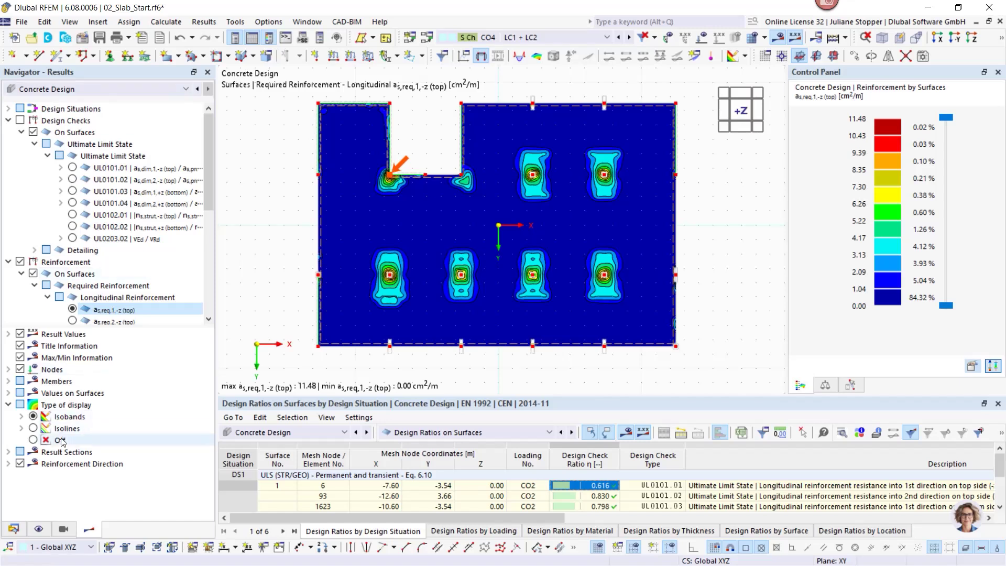
click(33, 429)
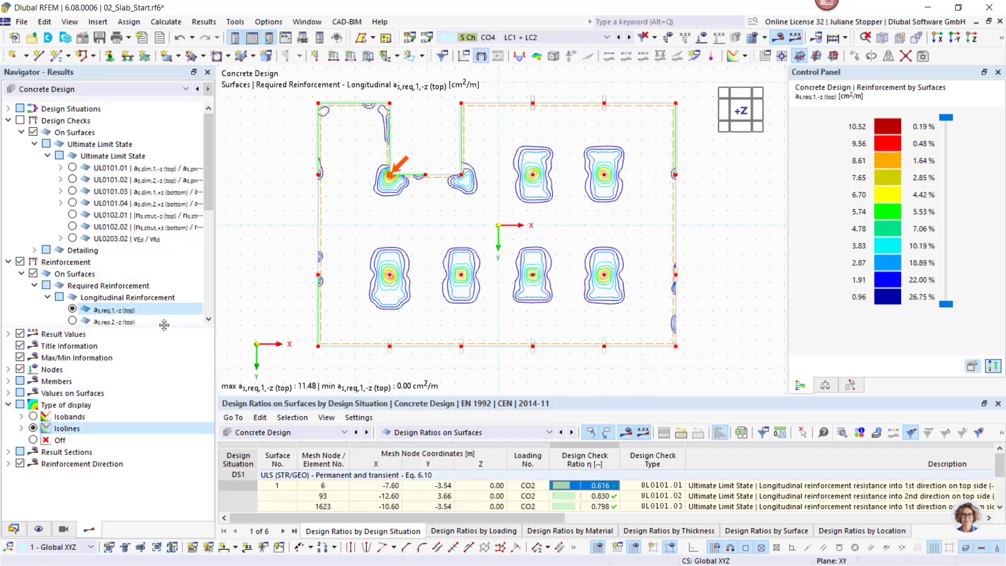
drag(164, 327, 186, 379)
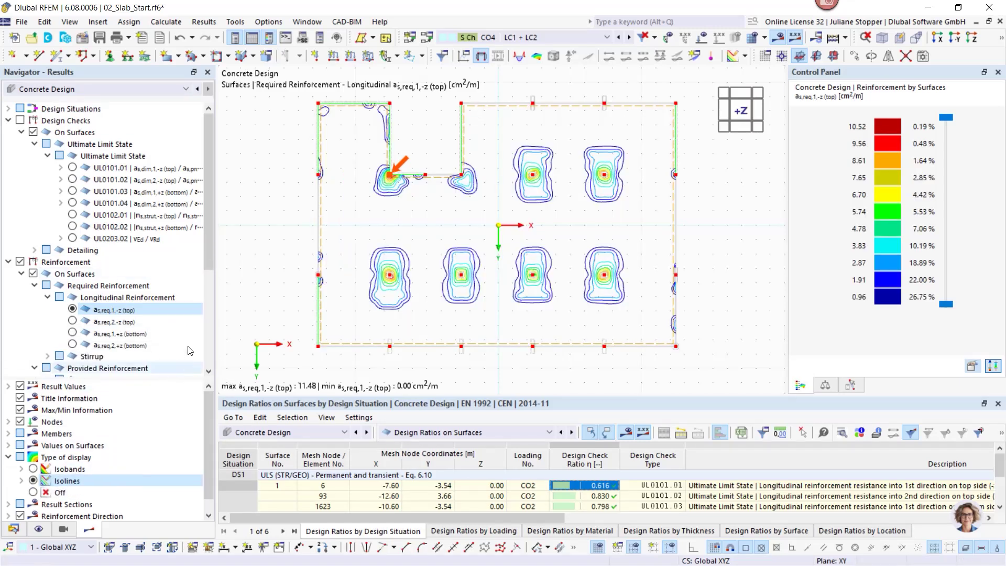
Step: Collapse the Design Checks and Reinforcement result categories and show the result values on the slab surface
click(8, 120)
click(9, 132)
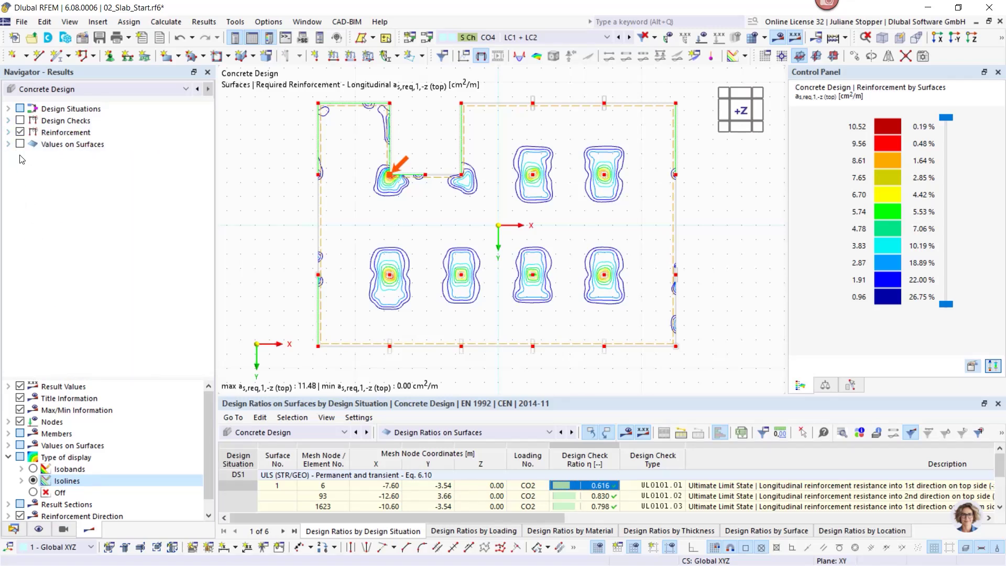
click(20, 144)
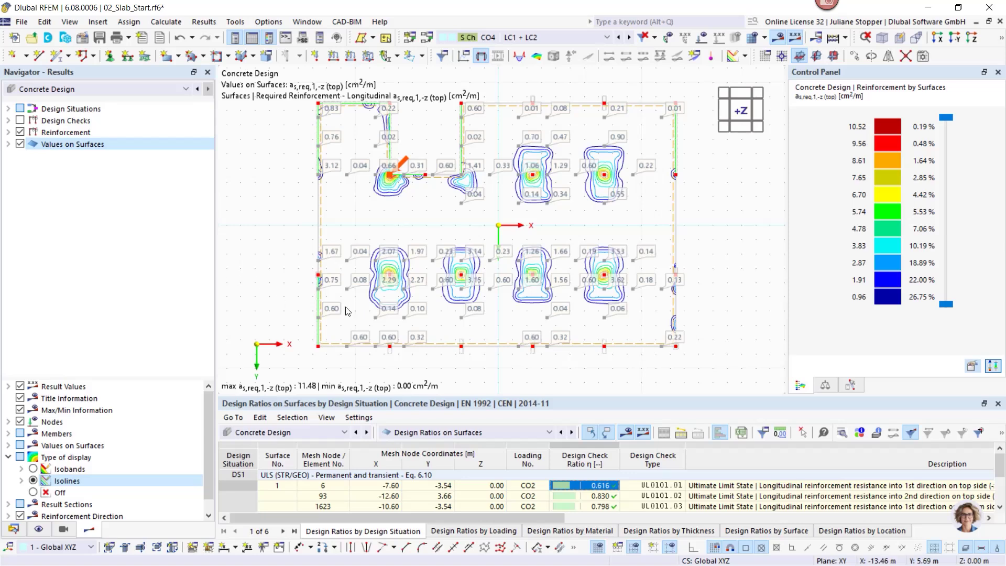
scroll(326, 246, up, 1)
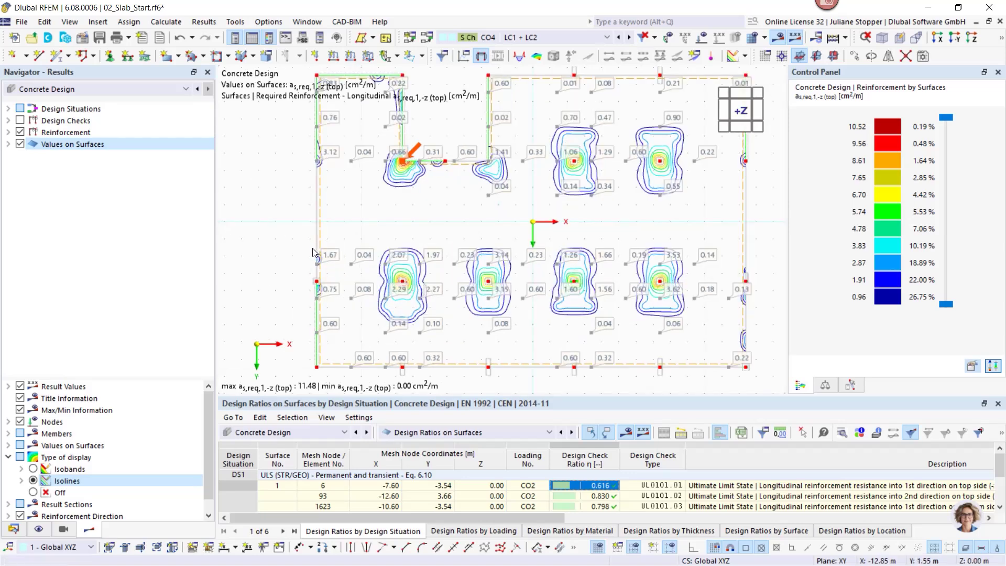
scroll(254, 286, down, 1)
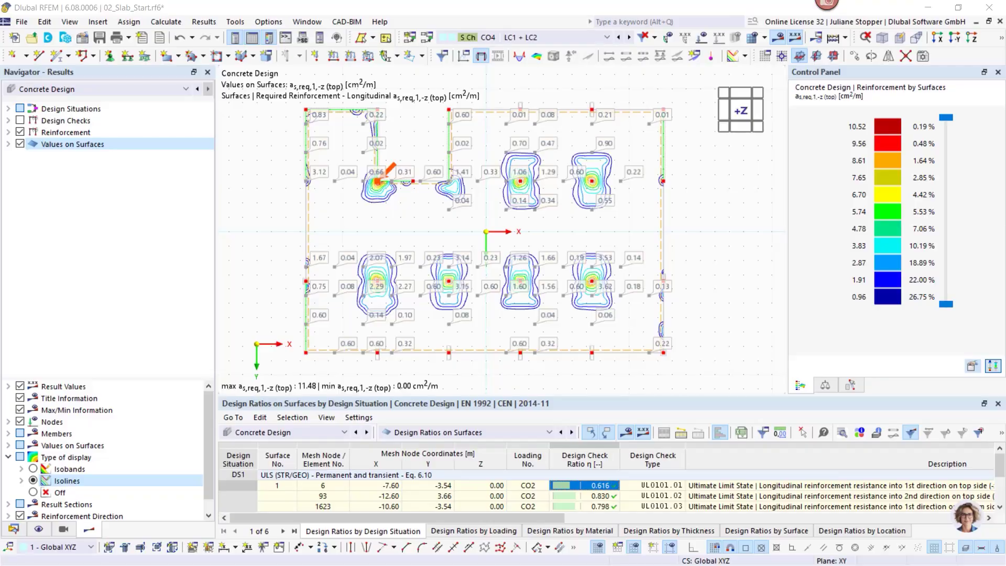
key(alt+Tab)
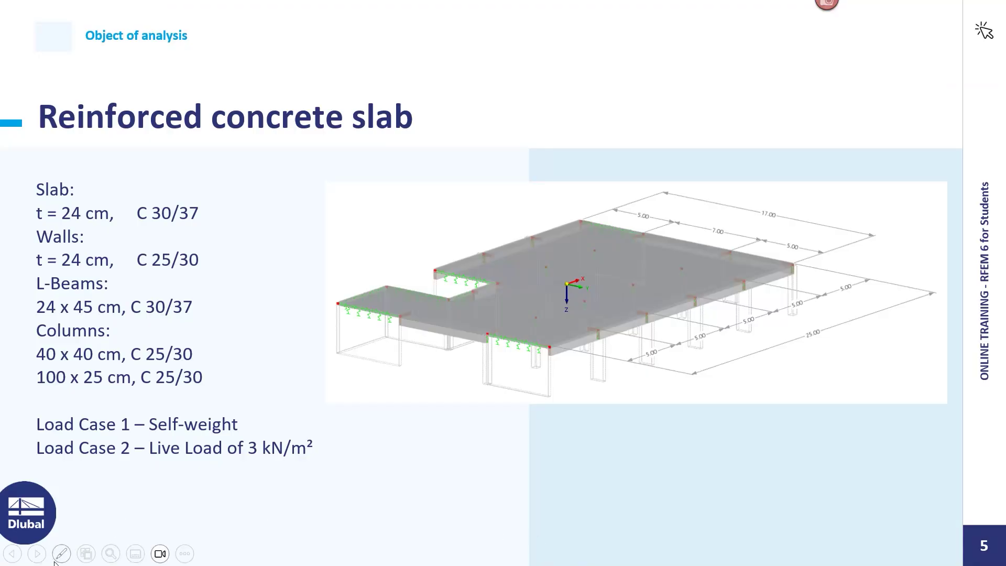
click(37, 554)
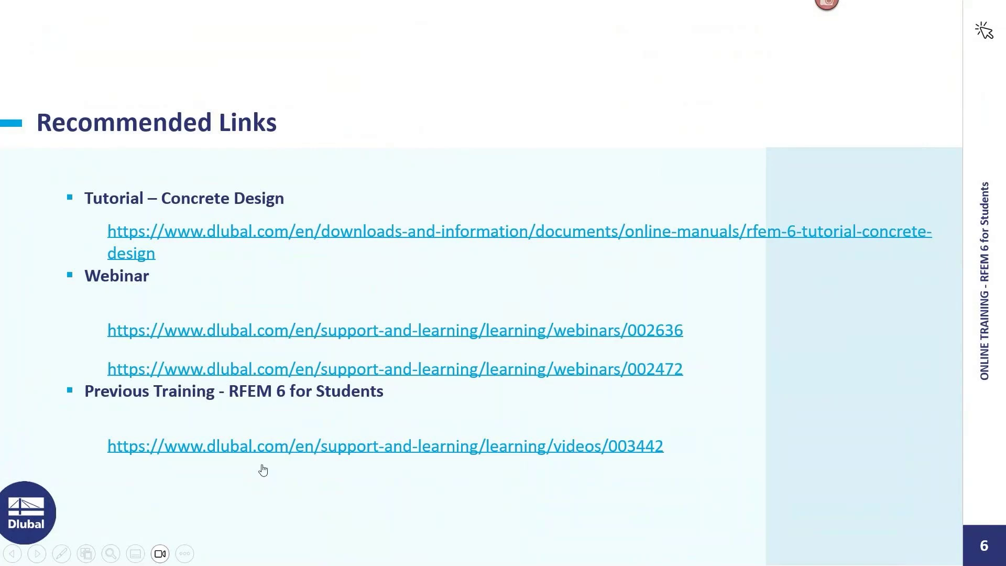
click(37, 554)
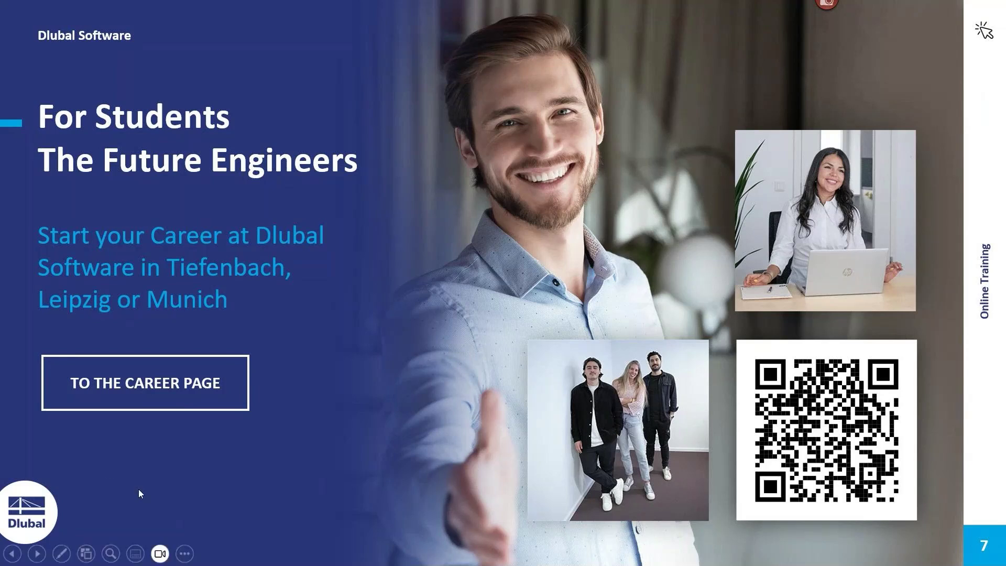
click(37, 554)
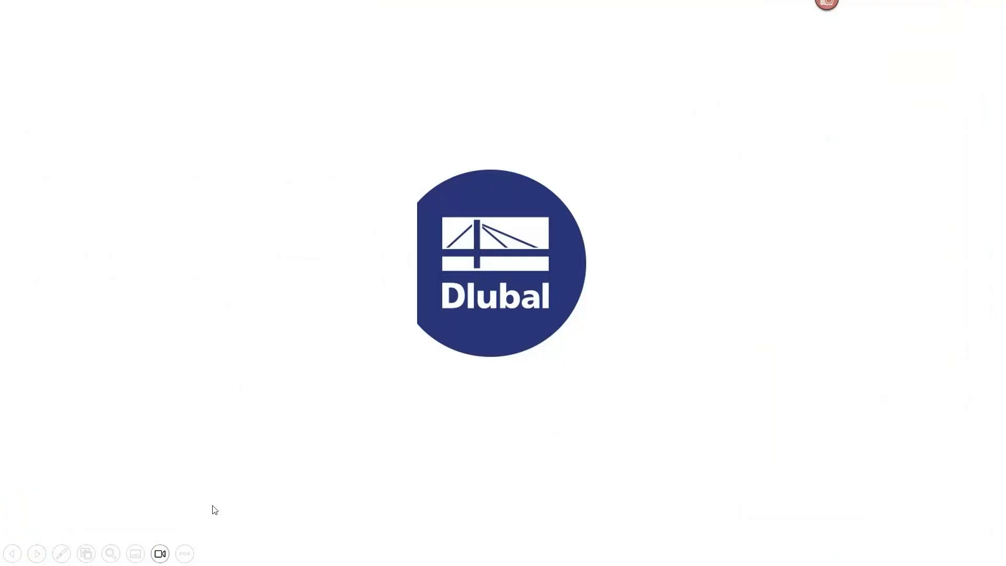